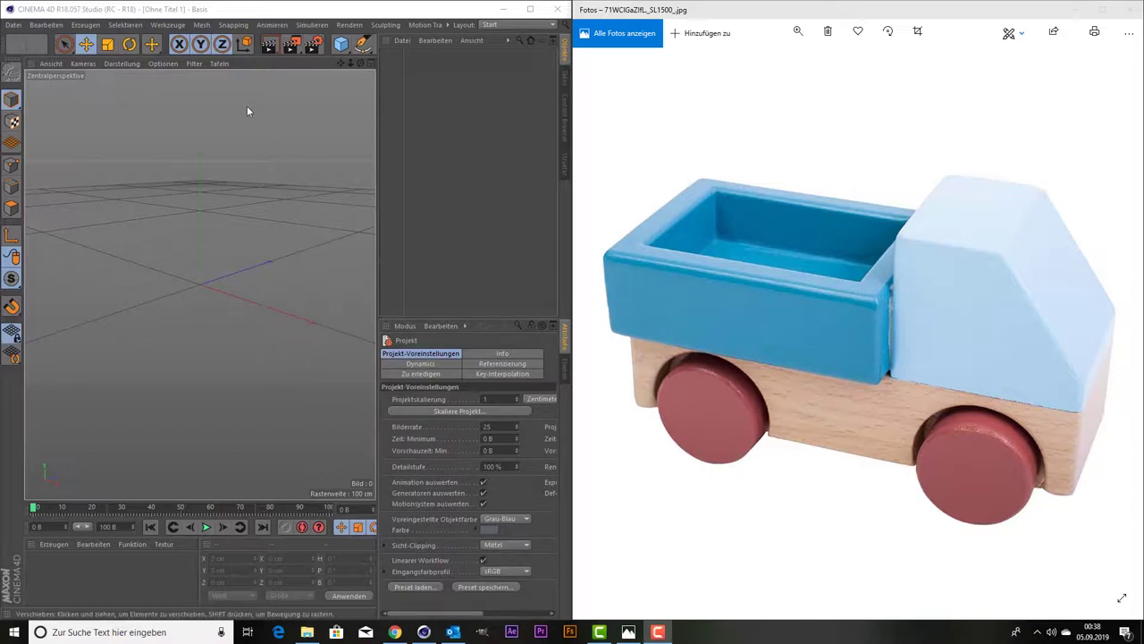
Add a Würfel sized about 436.84 × 153.685 × 200 cm with Rundung of 10 cm.
left_click(341, 44)
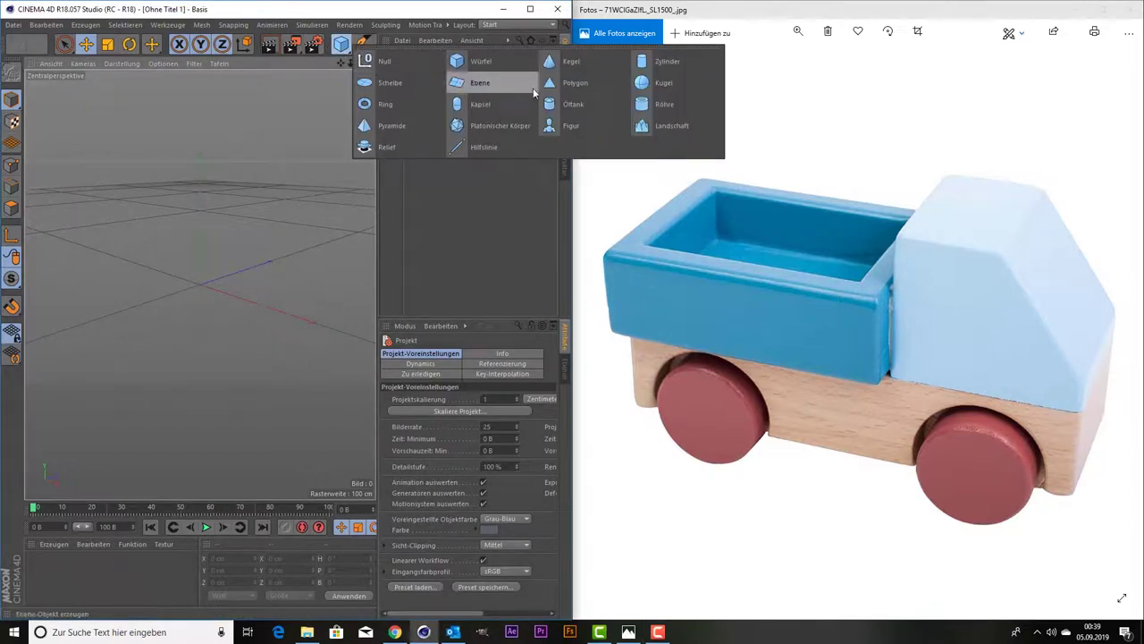
left_click(501, 59)
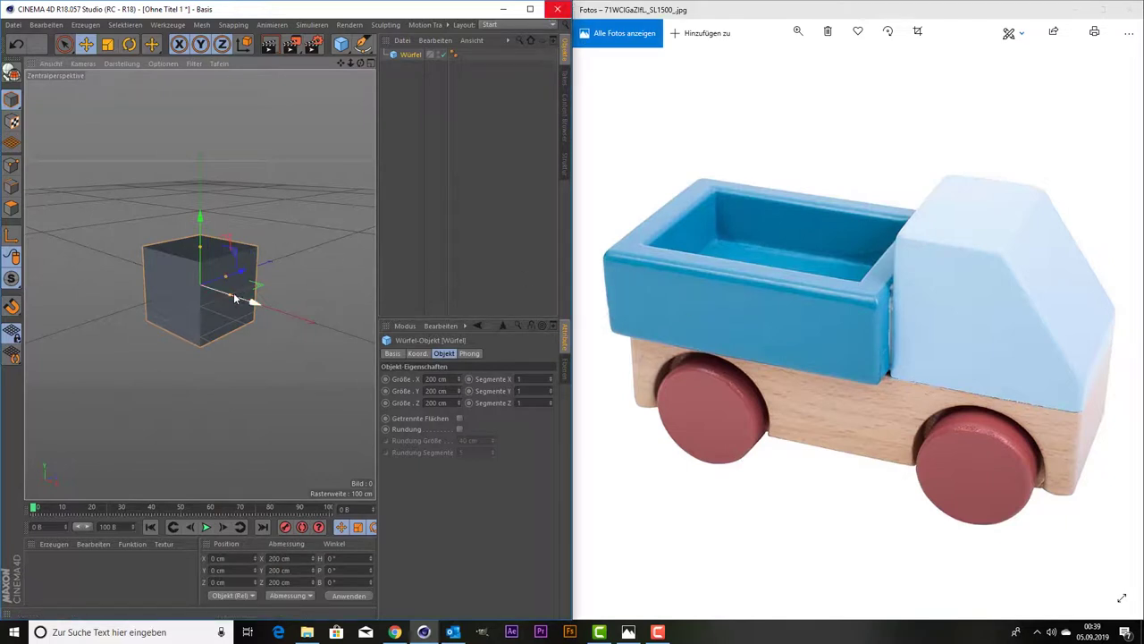
mouse_move(253, 302)
left_mouse_down()
mouse_move(295, 314)
mouse_move(255, 305)
mouse_move(272, 317)
left_mouse_up()
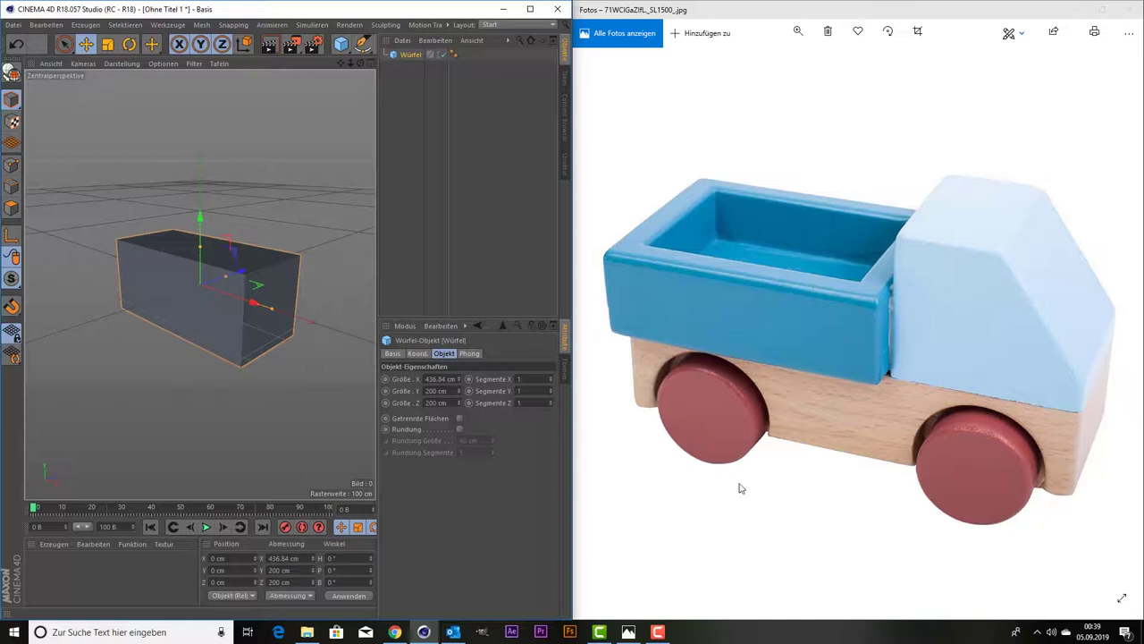
left_click_drag(202, 245, 201, 253)
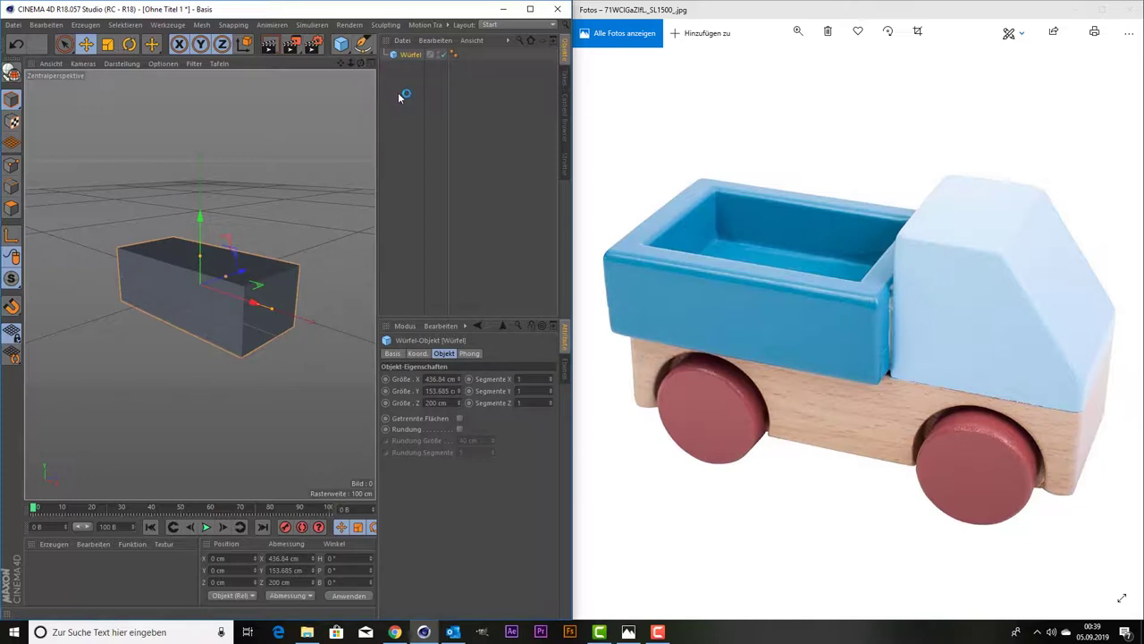
left_click(459, 429)
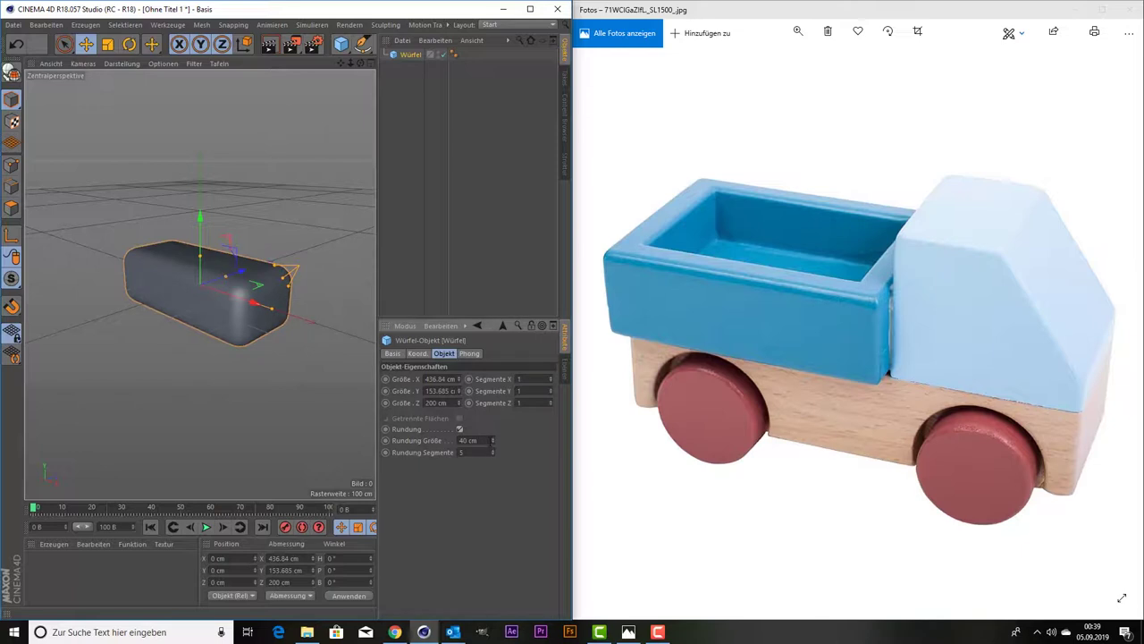
left_click_drag(491, 440, 492, 483)
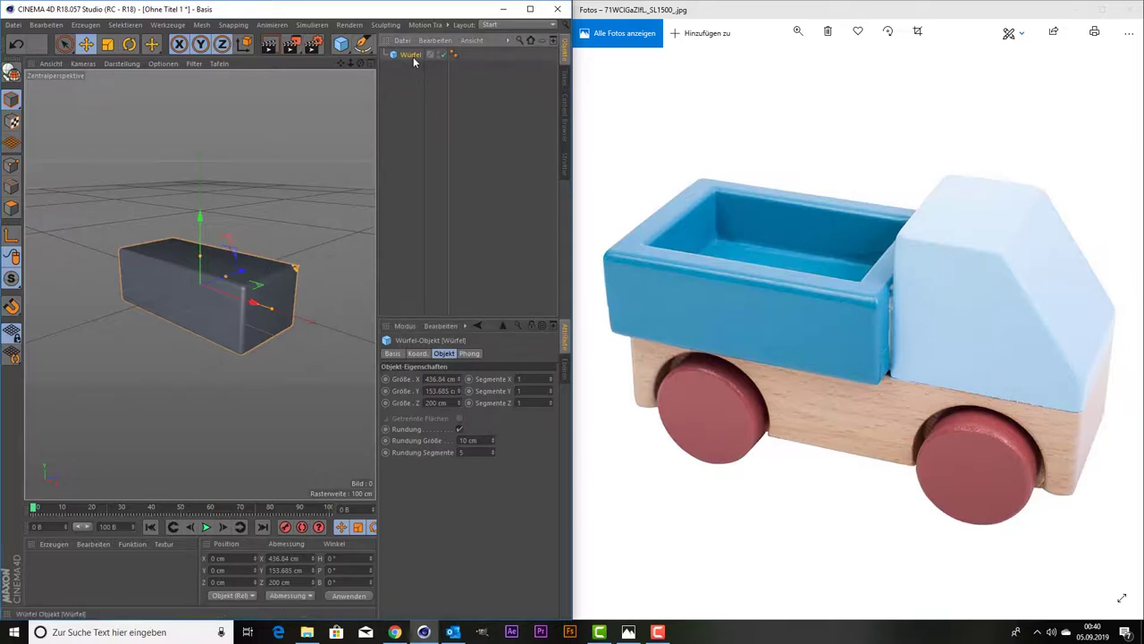
Duplicate the base box and set the copy down on top of the base.
key("ctrl+c")
key("ctrl+v")
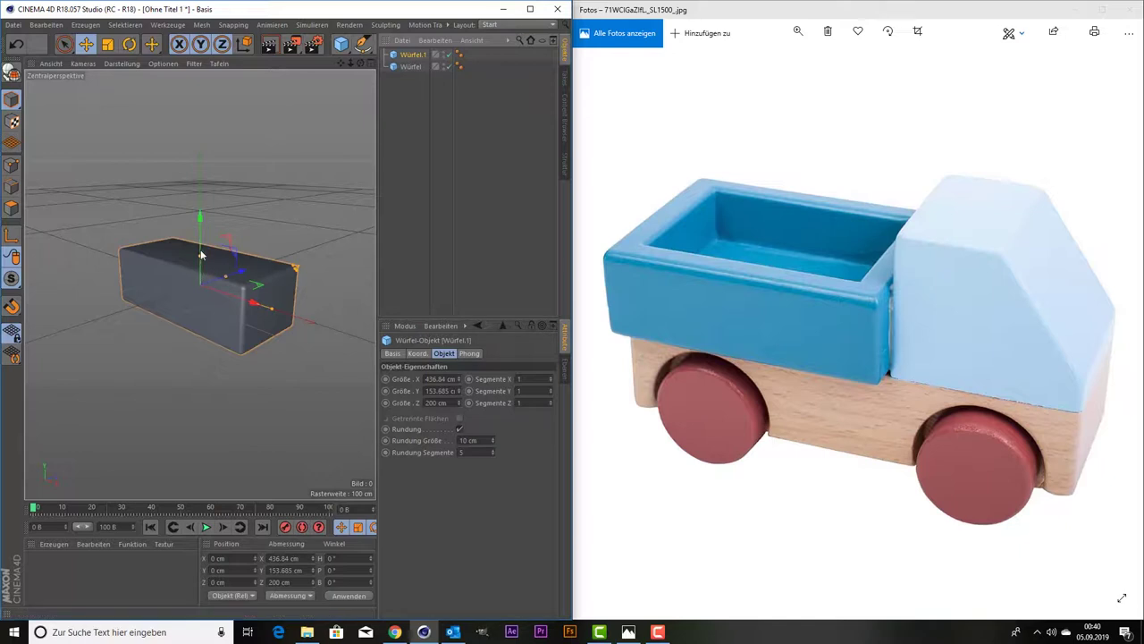
left_click_drag(201, 255, 202, 177)
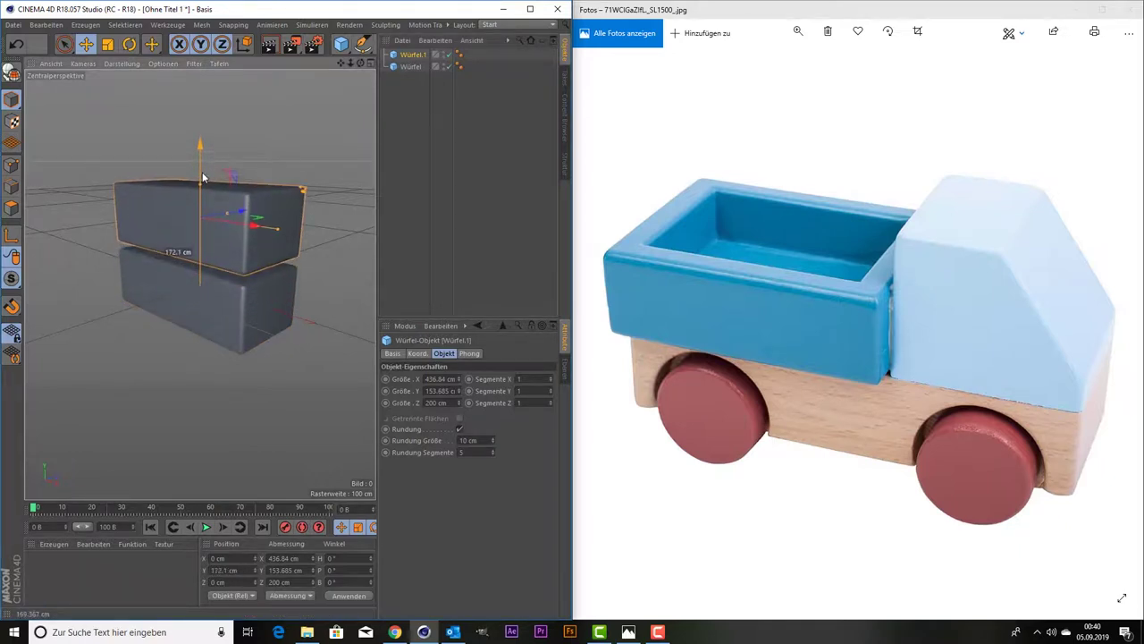
left_click_drag(203, 176, 202, 190)
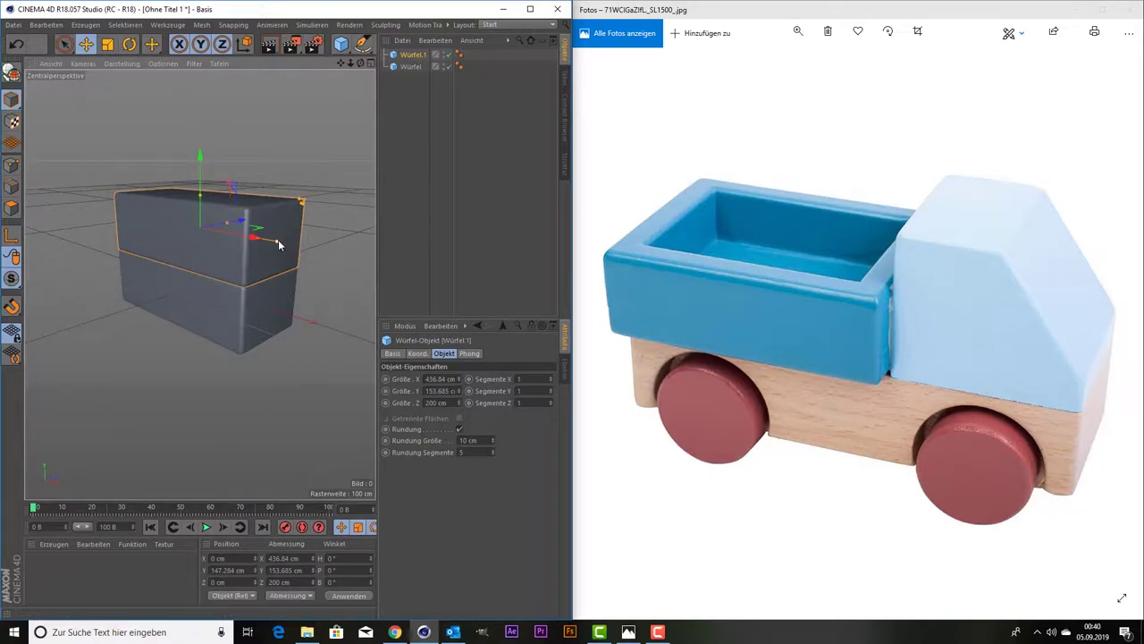
Narrow the upper box to about 170 cm along X and shift it to the base's right end.
mouse_move(278, 240)
left_mouse_down()
mouse_move(226, 245)
mouse_move(285, 257)
left_mouse_up()
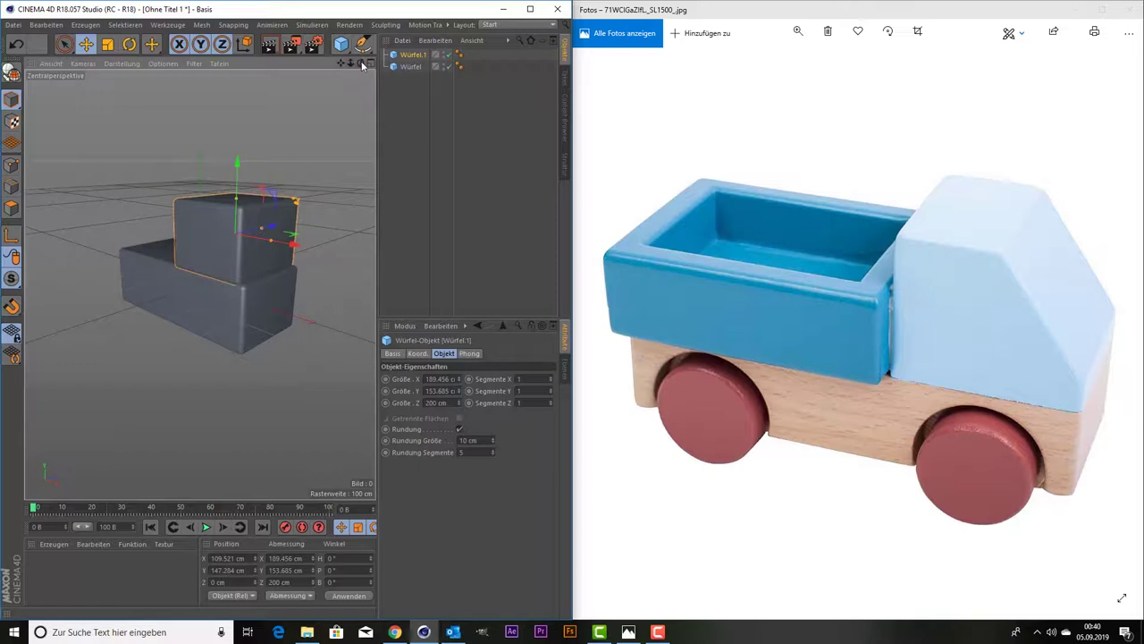
left_click_drag(361, 64, 359, 68)
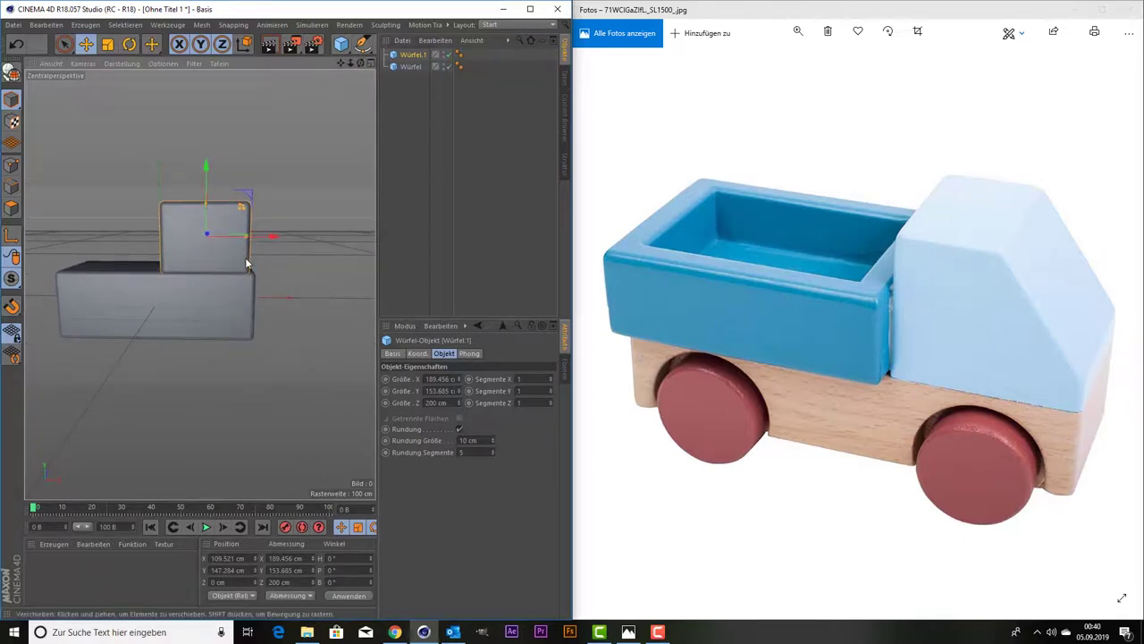
left_click_drag(267, 237, 275, 236)
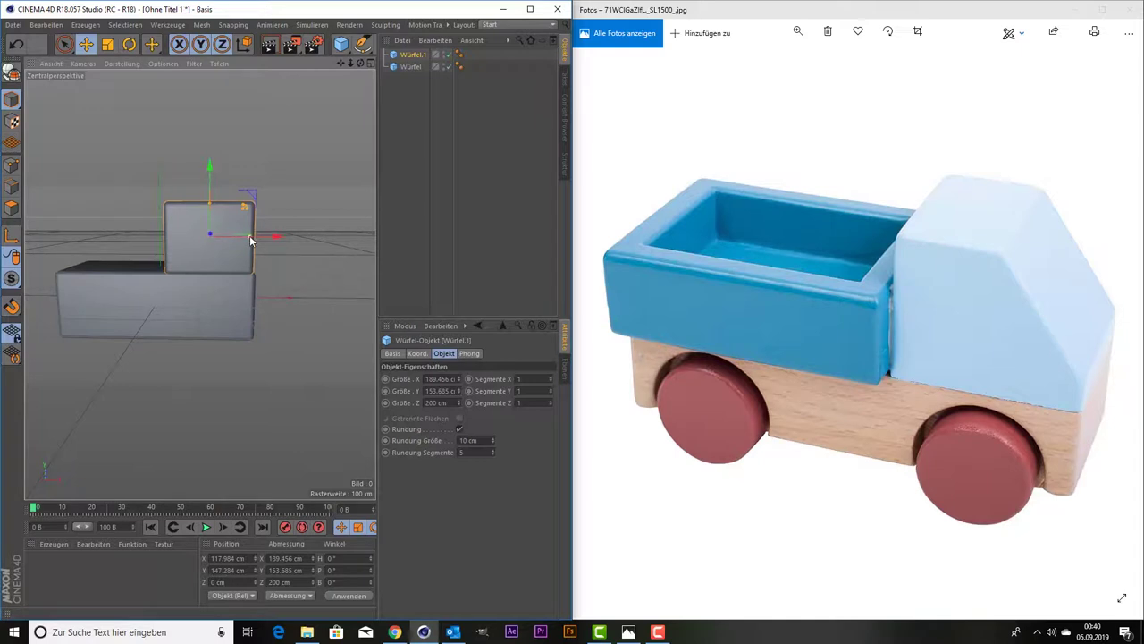
left_click_drag(251, 239, 270, 238)
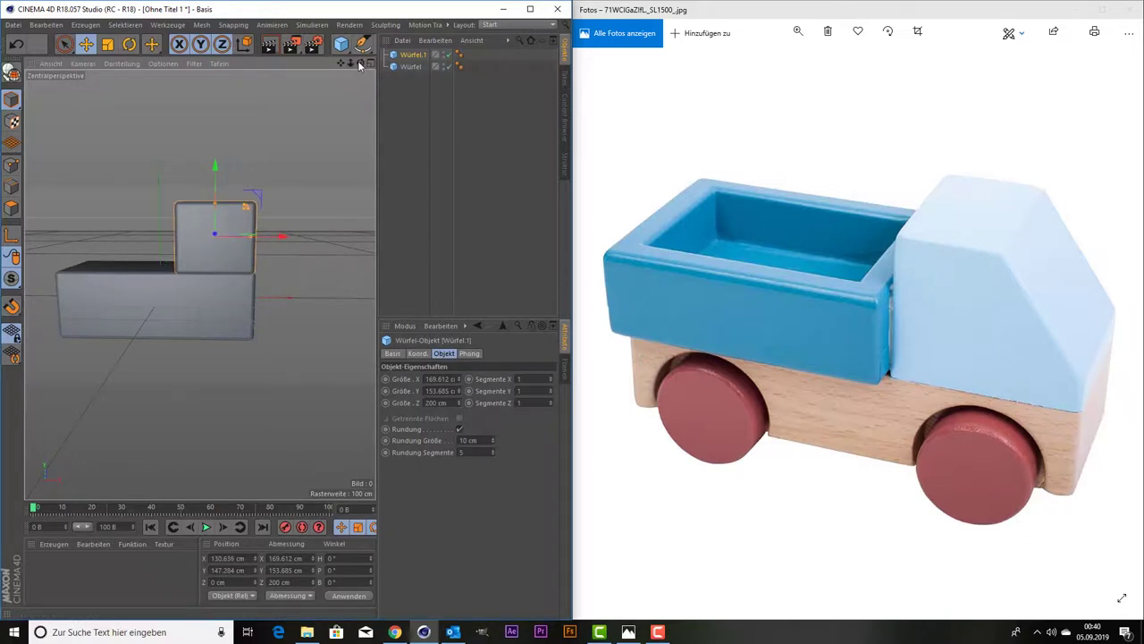
left_click_drag(361, 63, 368, 70)
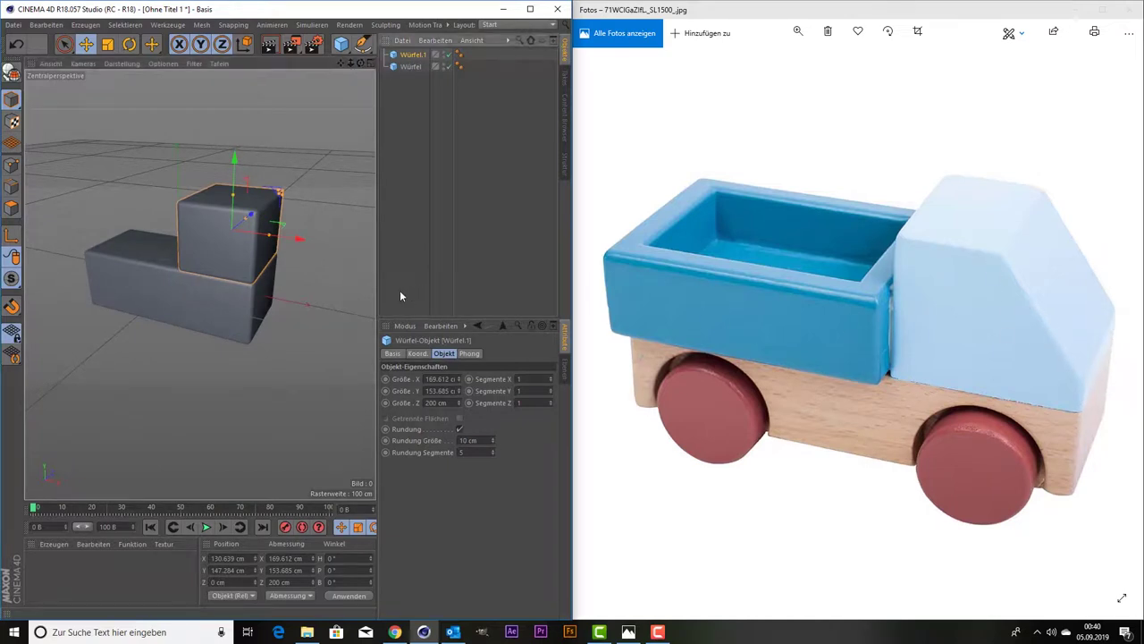
scroll(201, 267, "up", 2)
scroll(215, 242, "up", 4)
scroll(206, 215, "down", 3)
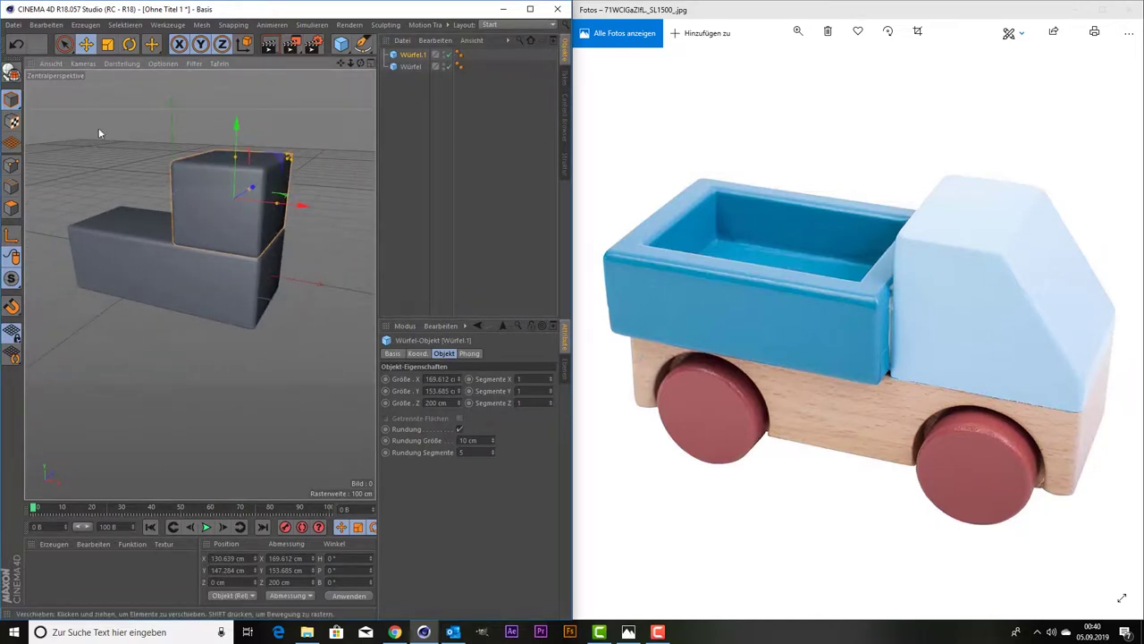
Switch the viewport to Gouraud Shading with lines.
left_click(112, 78)
left_click(122, 64)
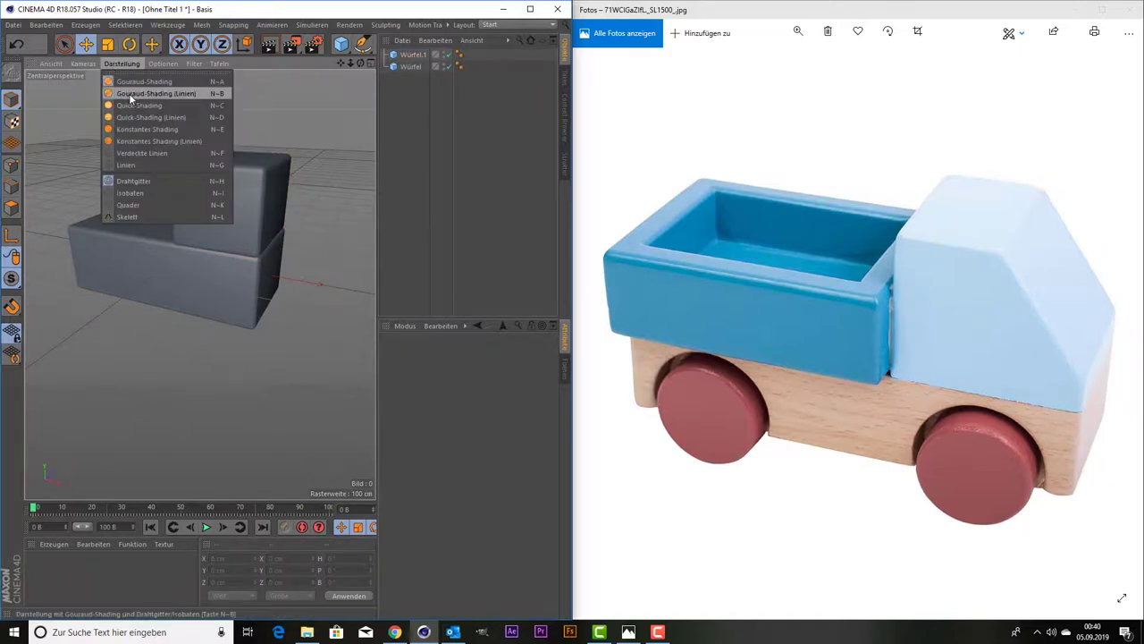
left_click(131, 95)
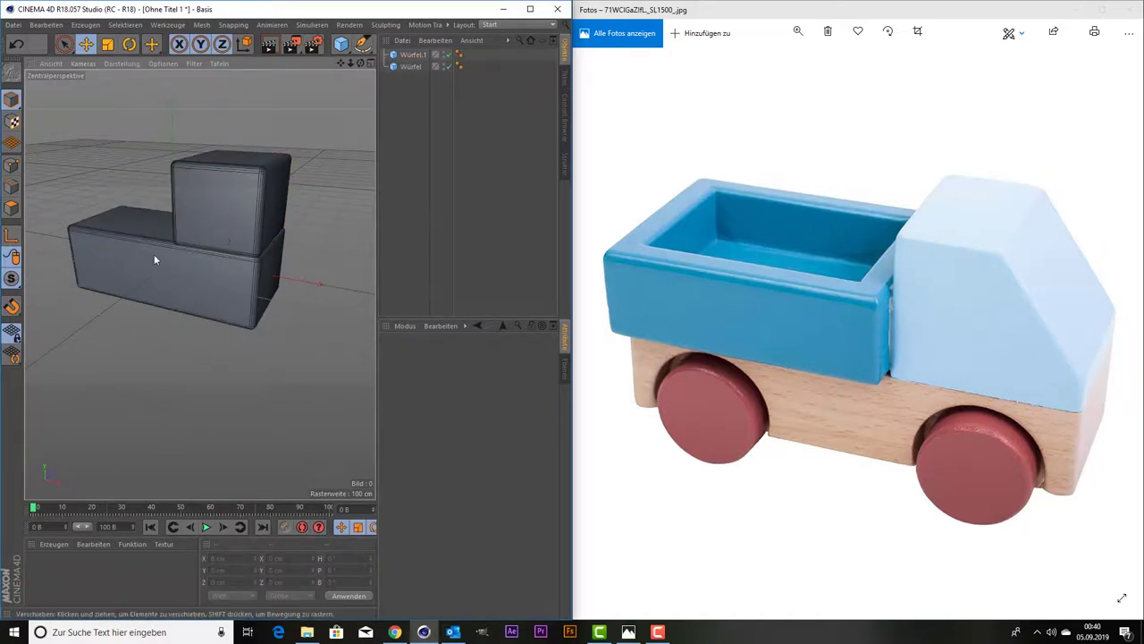
Give the cab box 2 Y segments and convert it to an editable polygon.
left_click(228, 206)
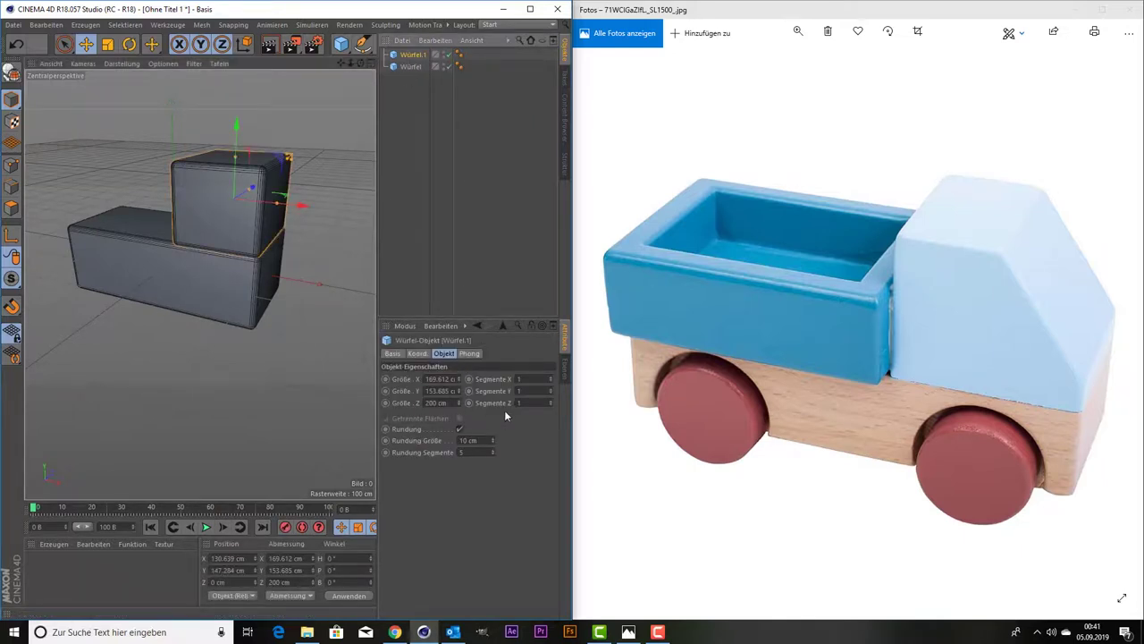
left_click(536, 390)
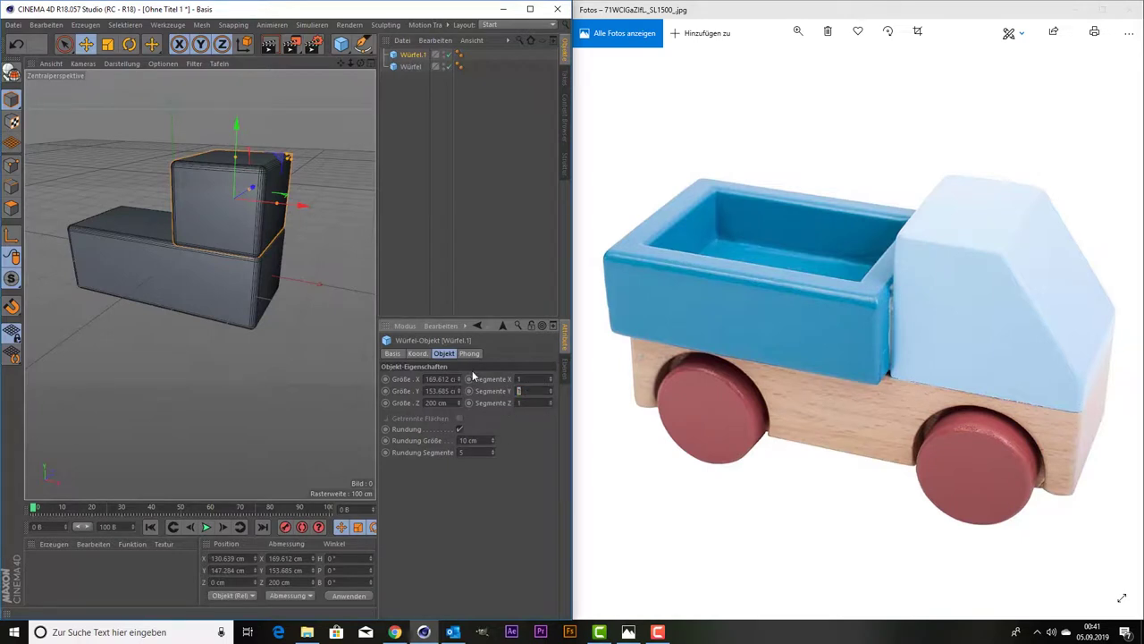
type("4")
key("Return")
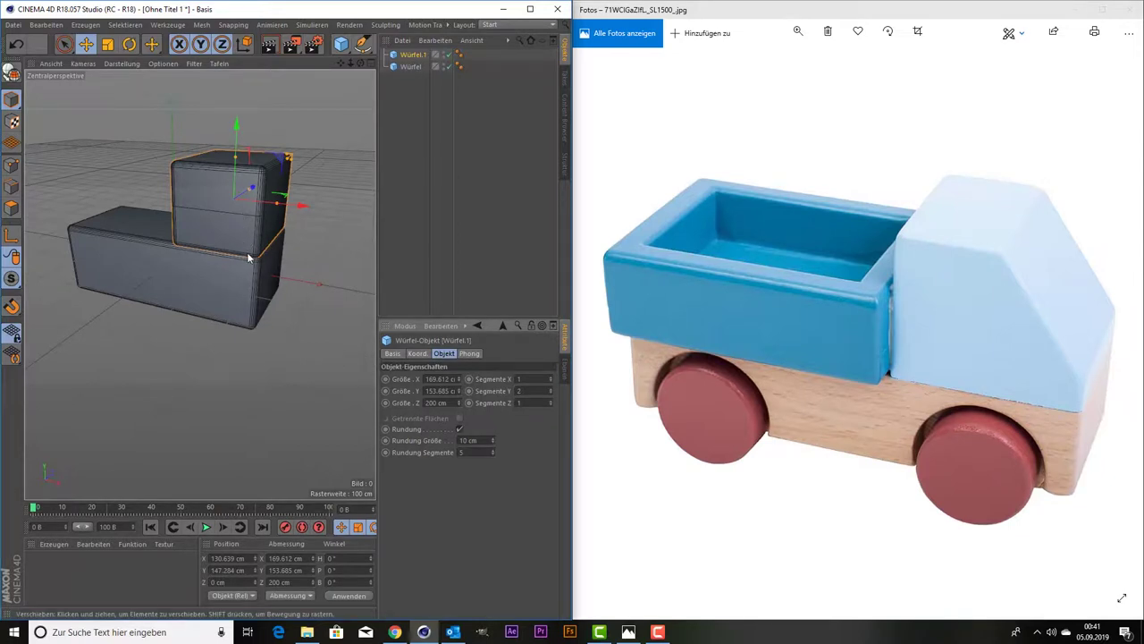
key("c")
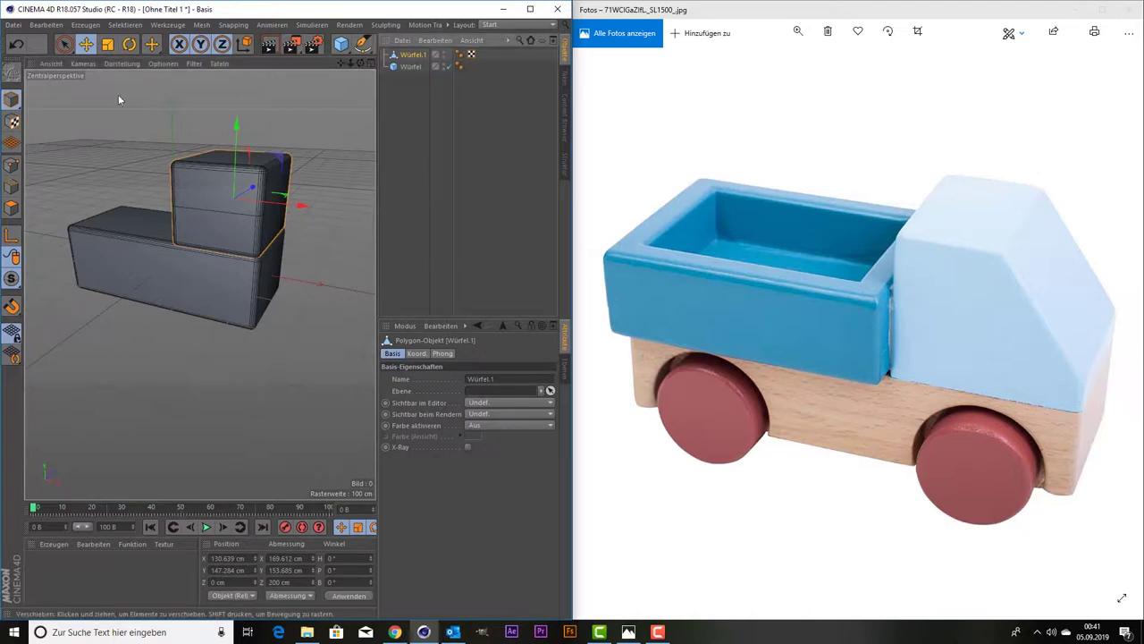
In point mode with hidden points selectable, pull the cab's top front corner back into a slope.
left_click(63, 46)
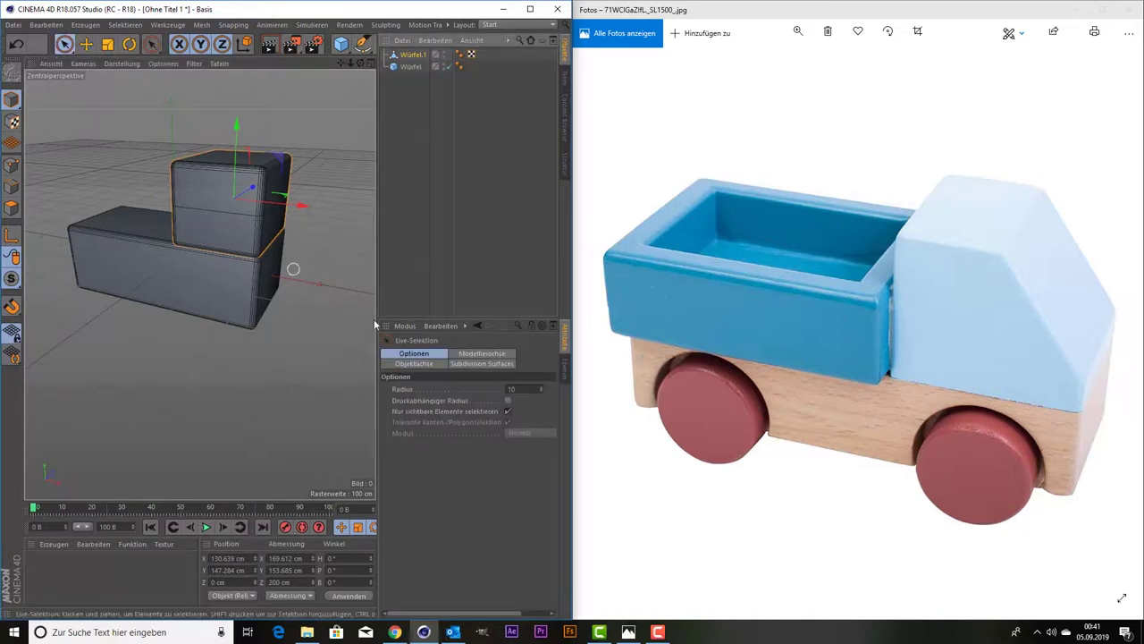
left_click(508, 412)
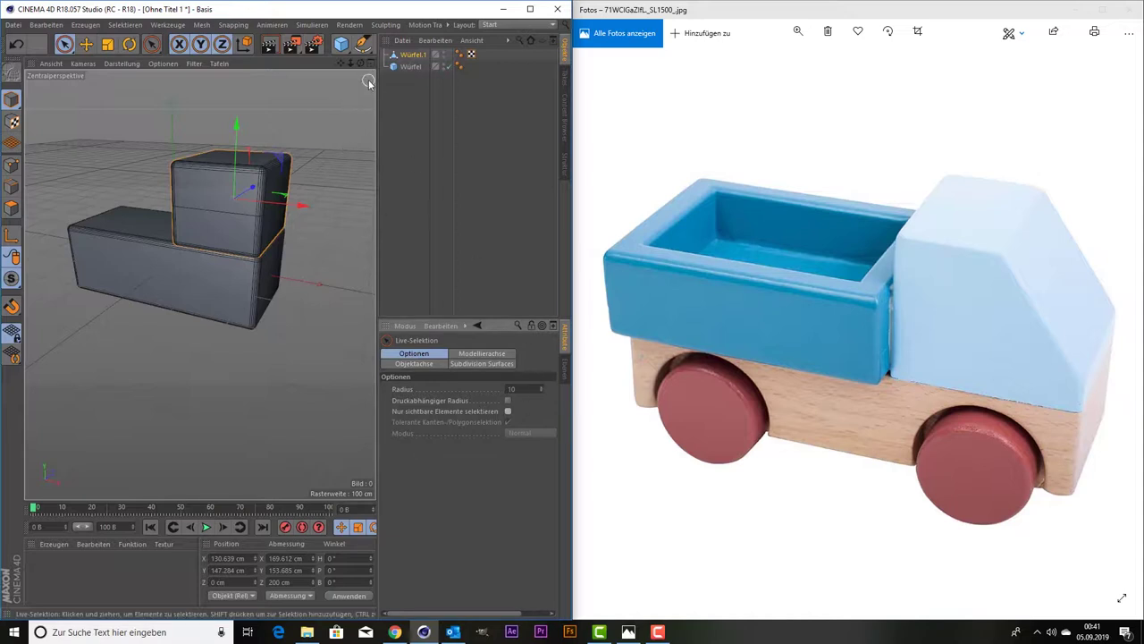
left_click_drag(361, 64, 393, 99)
left_click_drag(199, 284, 329, 89)
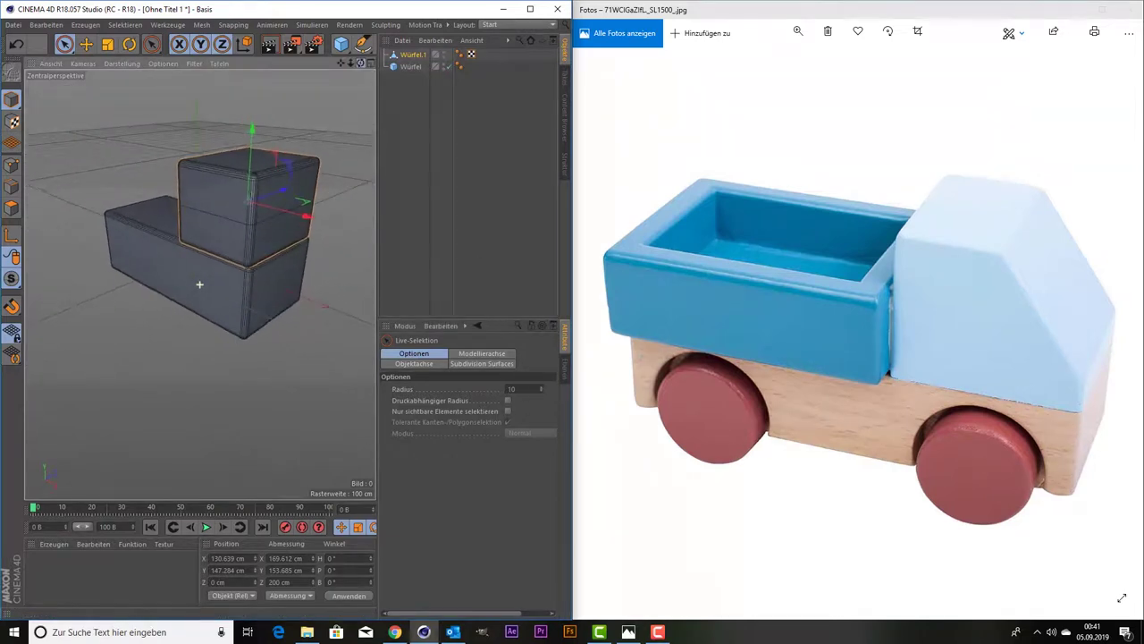
left_click(257, 179)
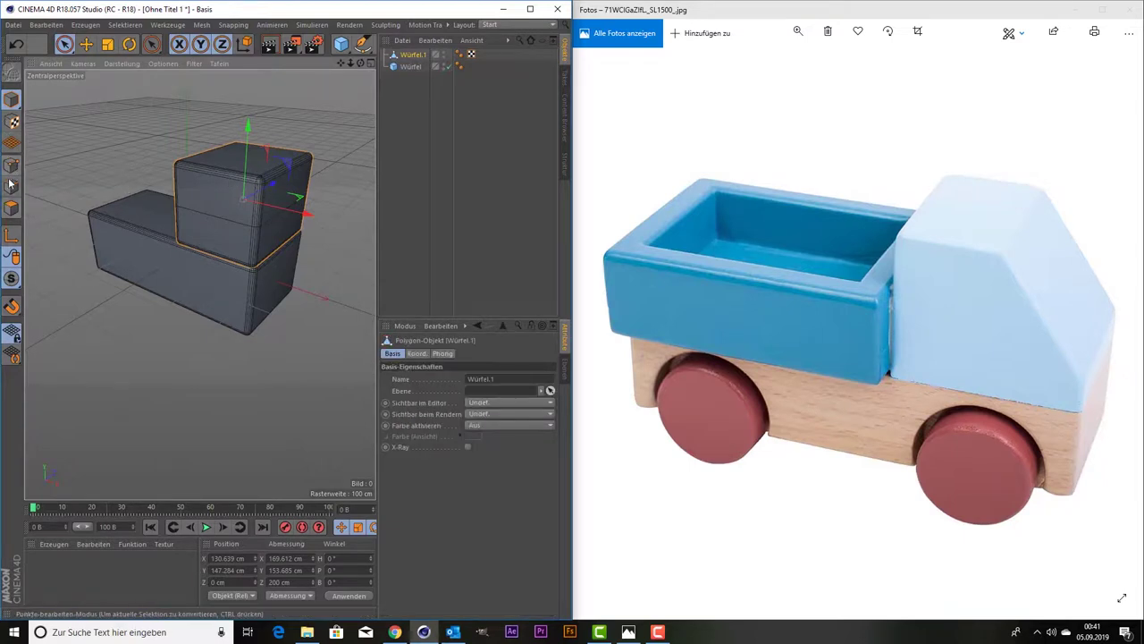
left_click(11, 166)
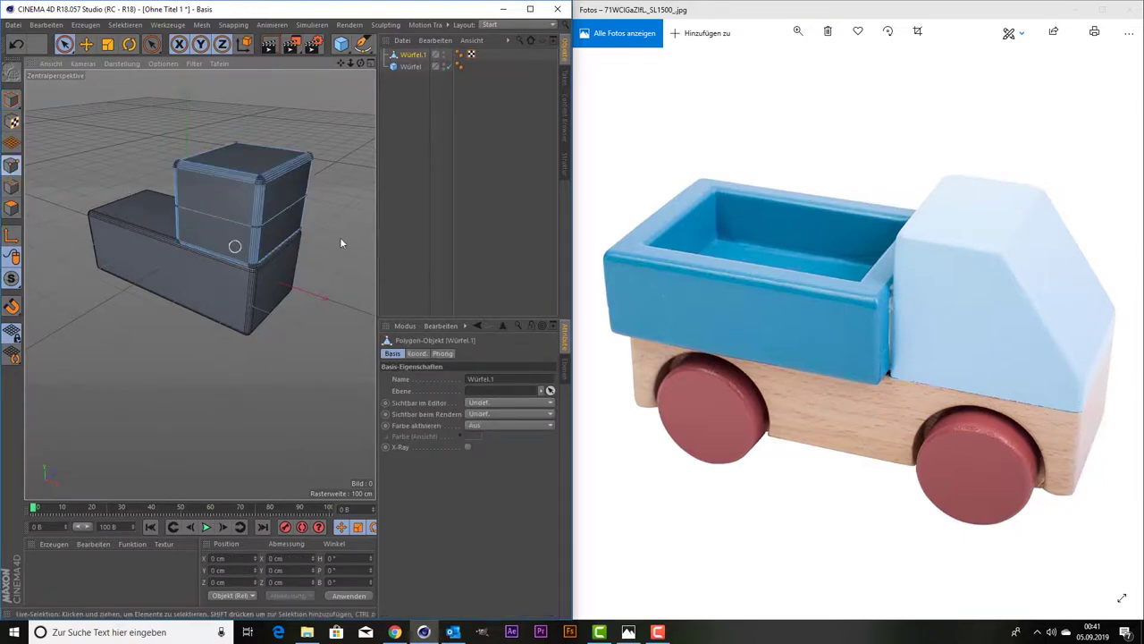
left_click(258, 180)
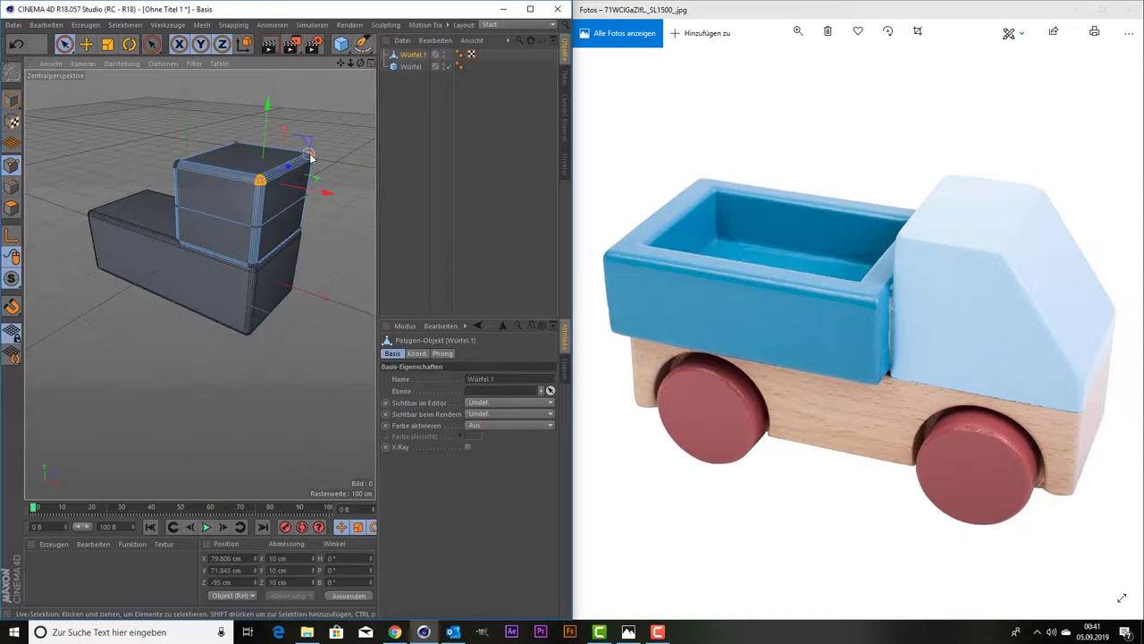
mouse_move(340, 178)
left_mouse_down()
mouse_move(266, 180)
mouse_move(292, 191)
left_mouse_up()
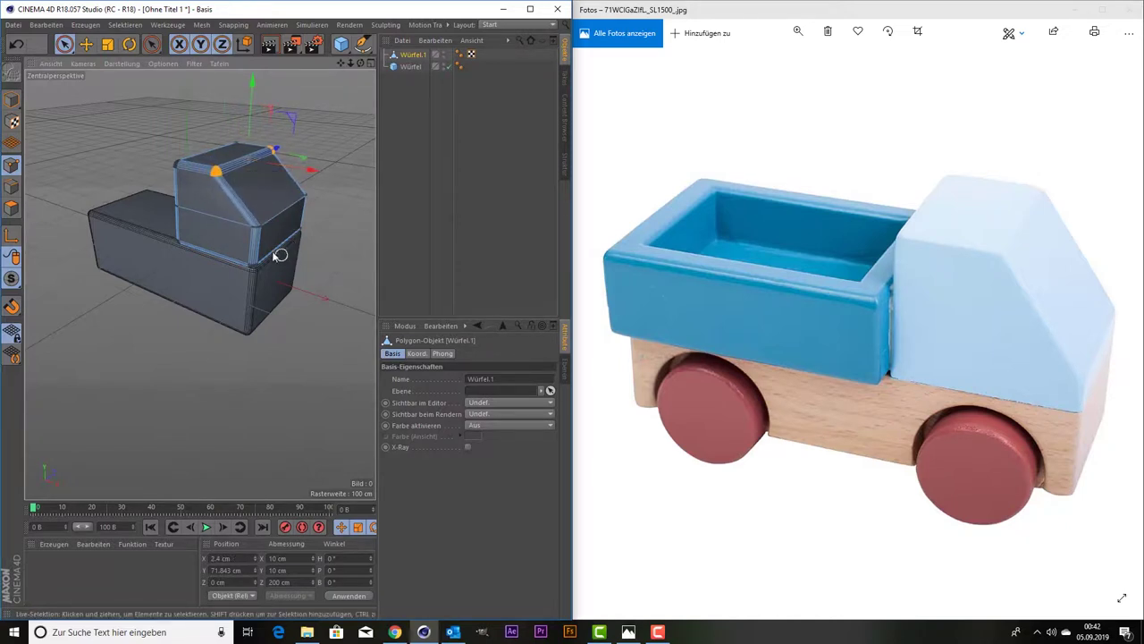
Lower the cab's front-edge points slightly, then deselect the cab to view the whole model.
left_click(256, 229)
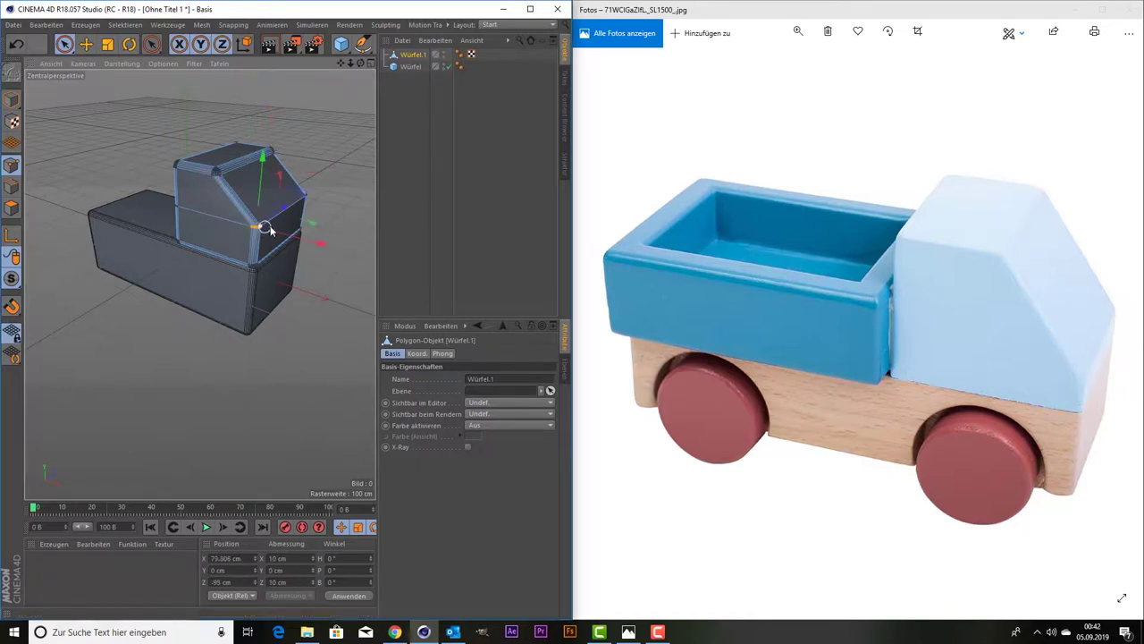
left_click(302, 198)
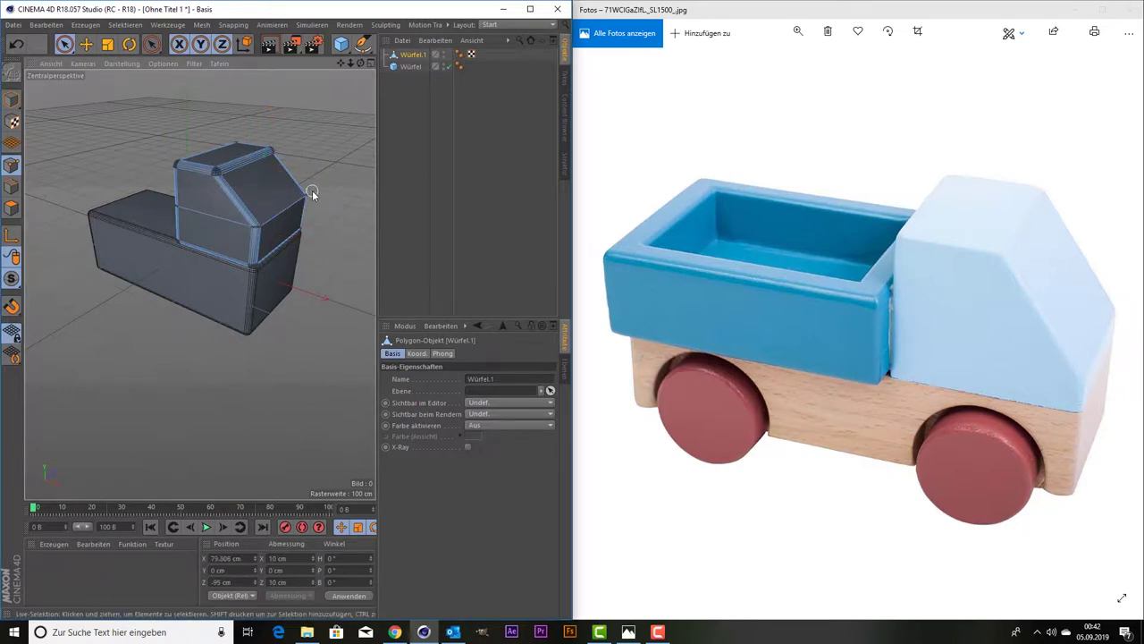
left_click(259, 230, "shift")
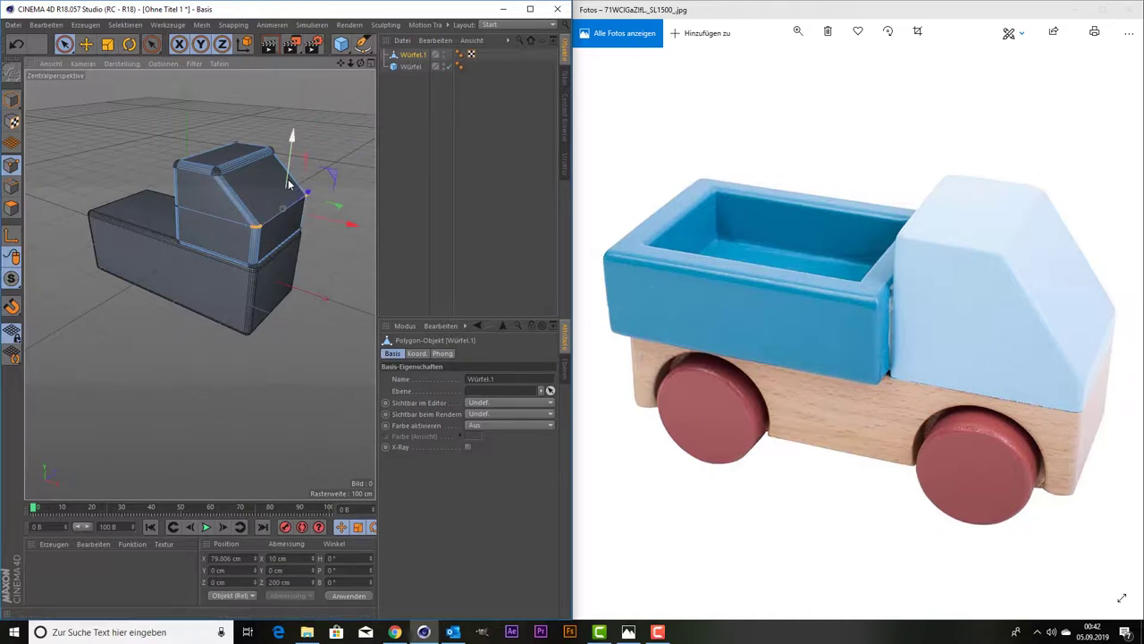
mouse_move(288, 189)
left_mouse_down()
mouse_move(286, 204)
mouse_move(287, 189)
left_mouse_up()
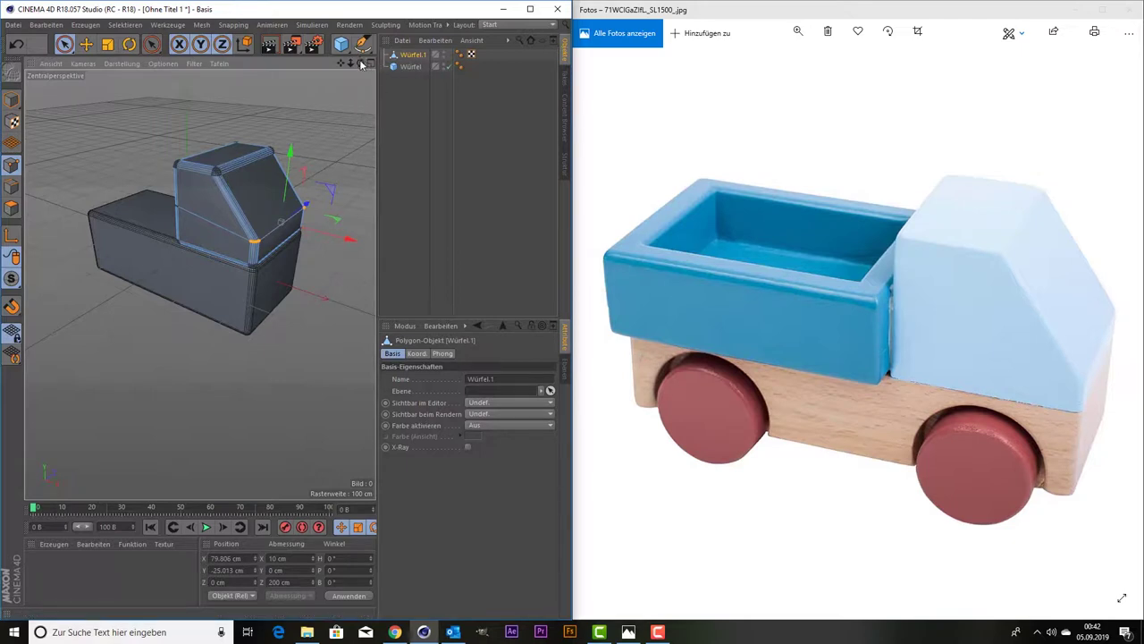
left_click_drag(362, 65, 199, 284)
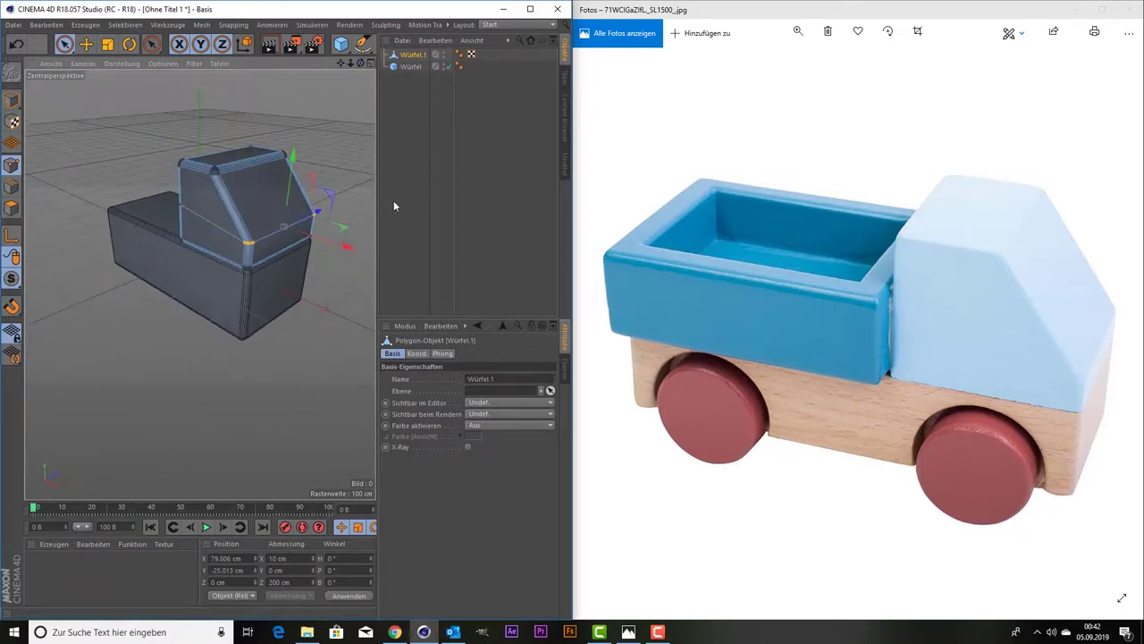
left_click(449, 231)
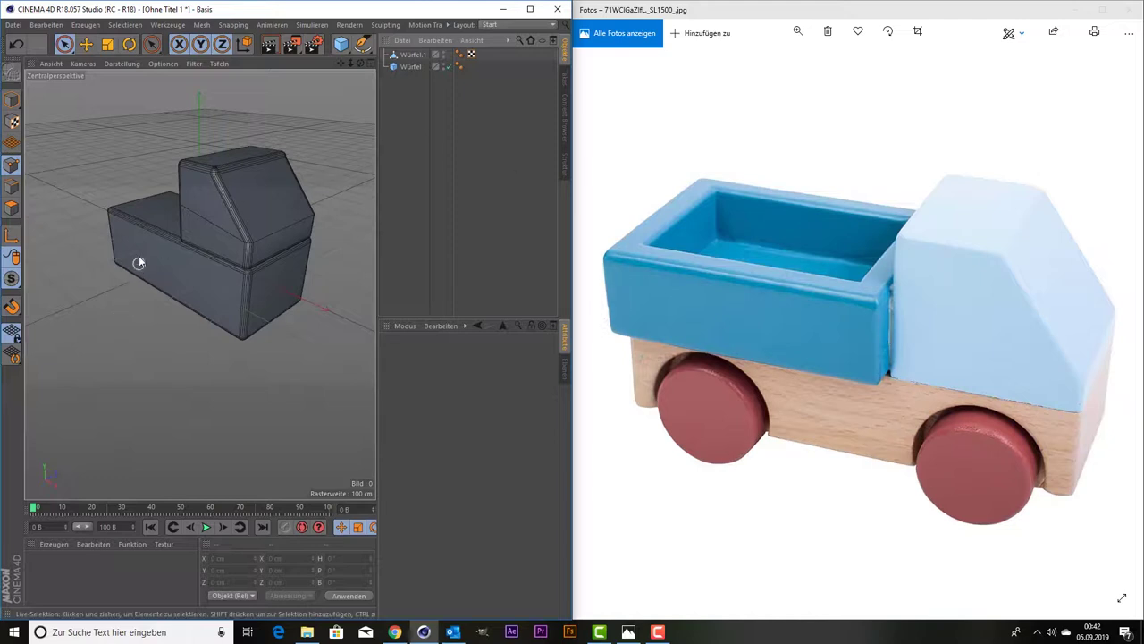
Duplicate the base box, shorten the copy and lower its height onto the base.
left_click(401, 67)
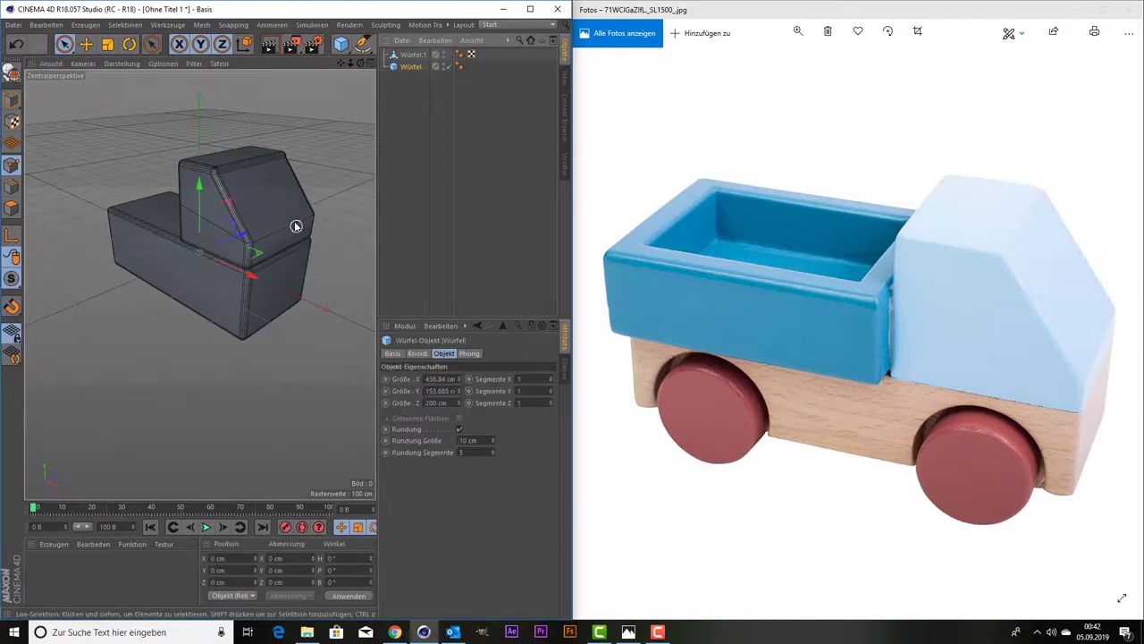
key("ctrl+c")
key("ctrl+v")
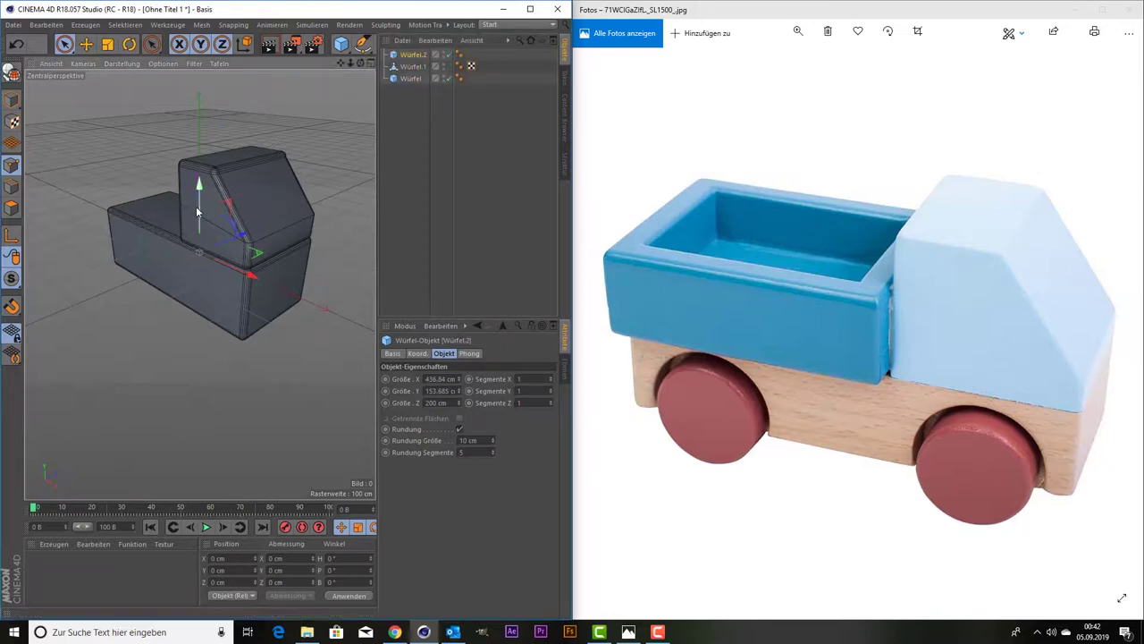
left_click_drag(199, 206, 203, 127)
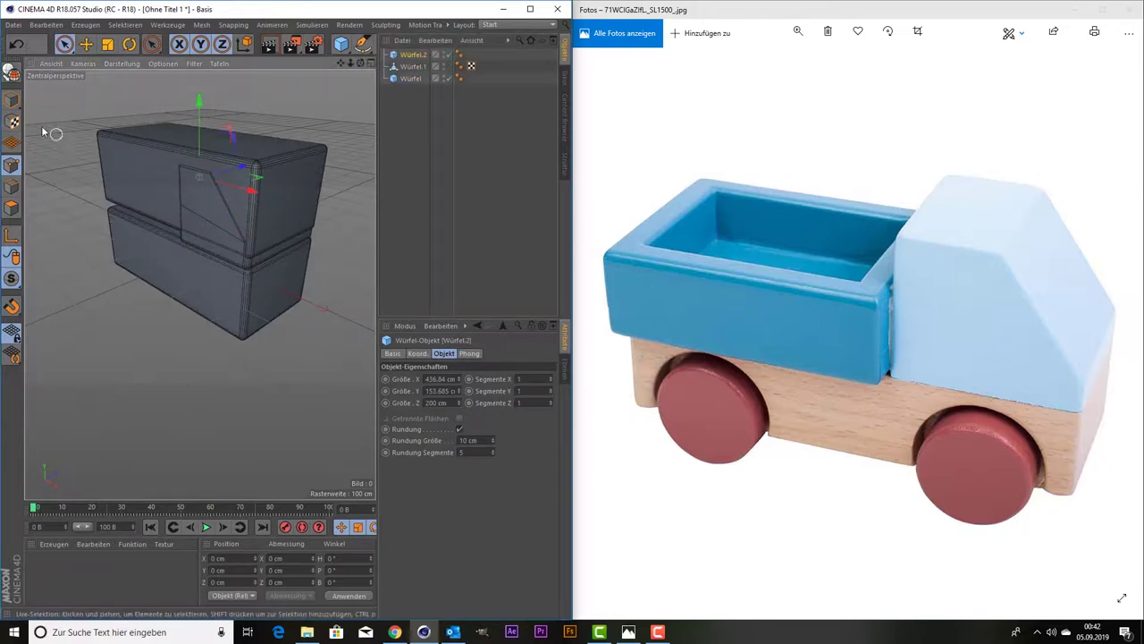
left_click(12, 100)
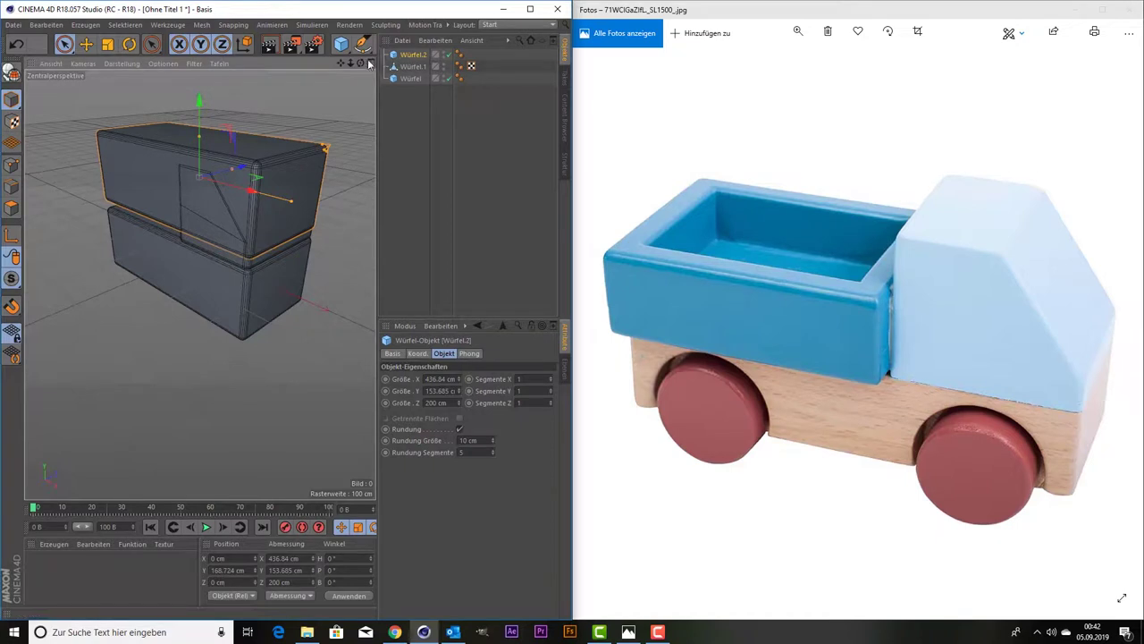
left_click_drag(361, 63, 354, 79)
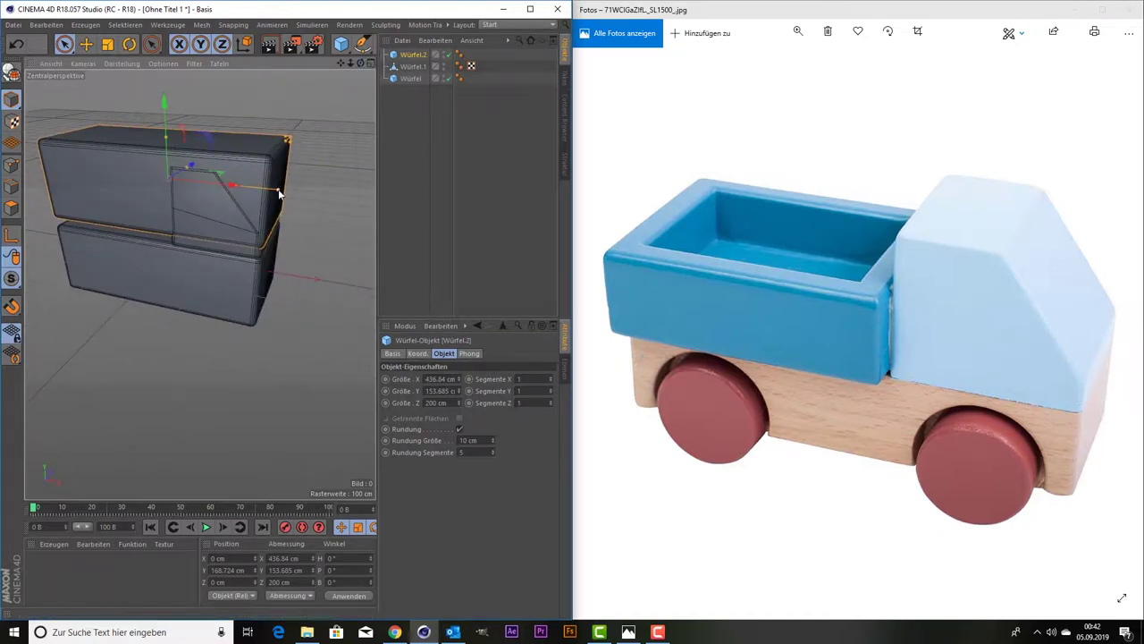
left_click_drag(276, 193, 185, 182)
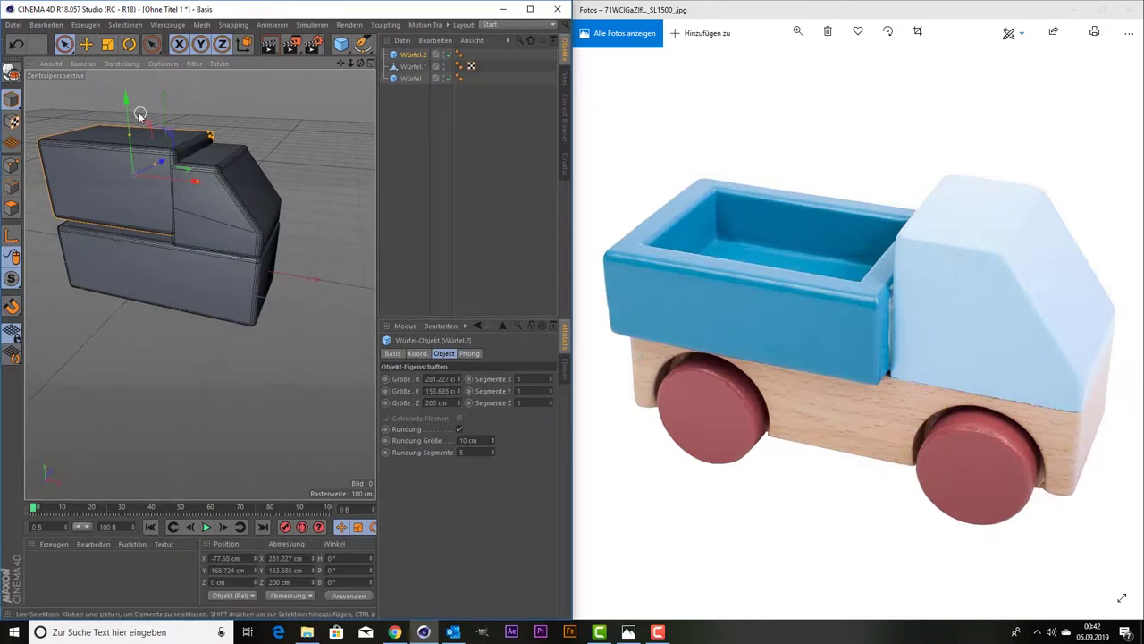
left_click_drag(129, 112, 127, 127)
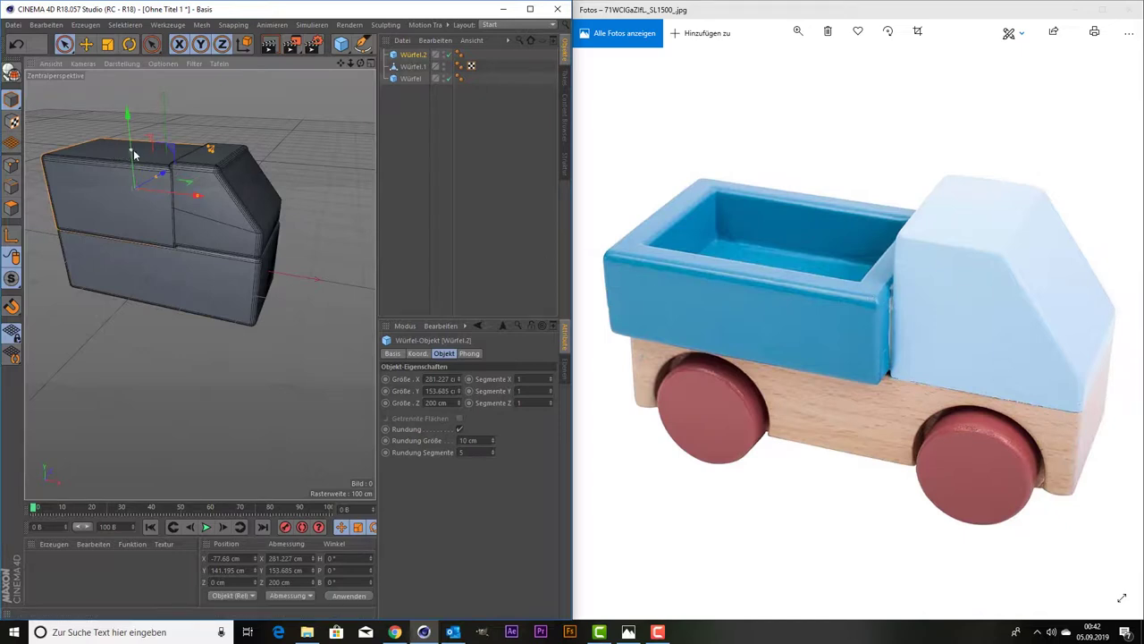
left_click_drag(134, 149, 131, 158)
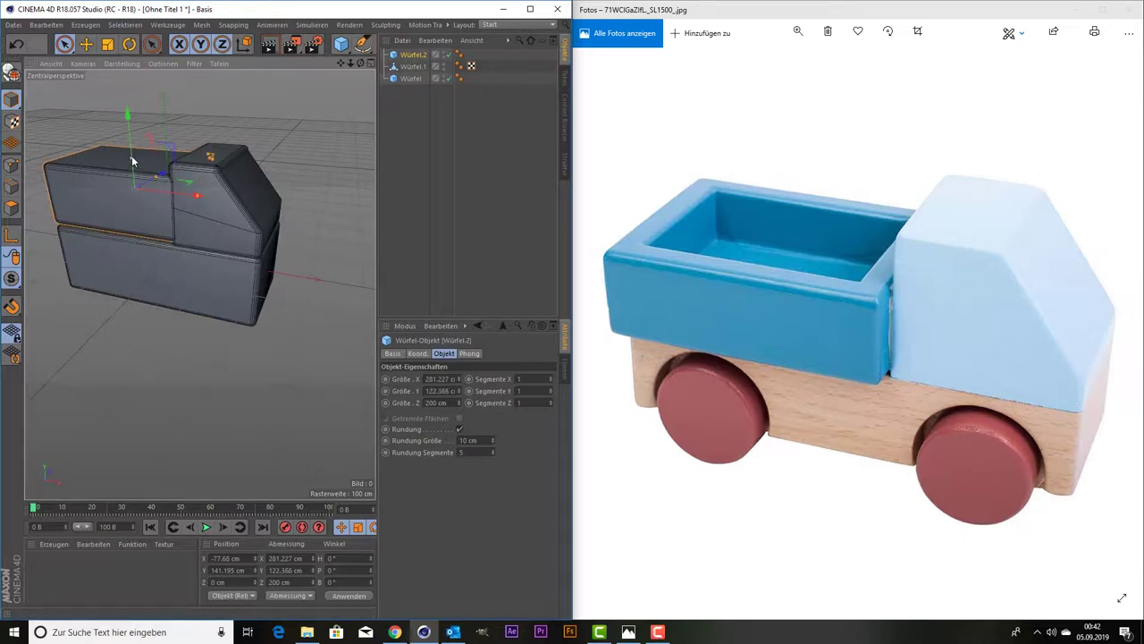
left_click_drag(131, 159, 127, 152)
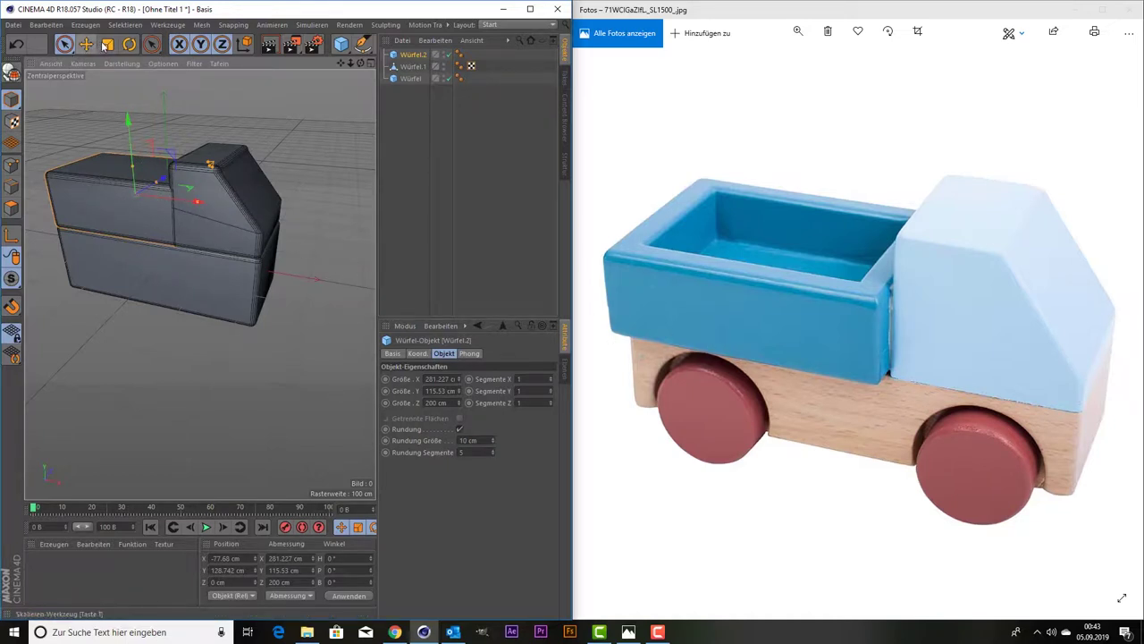
Scale the bed block up slightly to 315.537 × 129.624 × 224.4 cm and move it rearward.
key("space")
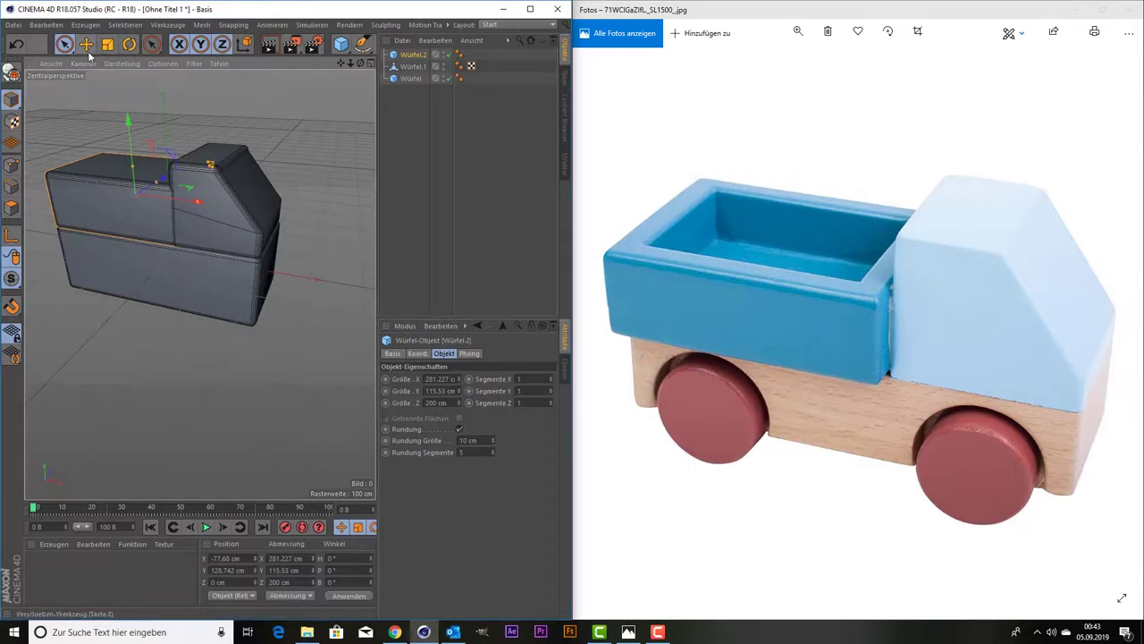
left_click(107, 44)
left_click_drag(111, 94, 167, 79)
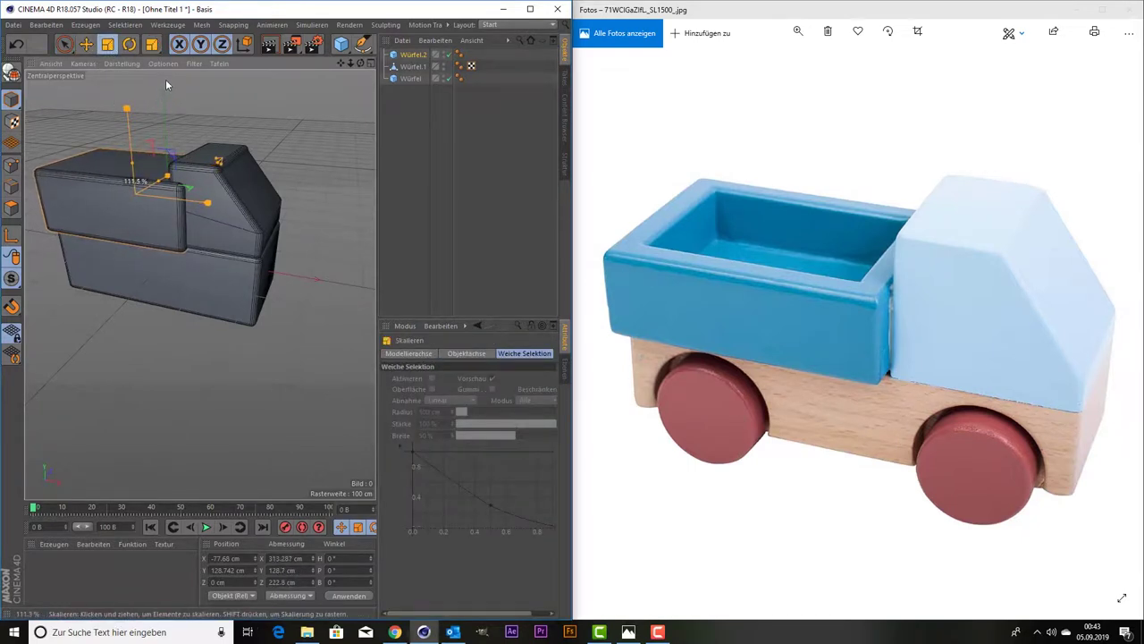
left_click(63, 44)
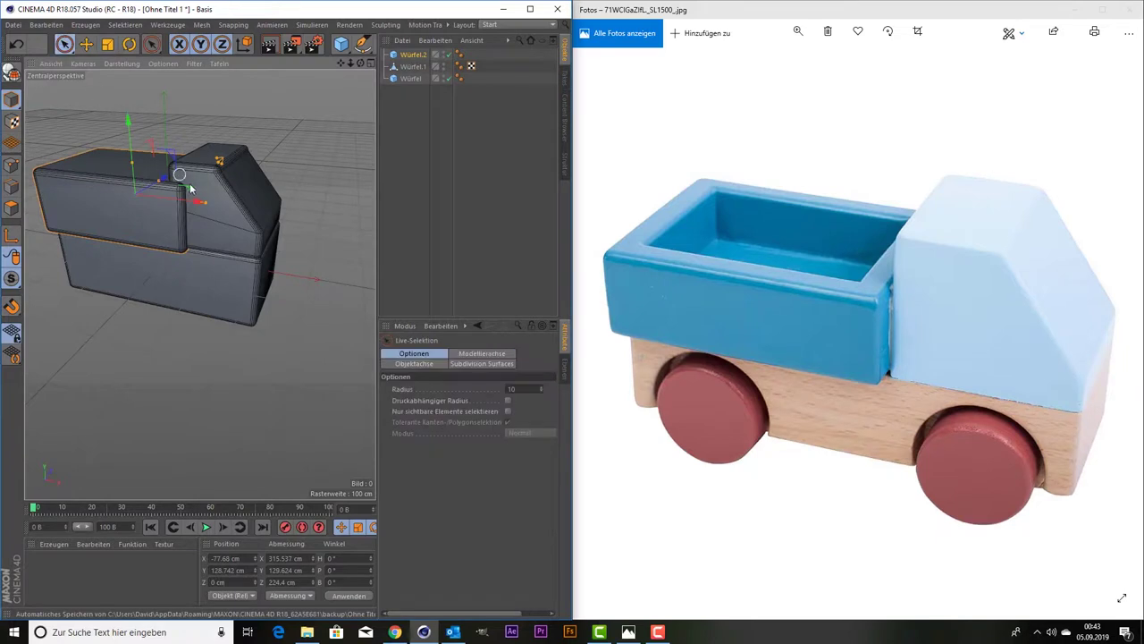
mouse_move(192, 195)
left_mouse_down()
mouse_move(162, 195)
mouse_move(184, 197)
left_mouse_up()
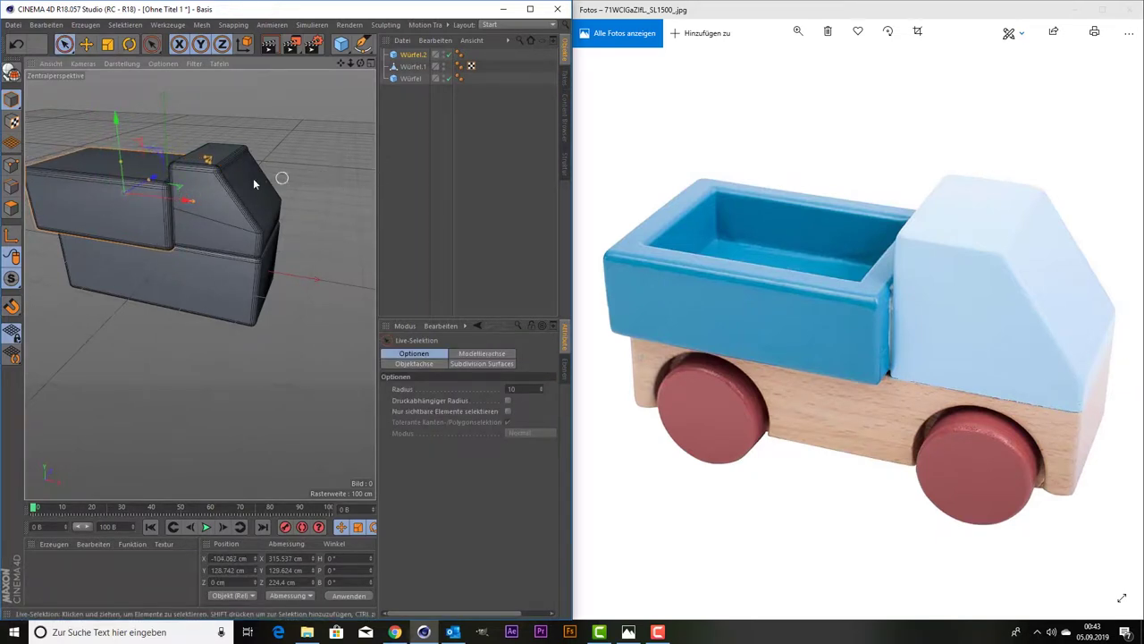
left_click_drag(345, 64, 290, 98)
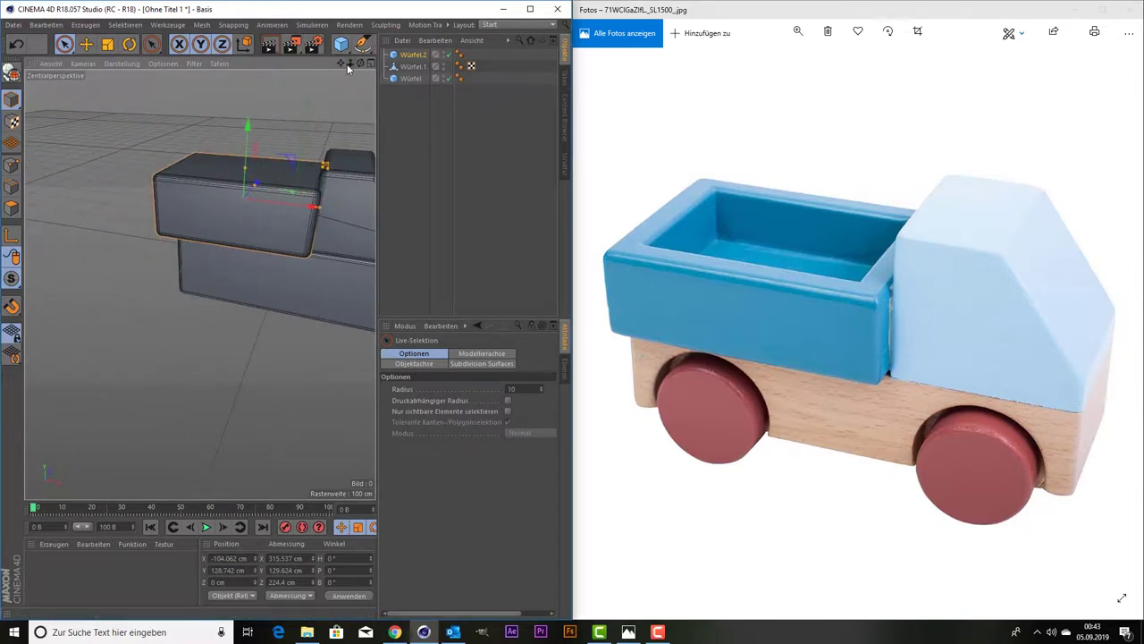
mouse_move(360, 63)
left_mouse_down()
mouse_move(200, 284)
mouse_move(269, 233)
left_mouse_up()
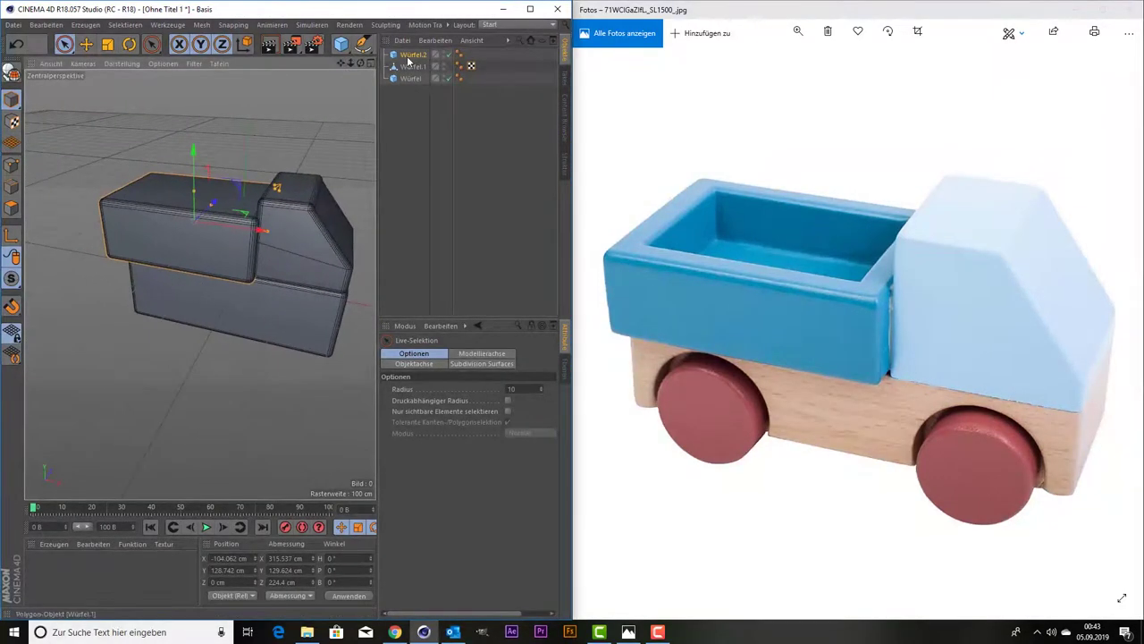
left_click(411, 56)
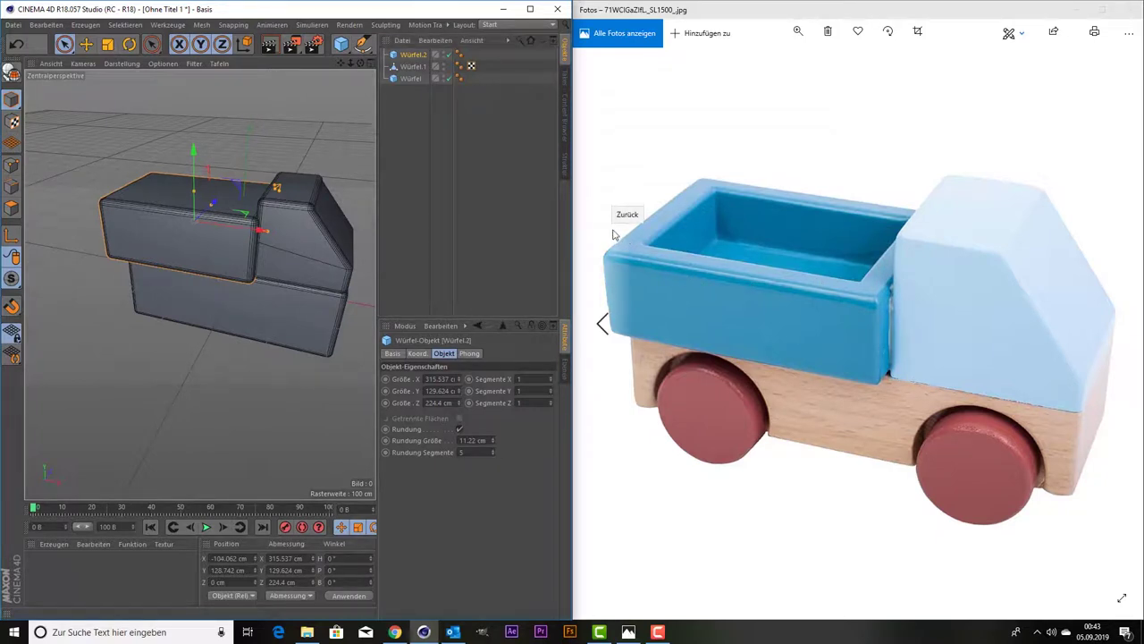
Copy the bed block, shrink the copy to about 254.954 × 104.737 × 181.315 cm and lower it to Y 172.452 cm.
left_click_drag(411, 55, 398, 73, "ctrl")
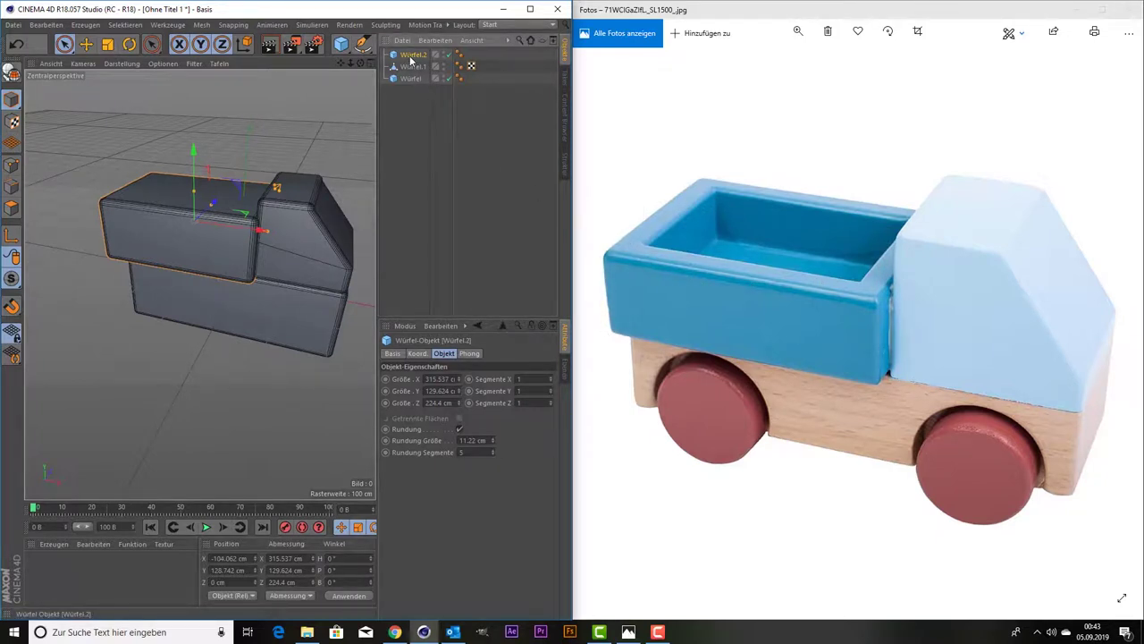
mouse_move(190, 165)
left_mouse_down()
mouse_move(197, 90)
mouse_move(200, 100)
left_mouse_up()
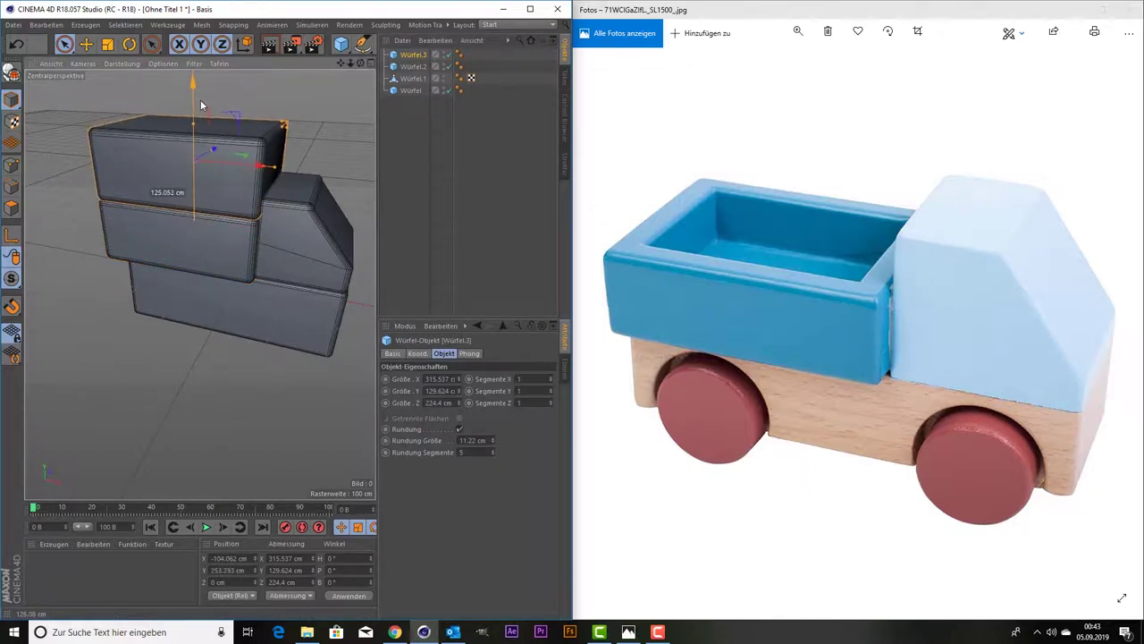
left_click(107, 44)
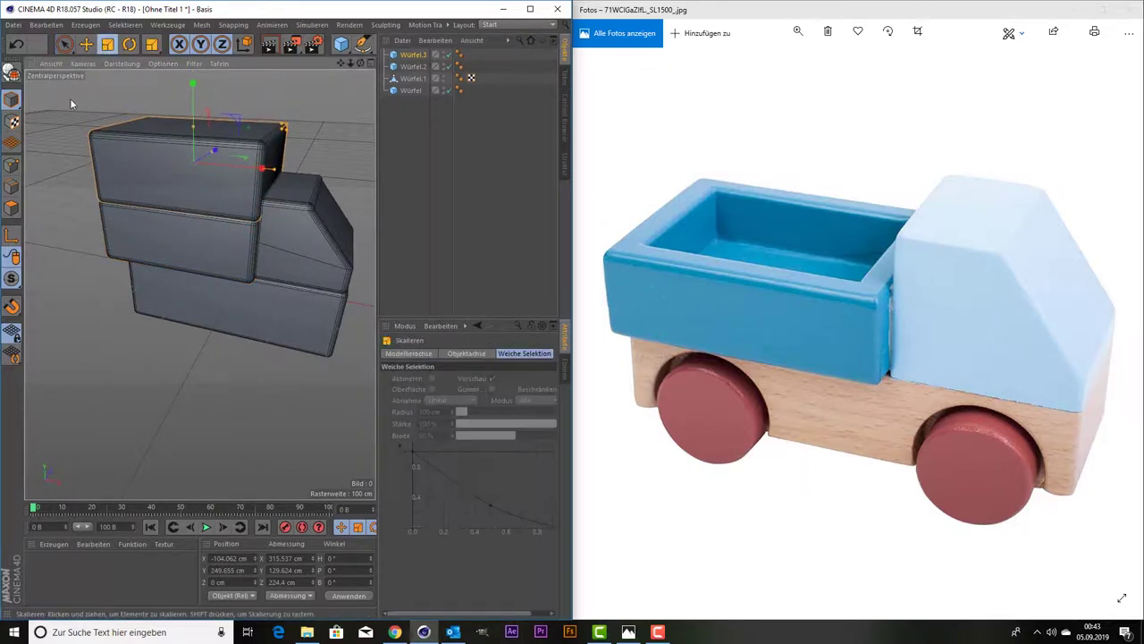
left_click_drag(70, 98, 52, 195)
key("space")
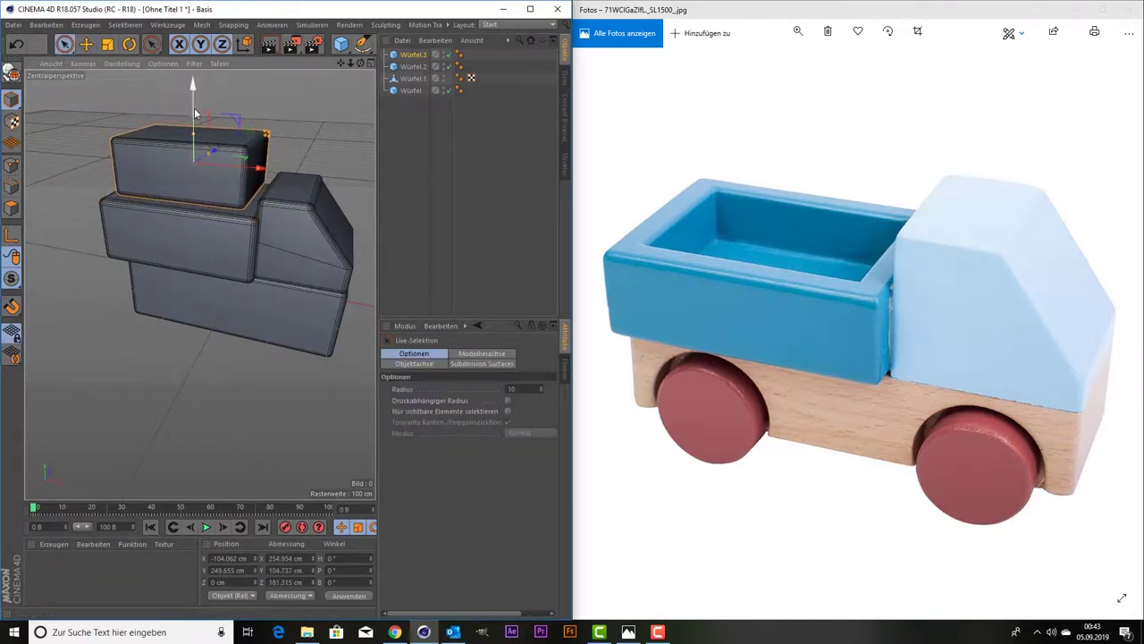
mouse_move(195, 114)
left_mouse_down()
mouse_move(195, 132)
mouse_move(183, 120)
mouse_move(229, 117)
left_mouse_up()
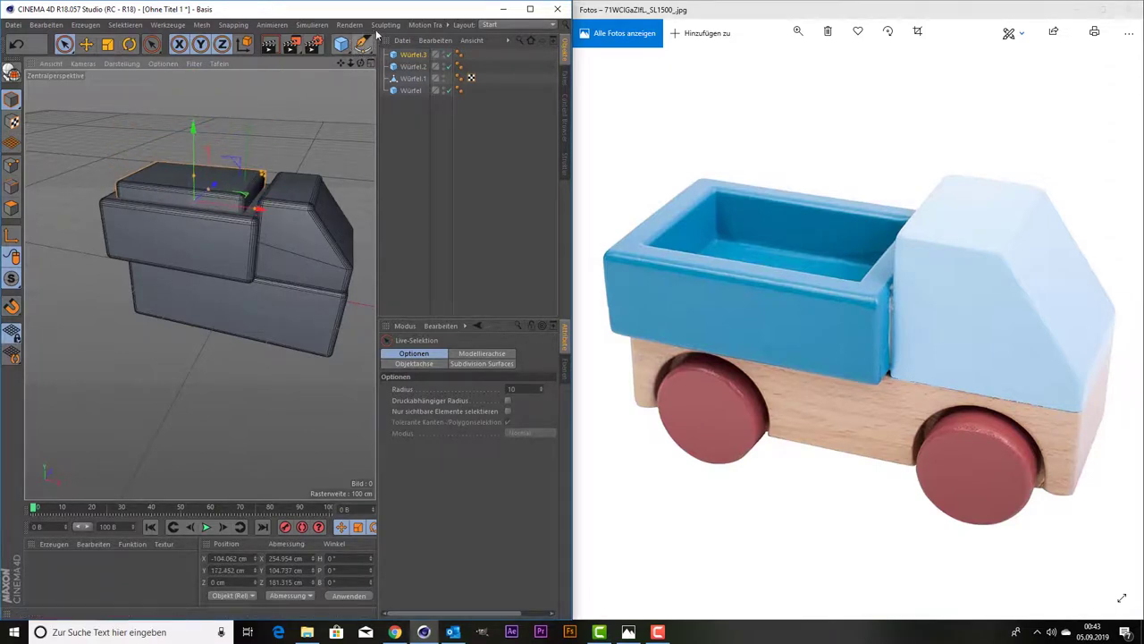
left_click(418, 25)
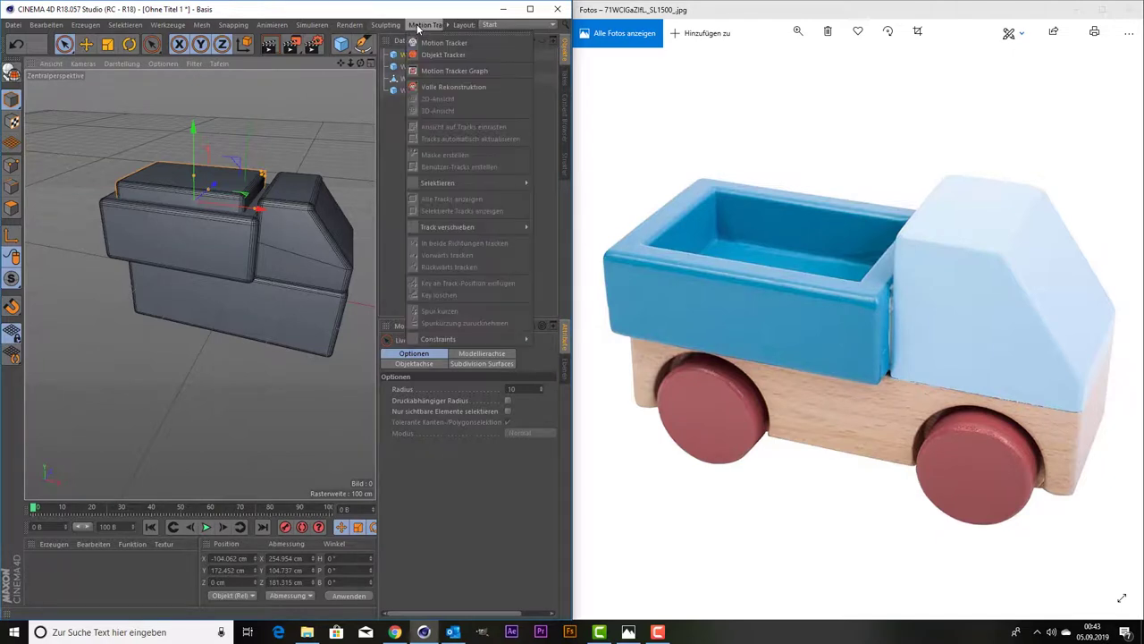
left_click(425, 25)
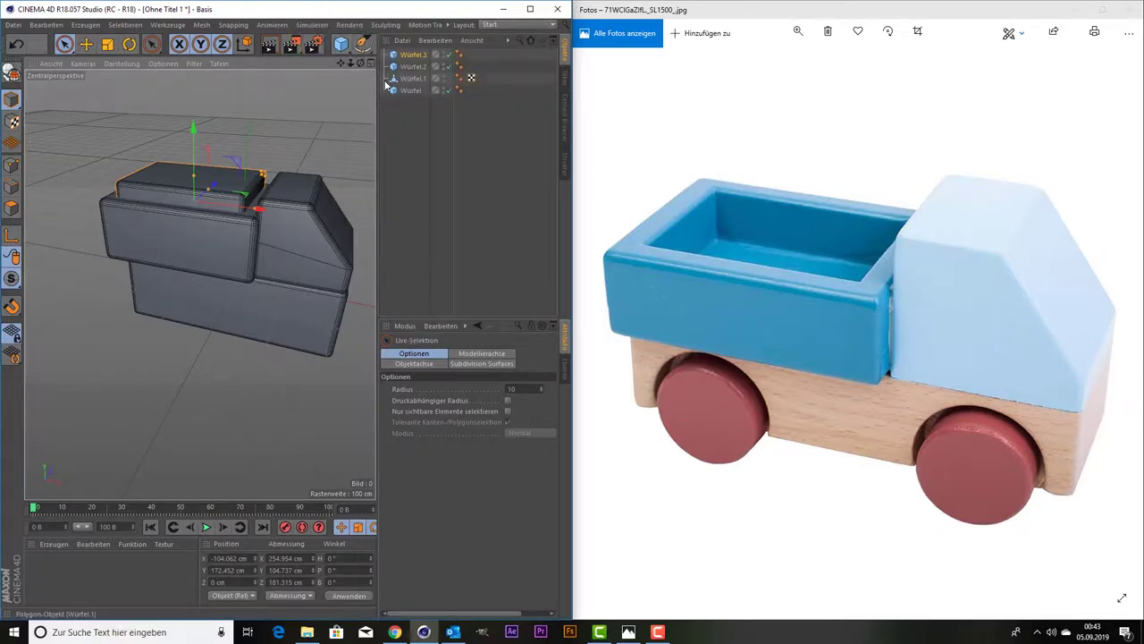
Hollow the bed into a tray with a Boole of Würfel.2 minus raised Würfel.3, then add a cylinder.
left_click_drag(377, 82, 429, 89)
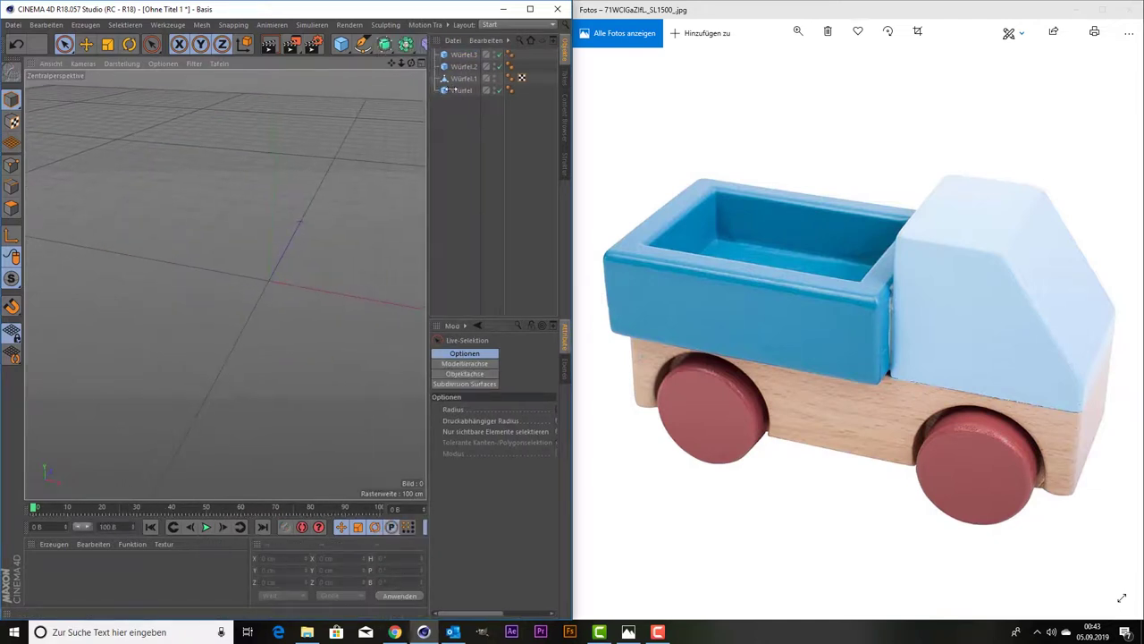
left_click(405, 44)
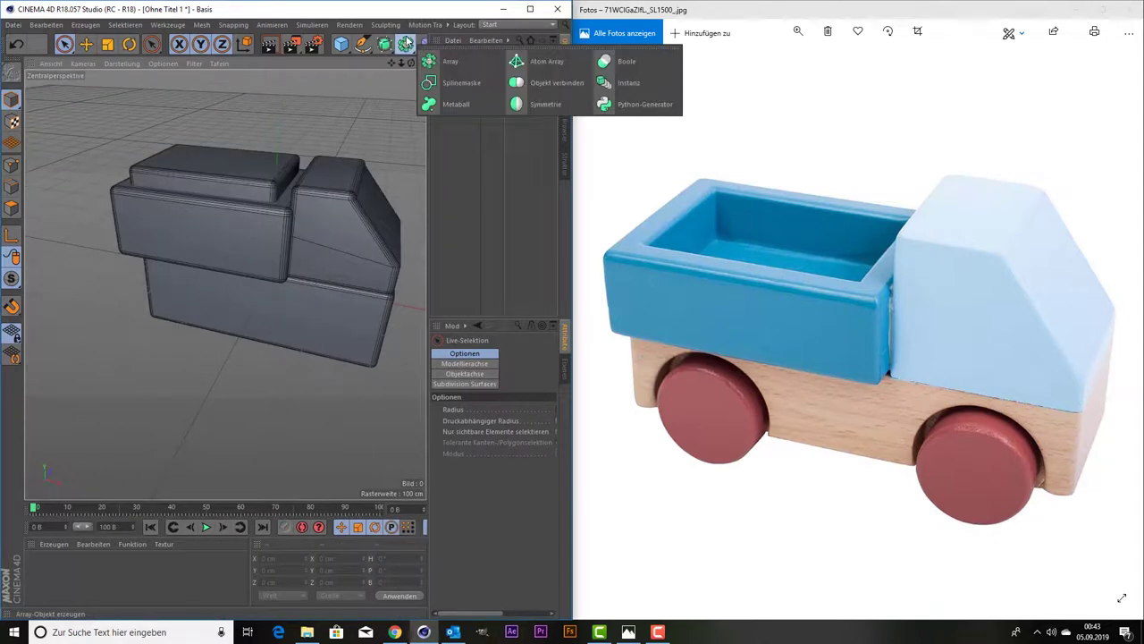
left_click(626, 61)
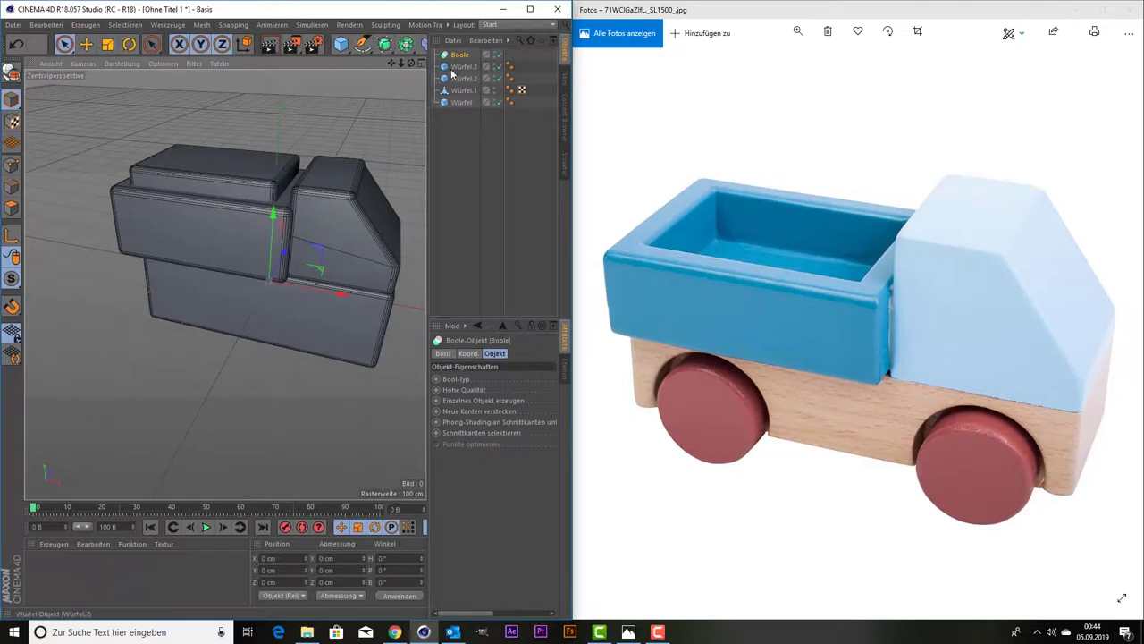
left_click_drag(460, 66, 453, 58)
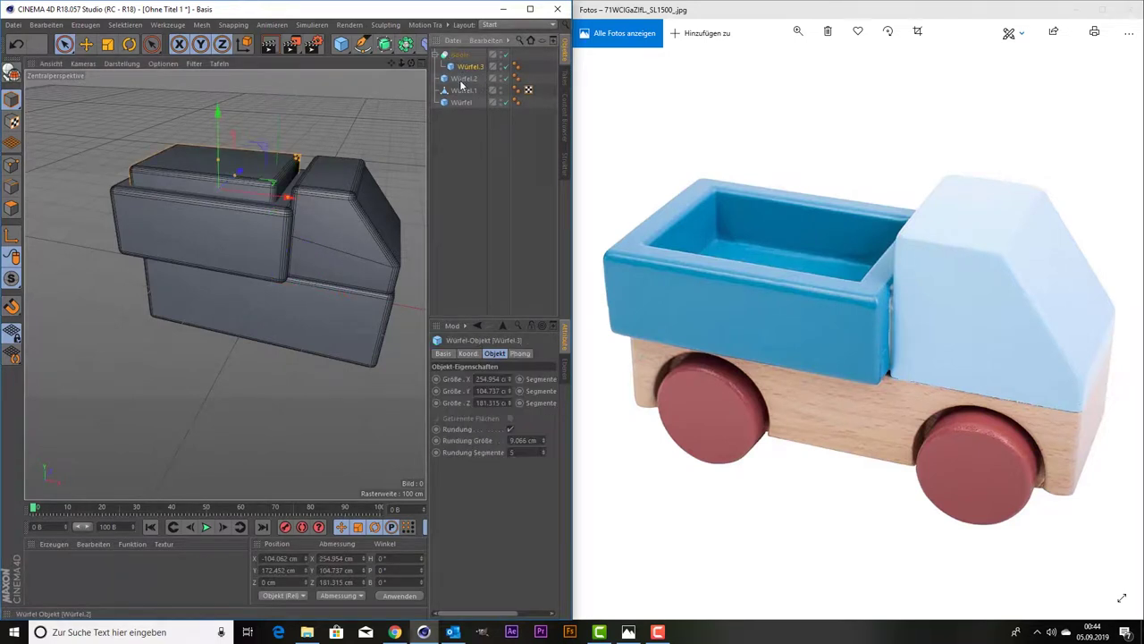
left_click(463, 78)
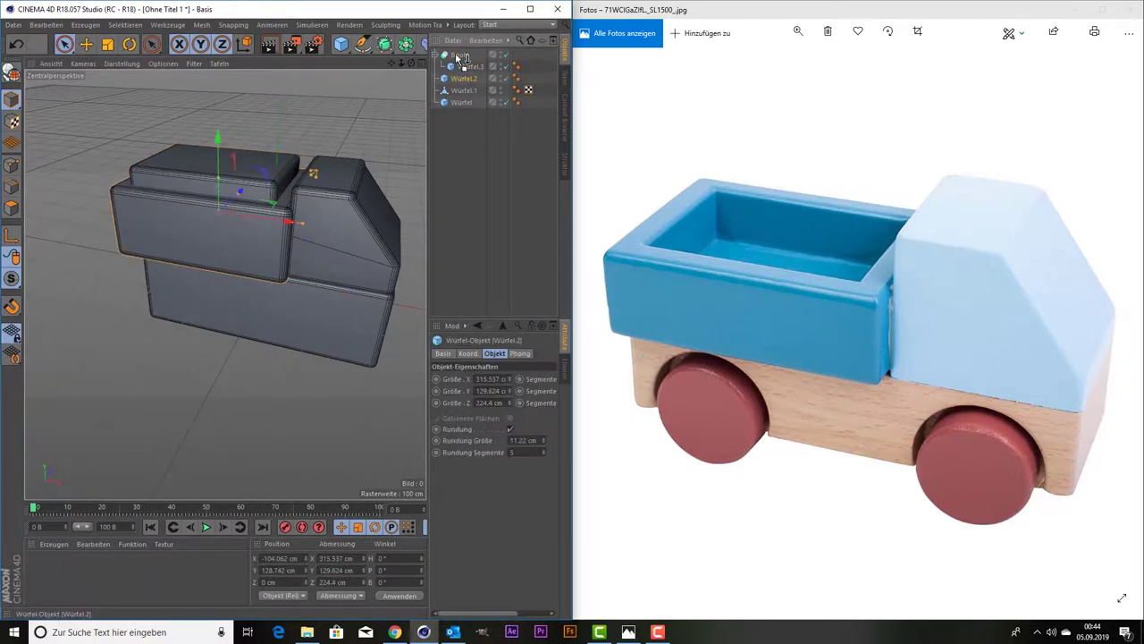
left_click_drag(459, 57, 457, 56)
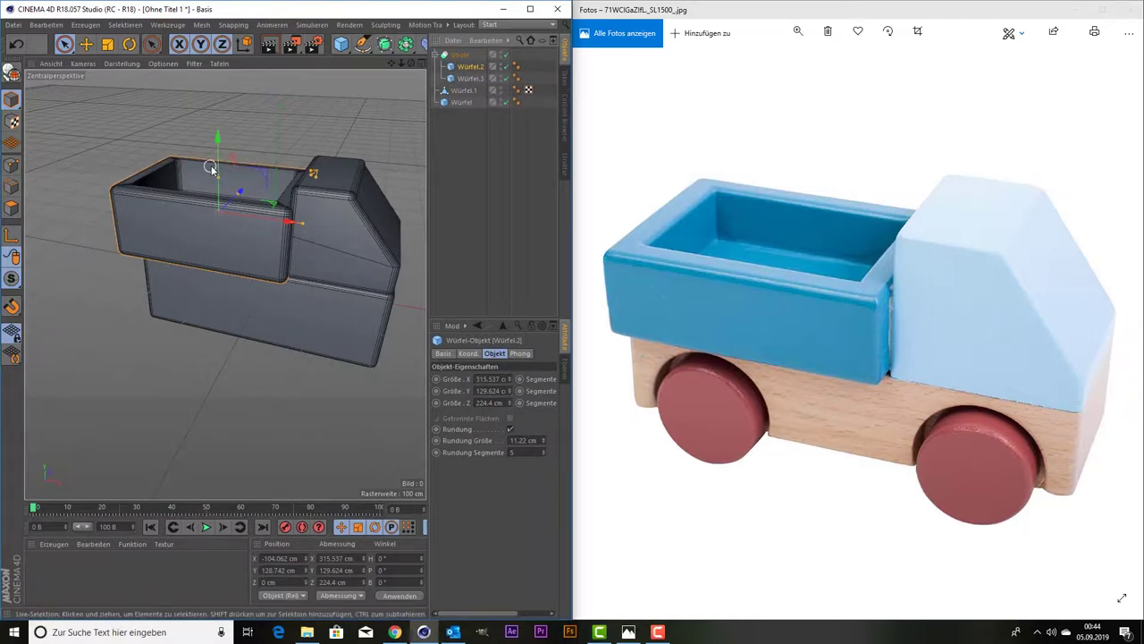
left_click(465, 79)
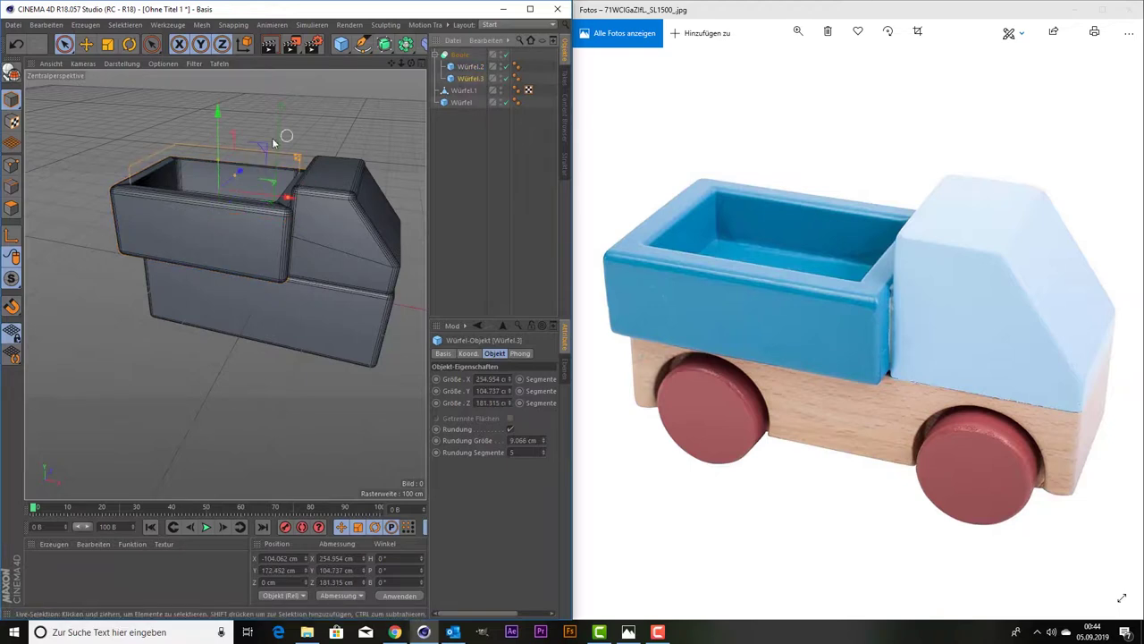
mouse_move(217, 123)
left_mouse_down()
mouse_move(219, 91)
mouse_move(227, 115)
left_mouse_up()
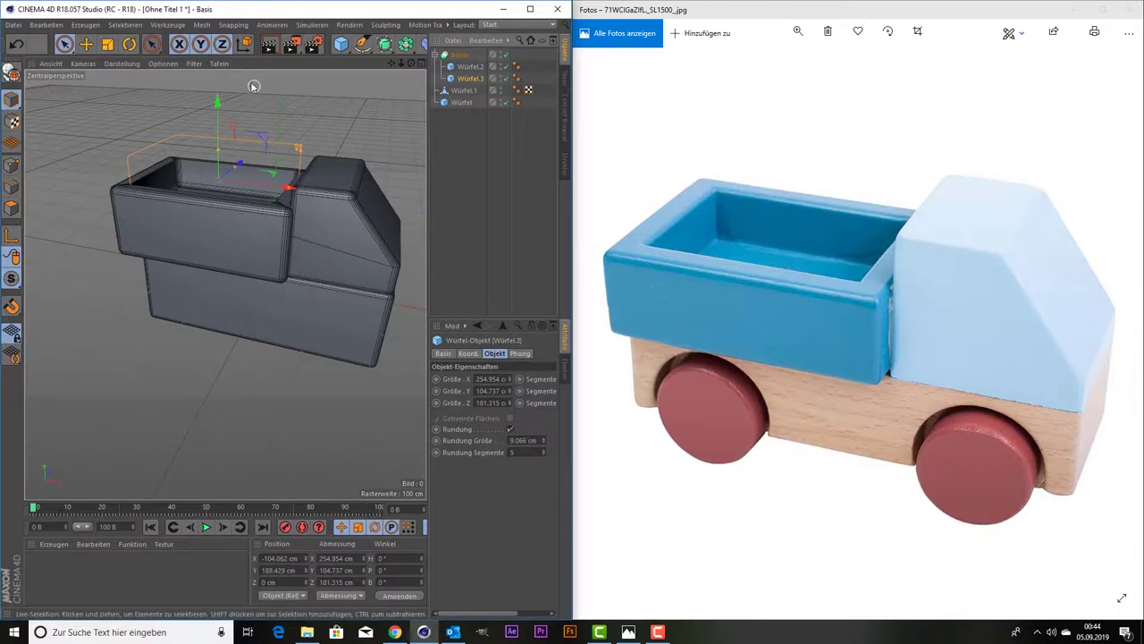
left_click_drag(341, 44, 566, 119)
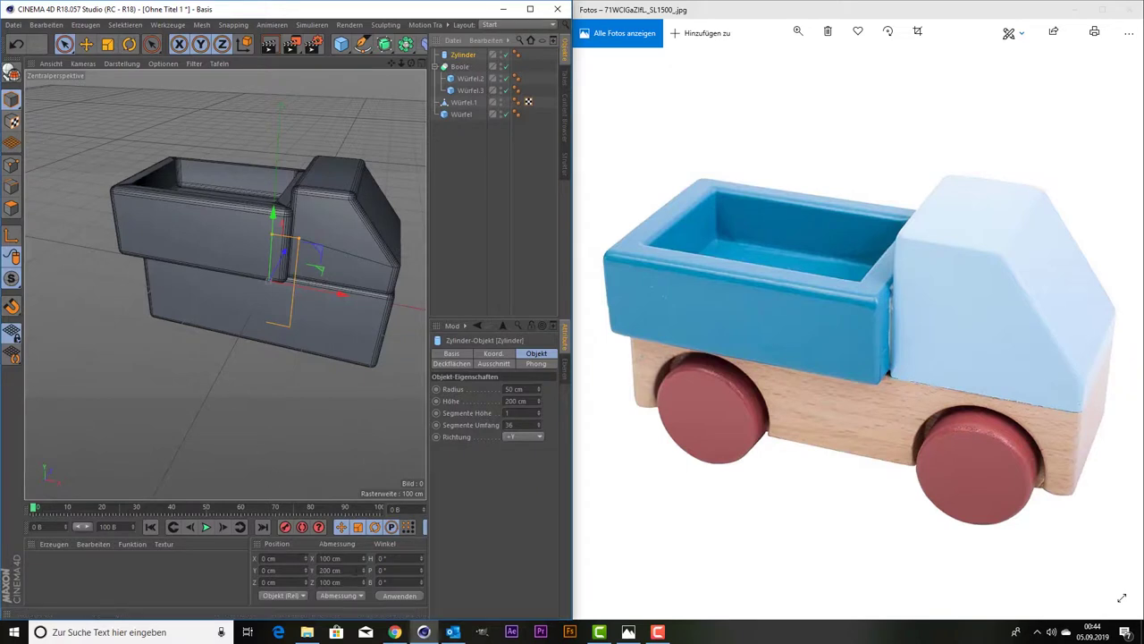
Rotate the cylinder to 90° pitch and move it forward and left along Z and X.
left_click(392, 569)
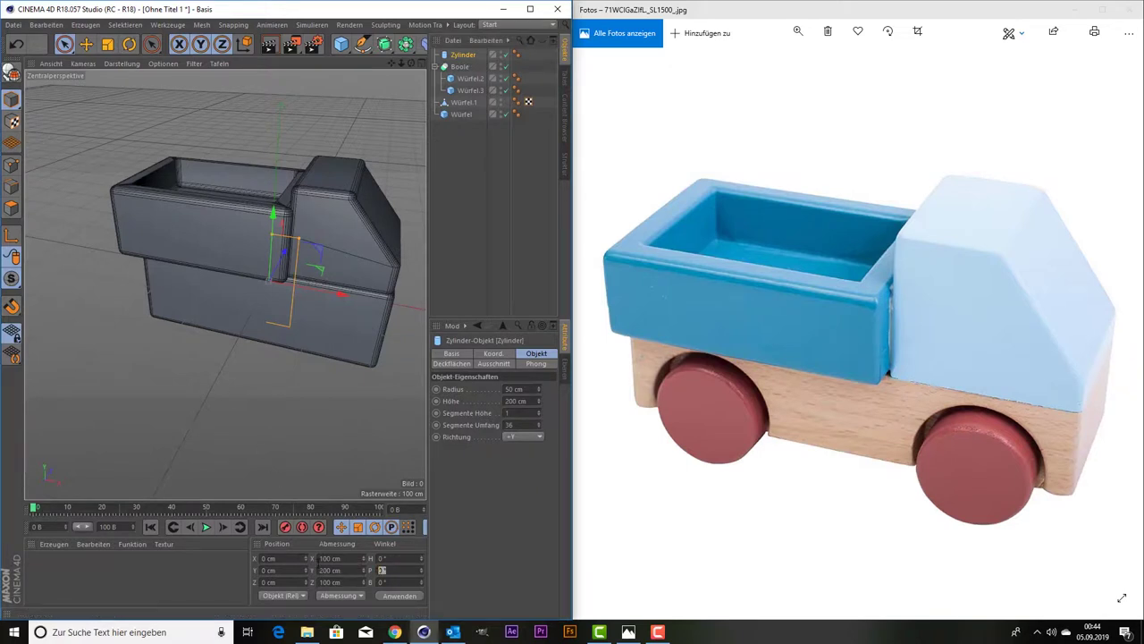
type("90")
key("Return")
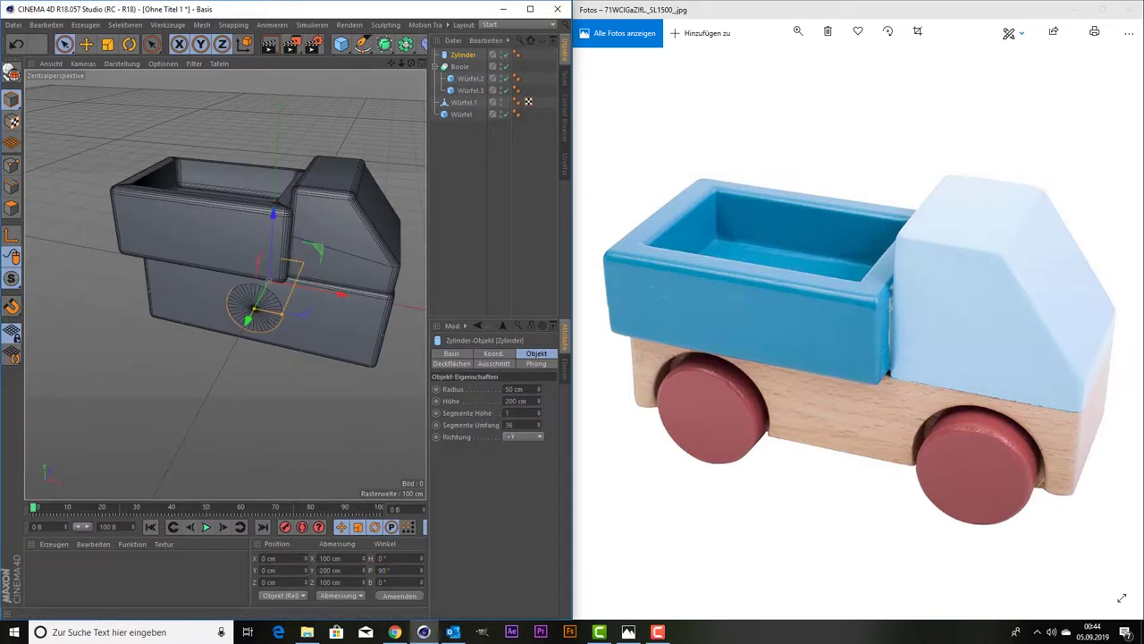
left_click_drag(251, 315, 244, 364)
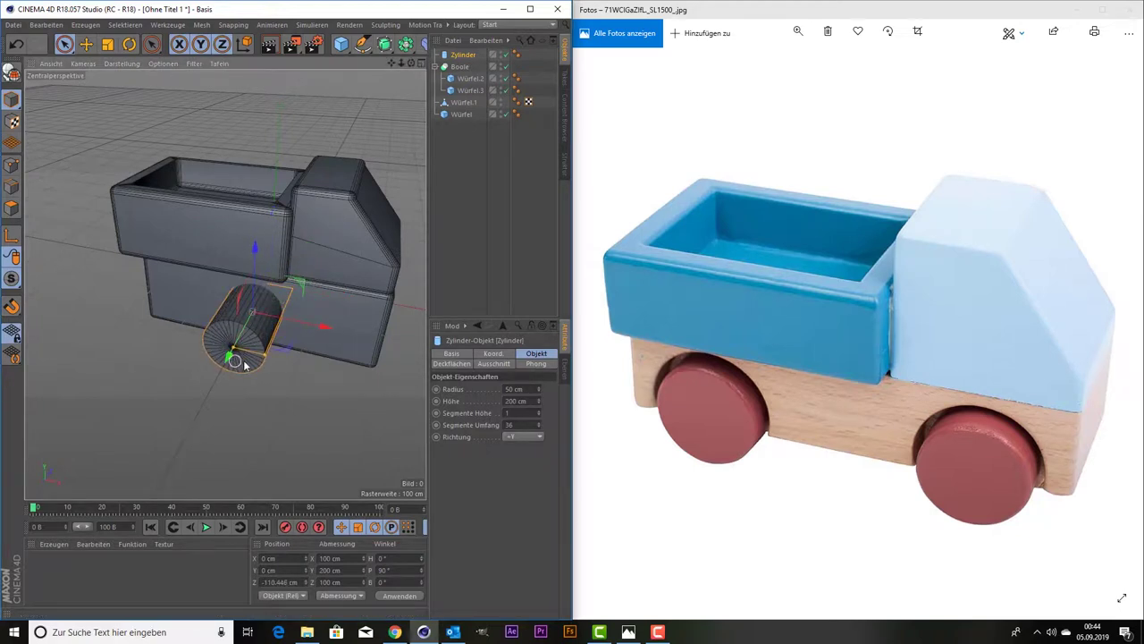
left_click_drag(312, 323, 248, 331)
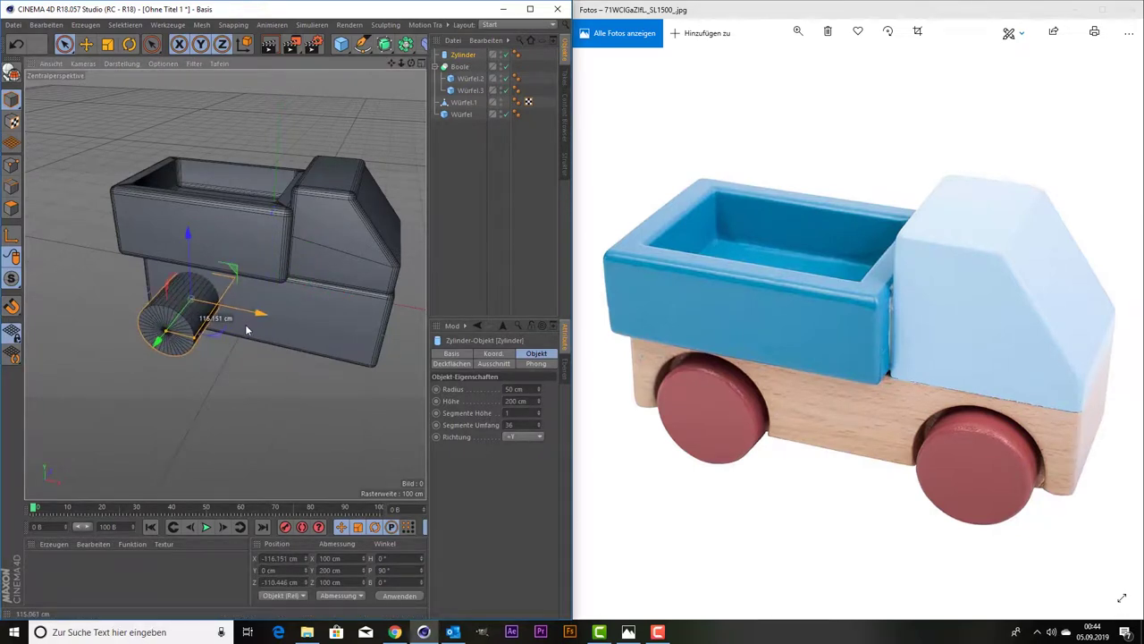
Scale the cylinder to about 140.6% and lower it beneath the truck body across its width.
left_click(107, 44)
left_click_drag(69, 169, 240, 98)
key("9")
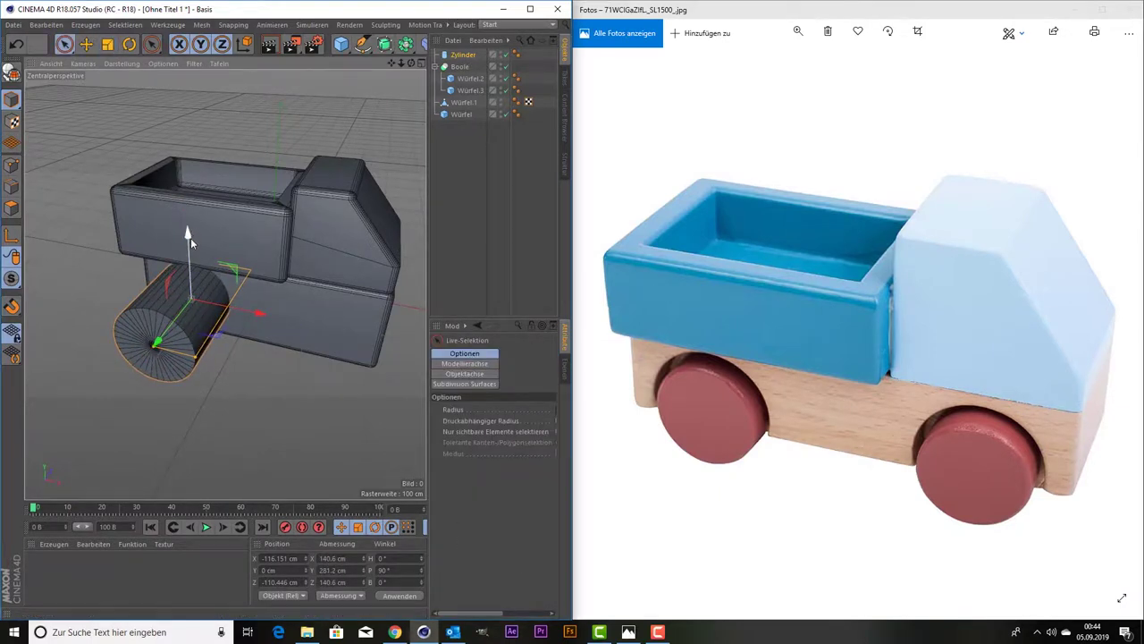
left_click_drag(190, 238, 189, 263)
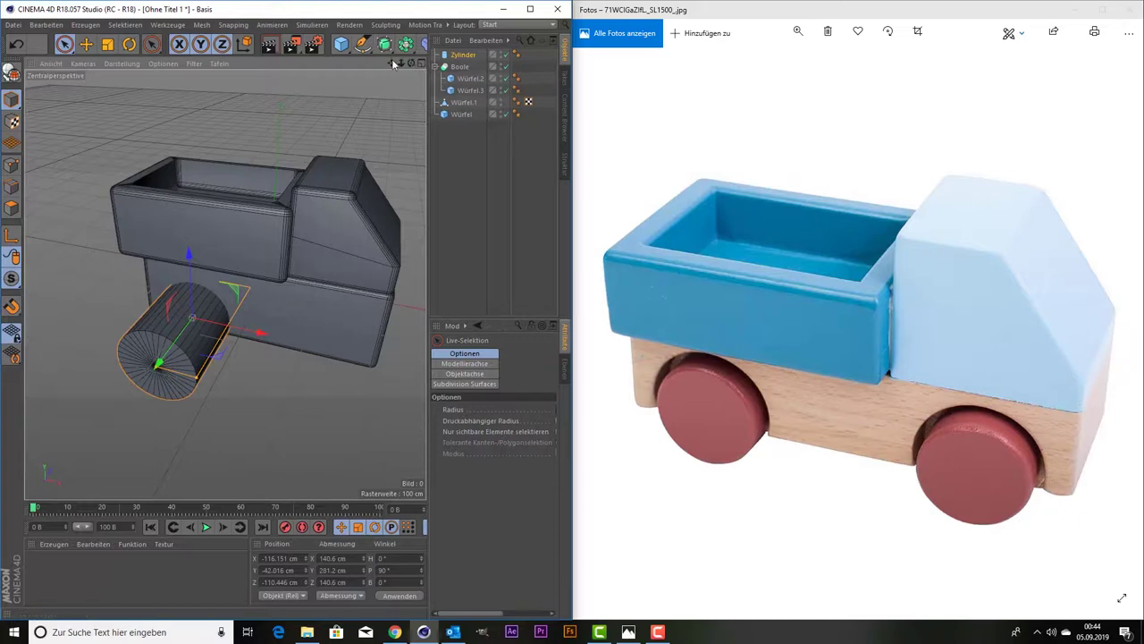
mouse_move(393, 64)
left_mouse_down()
mouse_move(419, 74)
mouse_move(340, 85)
left_mouse_up()
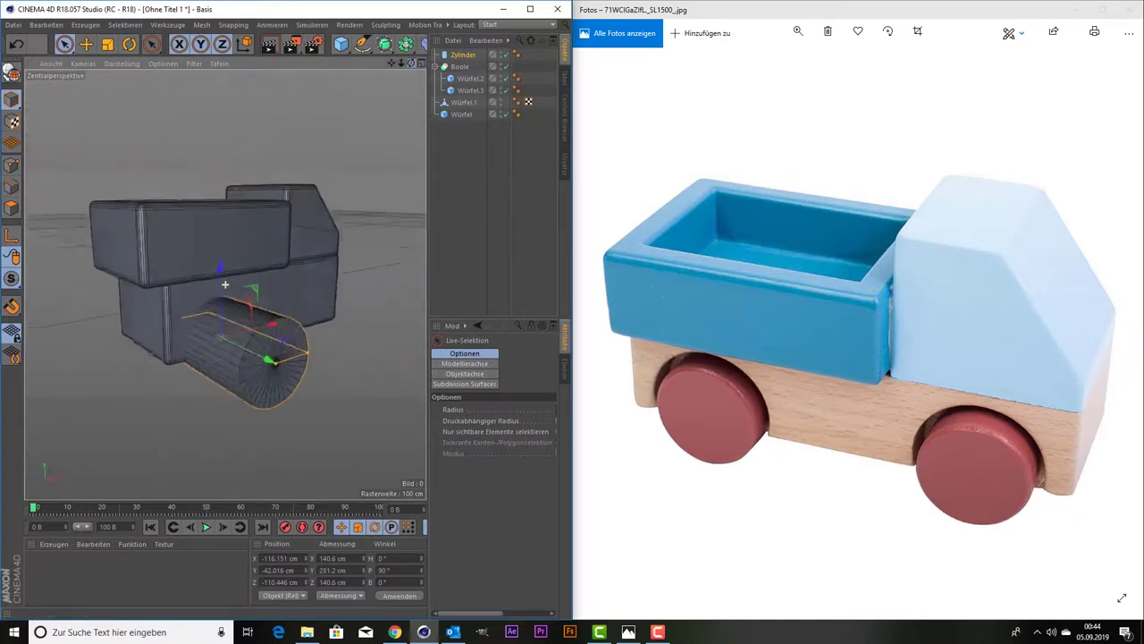
left_click_drag(410, 64, 376, 76)
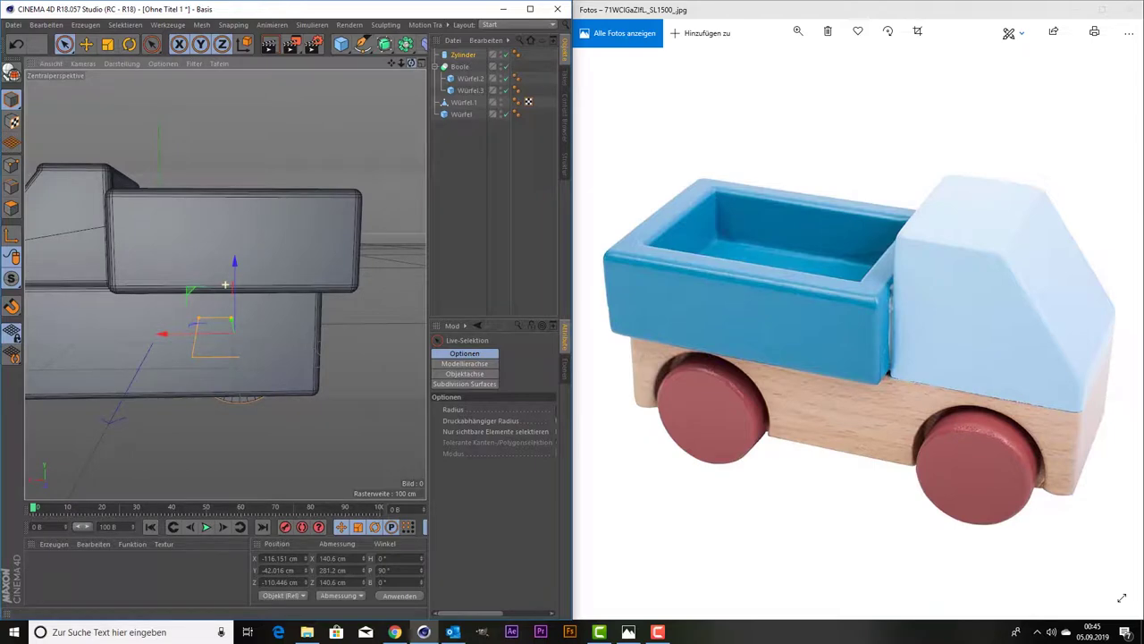
left_click_drag(225, 284, 223, 288, "alt")
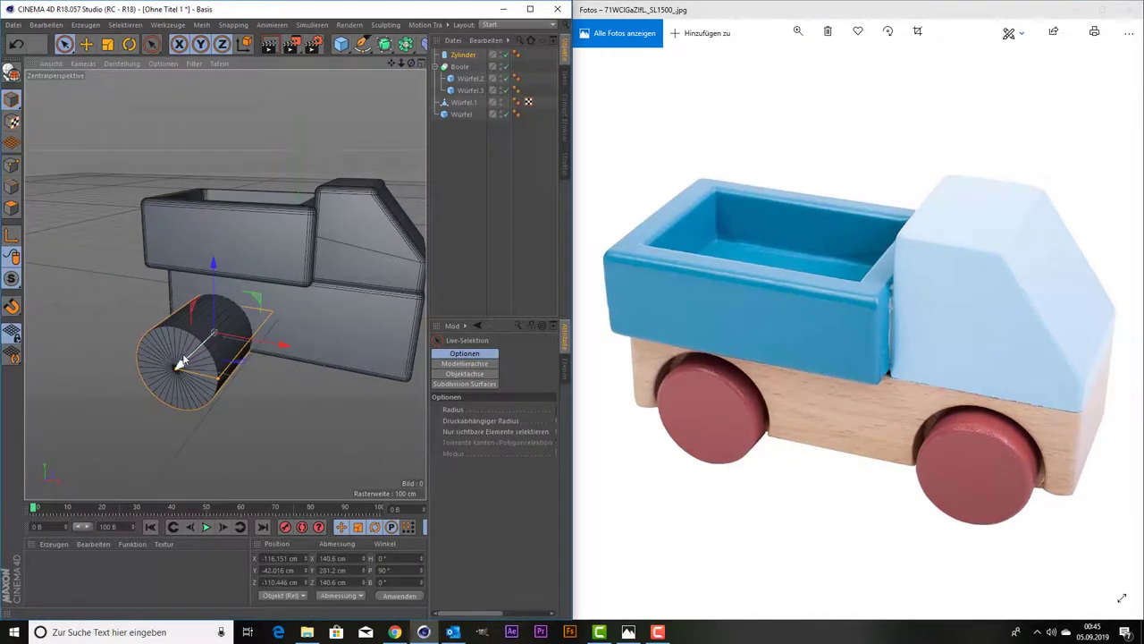
mouse_move(185, 365)
left_mouse_down()
mouse_move(152, 396)
mouse_move(176, 382)
left_mouse_up()
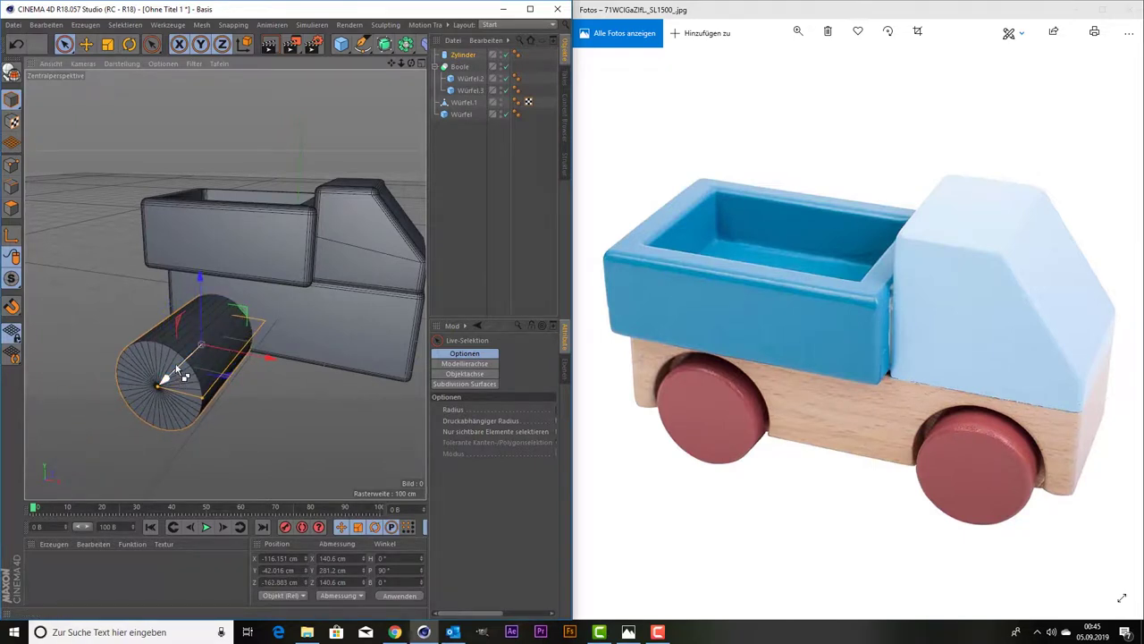
Duplicate the wheel cylinder and move the copy under the cab to X 122.597 cm.
key("ctrl+c")
key("ctrl+v")
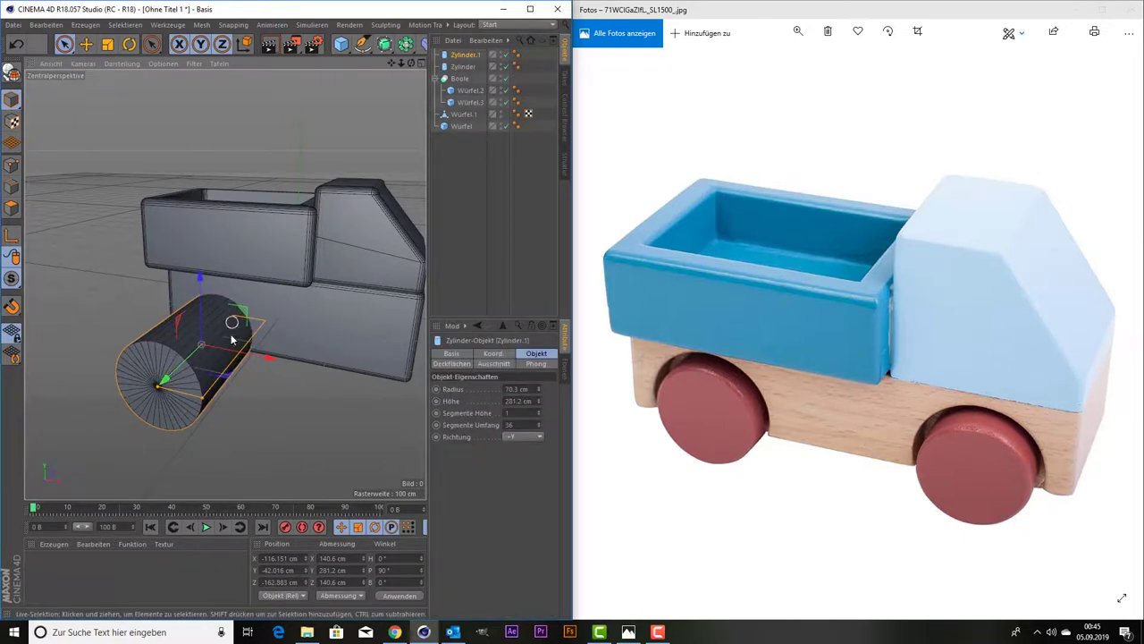
left_click_drag(229, 353, 373, 391)
scroll(347, 221, "down", 3)
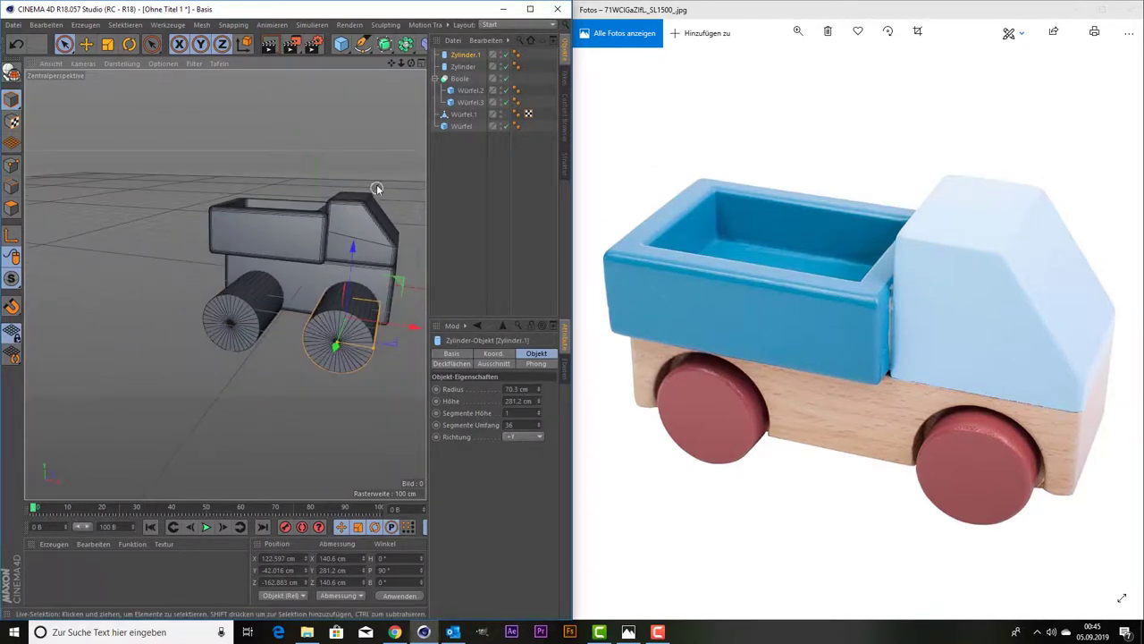
scroll(375, 178, "down", 2)
left_click_drag(405, 45, 437, 56)
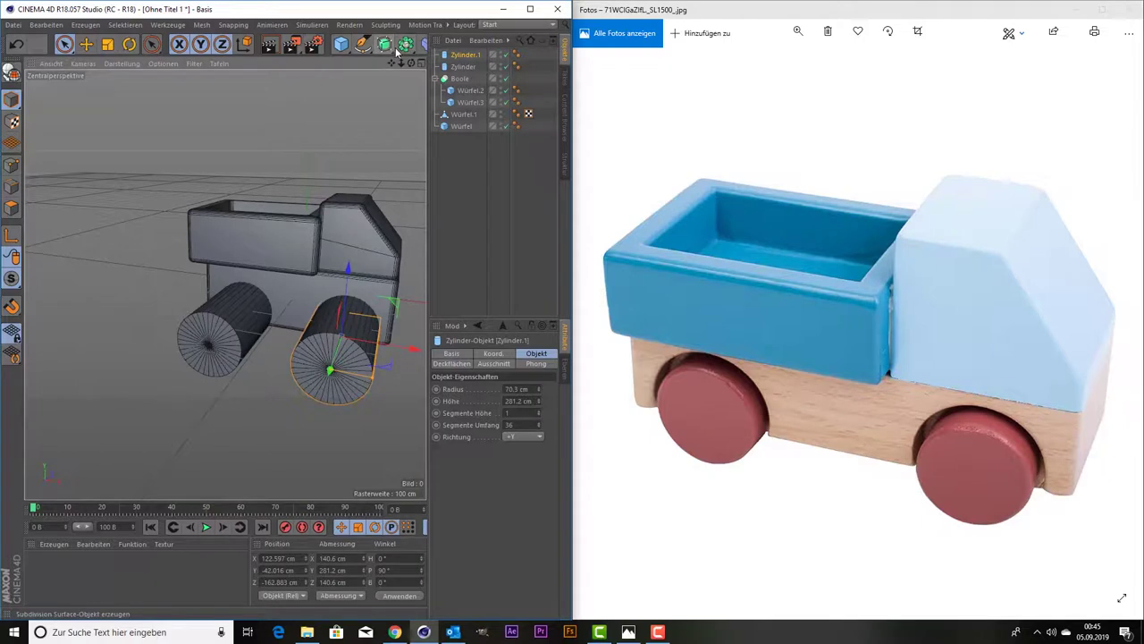
Add Boole.1 and nest the base Würfel and Zylinder.1 inside it to notch the base.
left_click(626, 61)
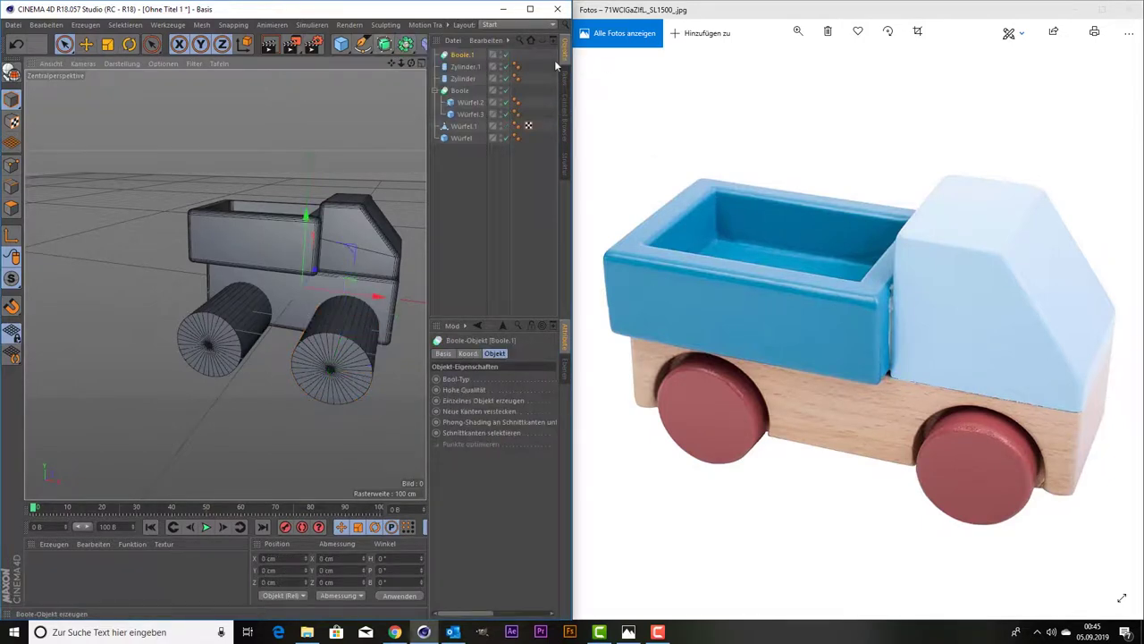
left_click(464, 67)
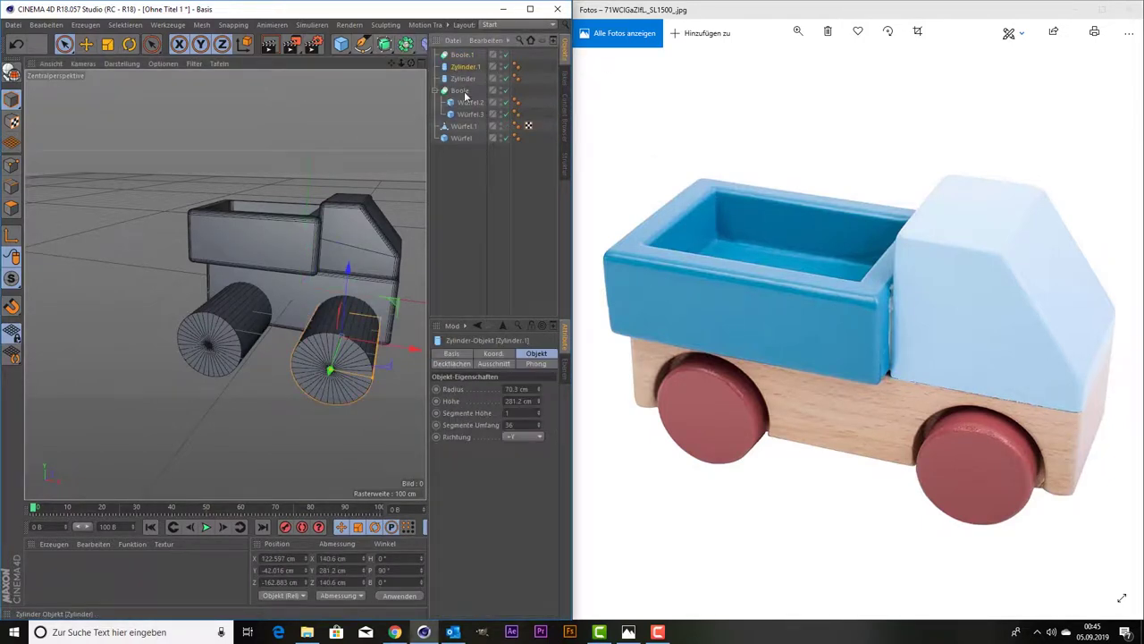
left_click(311, 299)
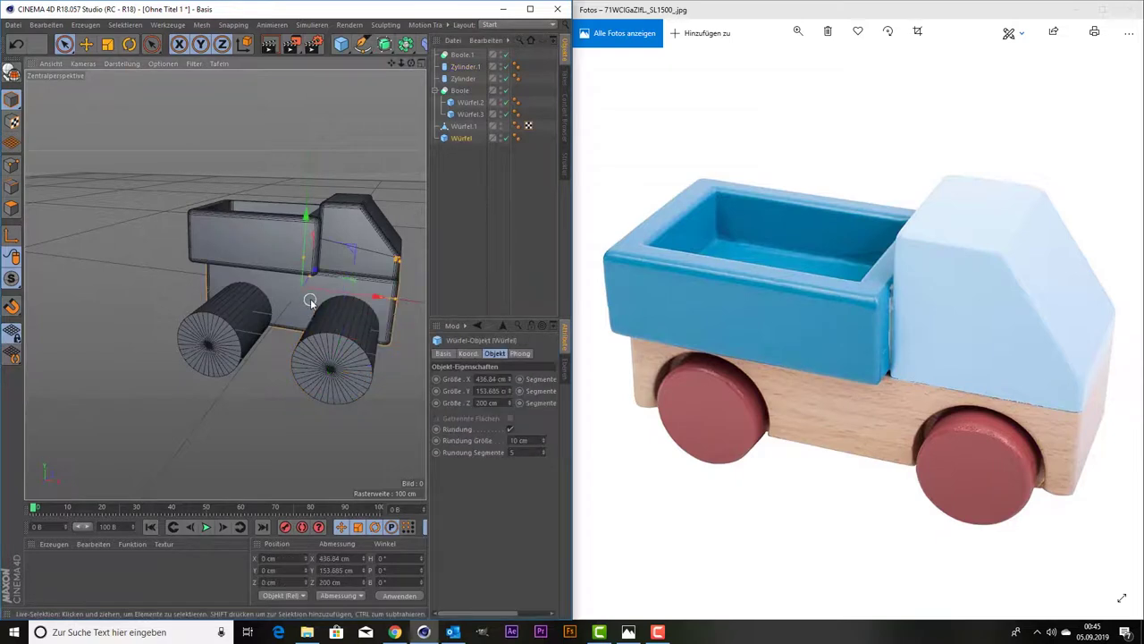
left_click_drag(476, 62, 466, 61)
left_click(467, 81)
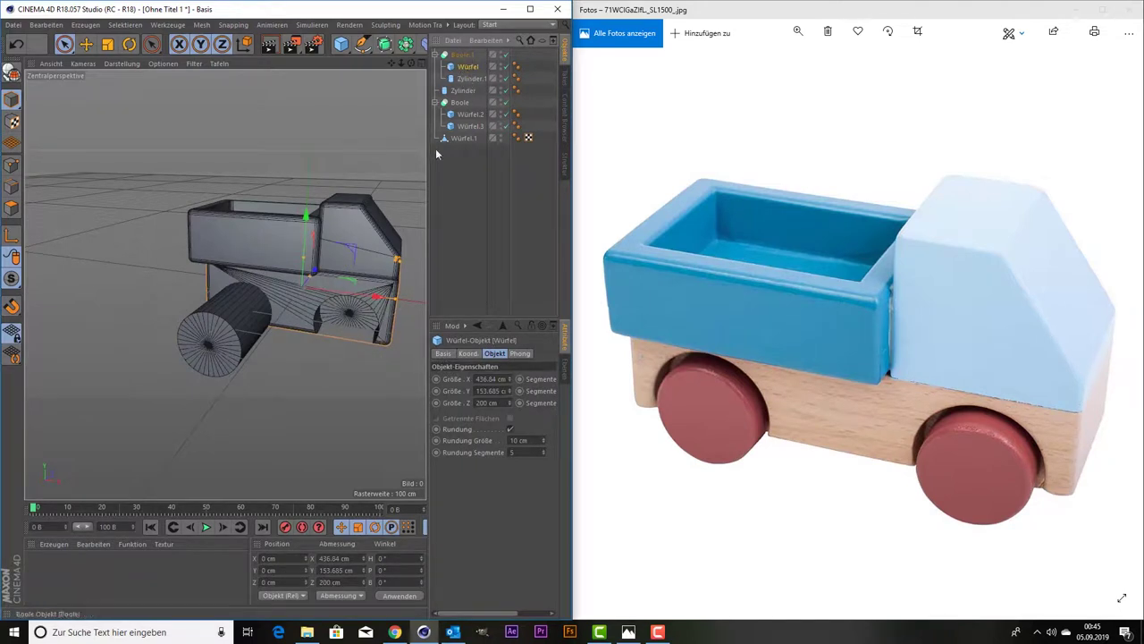
left_click_drag(390, 64, 381, 91)
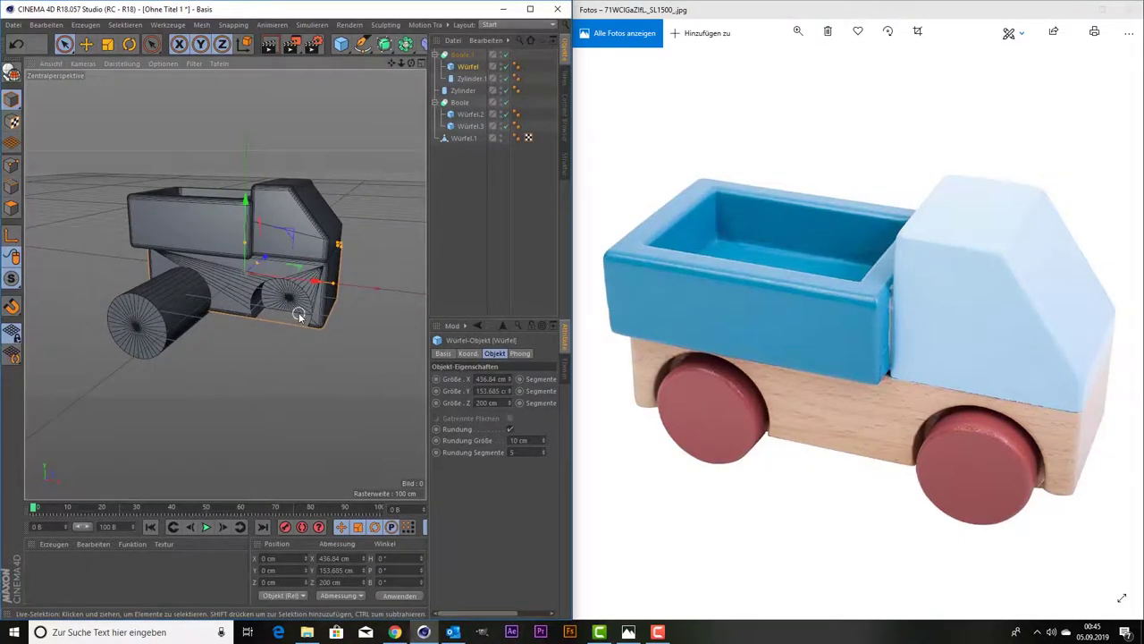
Select both cylinders together in the Object Manager.
left_click(469, 78)
left_click(468, 66)
left_click(470, 79)
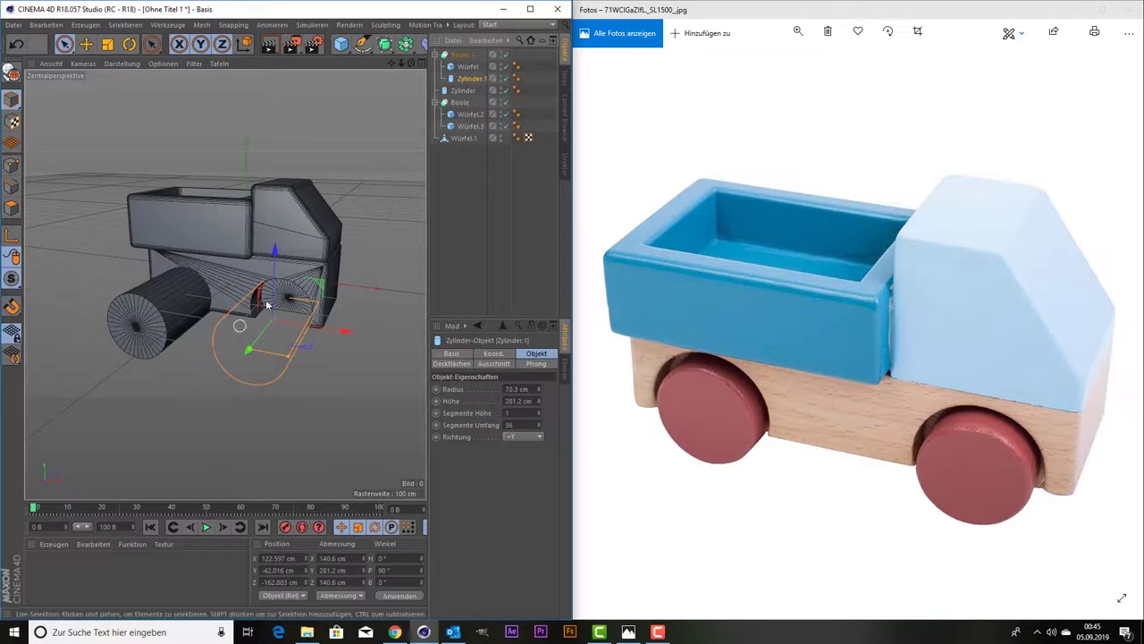
left_click(463, 90, "ctrl")
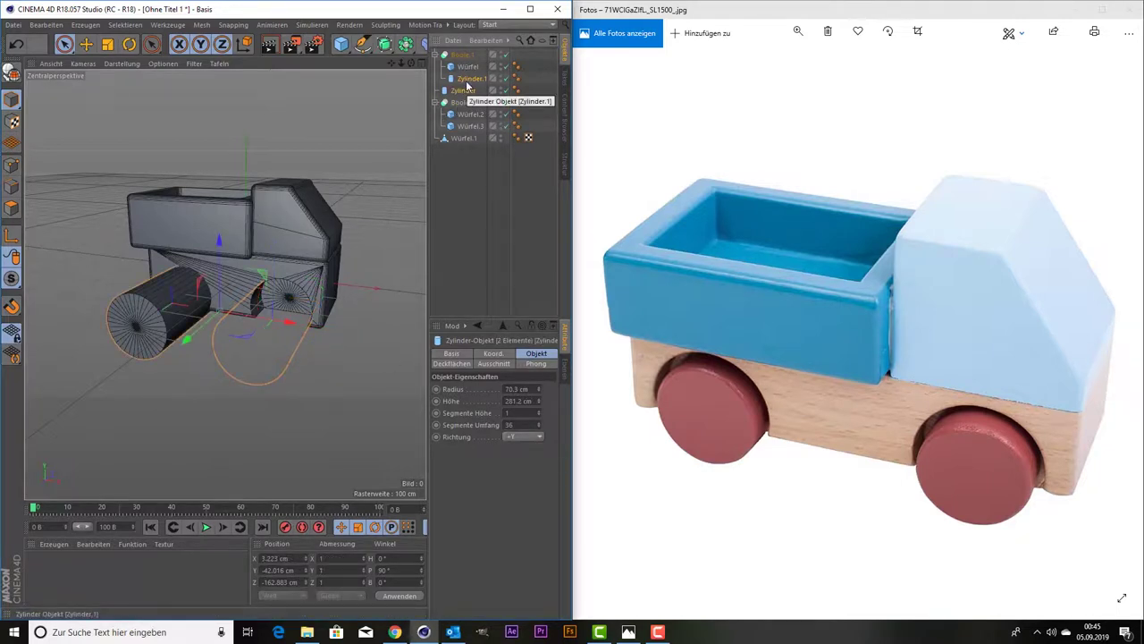
left_click(465, 82)
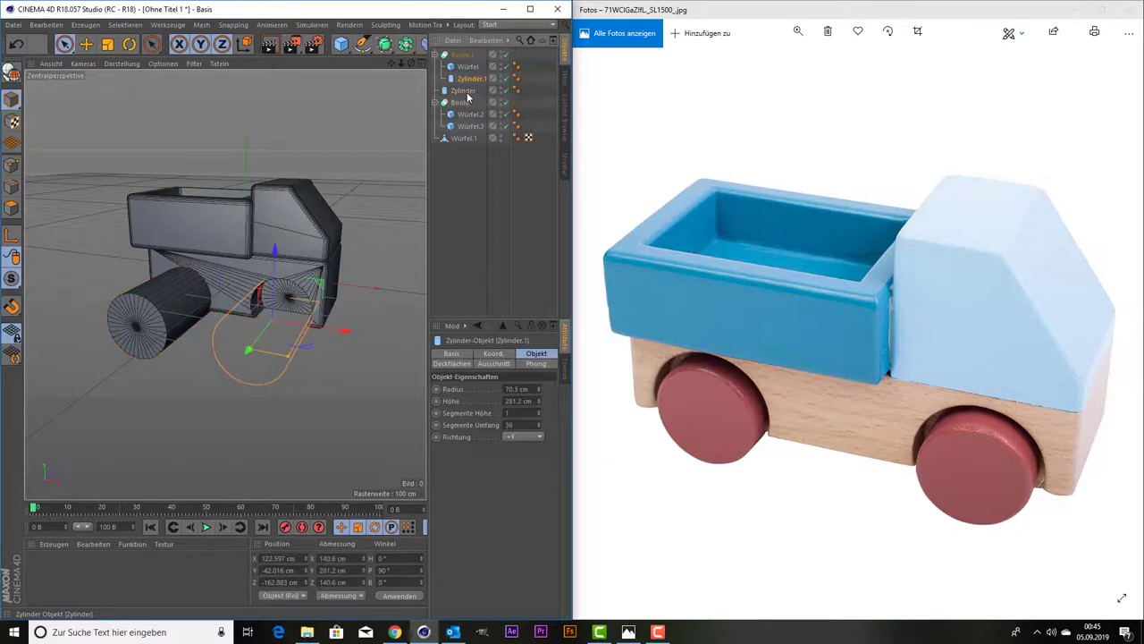
left_click(463, 92, "ctrl")
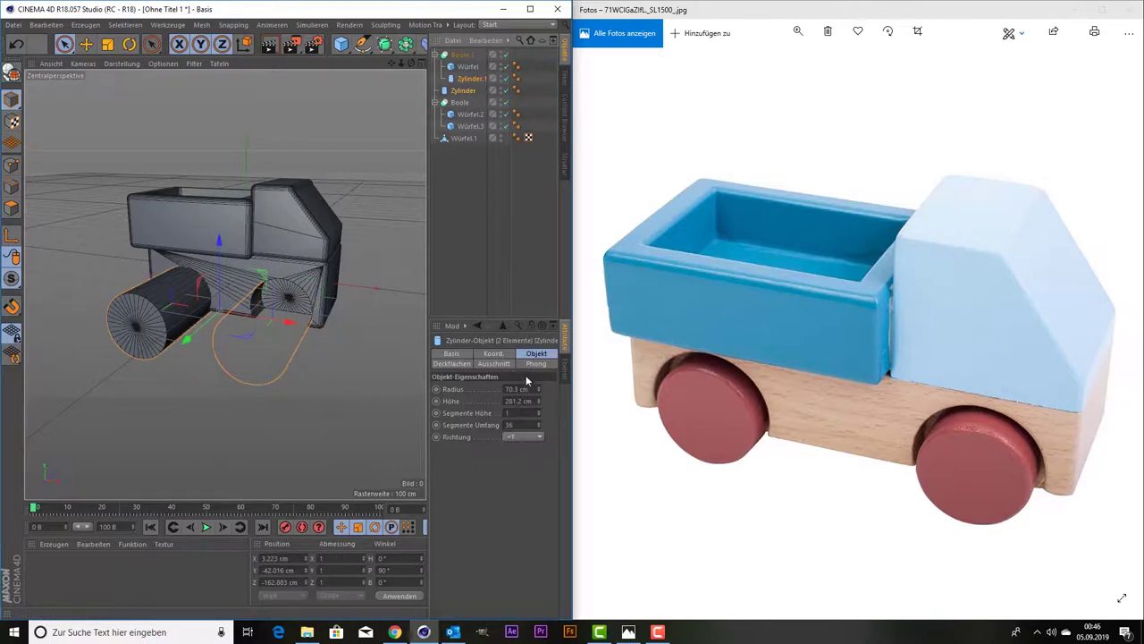
Give both cylinders rounded caps with a 5 cm fillet radius and 16 segments.
left_click(452, 363)
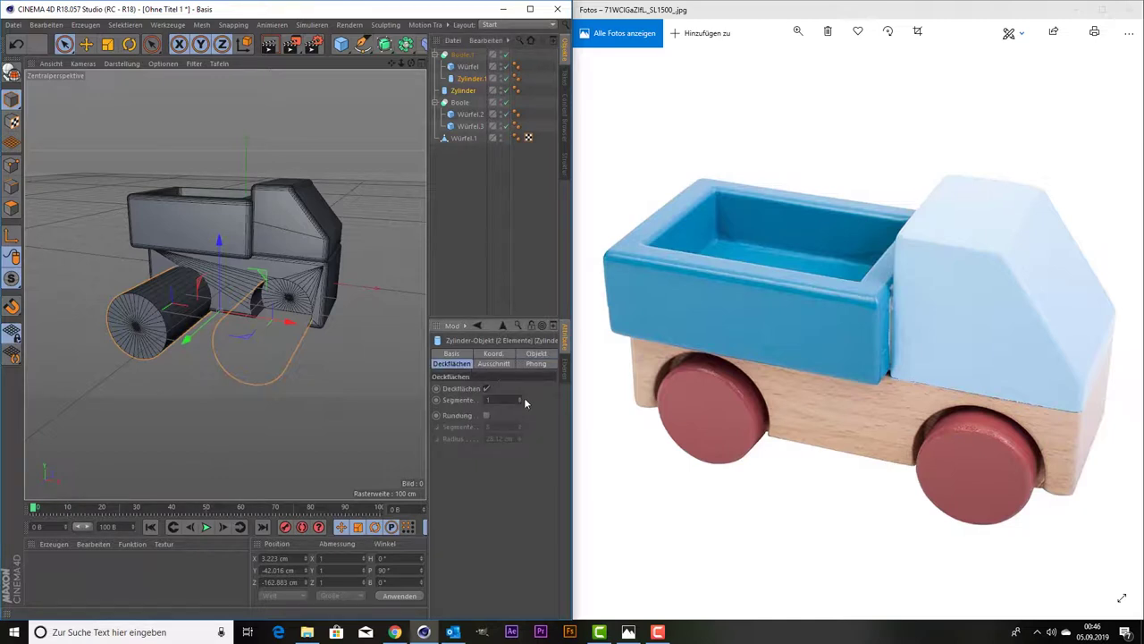
left_click(486, 416)
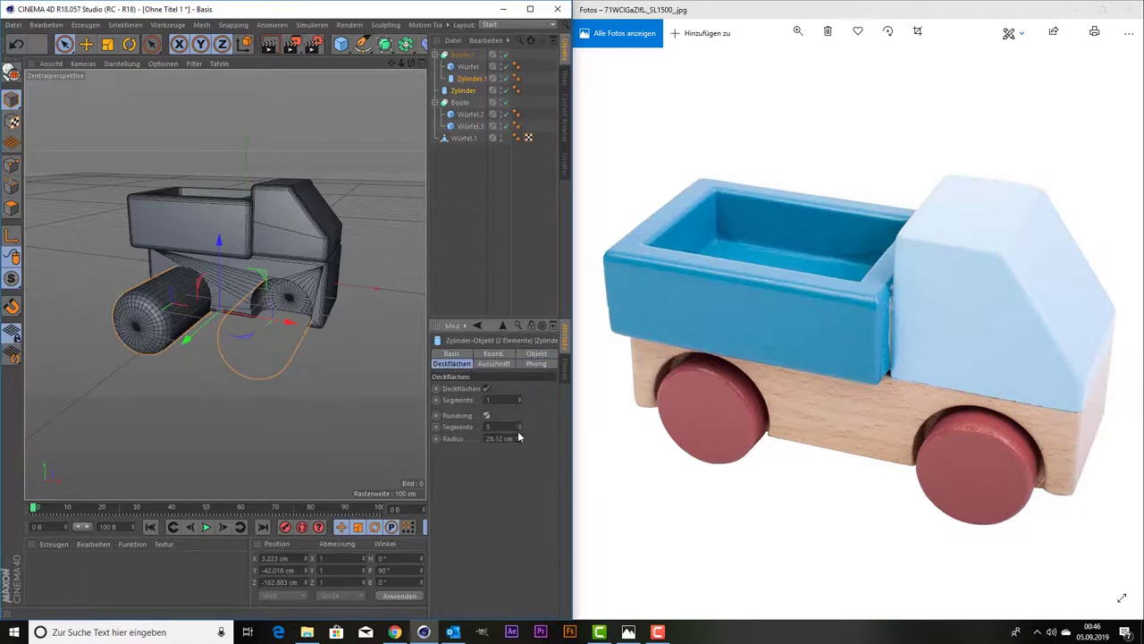
mouse_move(522, 433)
left_mouse_down()
mouse_move(519, 465)
mouse_move(519, 434)
left_mouse_up()
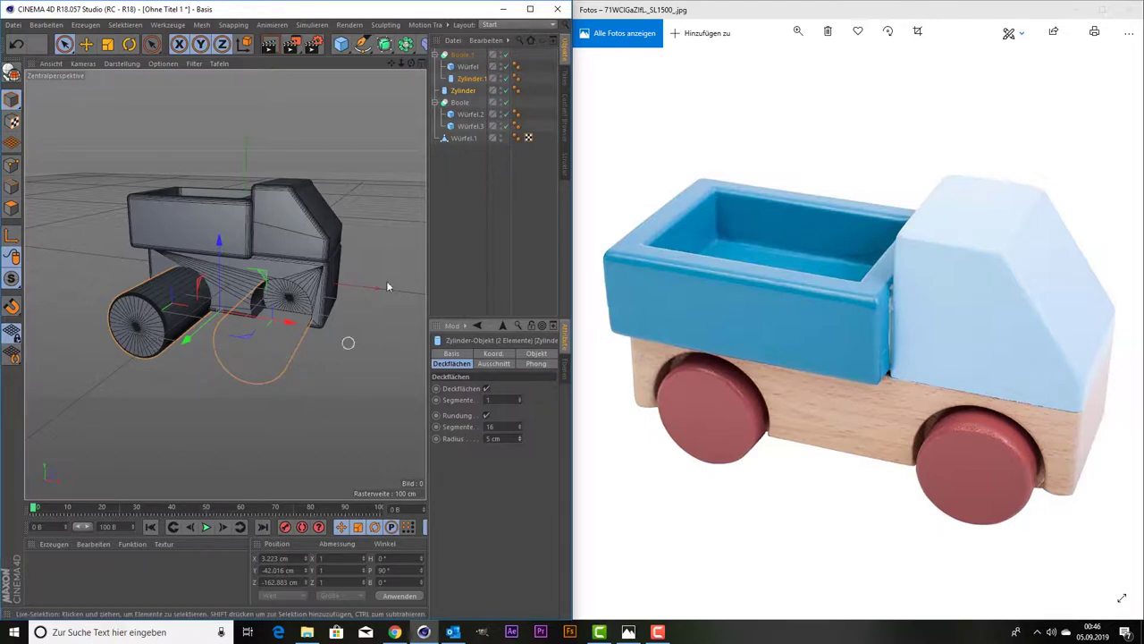
left_click(252, 266)
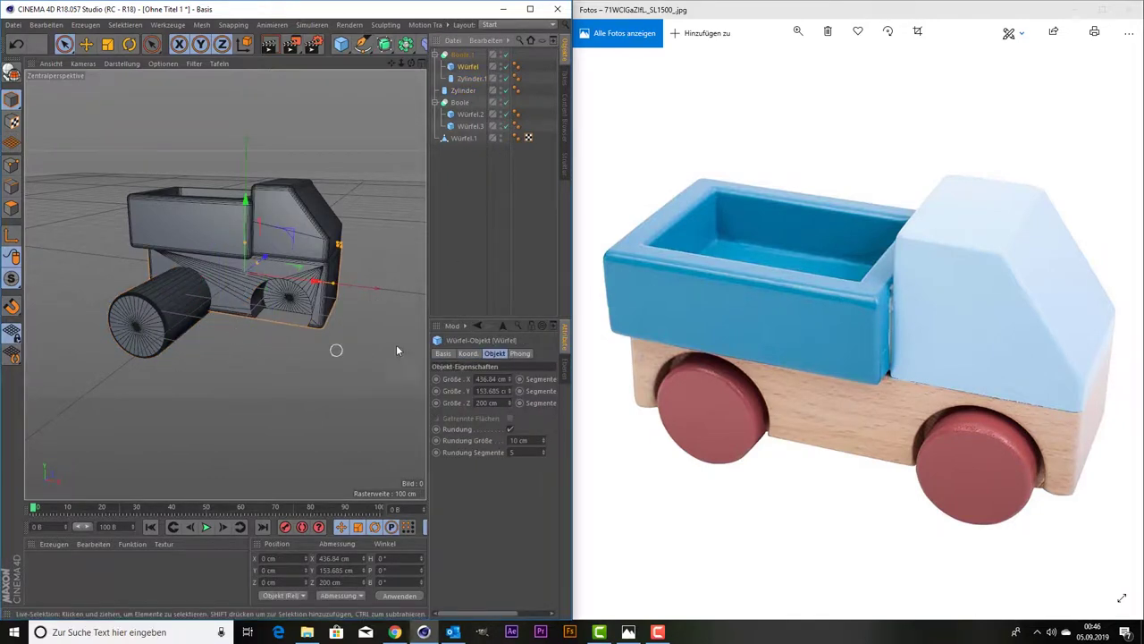
Nest Zylinder under Zylinder.1 inside the Boole.1 group with the base.
left_click(458, 80)
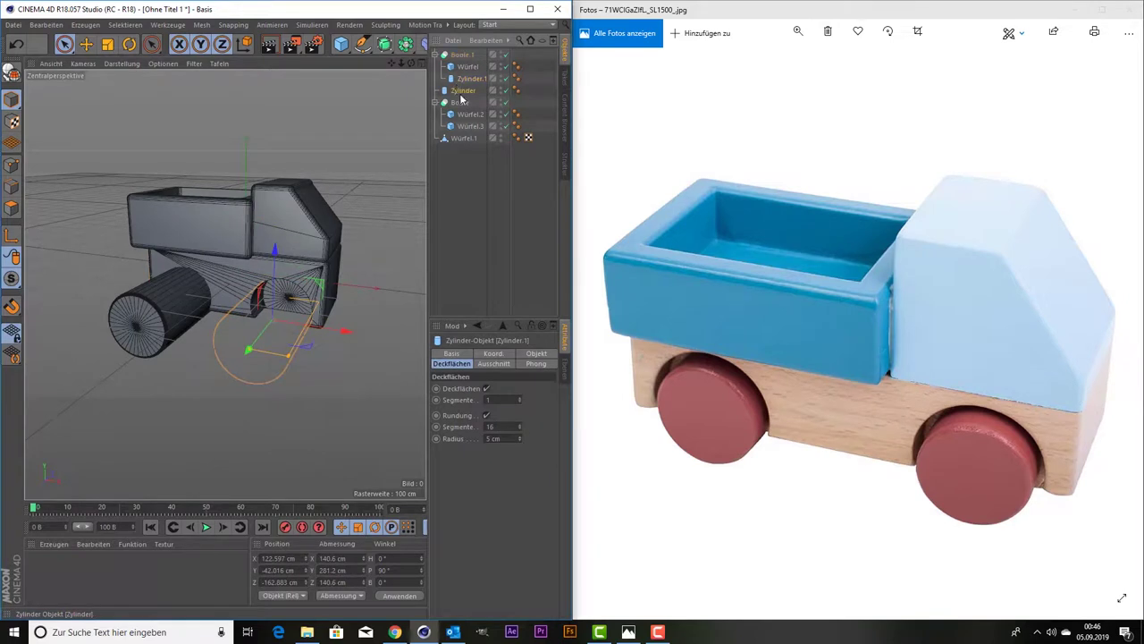
left_click(461, 93)
left_click_drag(461, 96, 466, 79)
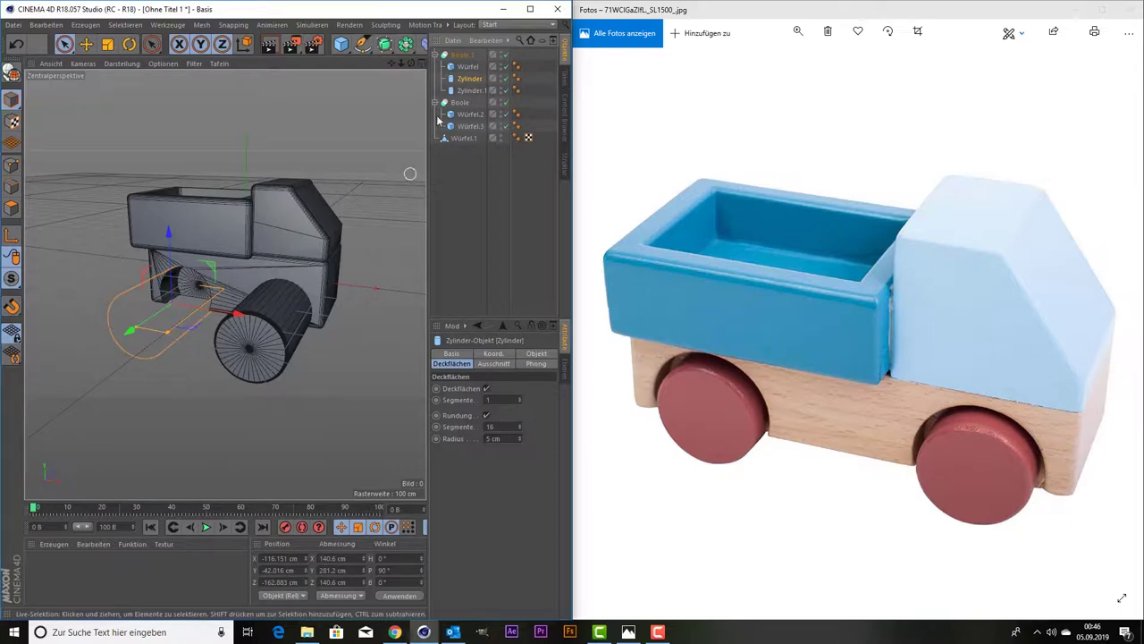
left_click_drag(462, 108, 465, 94)
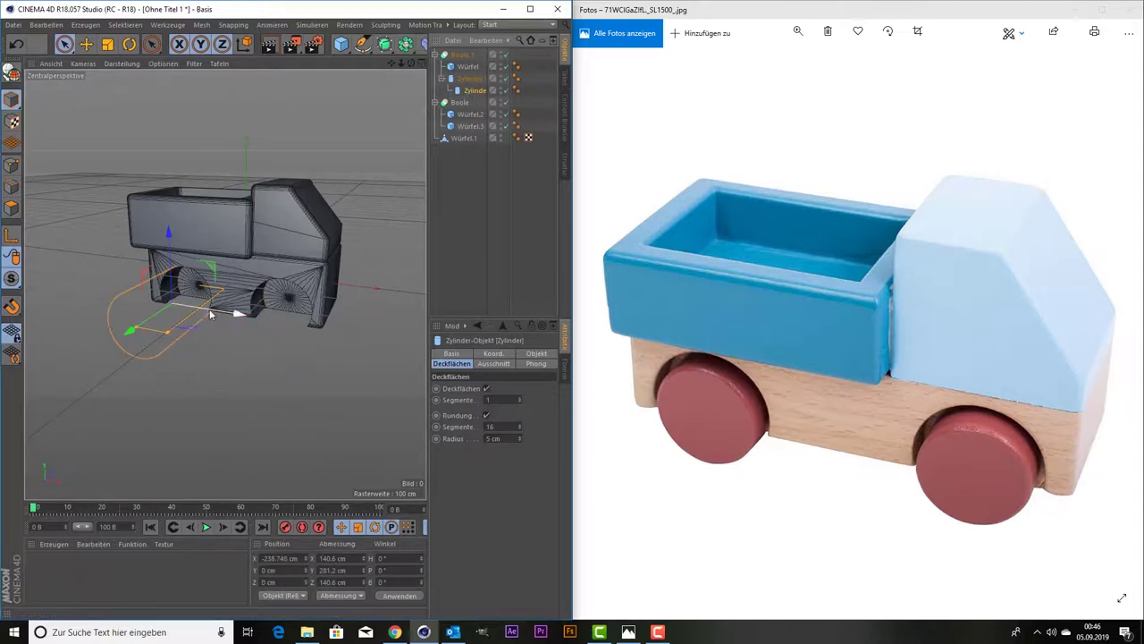
left_click(508, 191)
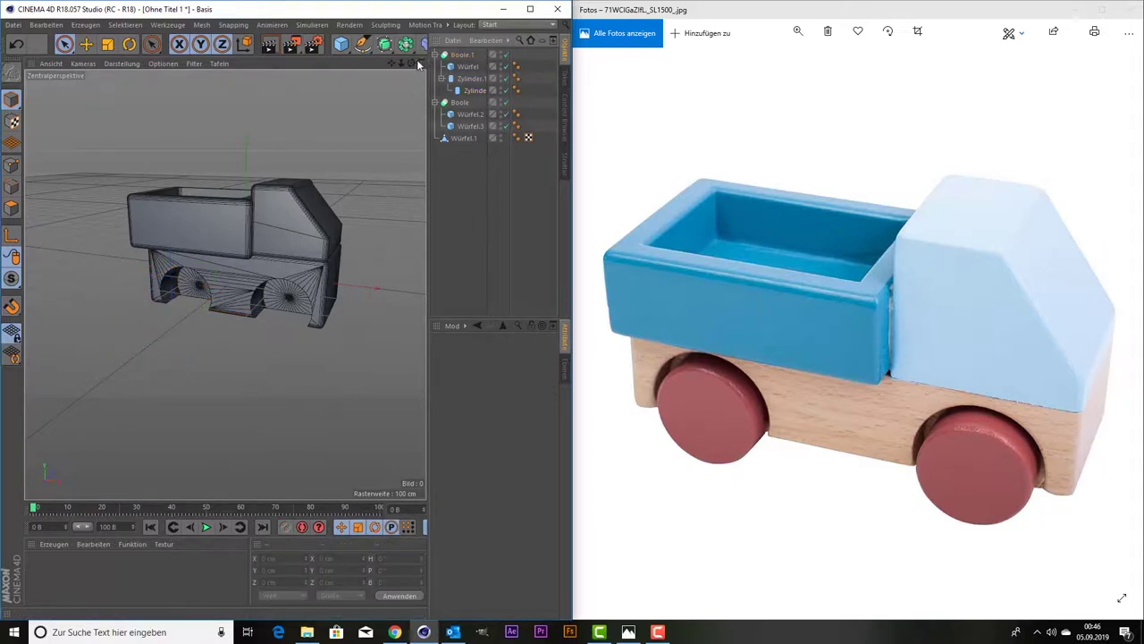
Select Zylinder.1 and its child cylinder and raise them slightly within the base.
left_click_drag(410, 63, 376, 72)
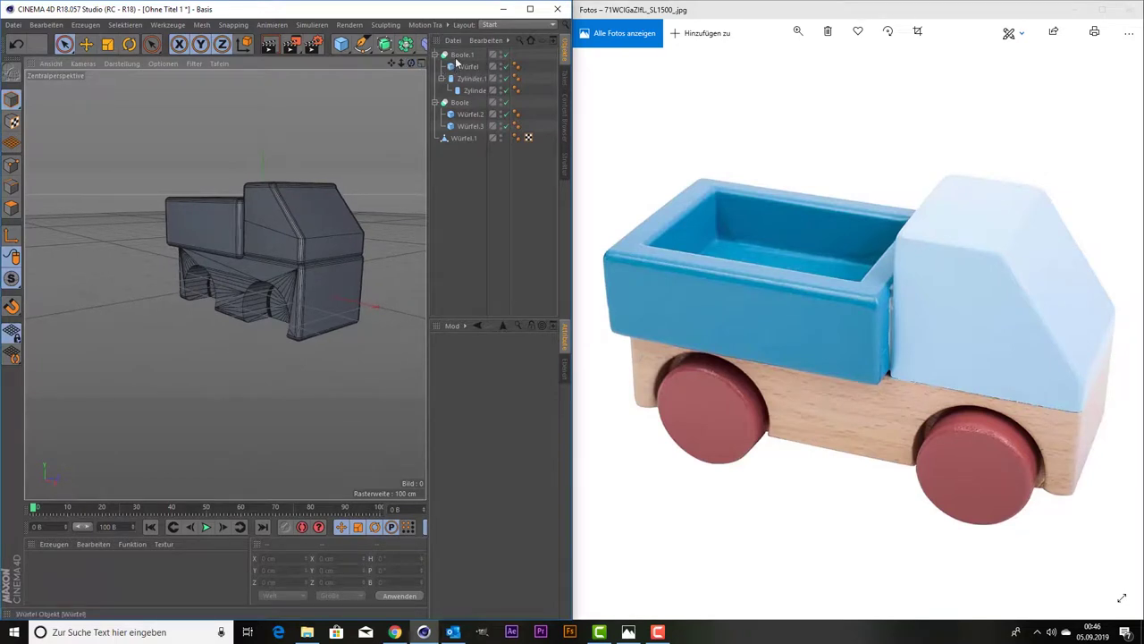
left_click(461, 55)
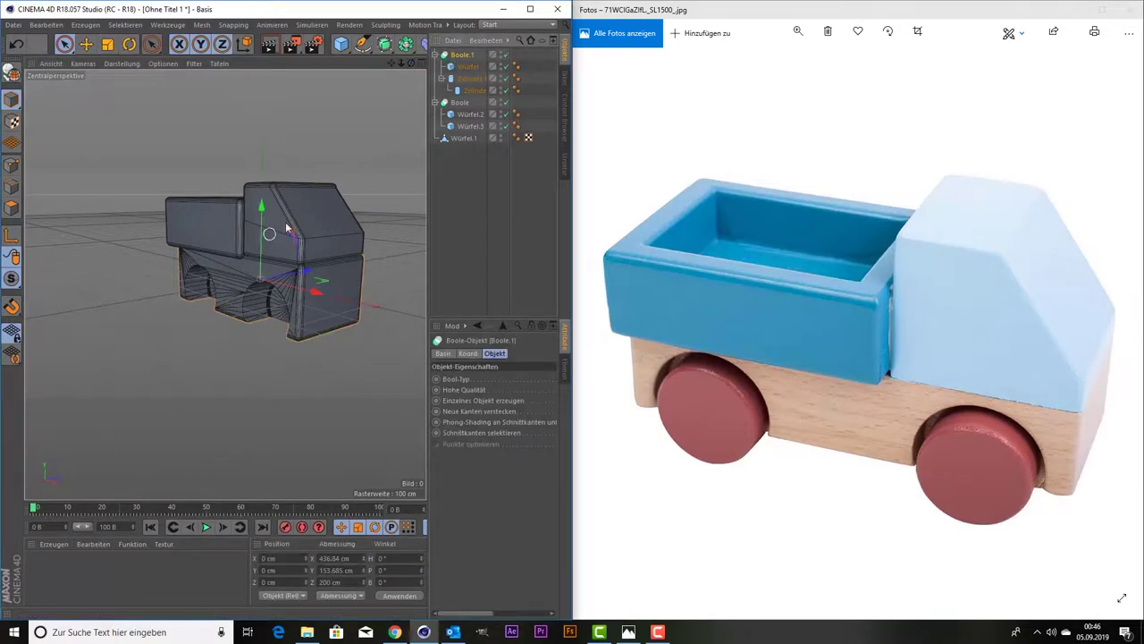
left_click(472, 80)
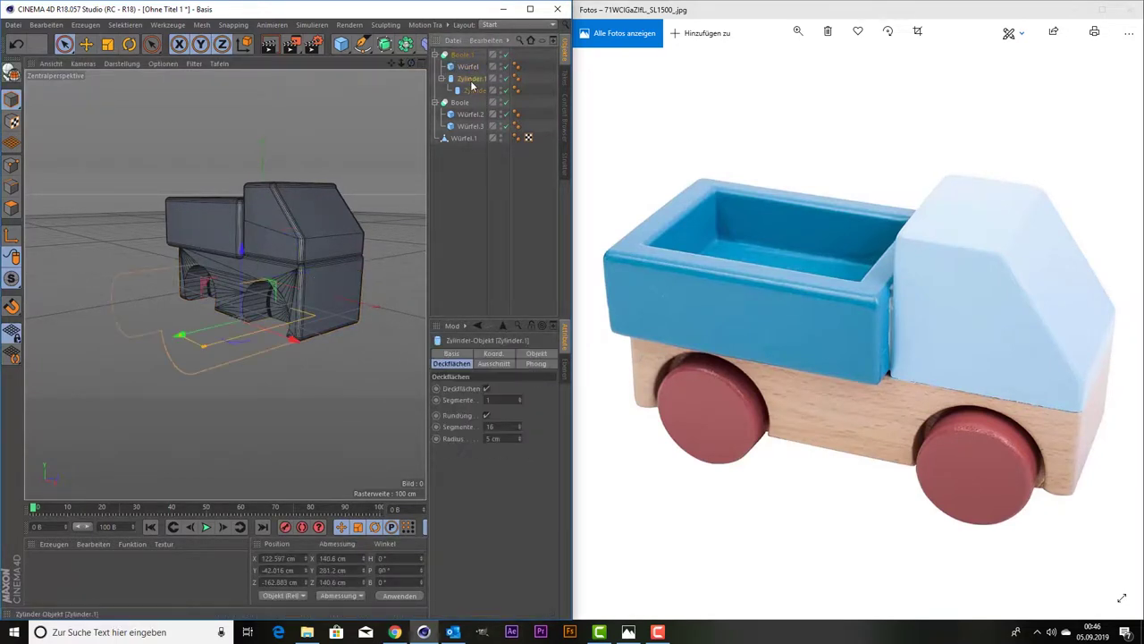
left_click(471, 91, "ctrl")
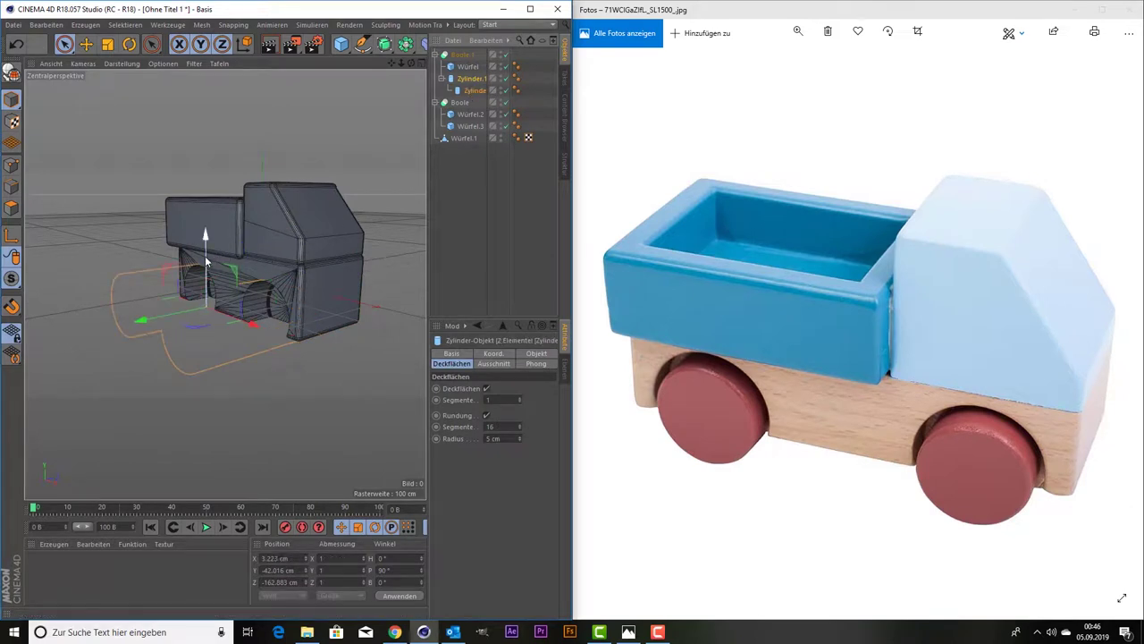
left_click_drag(205, 255, 206, 257)
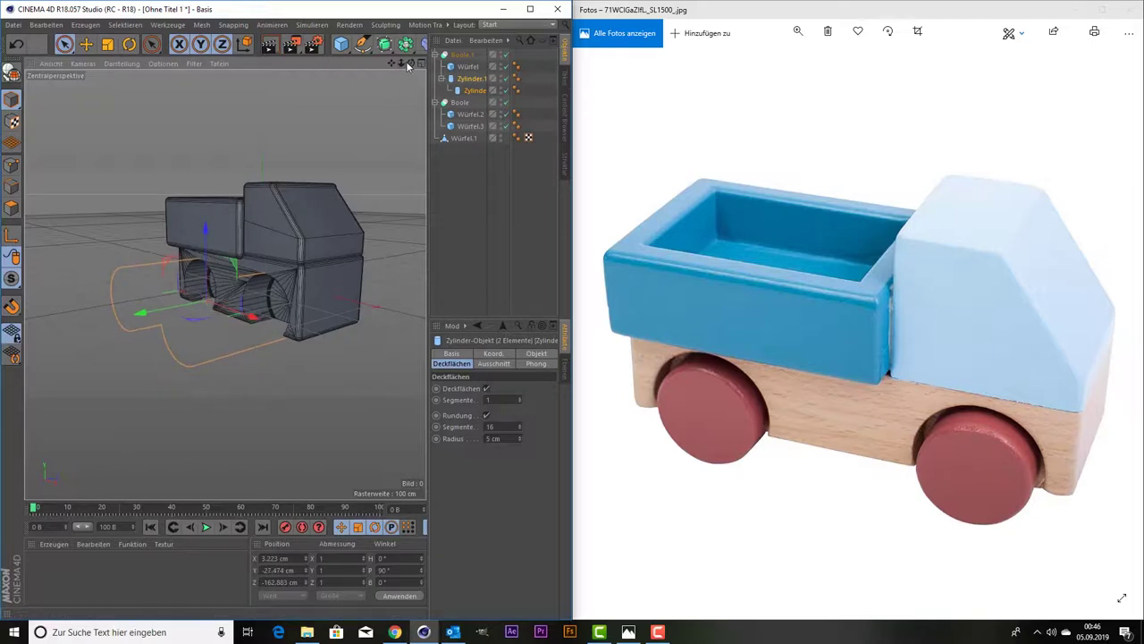
Reselect both wheel cylinders from a side view and copy the pair.
left_click_drag(410, 64, 375, 67)
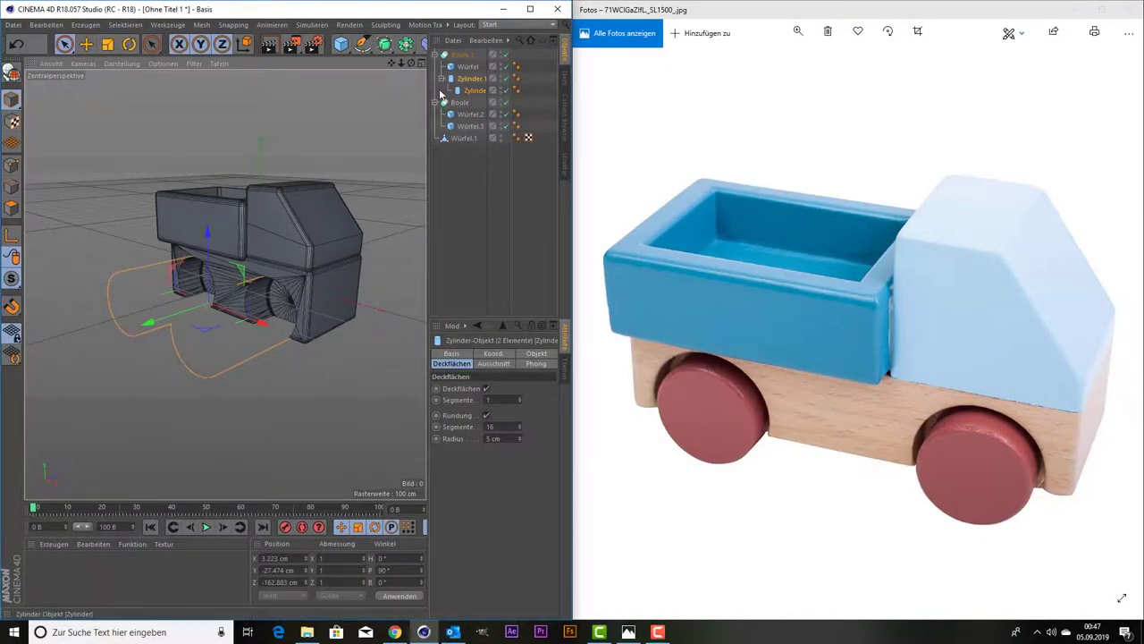
left_click(469, 80)
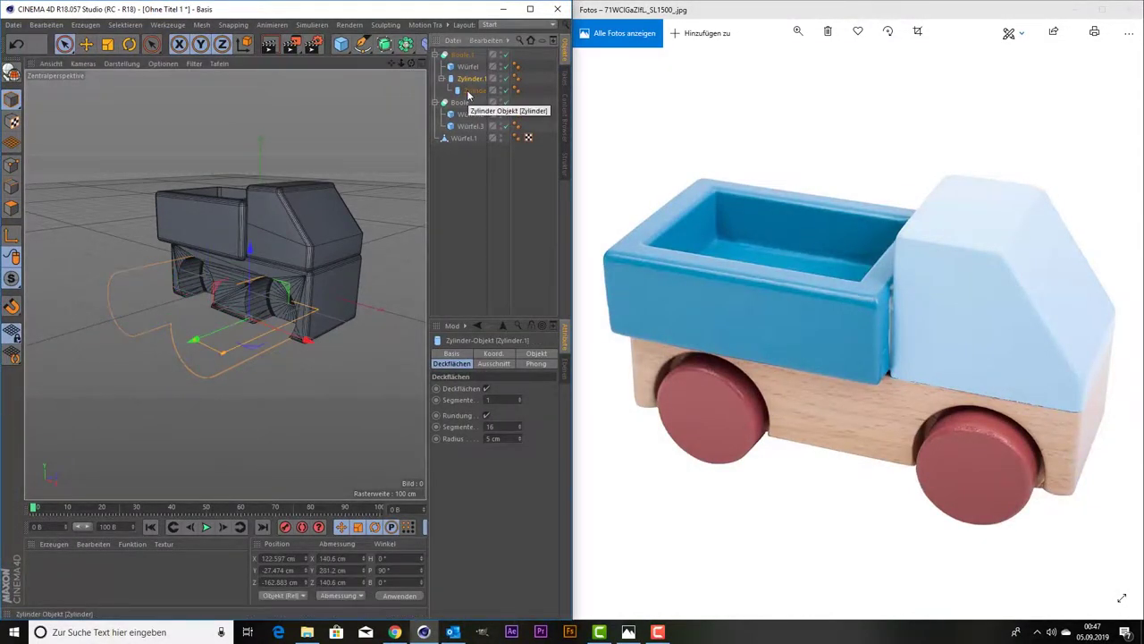
left_click(467, 91, "ctrl")
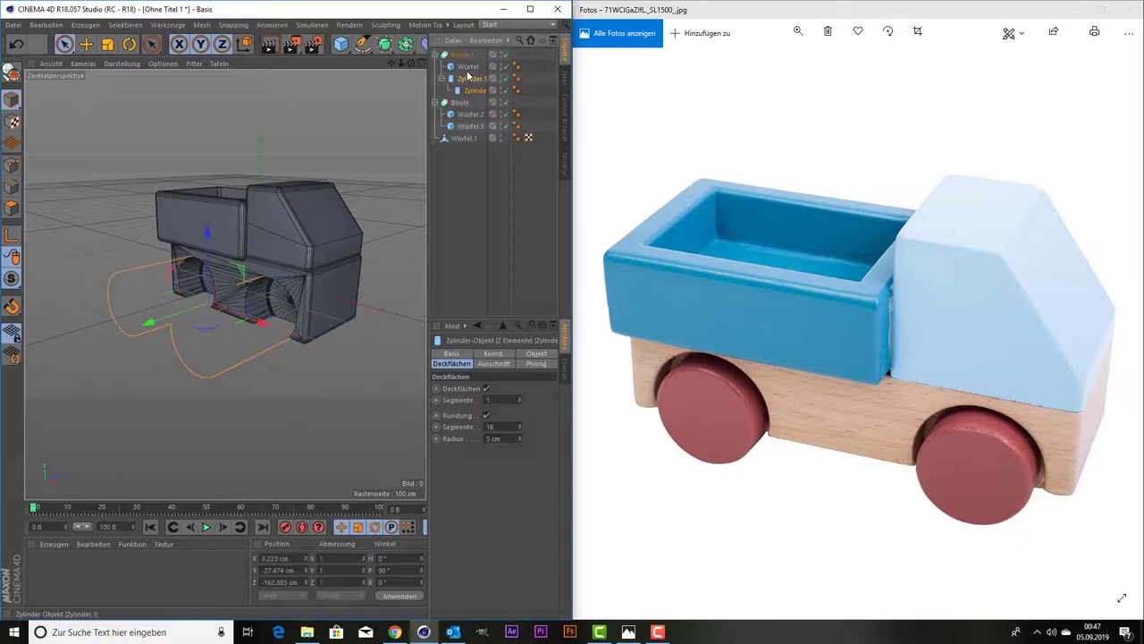
left_click(462, 55, "ctrl")
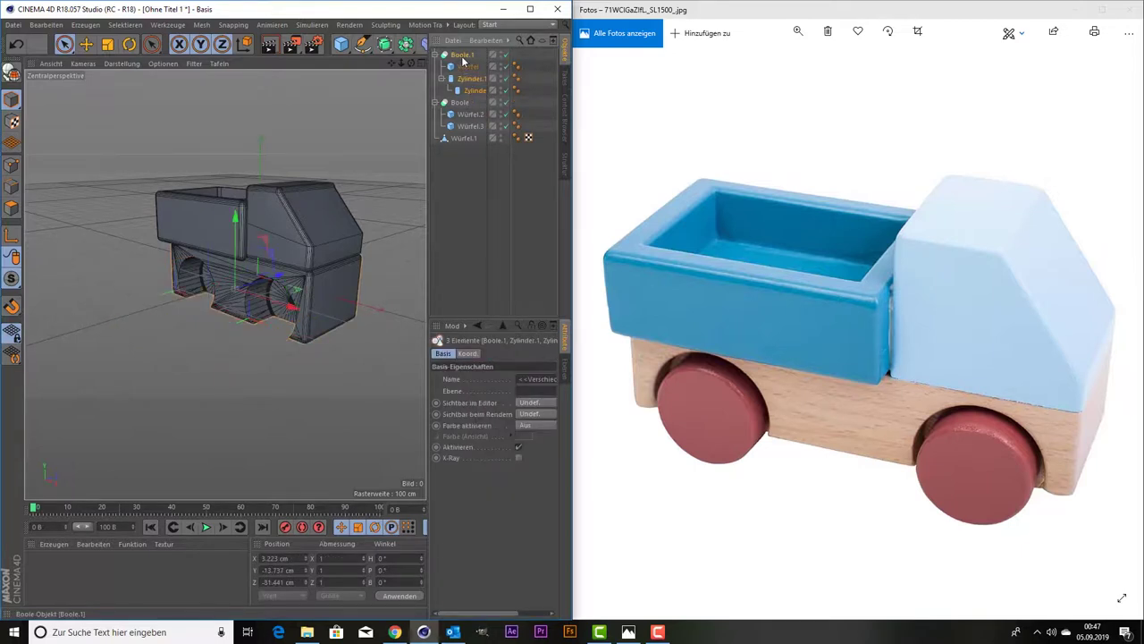
left_click(469, 79)
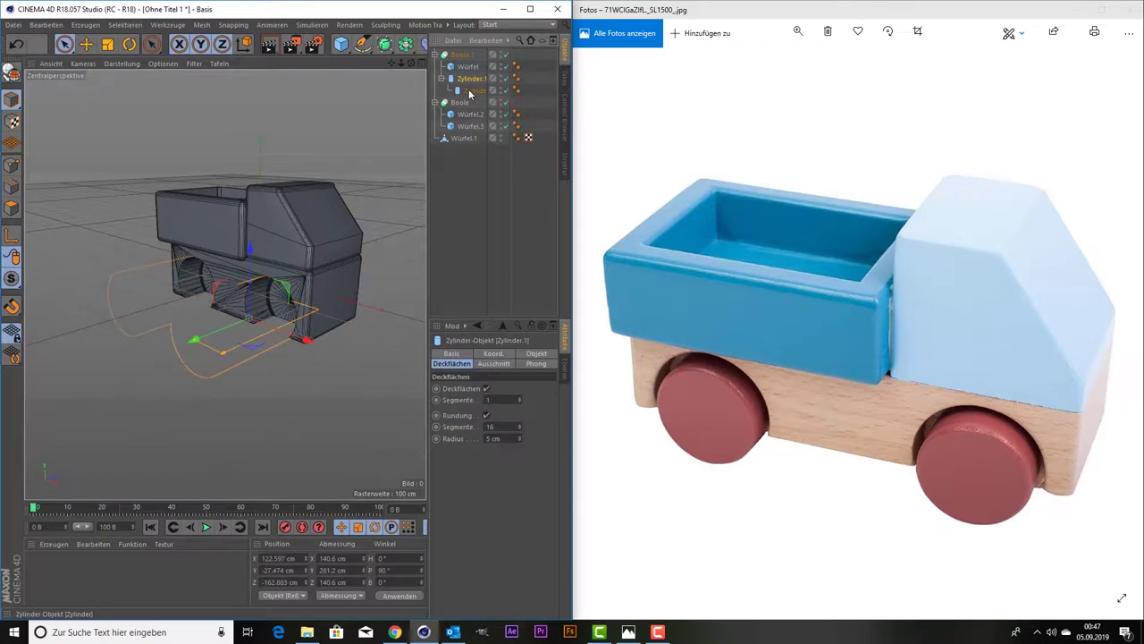
left_click(469, 91, "ctrl")
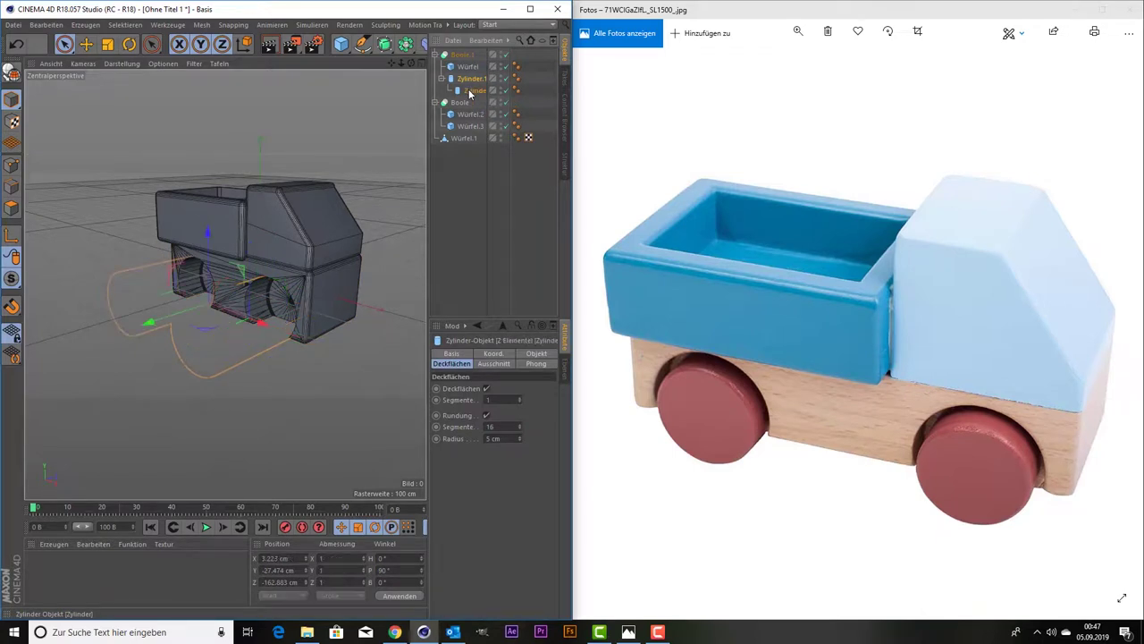
key("ctrl+c")
Paste the cylinder pair, move it to the base's other end and nest it under Boole.1.
key("ctrl+v")
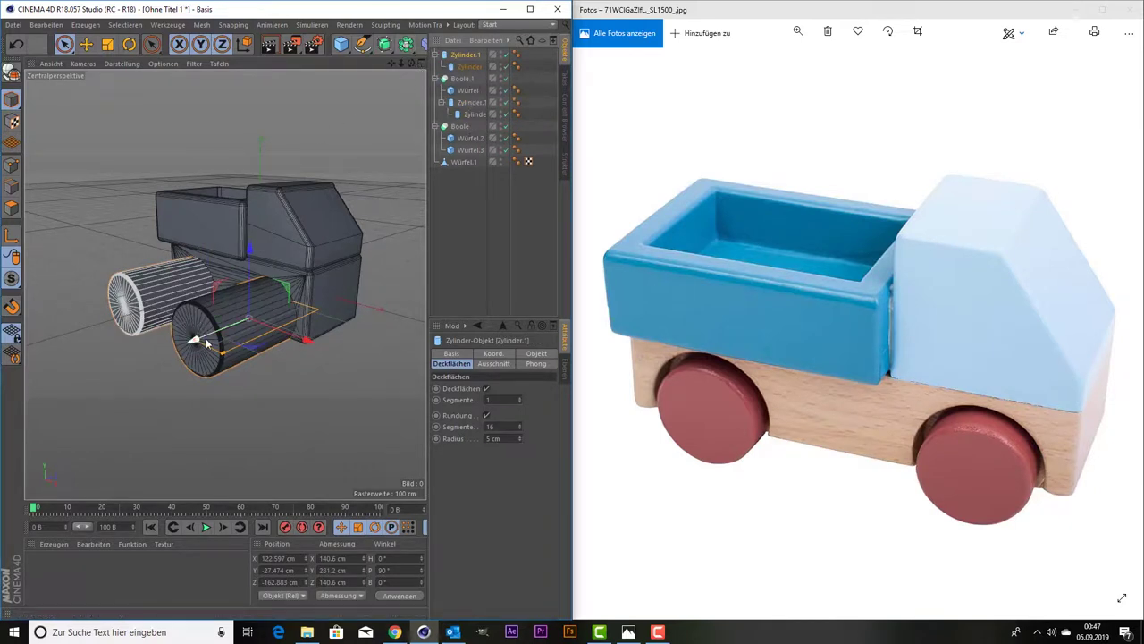
left_click_drag(201, 325, 325, 274)
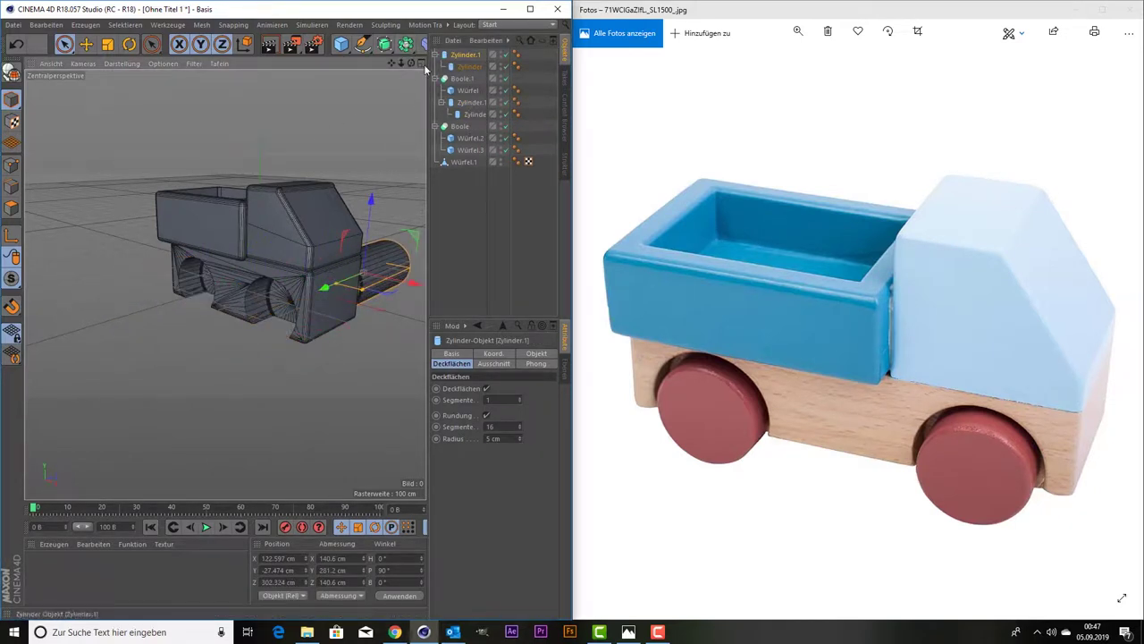
mouse_move(412, 64)
left_mouse_down()
mouse_move(224, 285)
mouse_move(289, 388)
mouse_move(222, 353)
left_mouse_up()
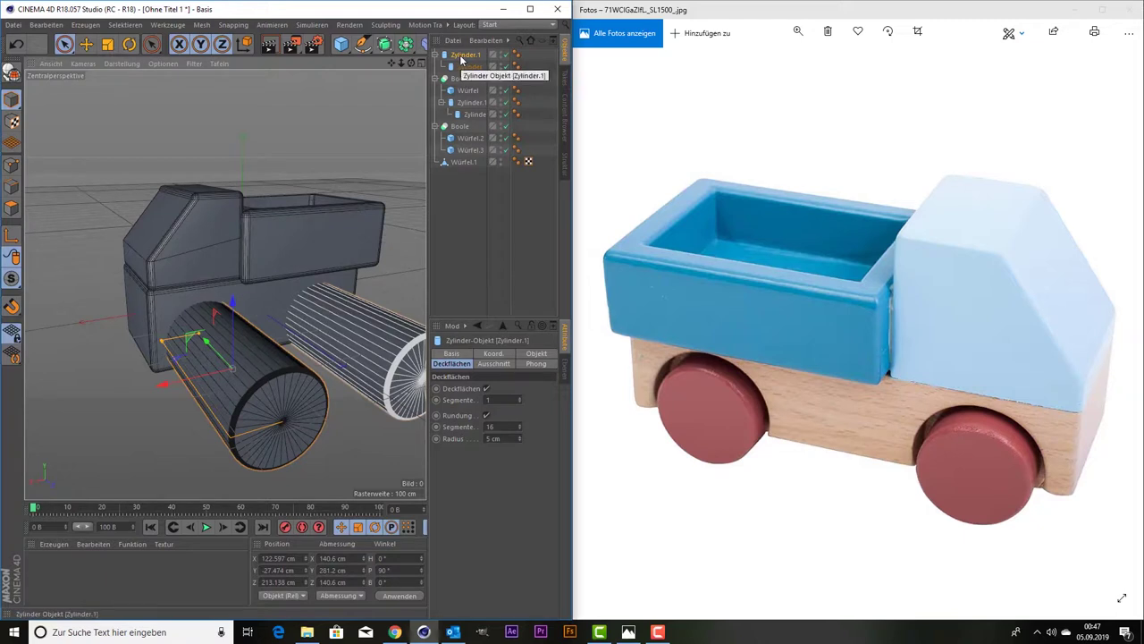
left_click_drag(462, 59, 475, 117)
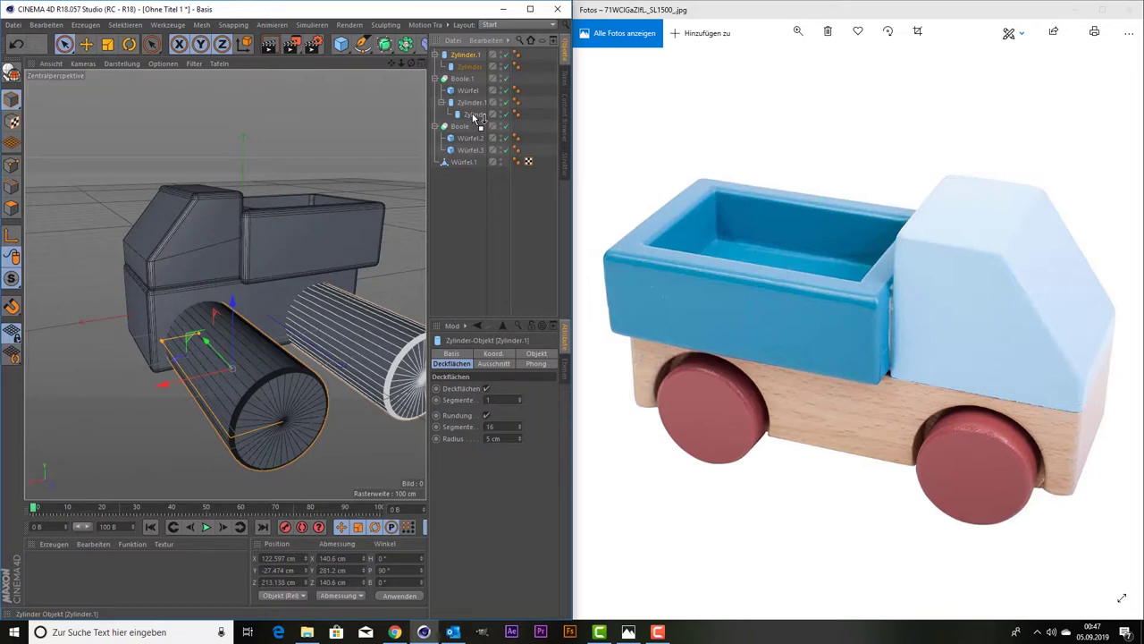
left_click_drag(475, 117, 475, 117)
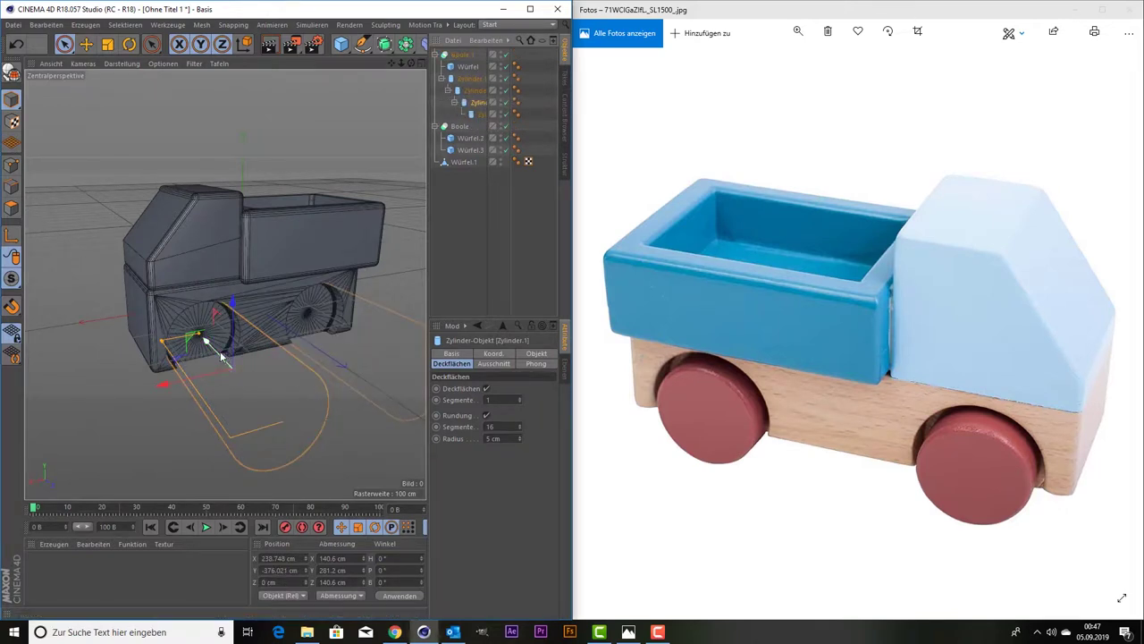
left_click_drag(220, 353, 204, 344)
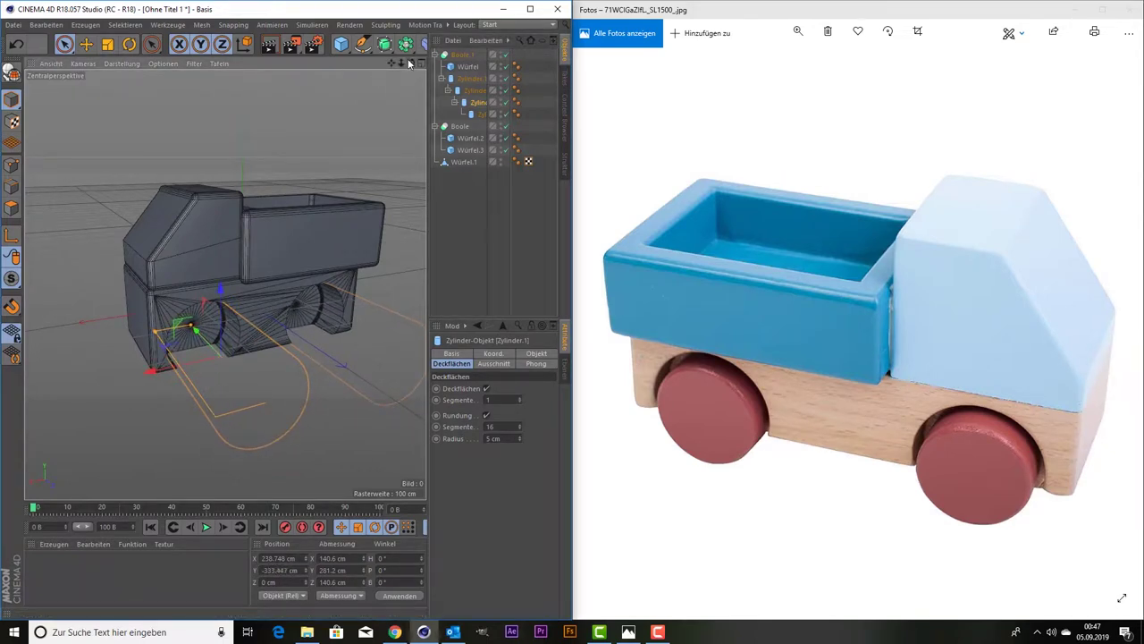
mouse_move(408, 63)
left_mouse_down()
mouse_move(358, 72)
mouse_move(427, 56)
mouse_move(376, 66)
left_mouse_up()
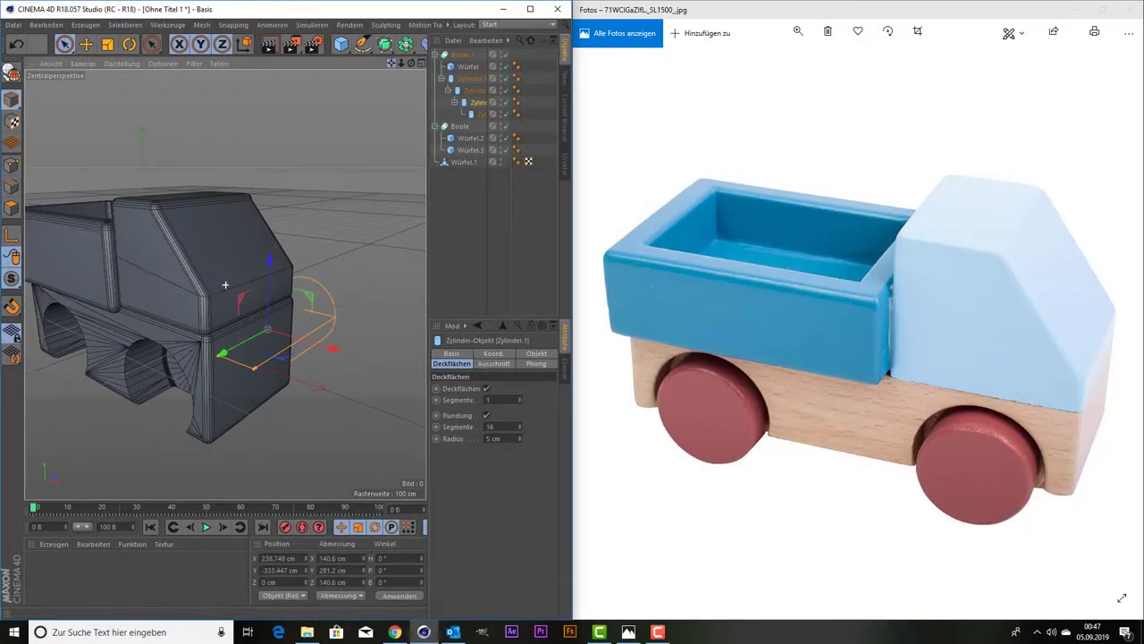
Select the left wheel cylinder and duplicate it to the top level.
left_click(475, 80)
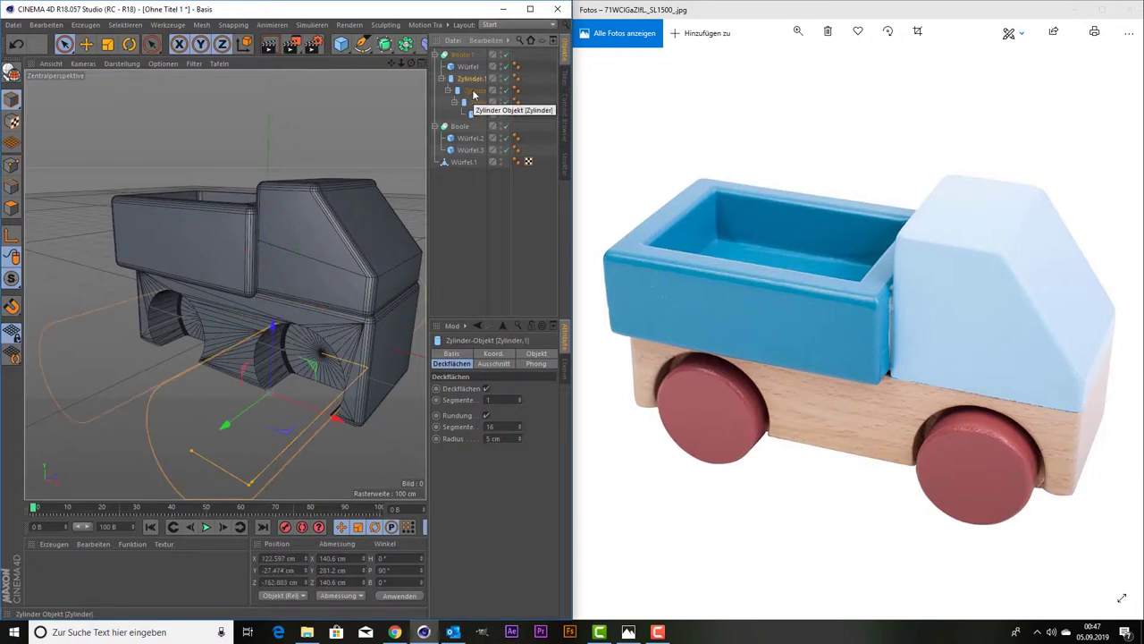
left_click(474, 91)
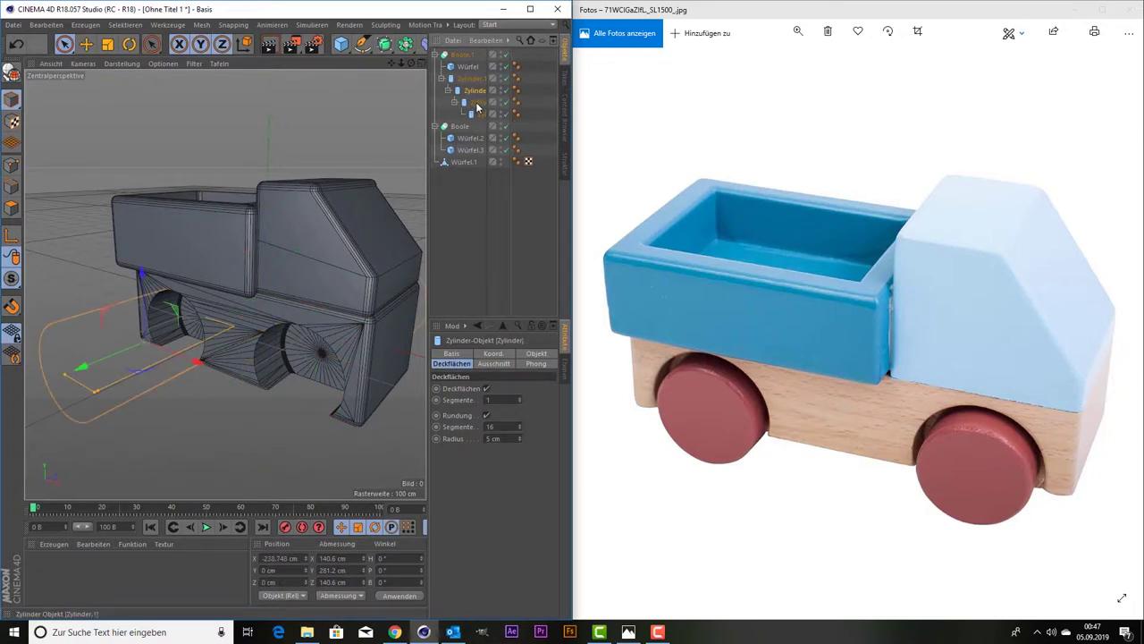
left_click(477, 103)
left_click(475, 90)
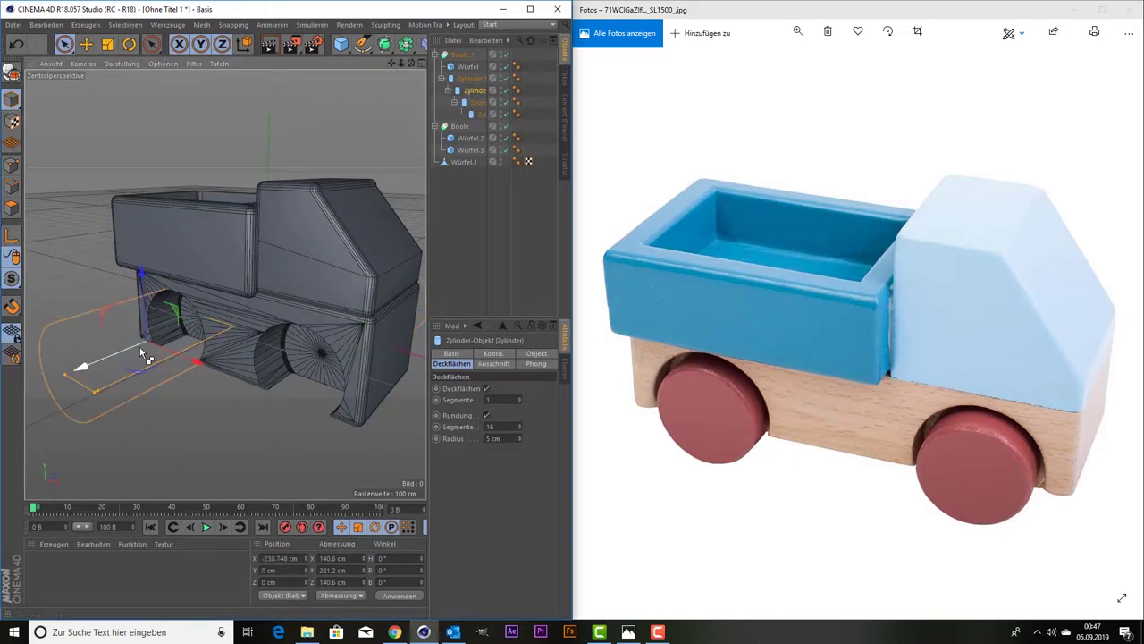
key("ctrl+c")
key("ctrl+v")
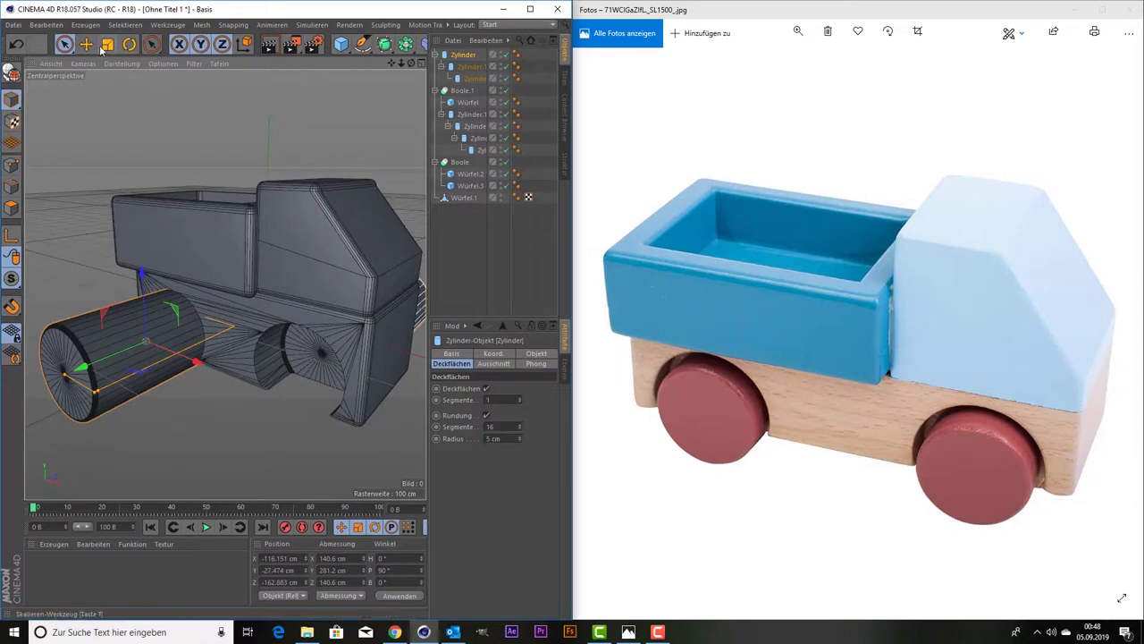
Scale the duplicated cylinder, undoing stray stretches, and shorten it into a wheel-sized disc.
left_click(107, 44)
left_click_drag(99, 126, 69, 235)
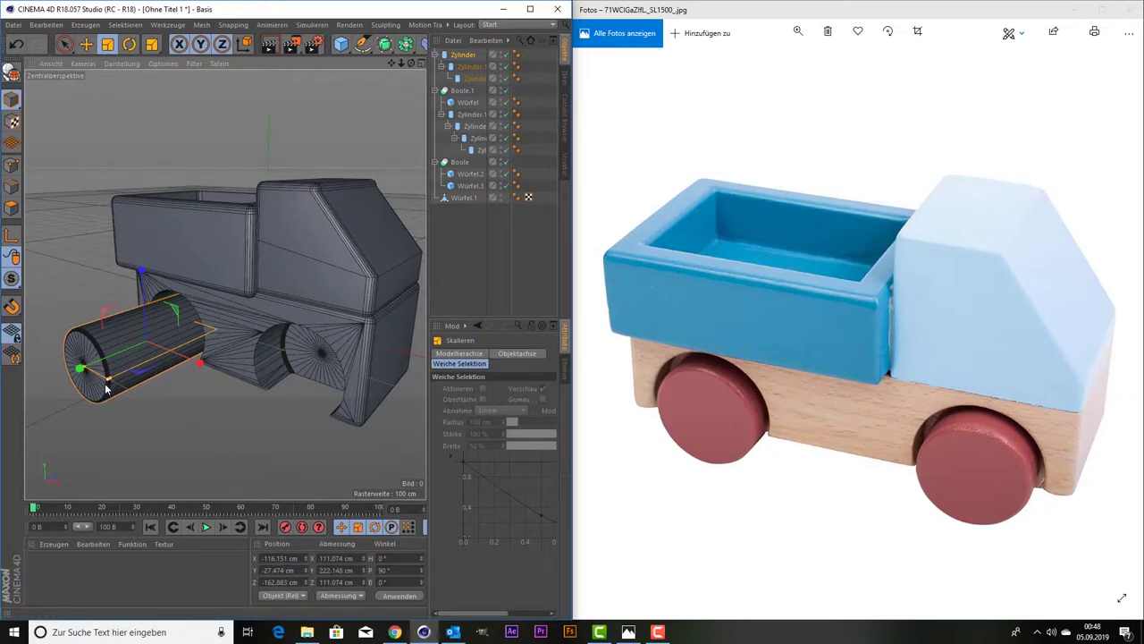
left_click_drag(108, 384, 125, 380)
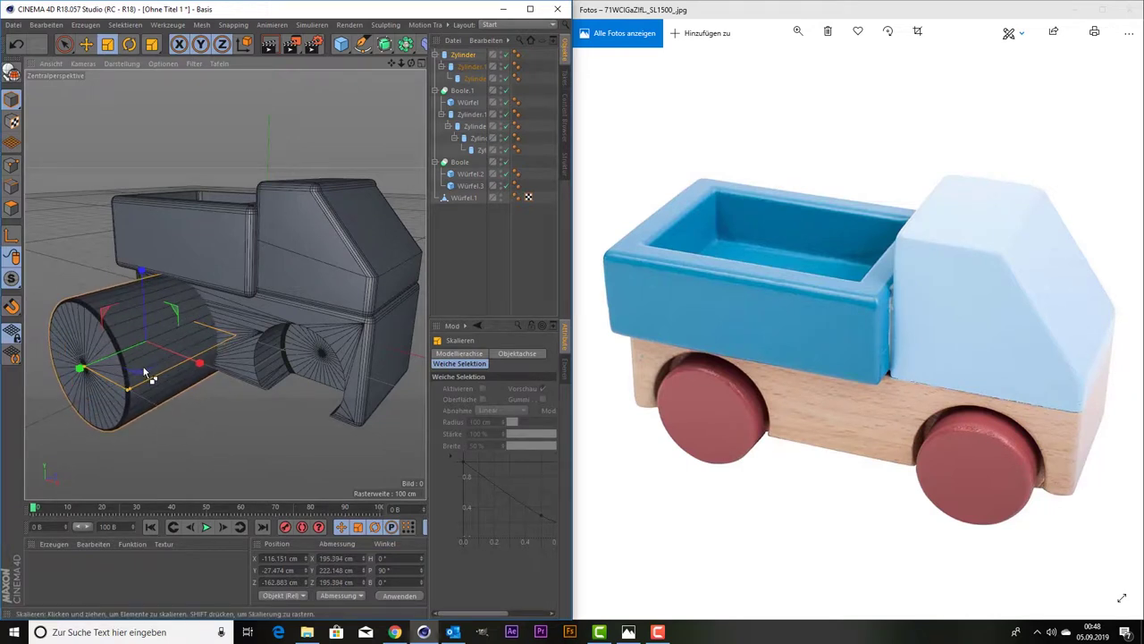
key("ctrl+z")
left_click_drag(144, 375, 139, 380)
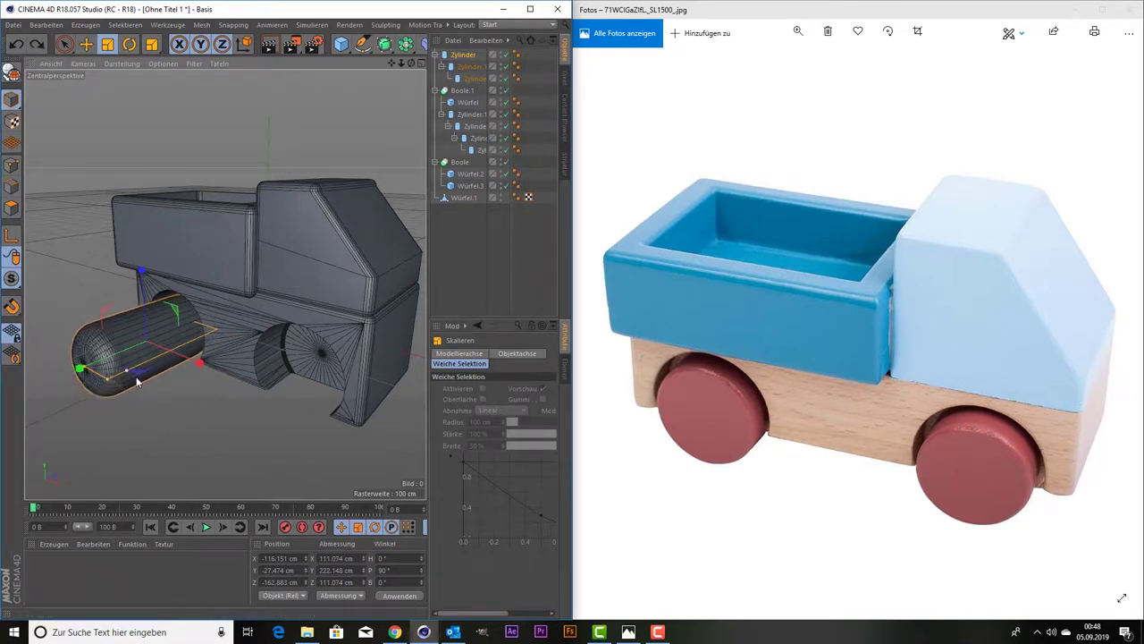
key("ctrl+z")
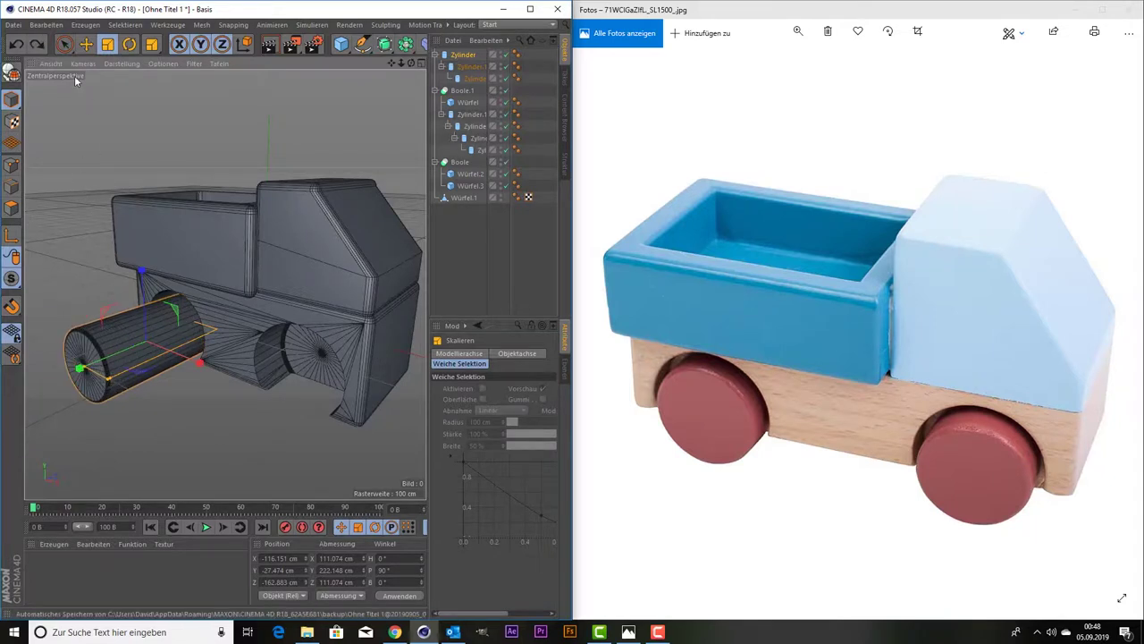
left_click(64, 44)
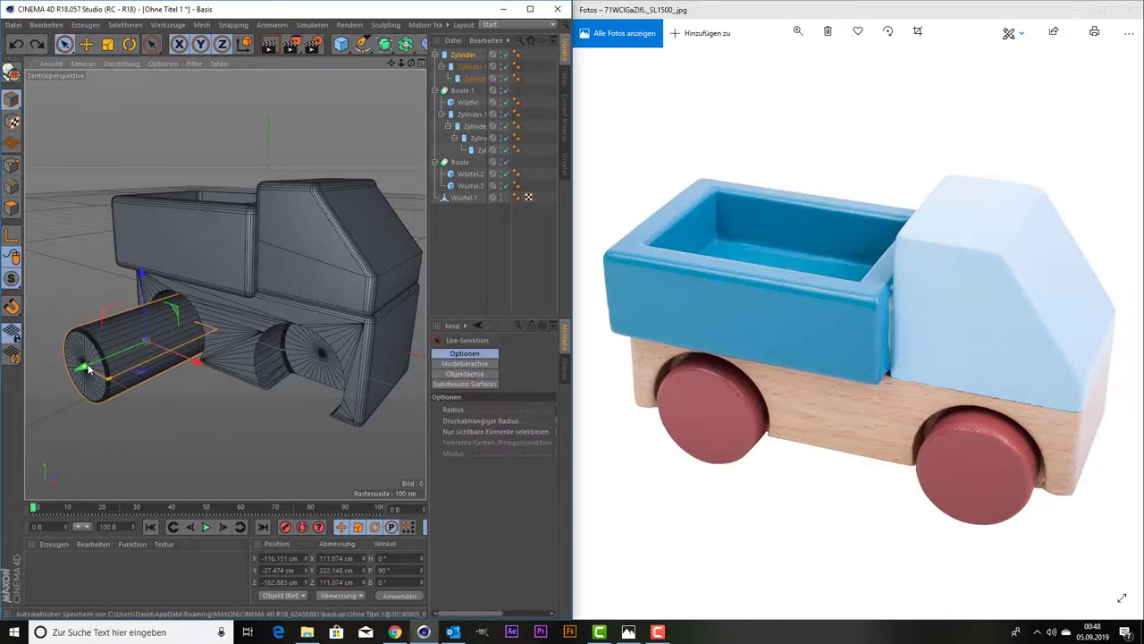
left_click_drag(88, 369, 152, 346)
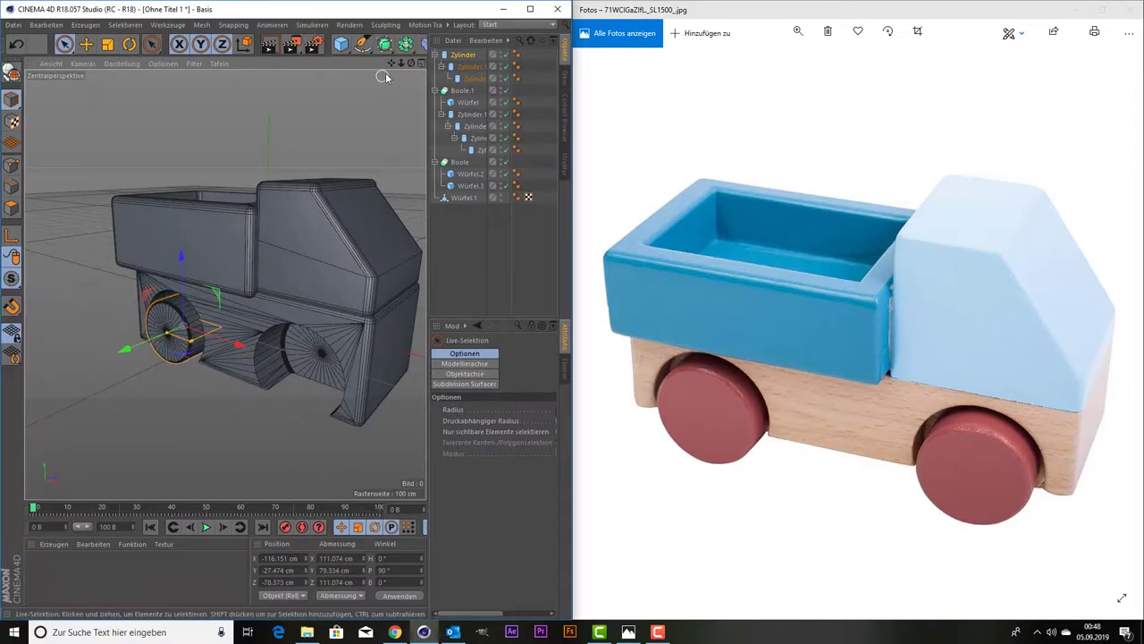
Lower the wheel slightly and scale it up to 117.961 × 84.252 × 117.961 cm.
left_click_drag(400, 62, 412, 53)
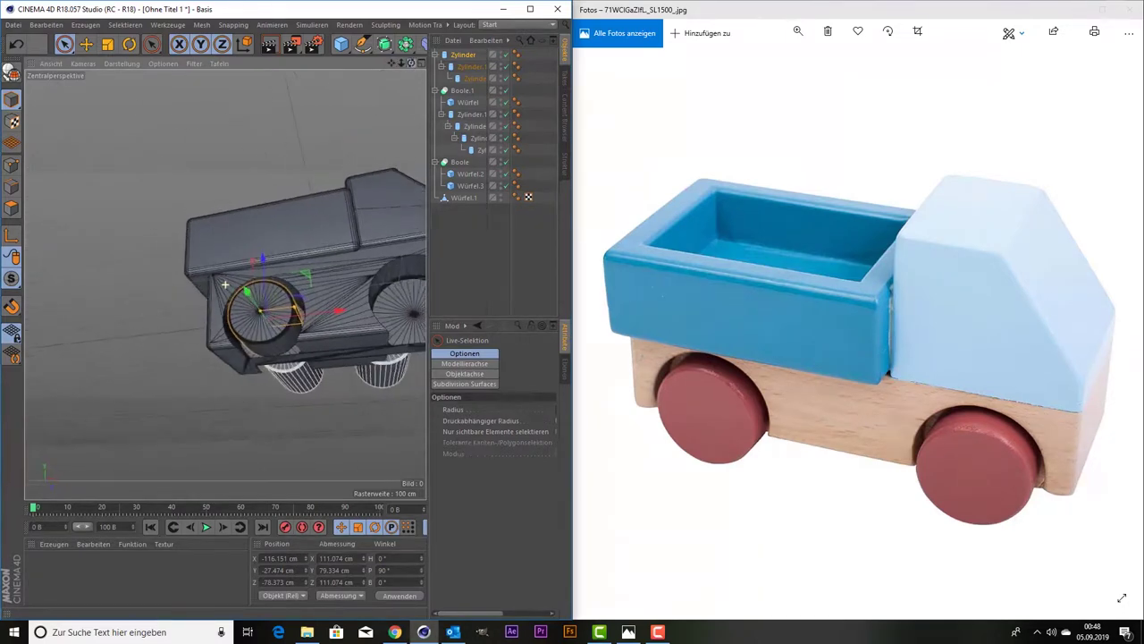
left_click_drag(224, 284, 280, 295, "alt")
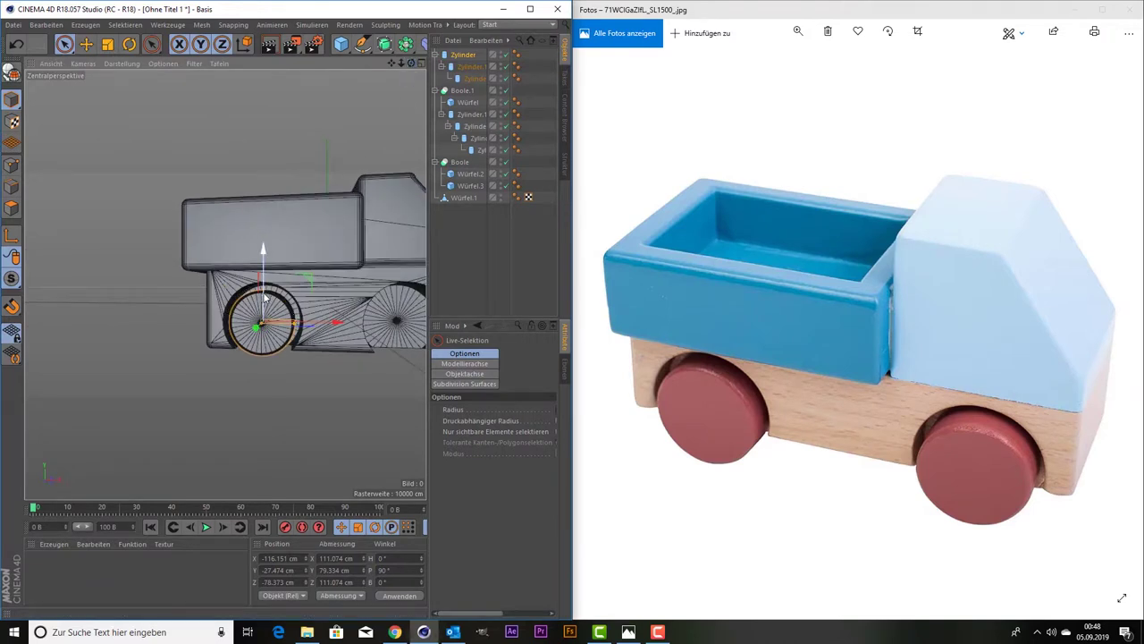
left_click_drag(265, 298, 263, 302)
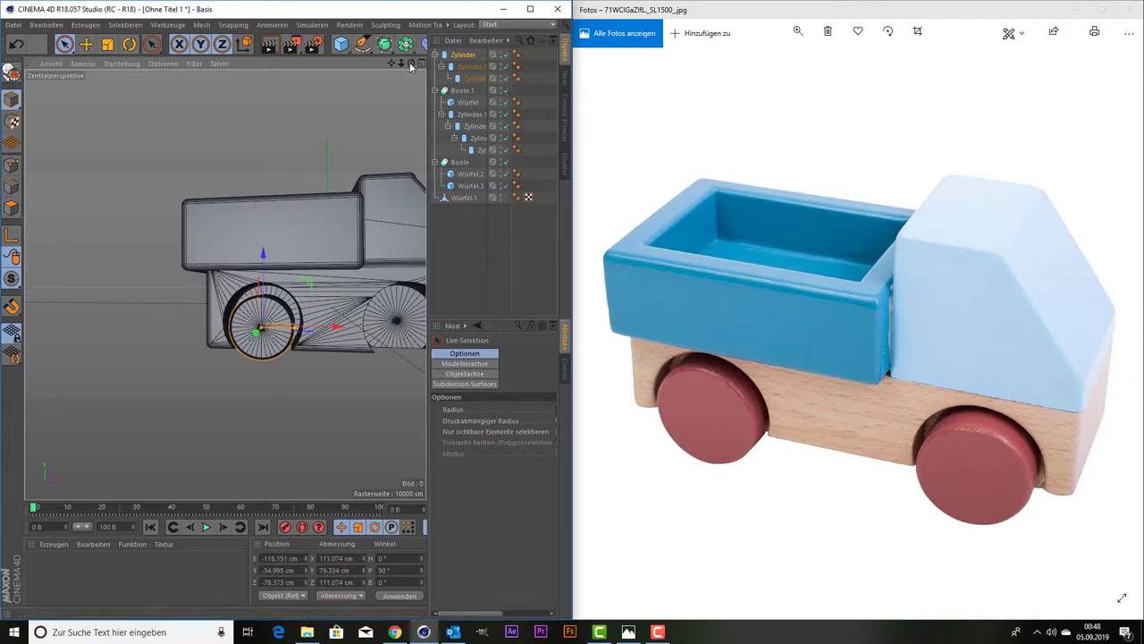
mouse_move(410, 64)
left_mouse_down()
mouse_move(384, 72)
mouse_move(413, 83)
mouse_move(349, 168)
left_mouse_up()
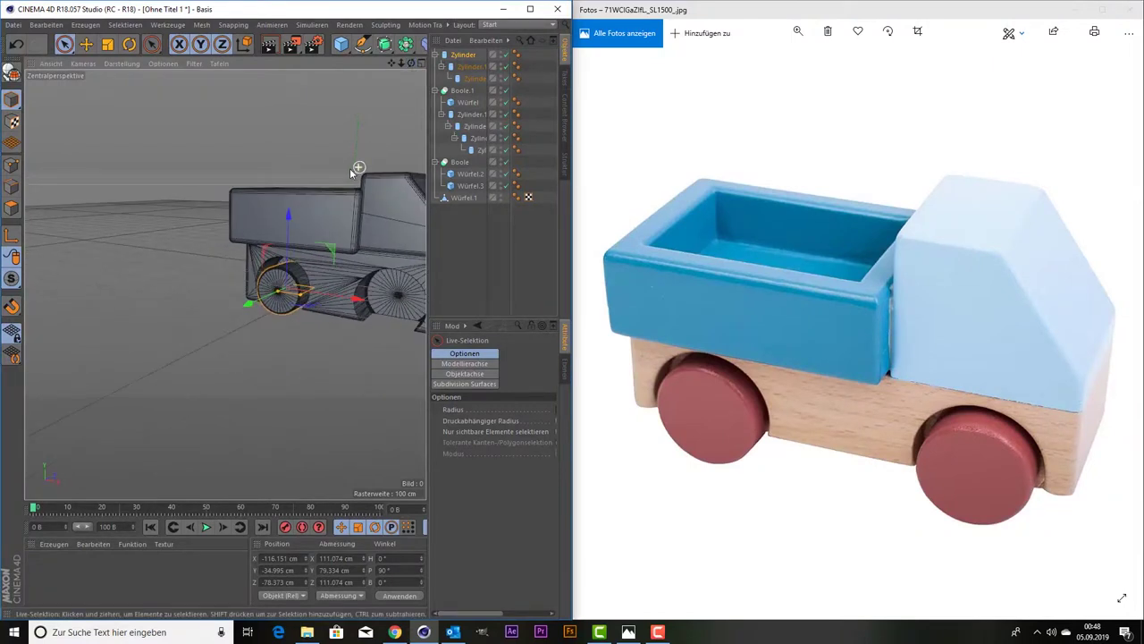
key("ctrl+shift+z")
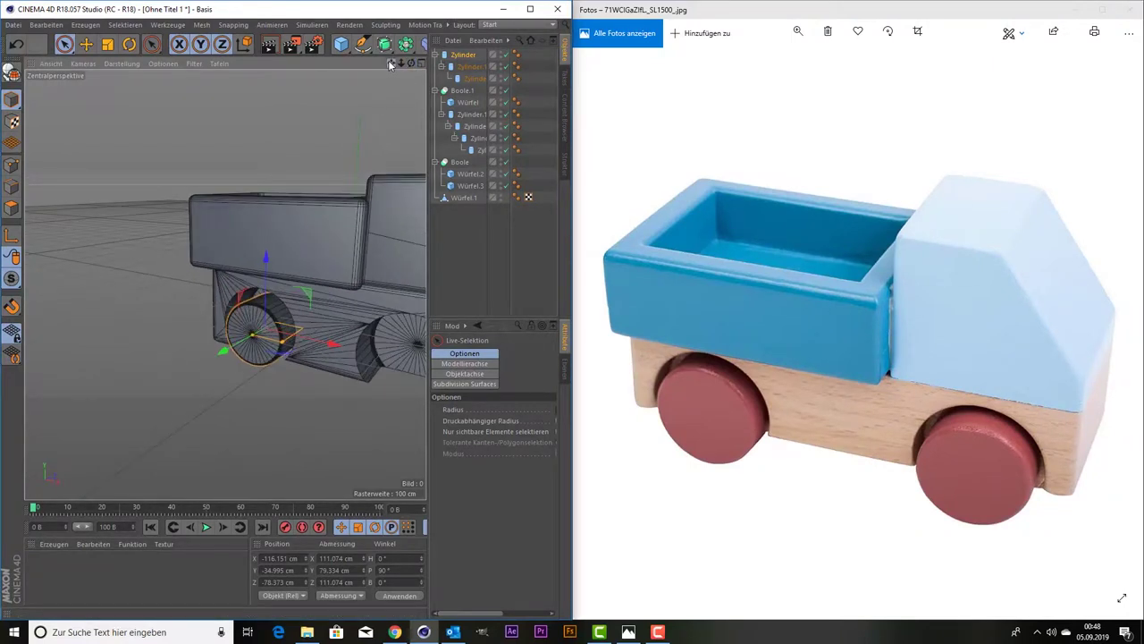
left_click_drag(390, 65, 389, 73)
key("t")
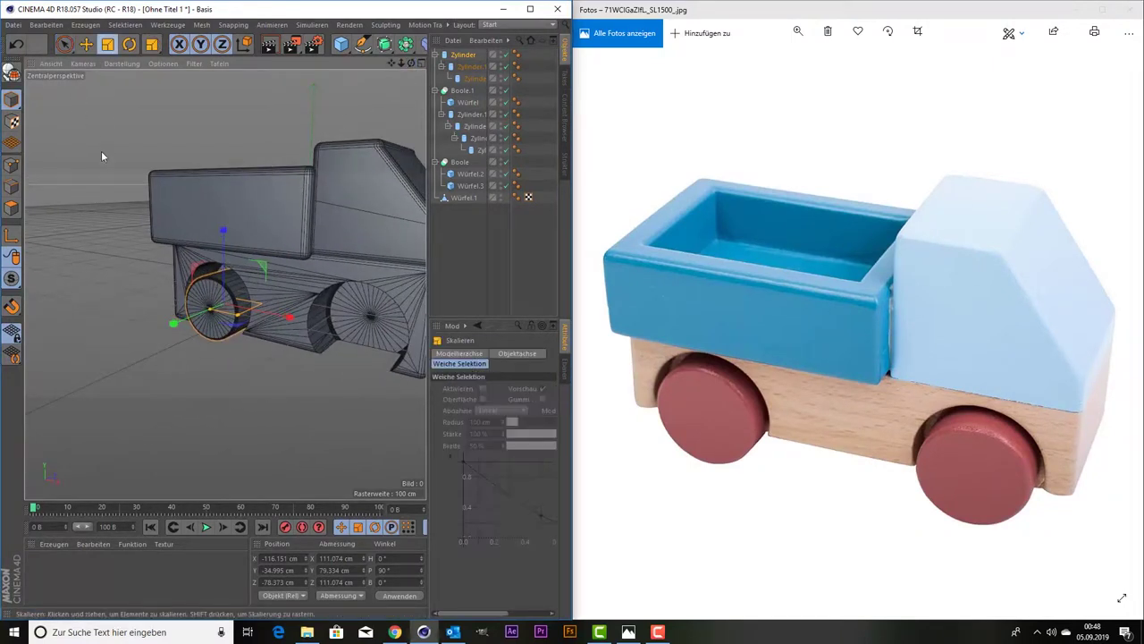
left_click_drag(101, 156, 123, 150)
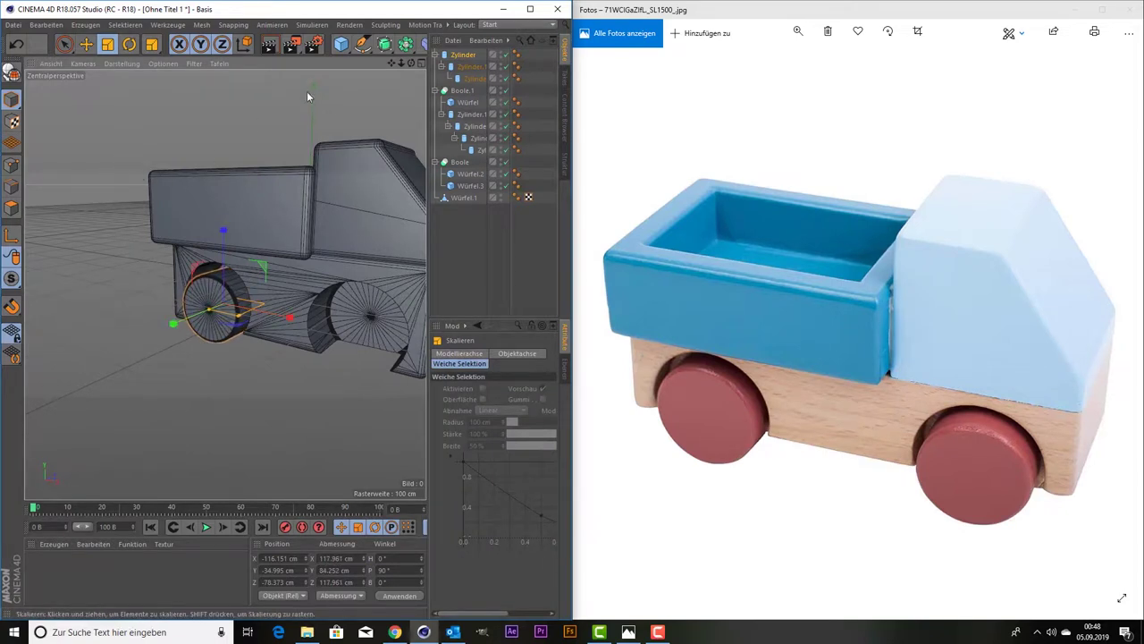
mouse_move(391, 64)
left_mouse_down()
mouse_move(225, 287)
mouse_move(276, 188)
left_mouse_up()
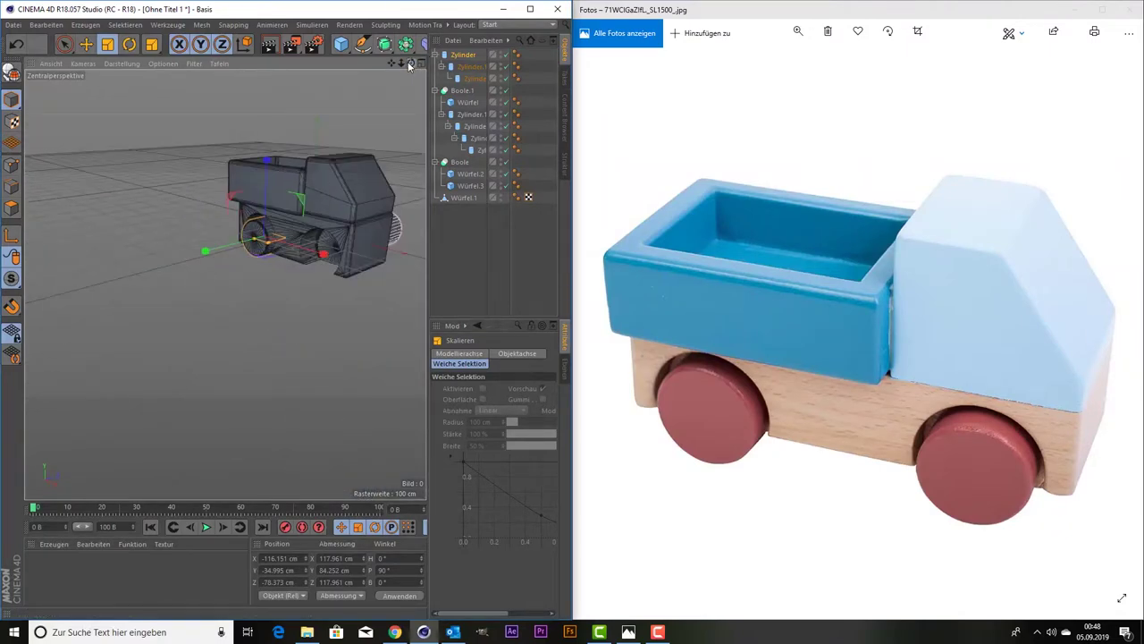
Delete the two extra cylinders nested under the wheel.
left_click_drag(411, 65, 411, 65)
left_click(517, 79)
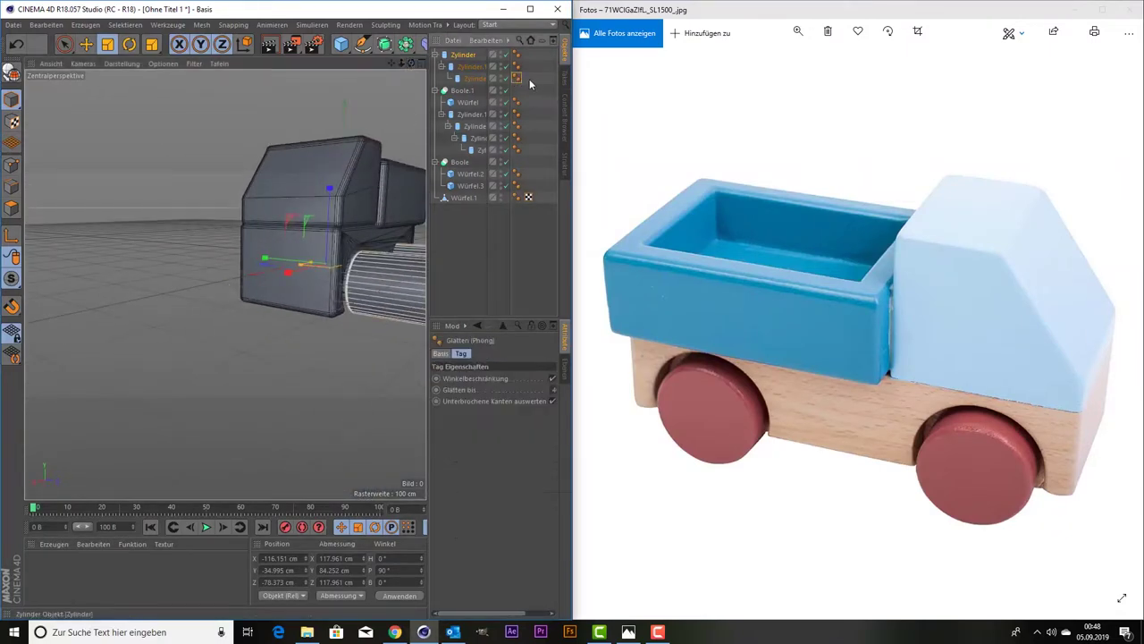
left_click(517, 66, "ctrl")
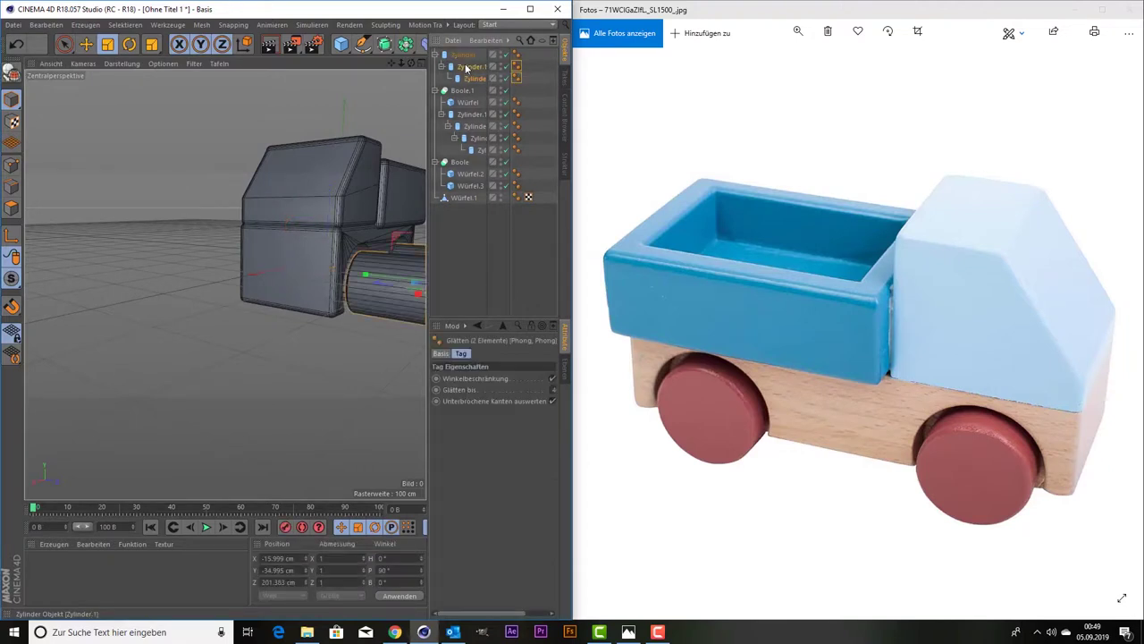
key("Delete")
Select the wheel cylinder Zylinder and paste a duplicate of it.
left_click(464, 56)
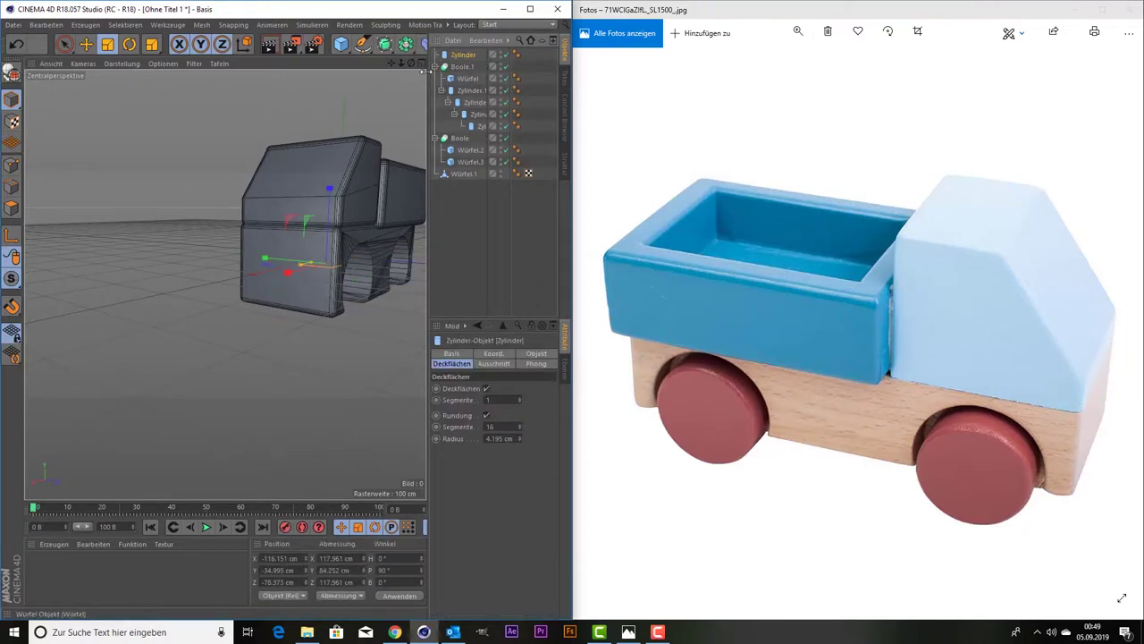
left_click_drag(225, 281, 225, 281, "alt")
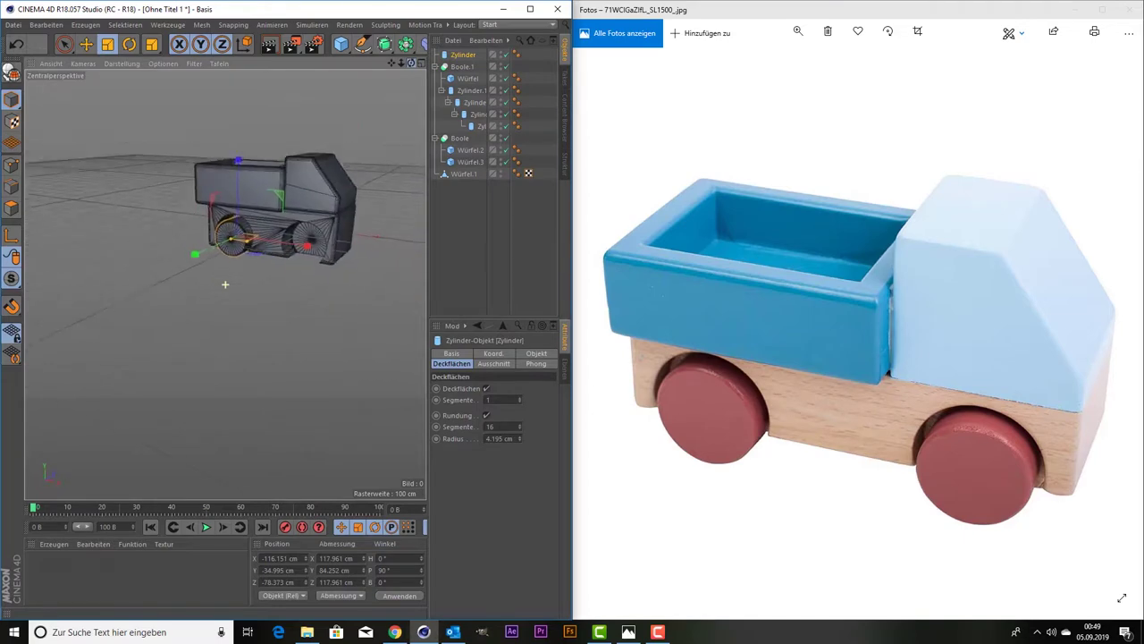
scroll(340, 139, "up", 3)
scroll(337, 145, "down", 3)
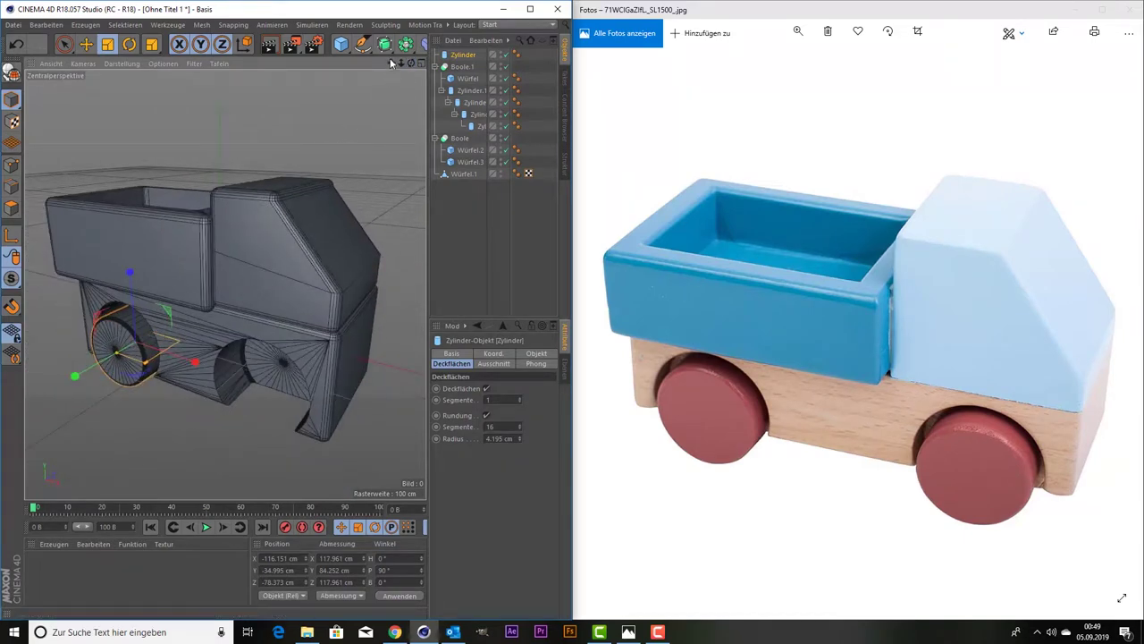
left_click_drag(379, 88, 340, 98, "alt")
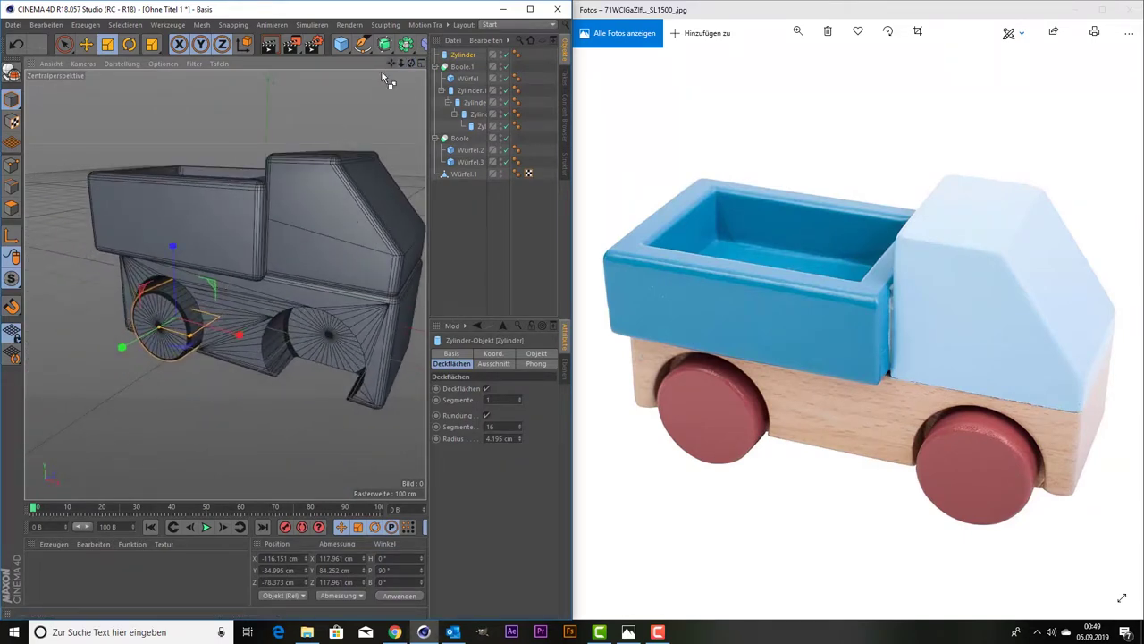
key("ctrl+c")
key("ctrl+v")
Move the wheel copy to the cab end, fine-tuning it in the Front view to X 120.634 cm.
key("9")
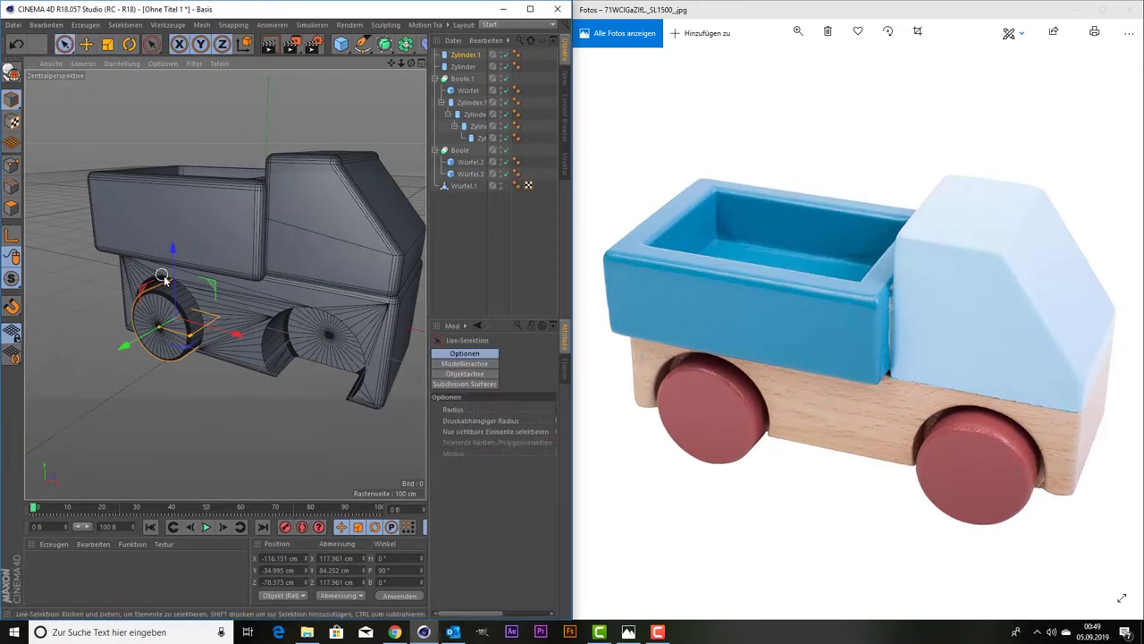
left_click_drag(234, 334, 371, 343)
middle_click(236, 246)
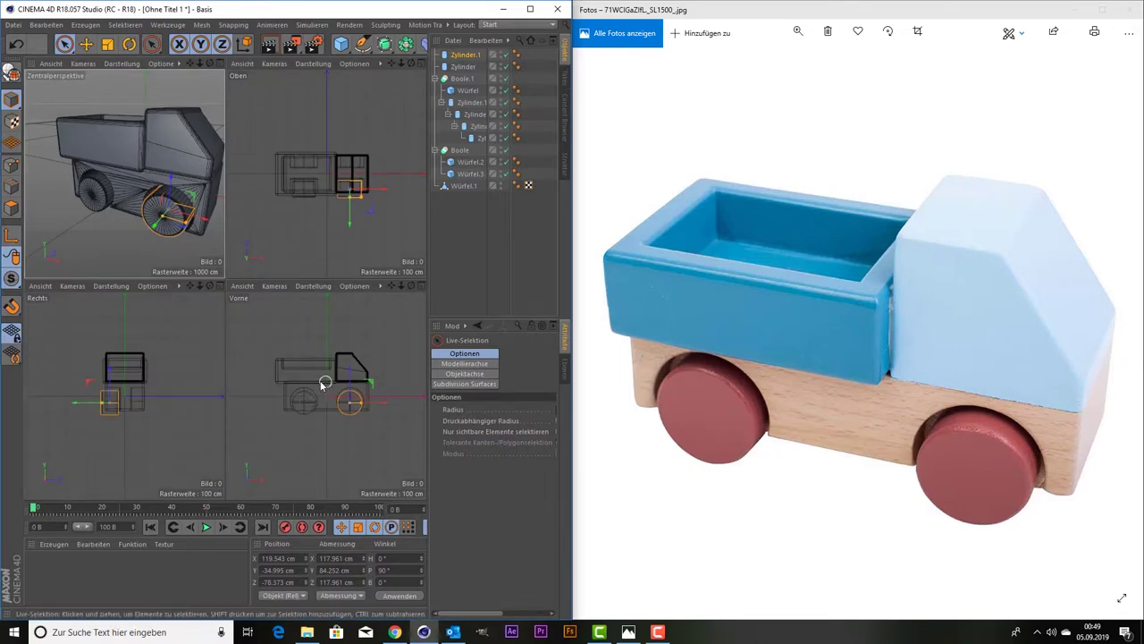
middle_click(319, 382)
scroll(275, 318, "up", 3)
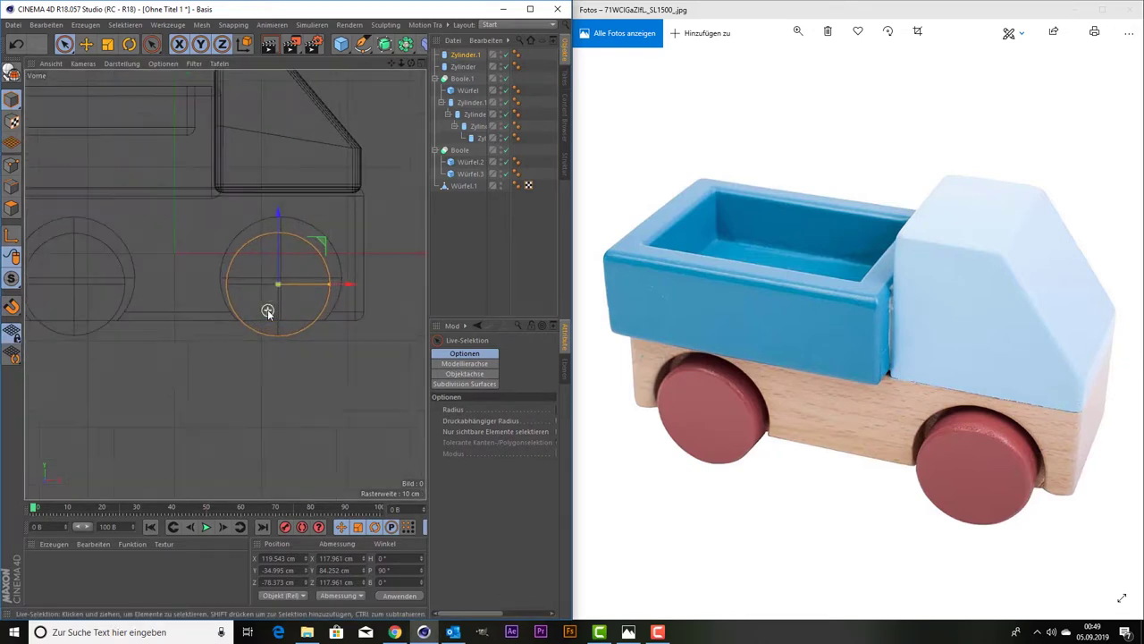
scroll(272, 302, "down", 1)
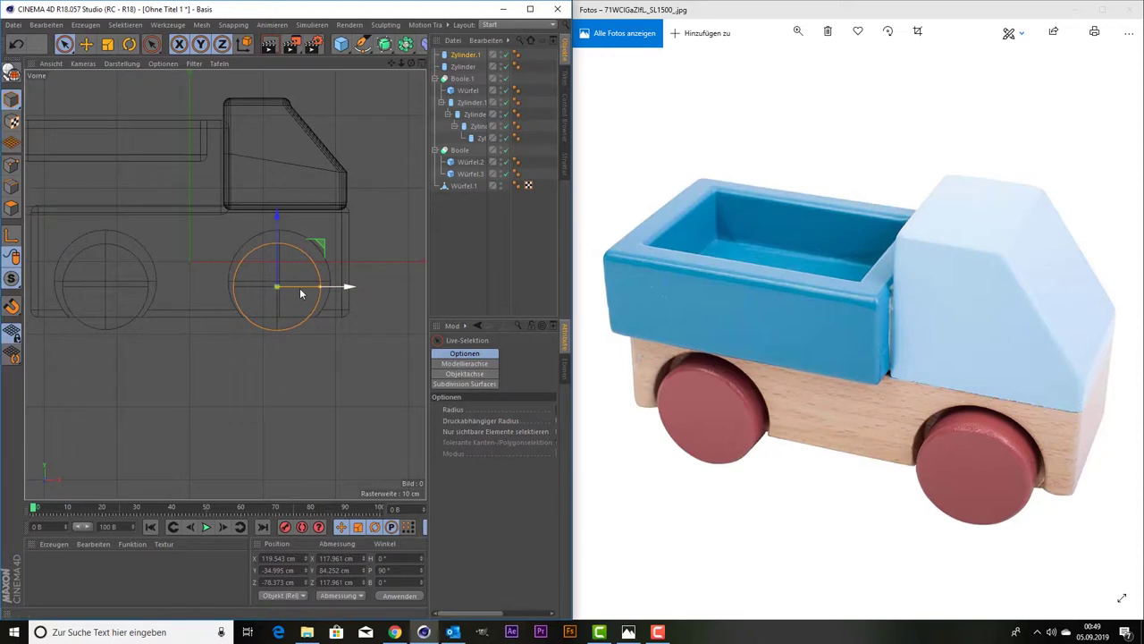
left_click_drag(299, 288, 302, 289)
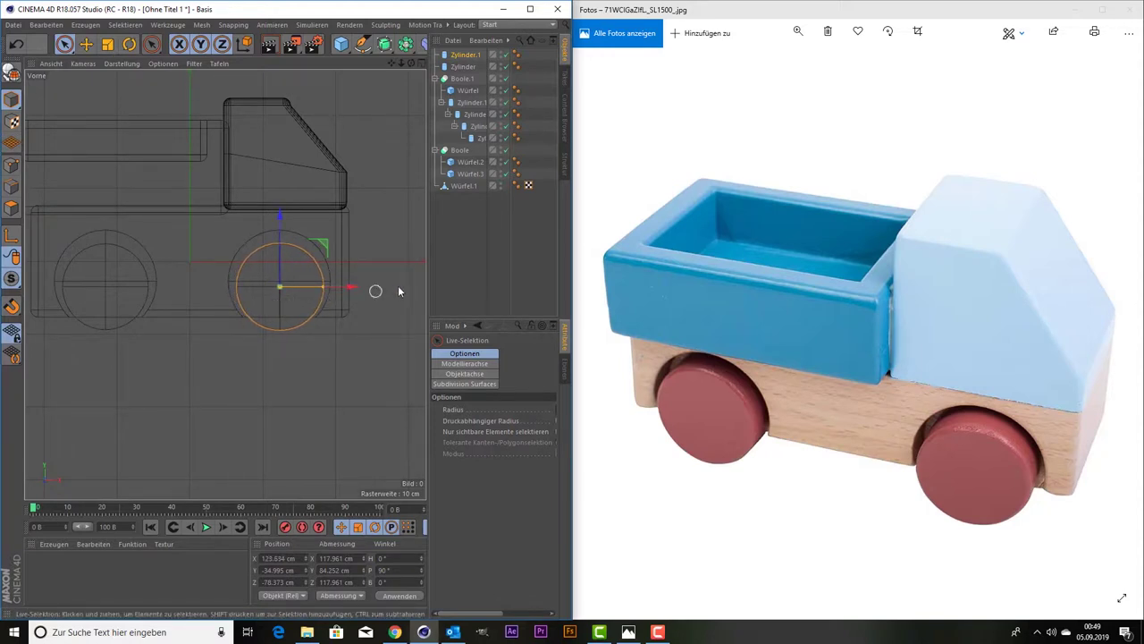
Select both wheel cylinders and return to the single perspective view.
left_click(463, 67)
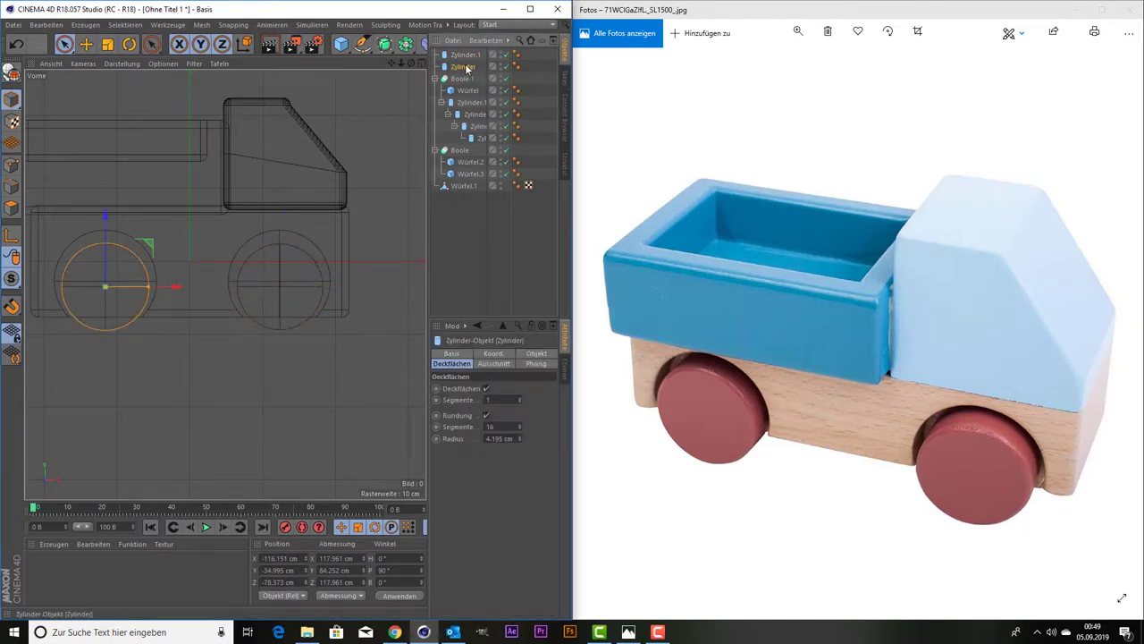
left_click(466, 56, "ctrl")
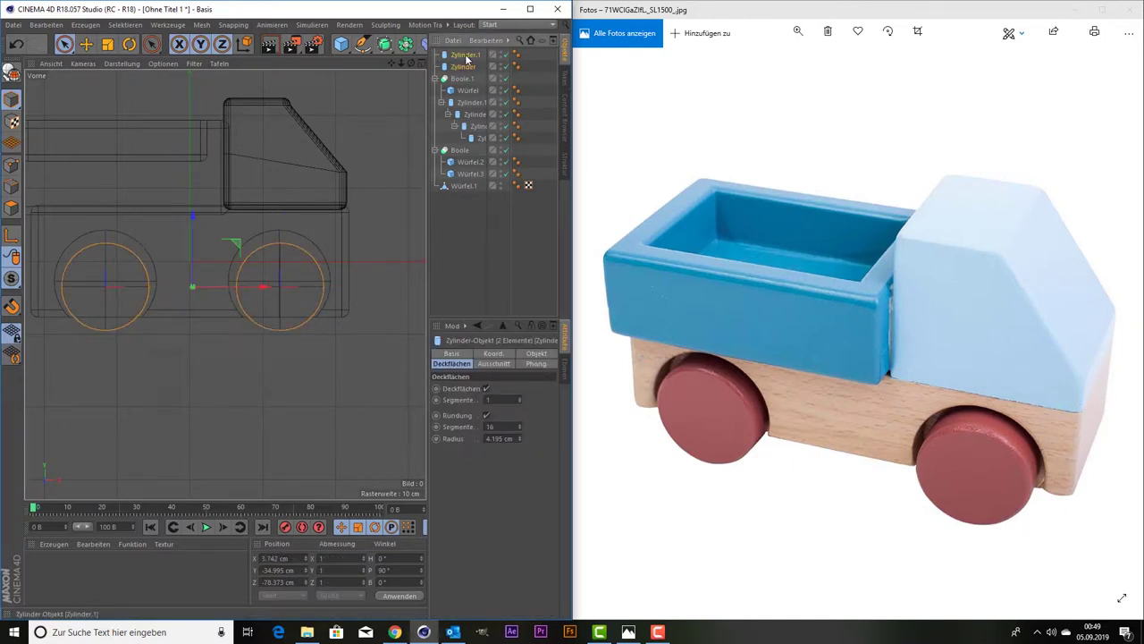
middle_click(218, 188)
middle_click(138, 203)
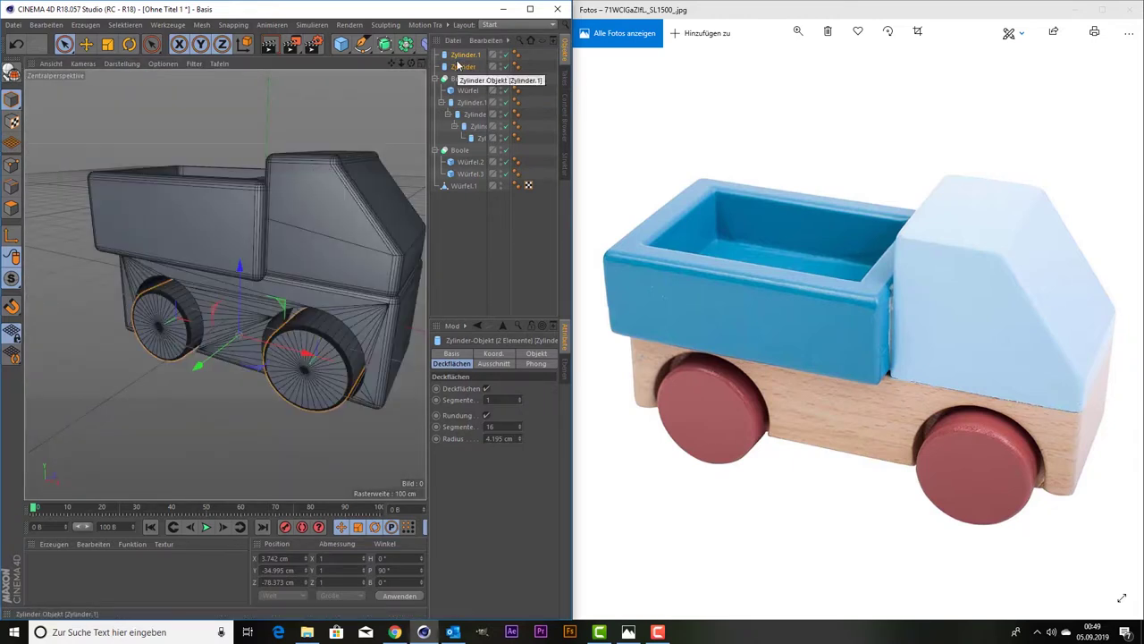
Duplicate the two wheels and drag the copies along Z to the truck's far side.
key("ctrl+c")
key("ctrl+v")
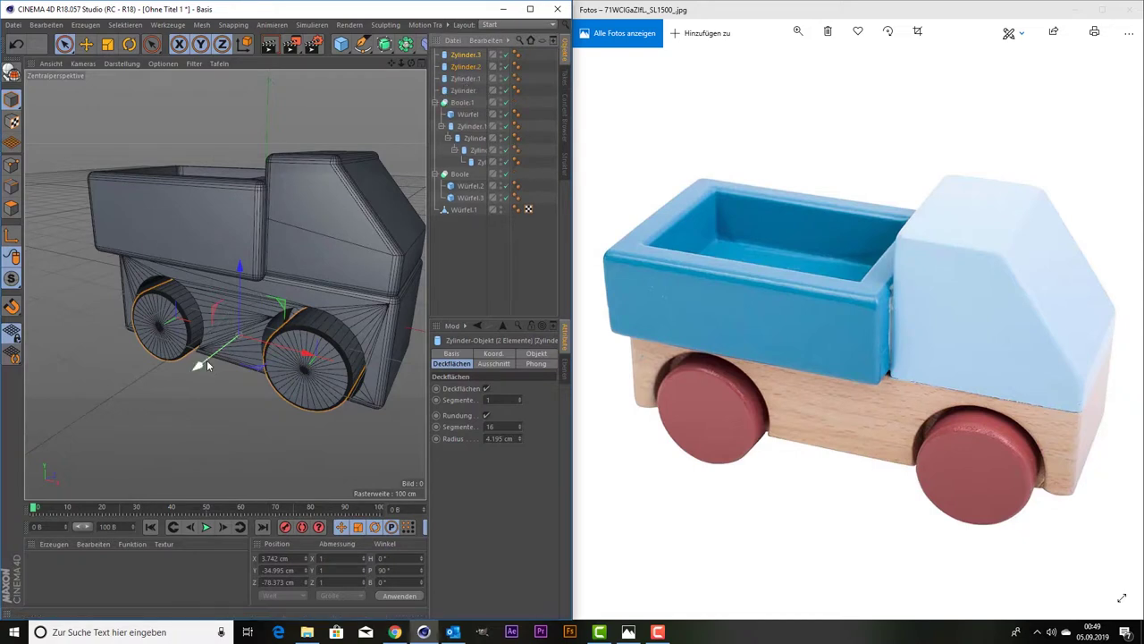
left_click_drag(202, 363, 278, 306)
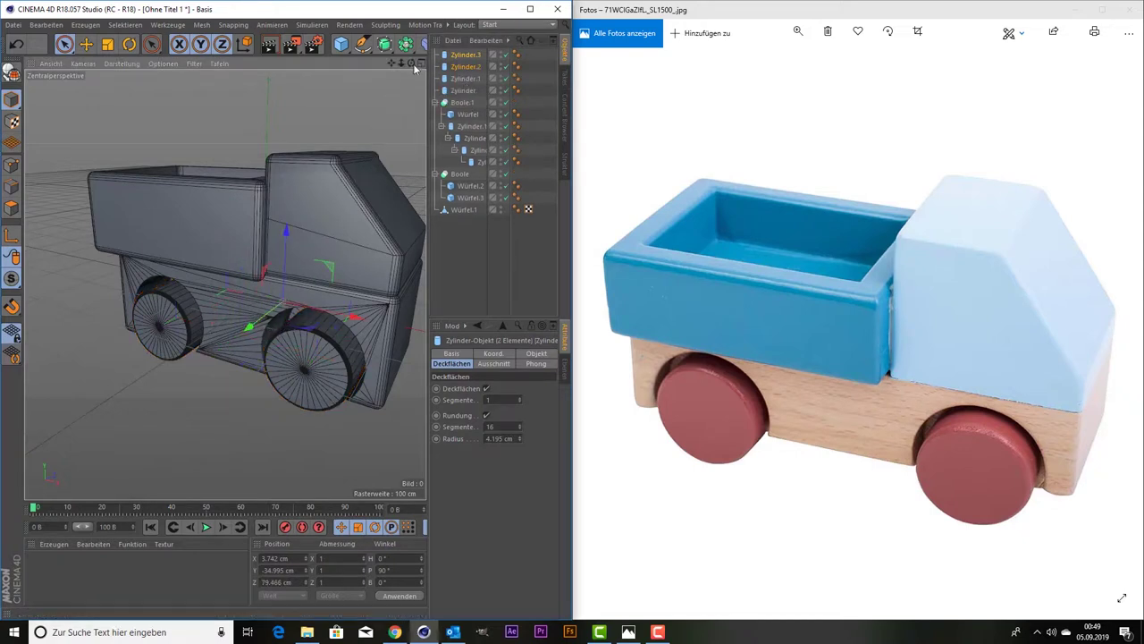
mouse_move(411, 63)
left_mouse_down()
mouse_move(226, 285)
mouse_move(358, 200)
left_mouse_up()
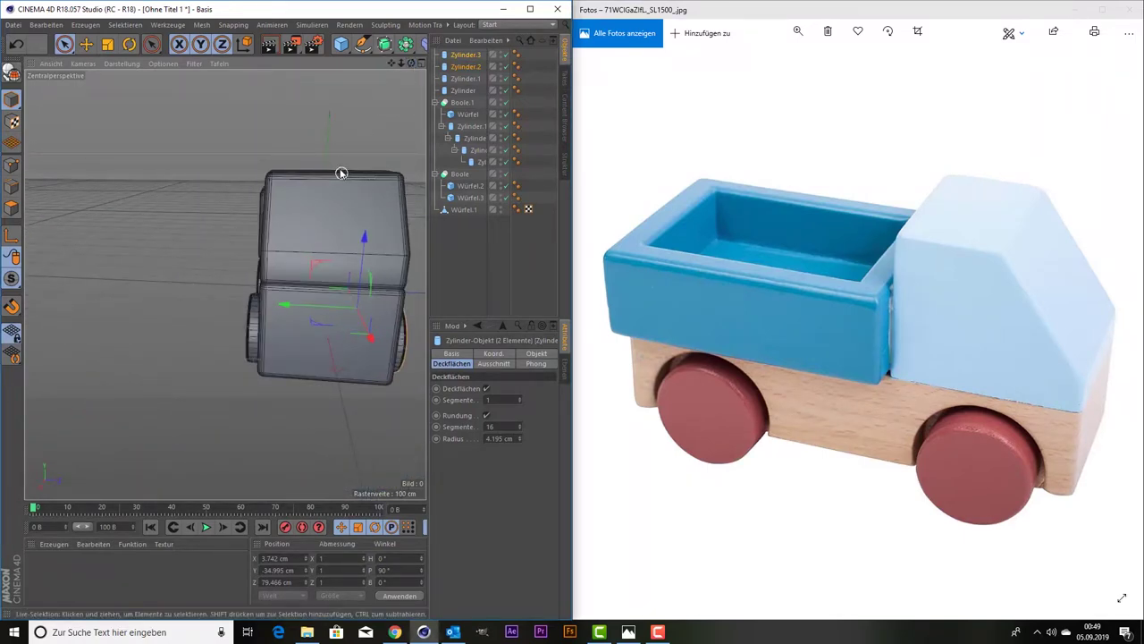
In the maximised Right view, set the far wheels against the body at Z 78.633 cm.
middle_click(341, 172)
middle_click(124, 393)
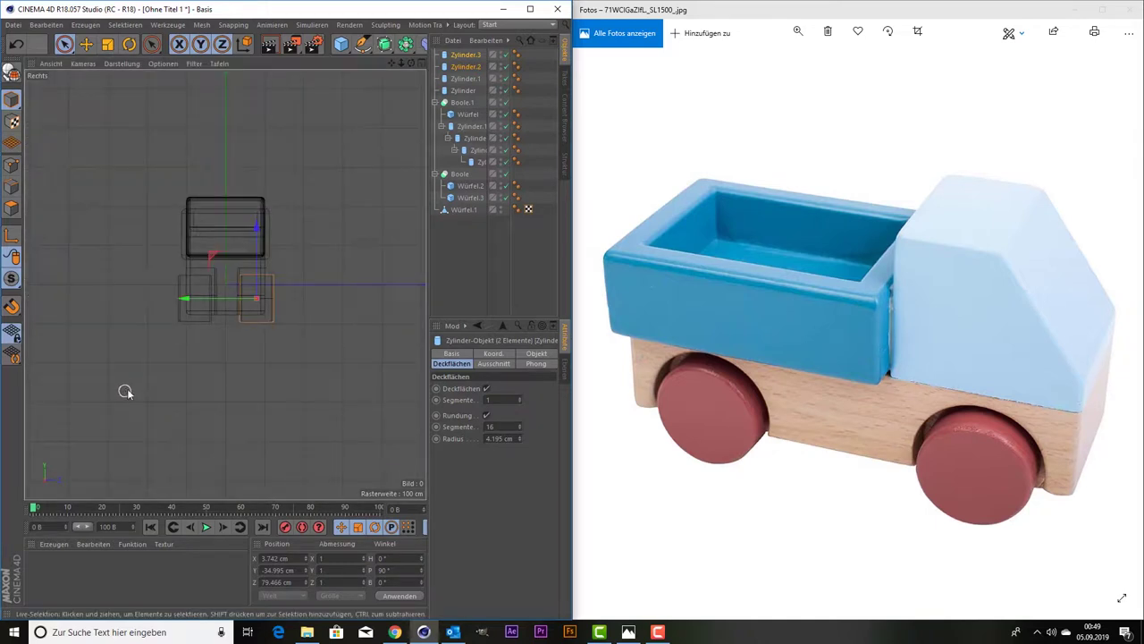
scroll(198, 331, "up", 2)
scroll(204, 329, "up", 2)
scroll(204, 331, "down", 1)
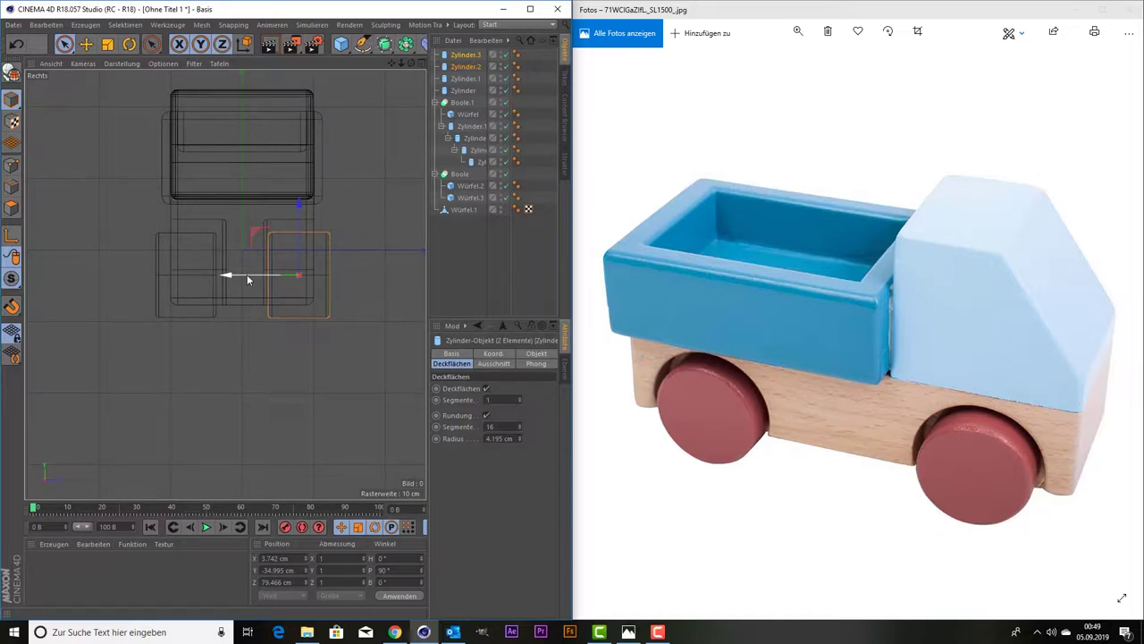
left_click_drag(247, 275, 248, 280)
left_click_drag(237, 277, 236, 278)
Return to the perspective view and orbit to inspect the four-wheeled truck.
middle_click(235, 280)
middle_click(214, 225)
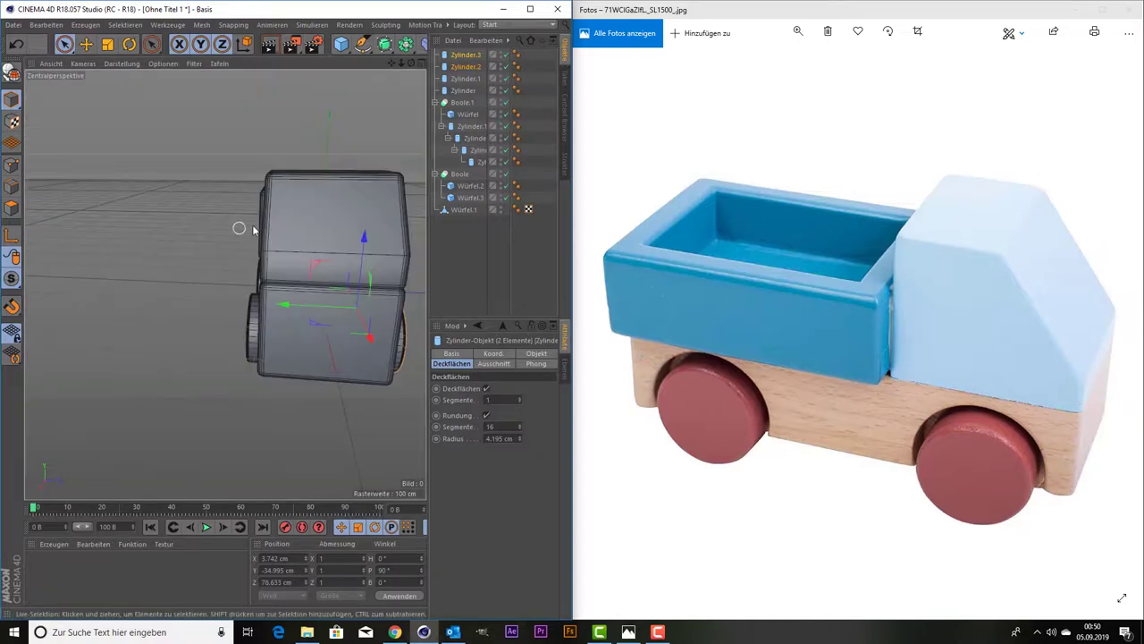
scroll(253, 231, "down", 3)
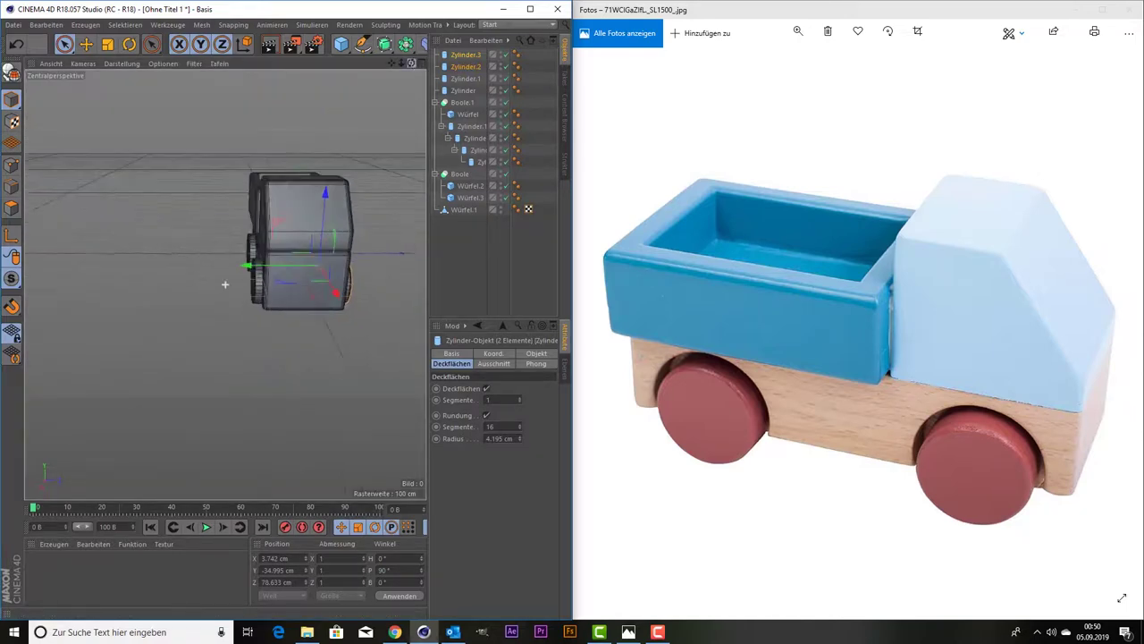
left_click_drag(413, 62, 413, 63)
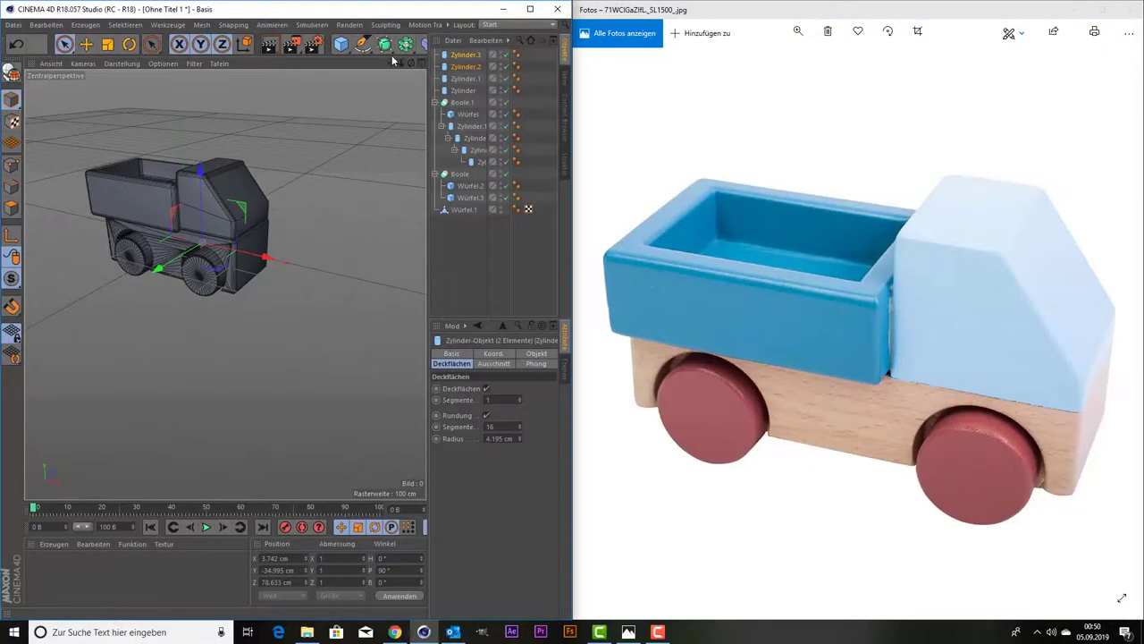
left_click_drag(392, 67, 357, 135)
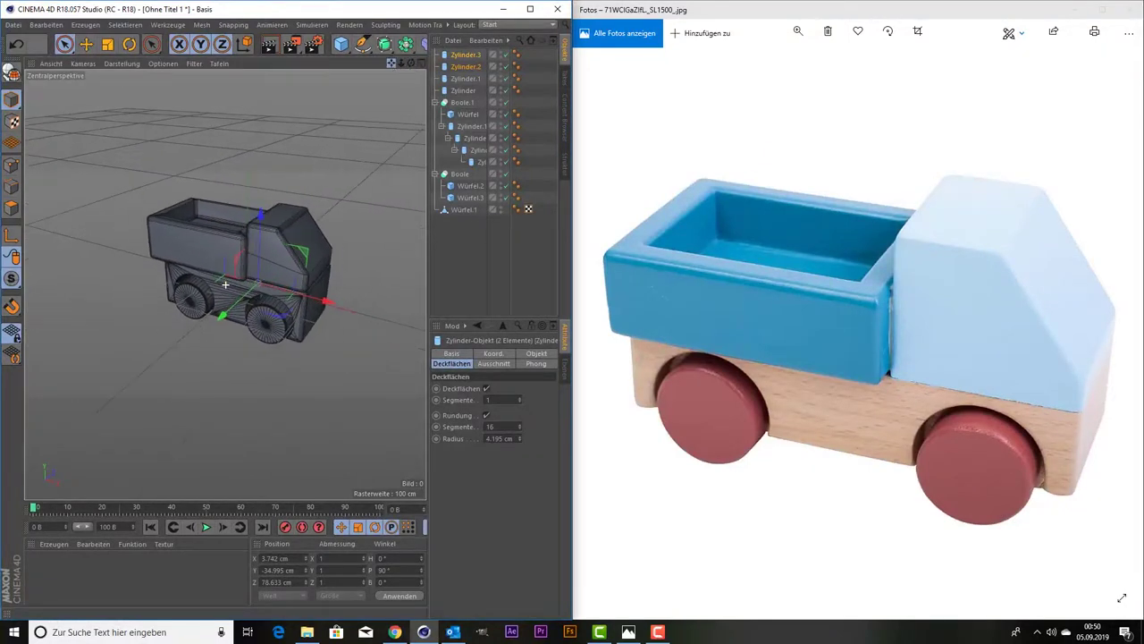
scroll(201, 308, "up", 3)
scroll(201, 308, "down", 3)
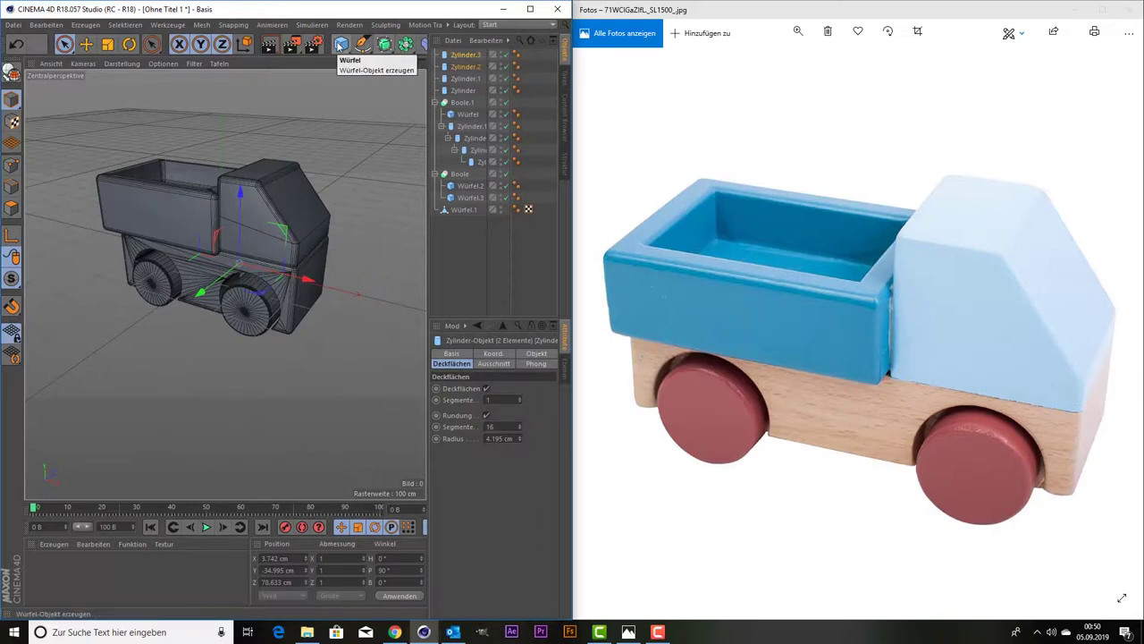
Check the primitives palette, then browse the Erzeugen menu for the Umgebung environment objects.
left_click(340, 47)
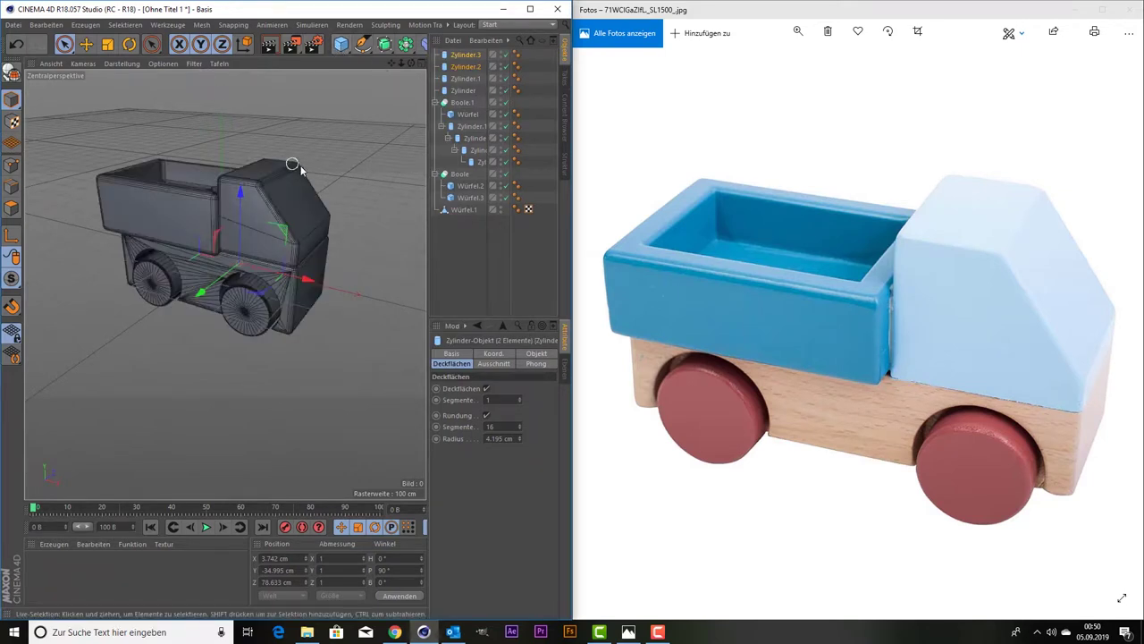
left_click(18, 25)
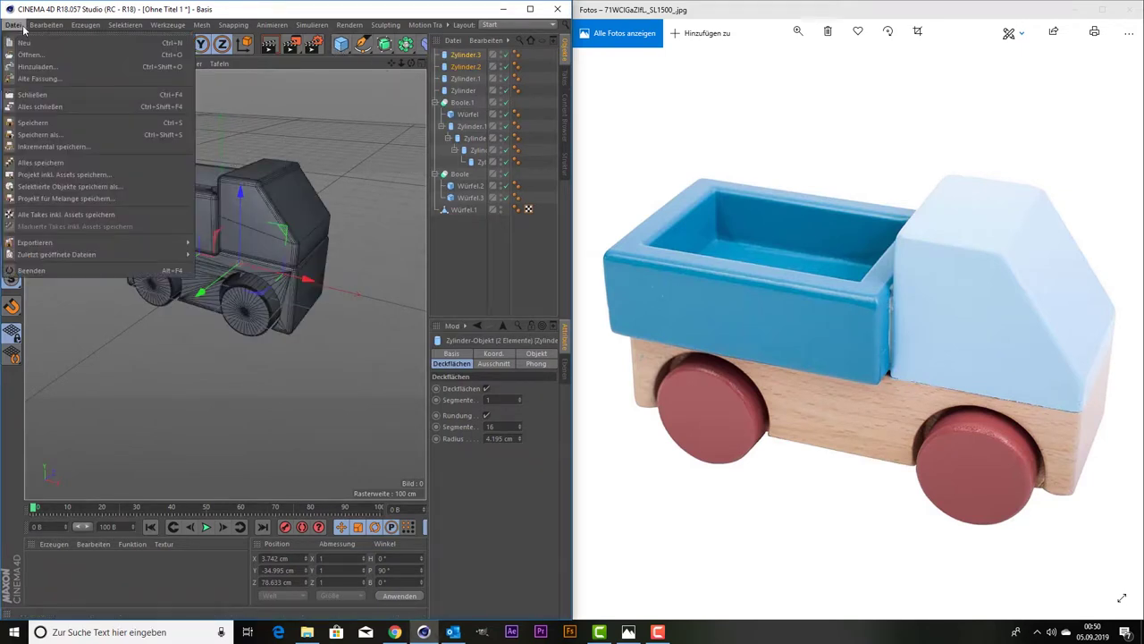
mouse_move(90, 110)
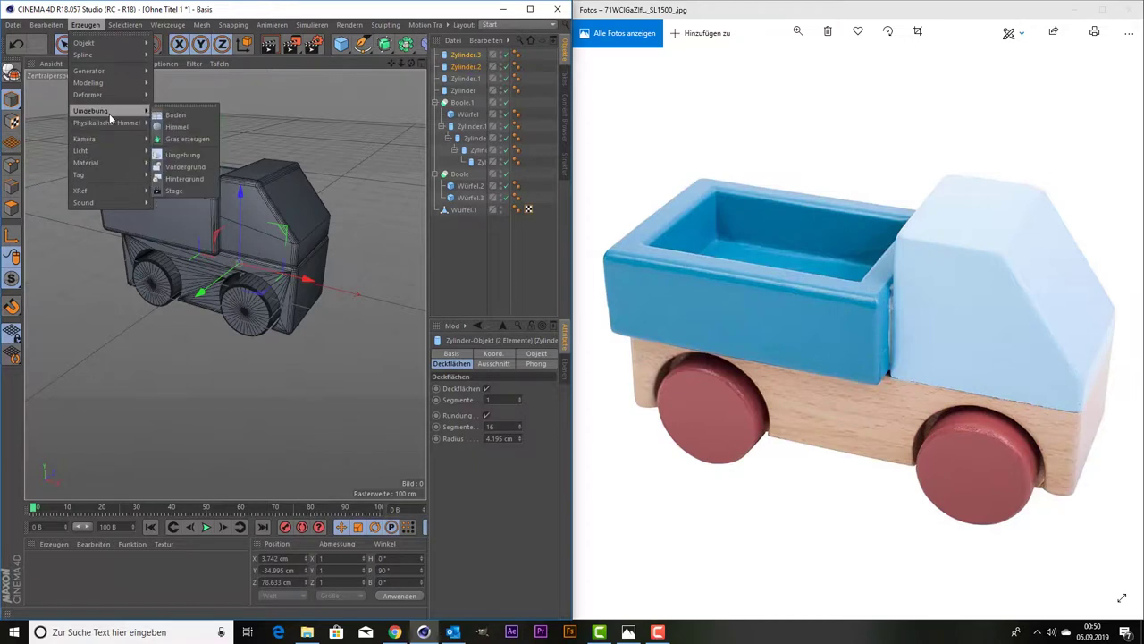
Add a physical sky and a floor plane scaled to about 171.6%, then delete the plane.
left_click(174, 126)
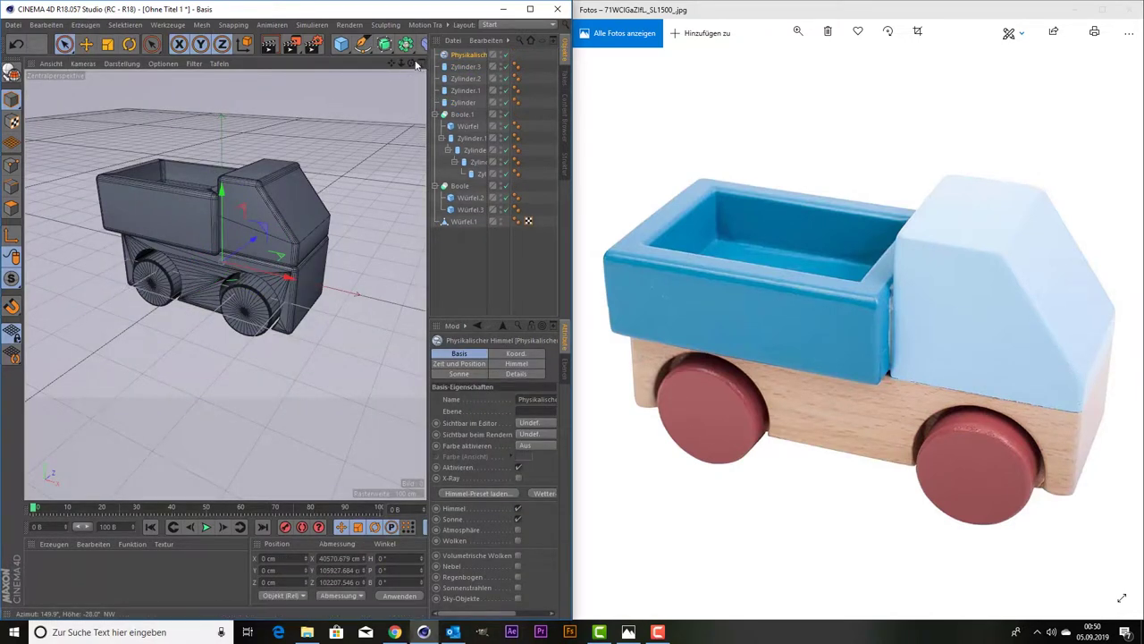
left_click(340, 43)
left_click(494, 82)
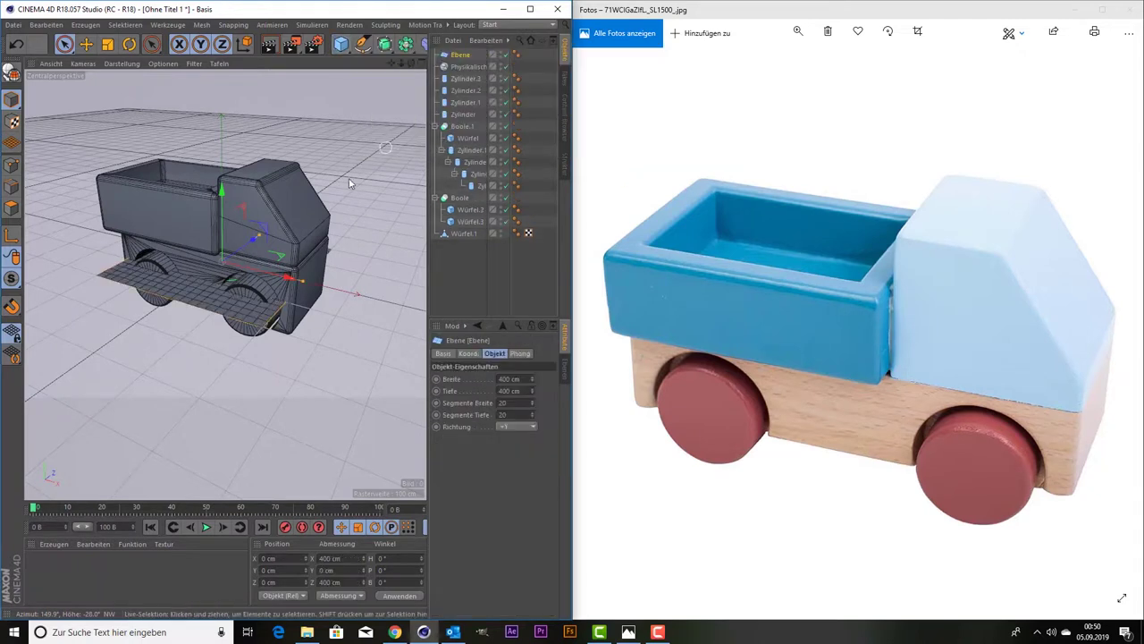
left_click(107, 44)
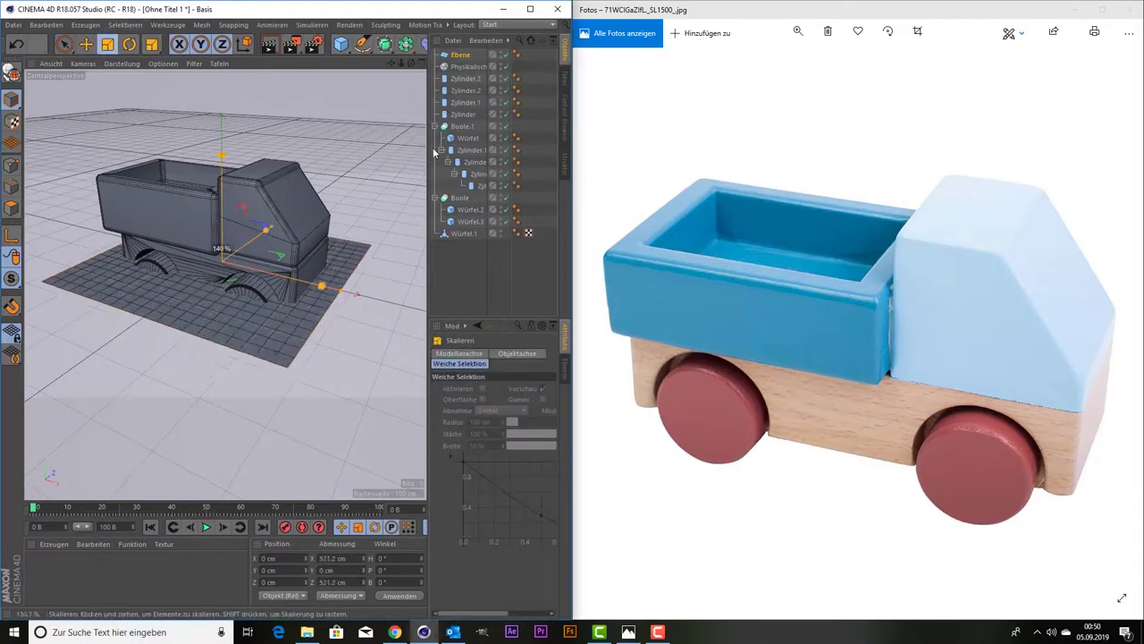
left_click_drag(161, 251, 222, 250)
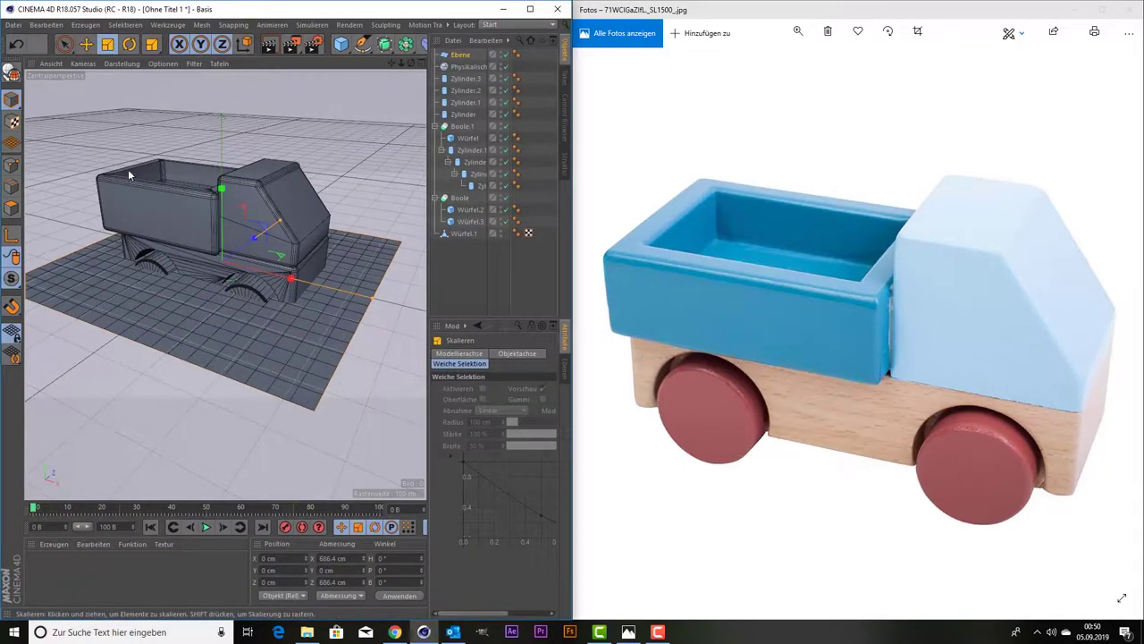
key("Delete")
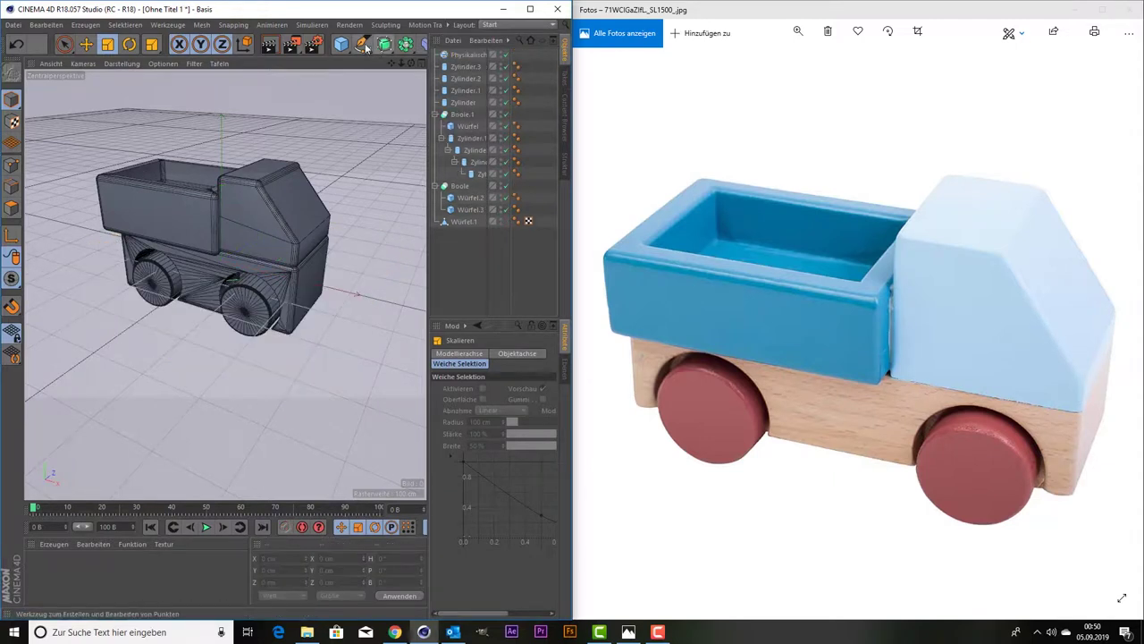
Add a Würfel cube, lower it below the truck and scale it into a wide slab.
left_click_drag(341, 44, 376, 55)
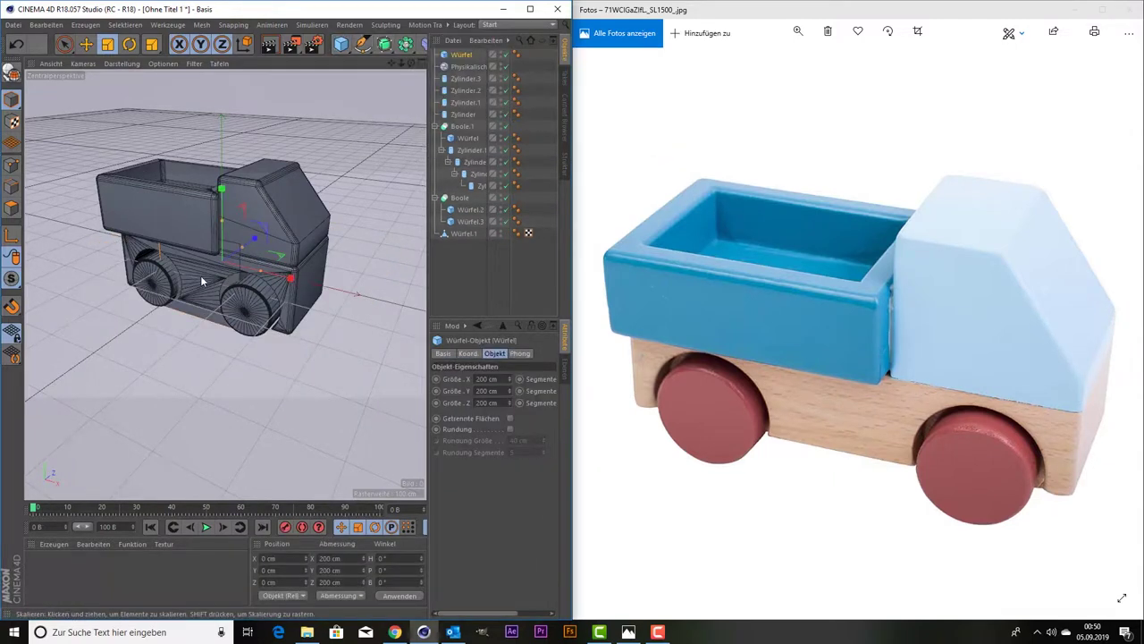
key("space")
mouse_move(220, 235)
left_mouse_down()
mouse_move(208, 285)
mouse_move(221, 307)
left_mouse_up()
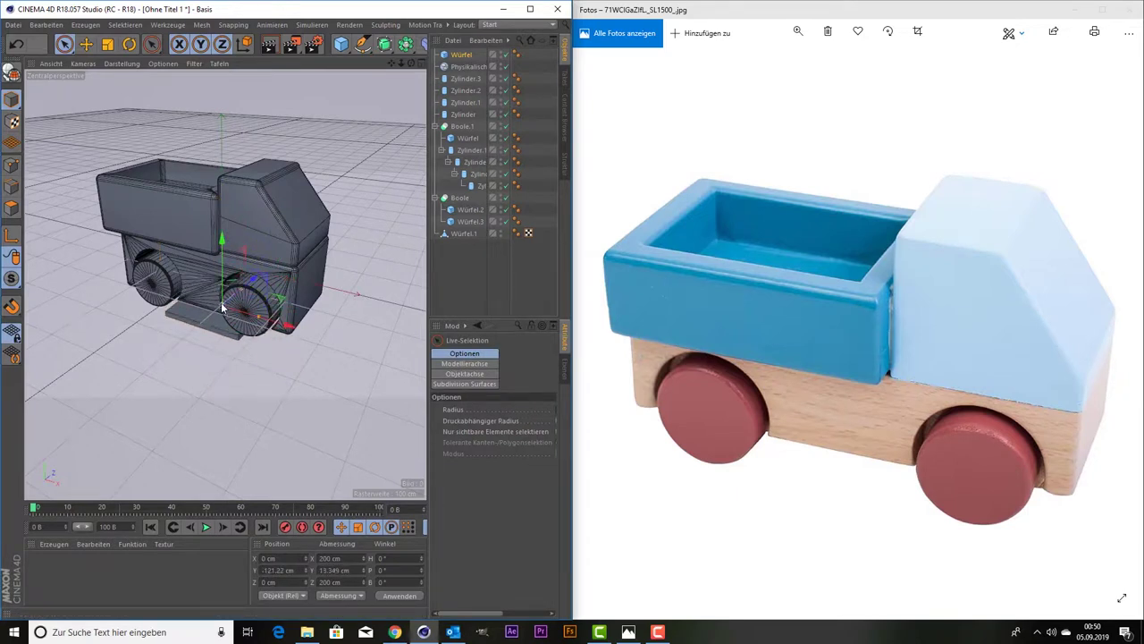
key("t")
left_click_drag(72, 247, 266, 295)
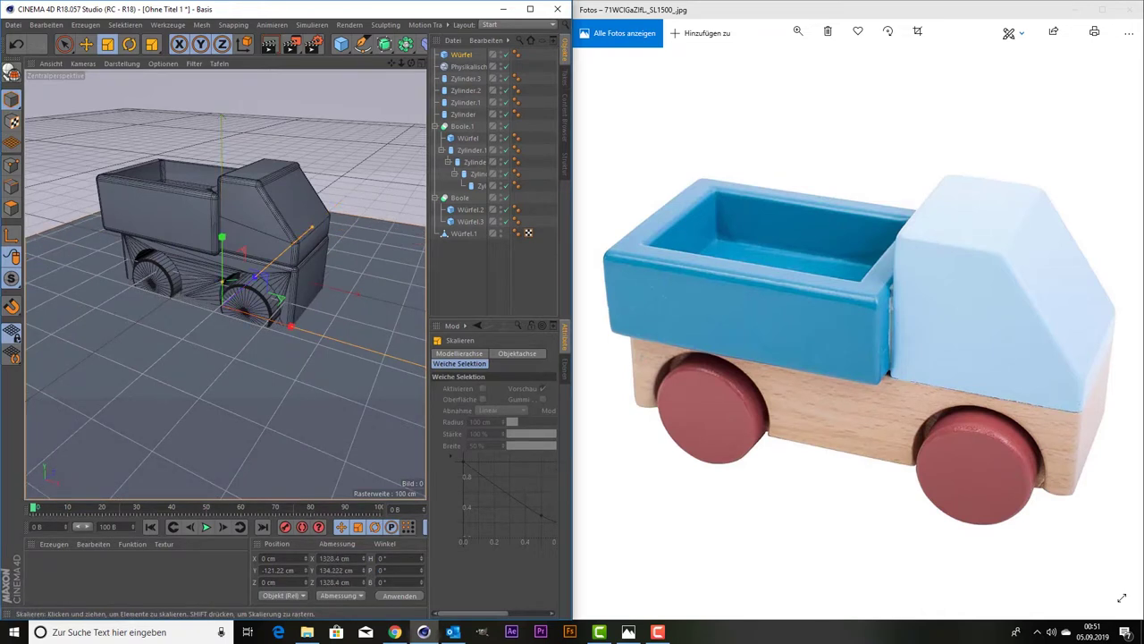
Lower the slab about 42 cm in the maximised Right view.
middle_click(167, 206)
middle_click(172, 349)
key("space")
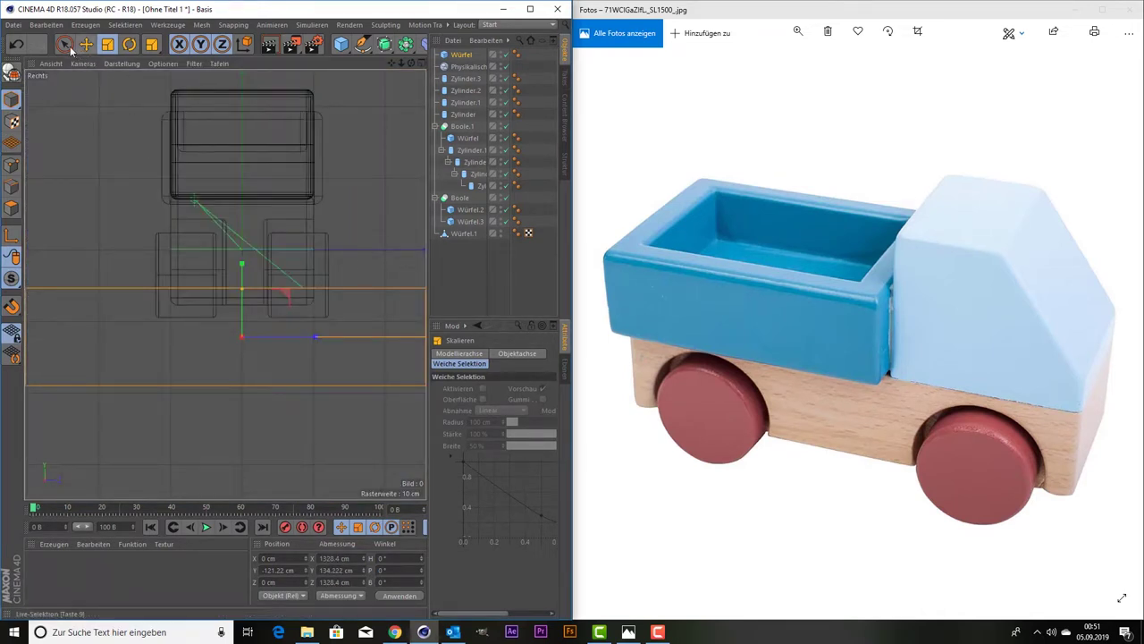
left_click_drag(246, 302, 246, 332)
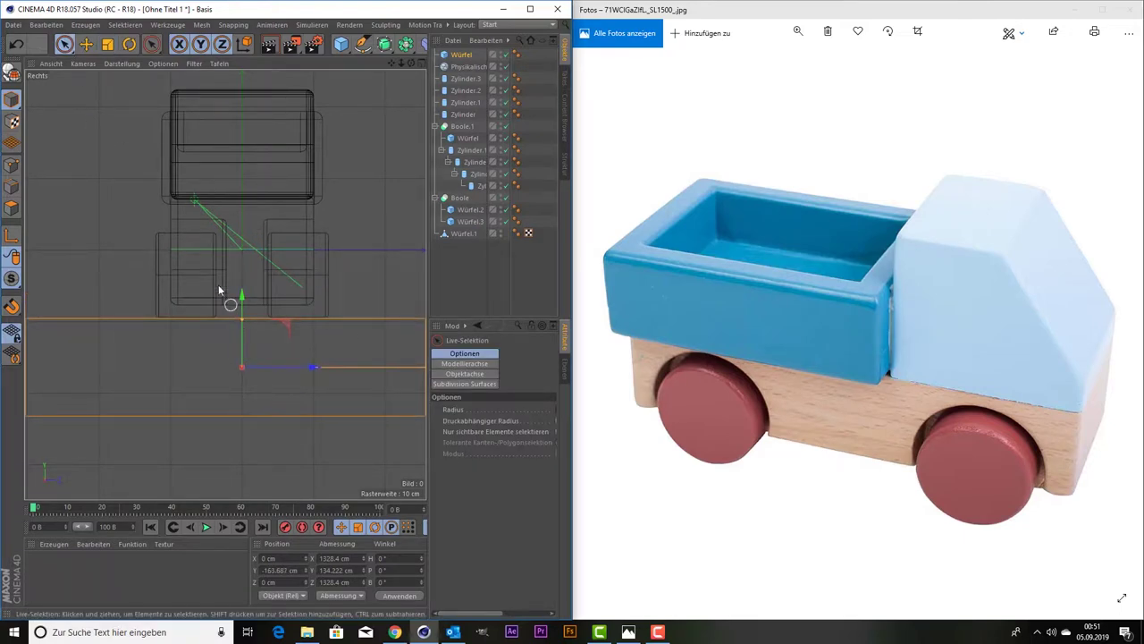
middle_click(185, 224)
middle_click(186, 217)
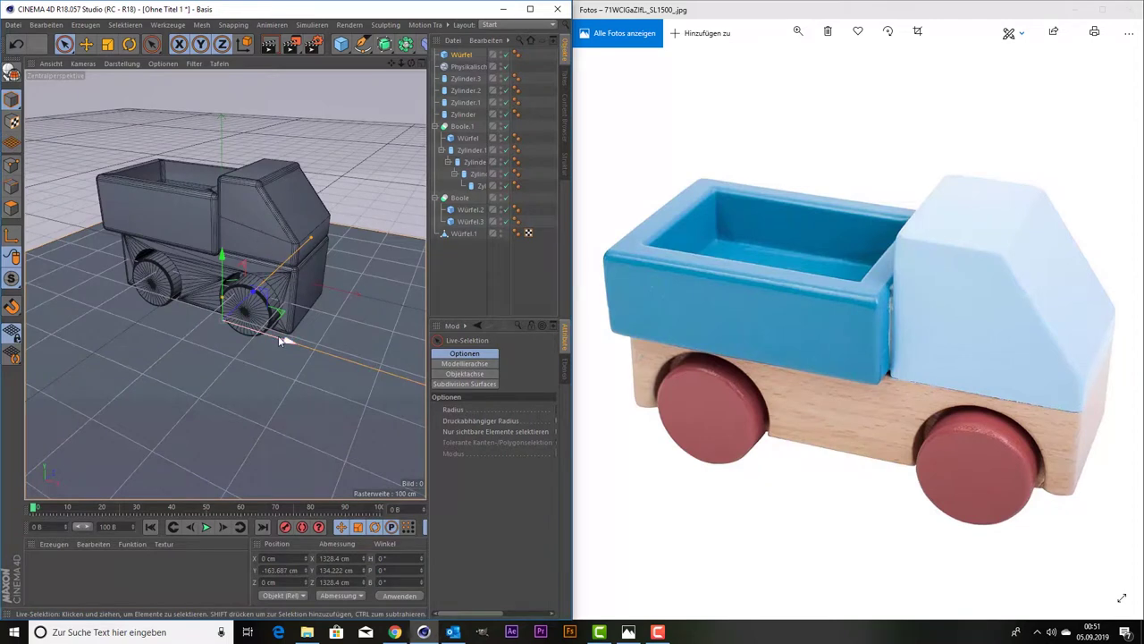
Shift the slab along X, enlarge it to about 1990 cm and settle it at Y −200.489 cm.
left_click_drag(278, 335, 213, 322)
key("space")
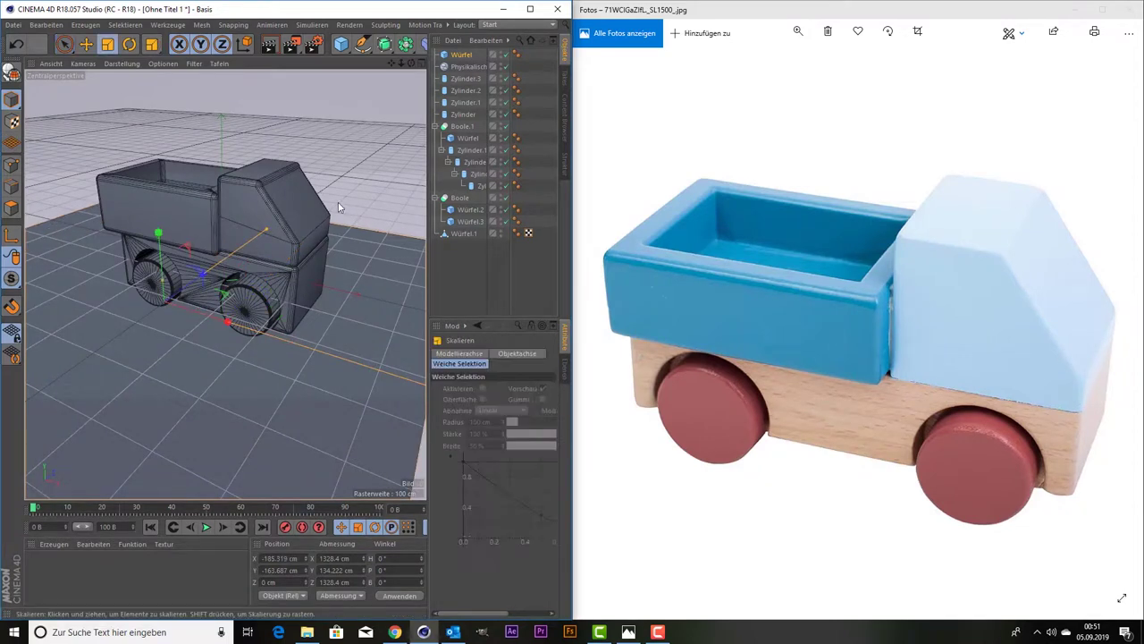
left_click_drag(337, 208, 179, 286)
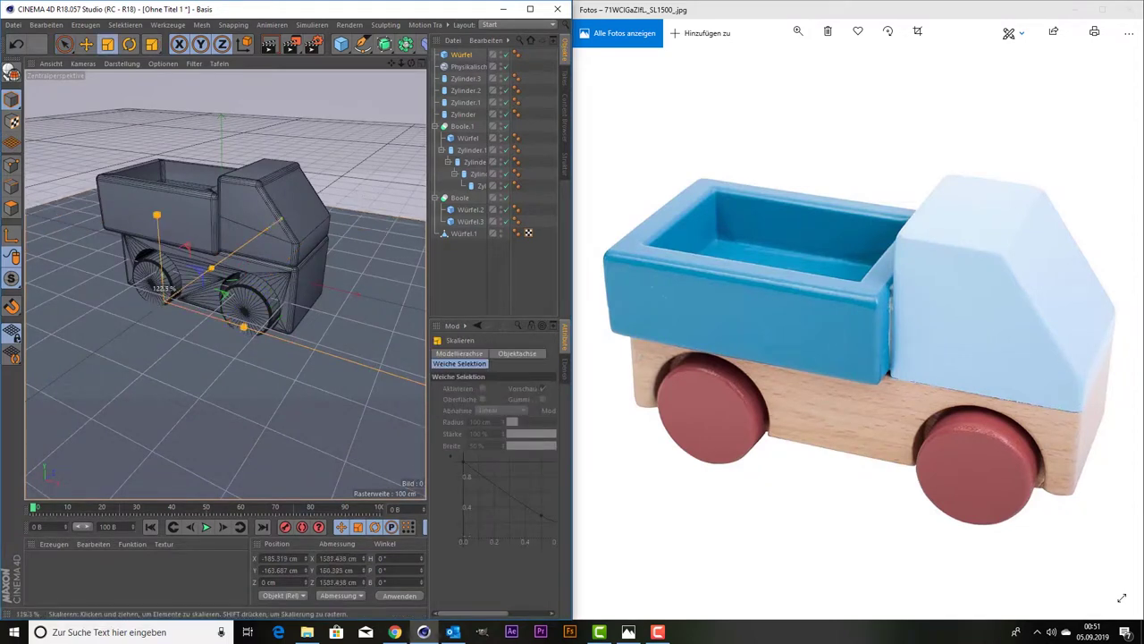
middle_click(178, 286)
key("space")
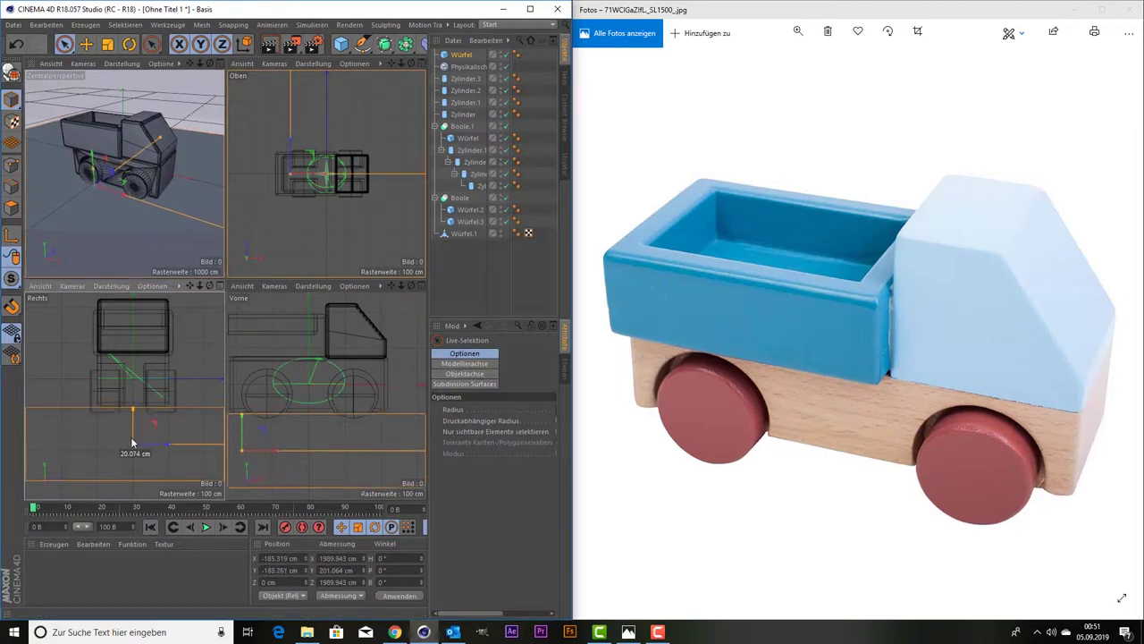
left_click_drag(131, 441, 125, 440)
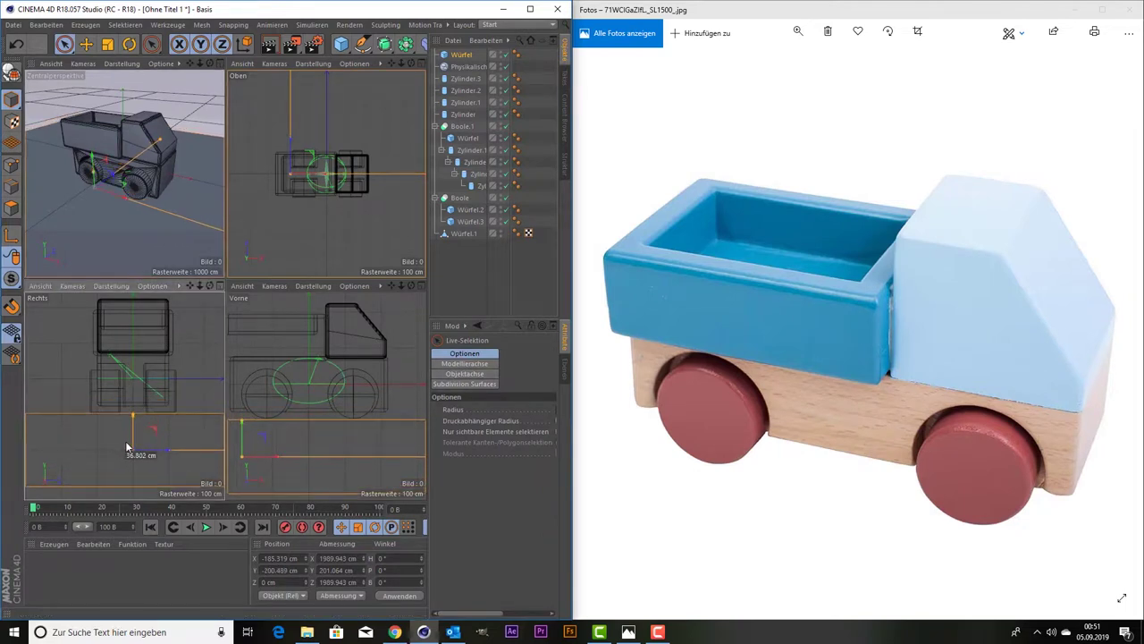
middle_click(129, 214)
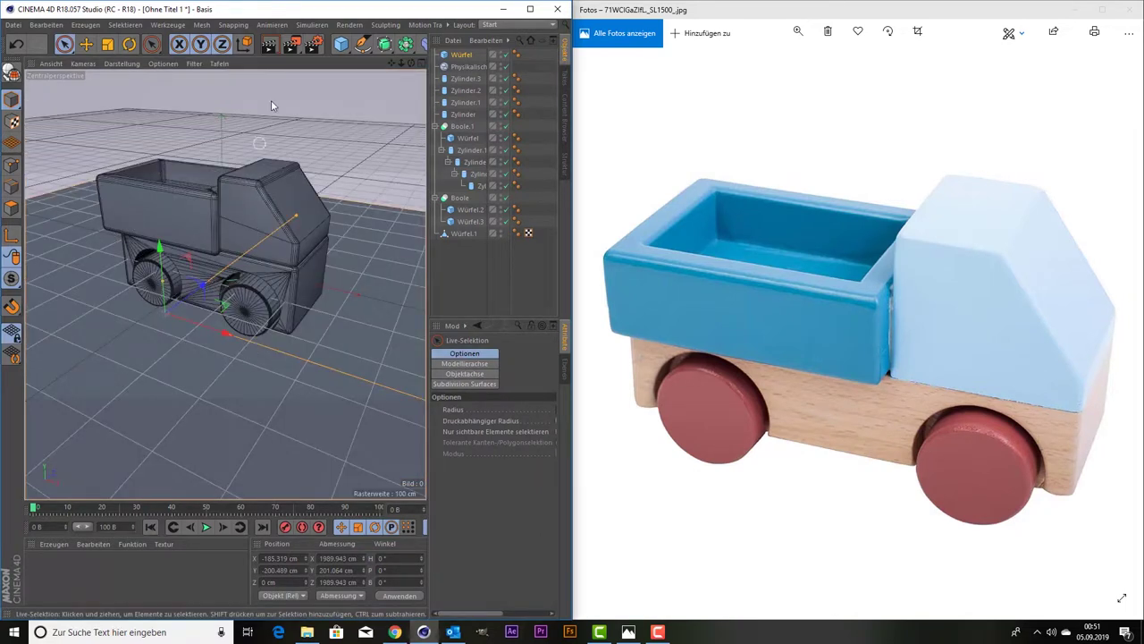
left_click_drag(275, 13, 275, 223)
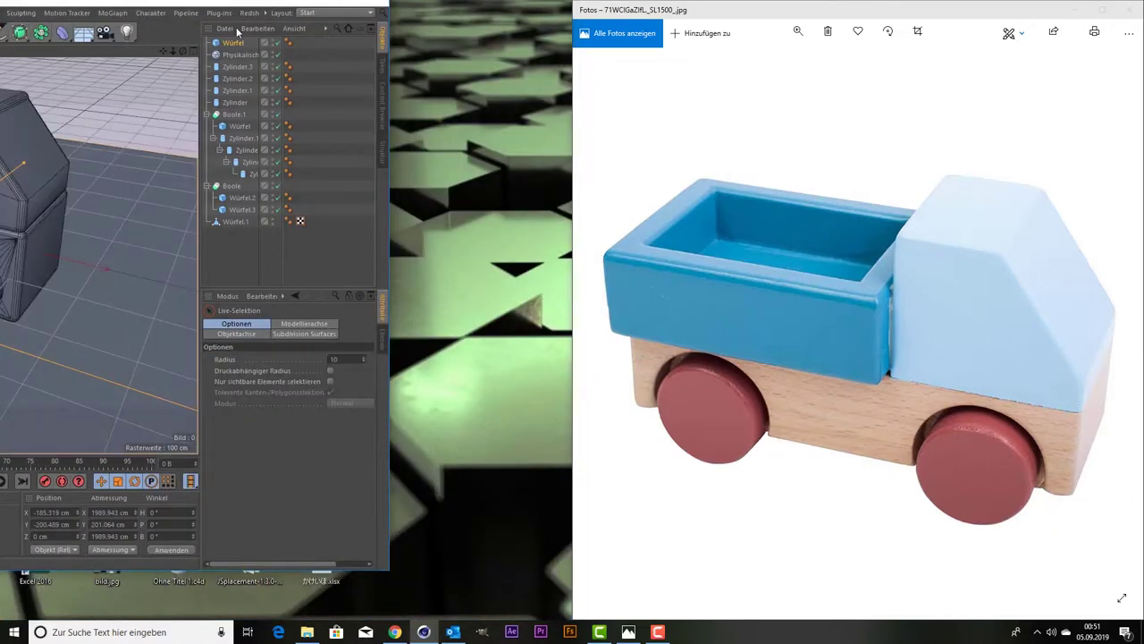
Maximise the window, recentre the truck, check the reference photo and create the default material Mat.
left_click_drag(232, 7, 231, 2)
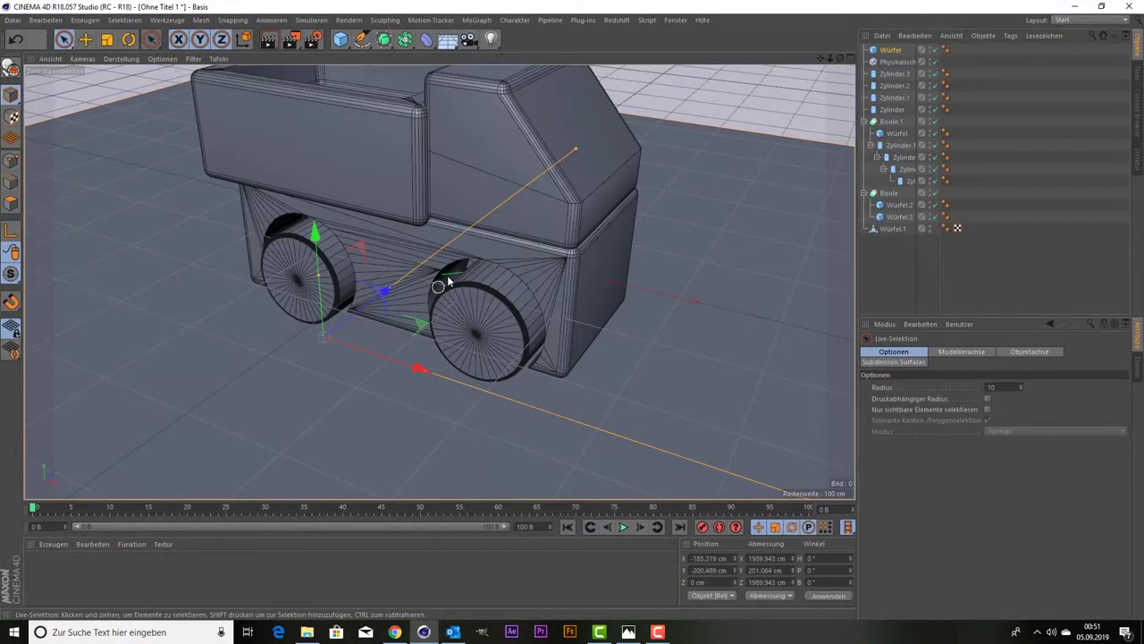
left_click_drag(821, 58, 439, 283)
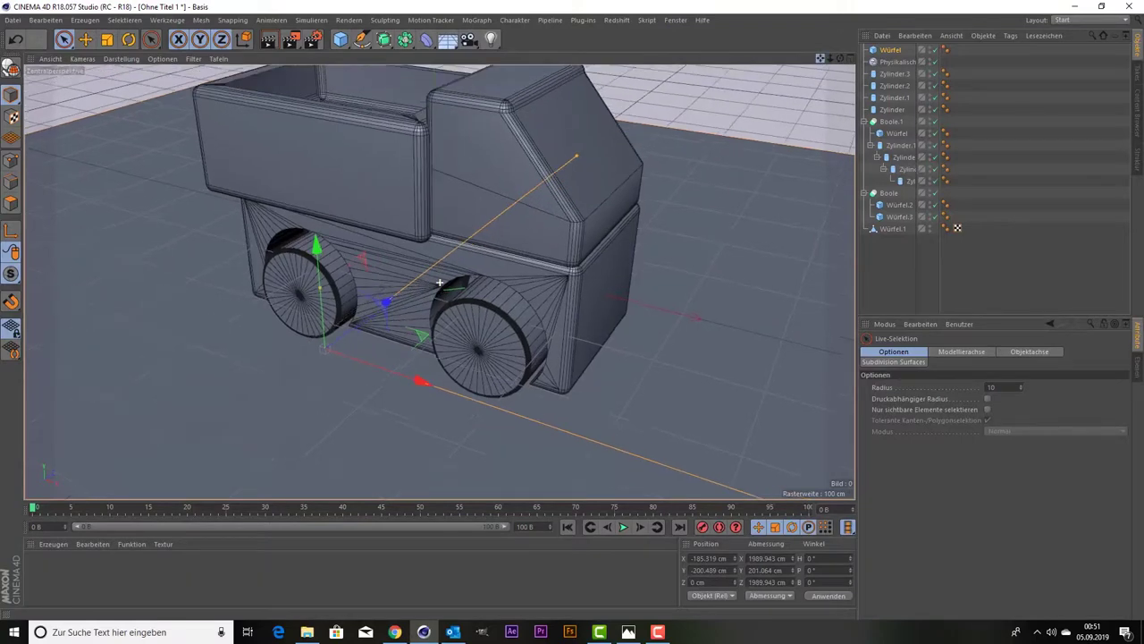
scroll(439, 283, "down", 3)
scroll(662, 179, "down", 3)
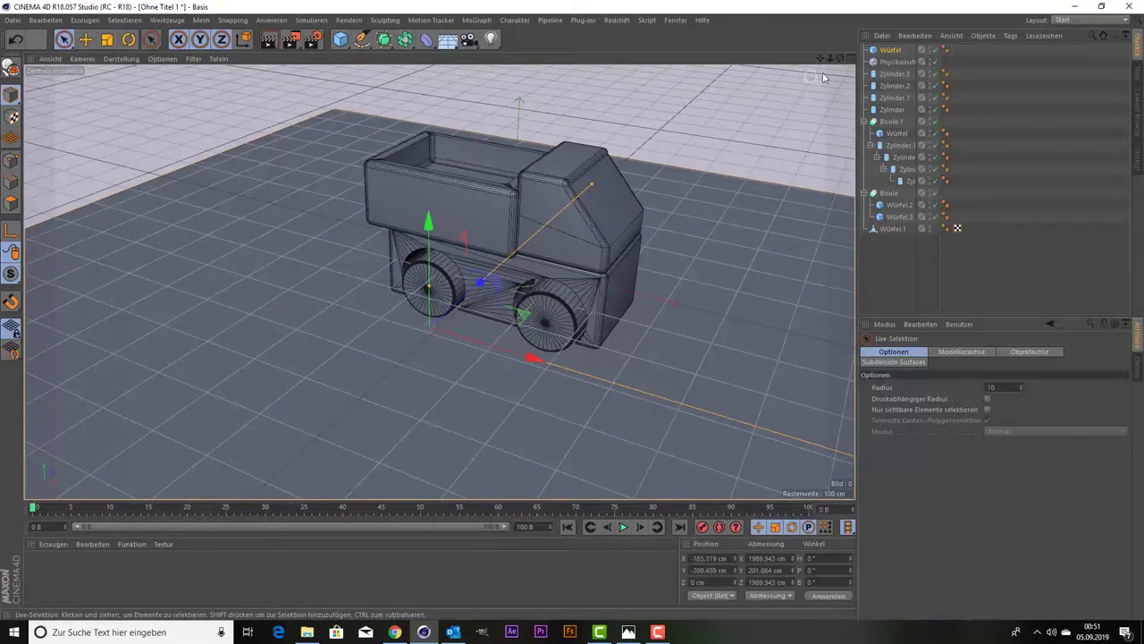
left_click_drag(820, 59, 180, 455)
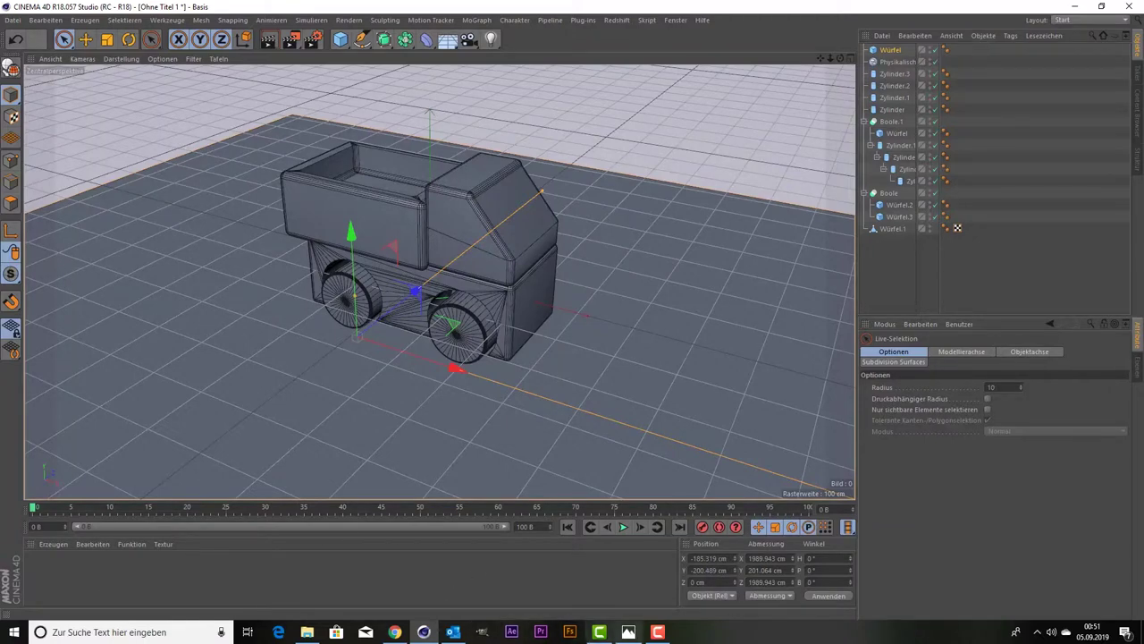
left_click(628, 632)
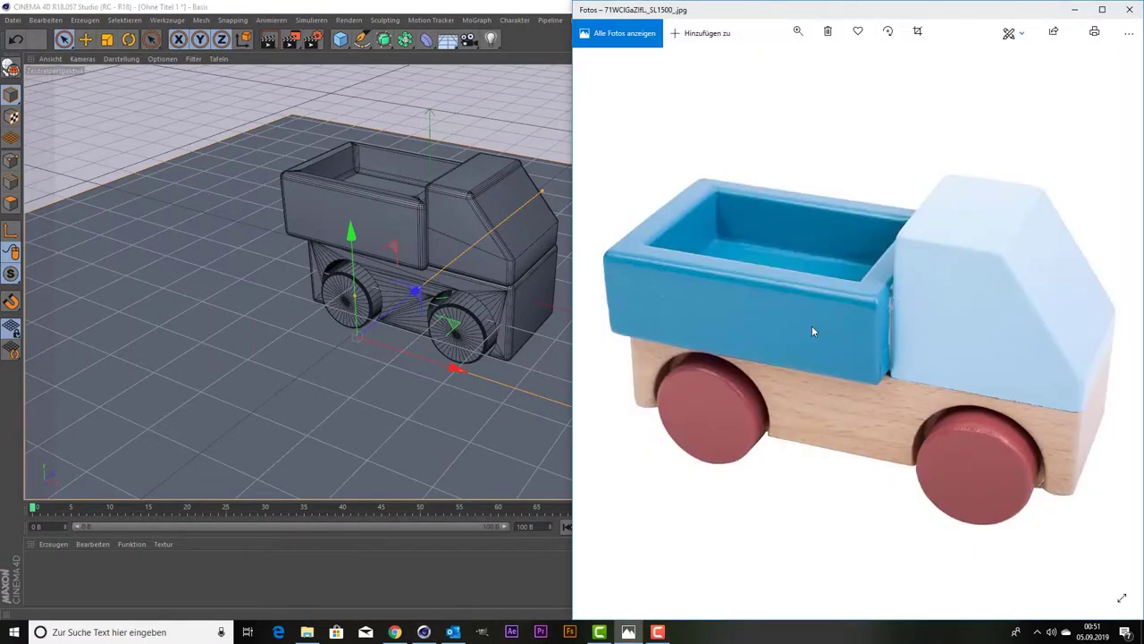
double_click(96, 586)
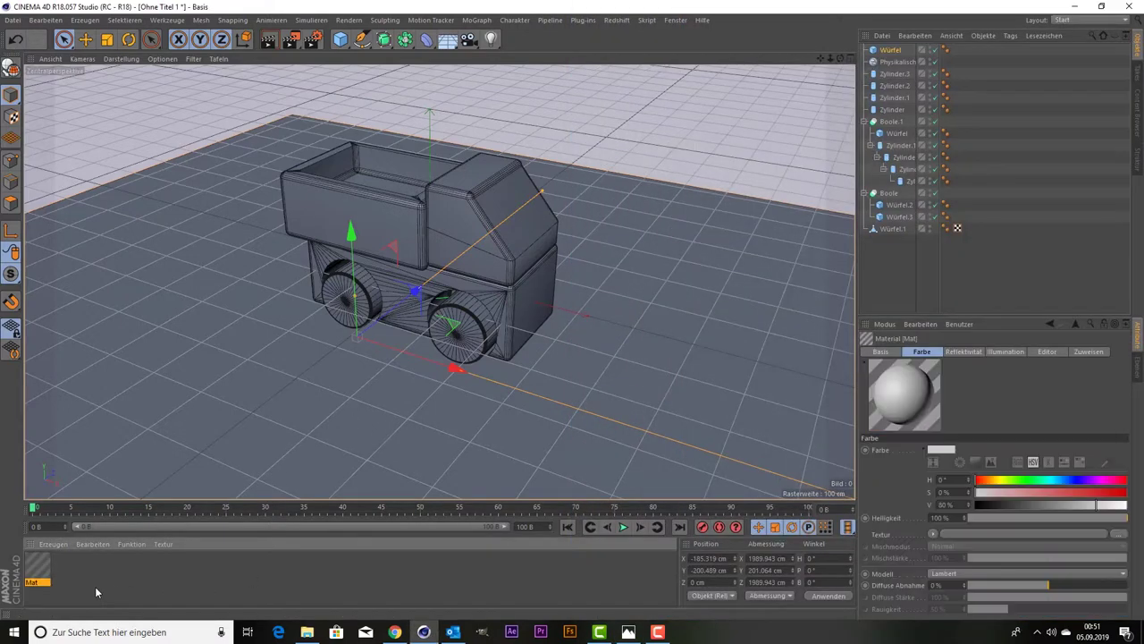
Set the Mat material's colour to turquoise: hue 179°, saturation 100%.
double_click(38, 566)
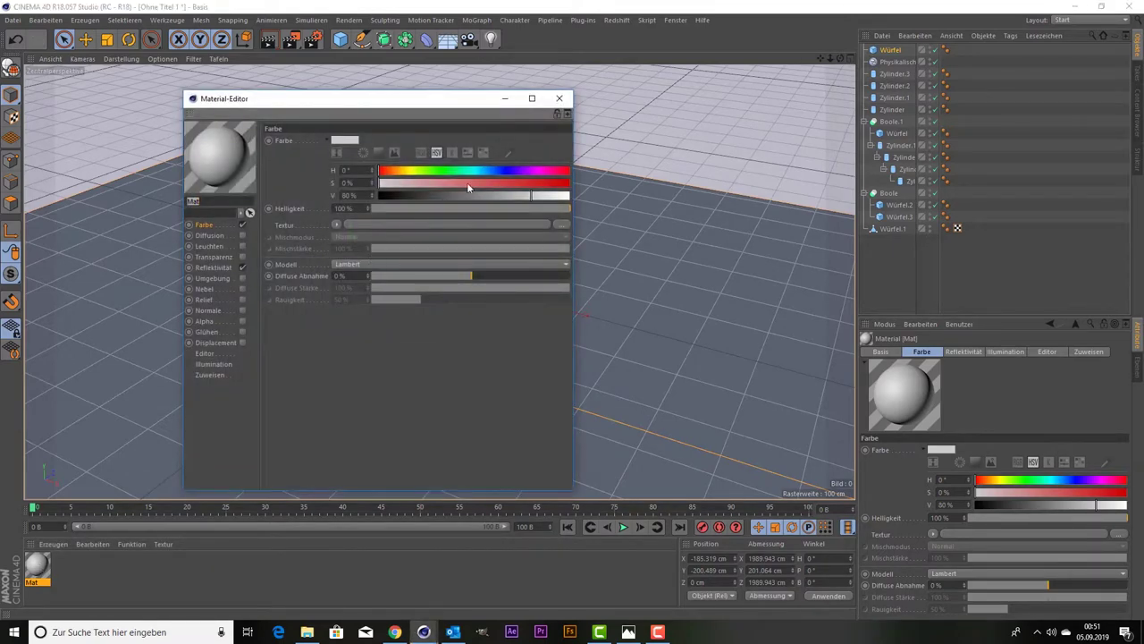
left_click(475, 170)
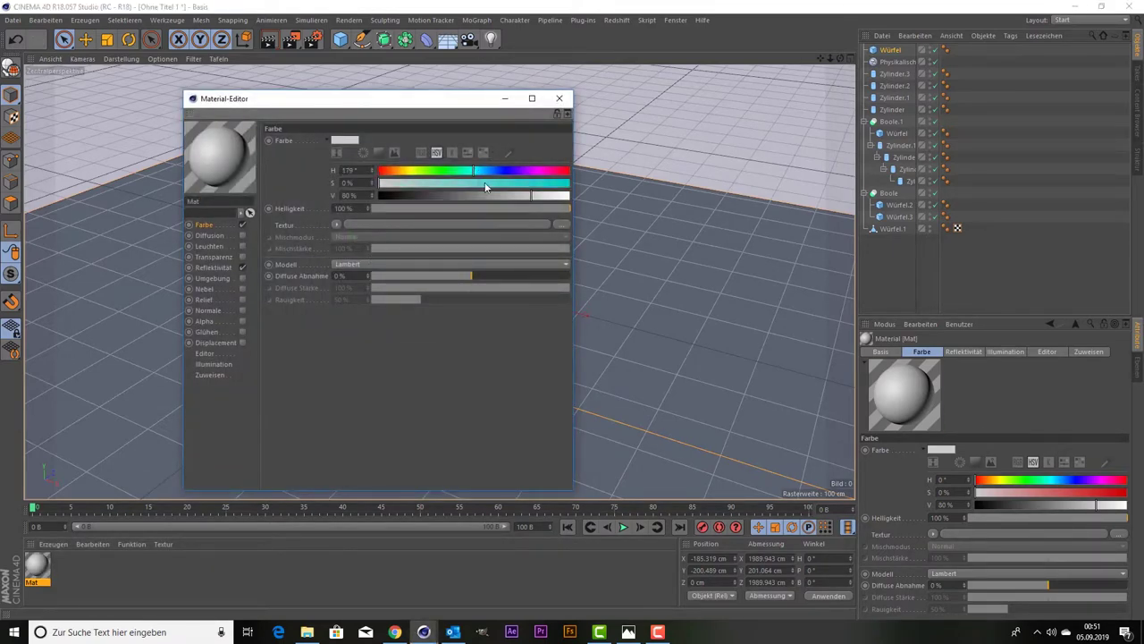
left_click(525, 182)
left_click_drag(584, 194, 606, 189)
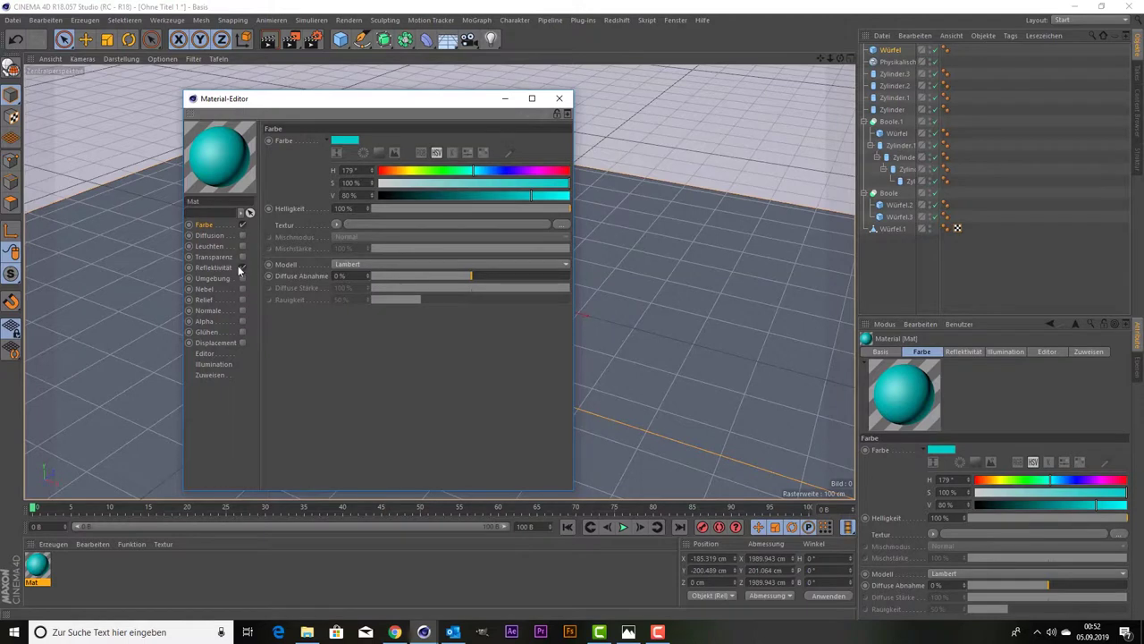
left_click(338, 225)
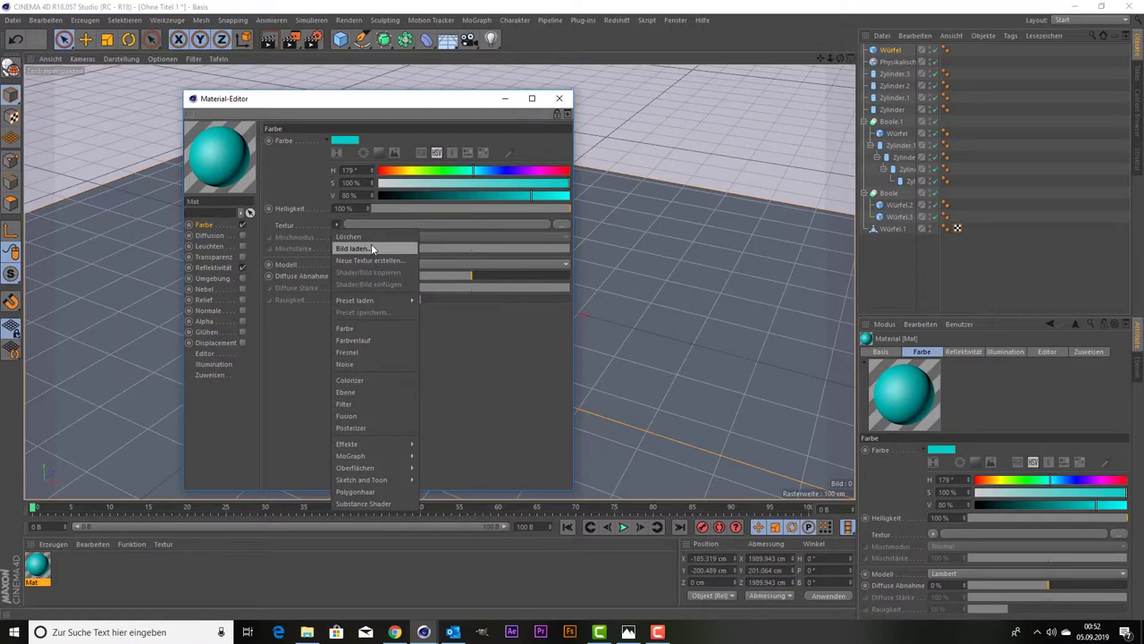
Enable Mat's Relief channel and browse to the IDesignish Textures folder for an image.
left_click(212, 258)
left_click(219, 302)
left_click(242, 300)
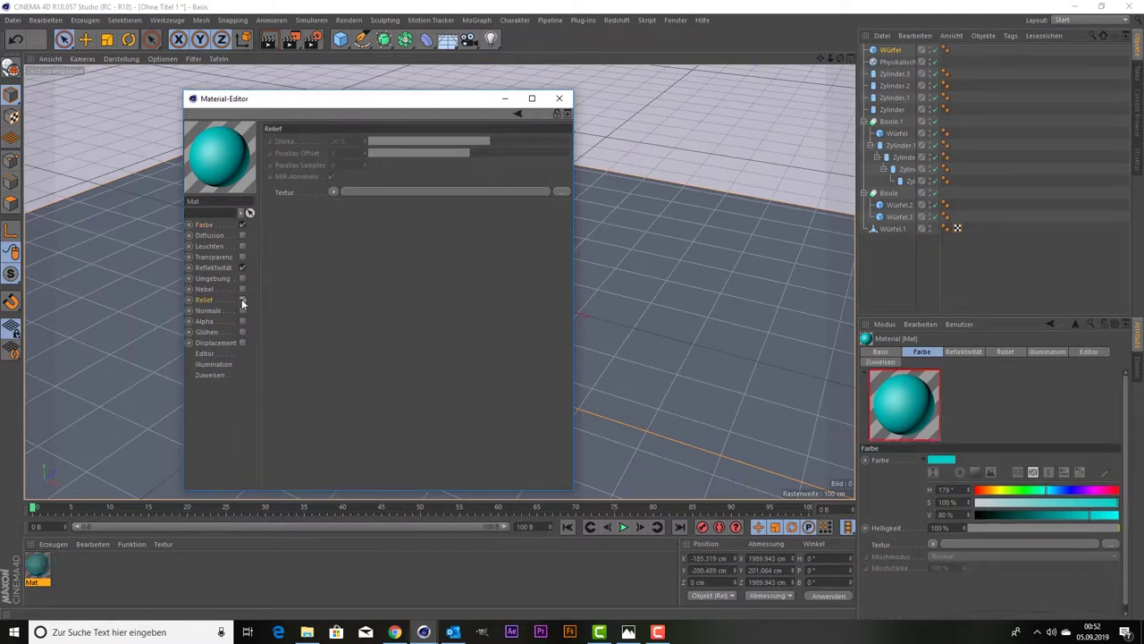
left_click(332, 192)
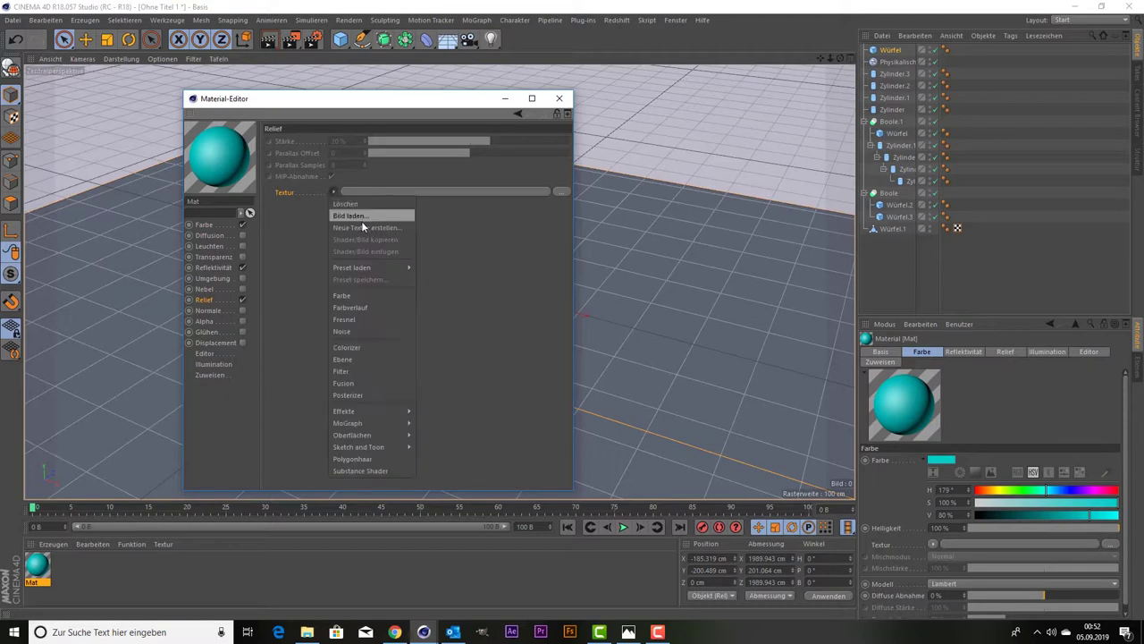
left_click(361, 221)
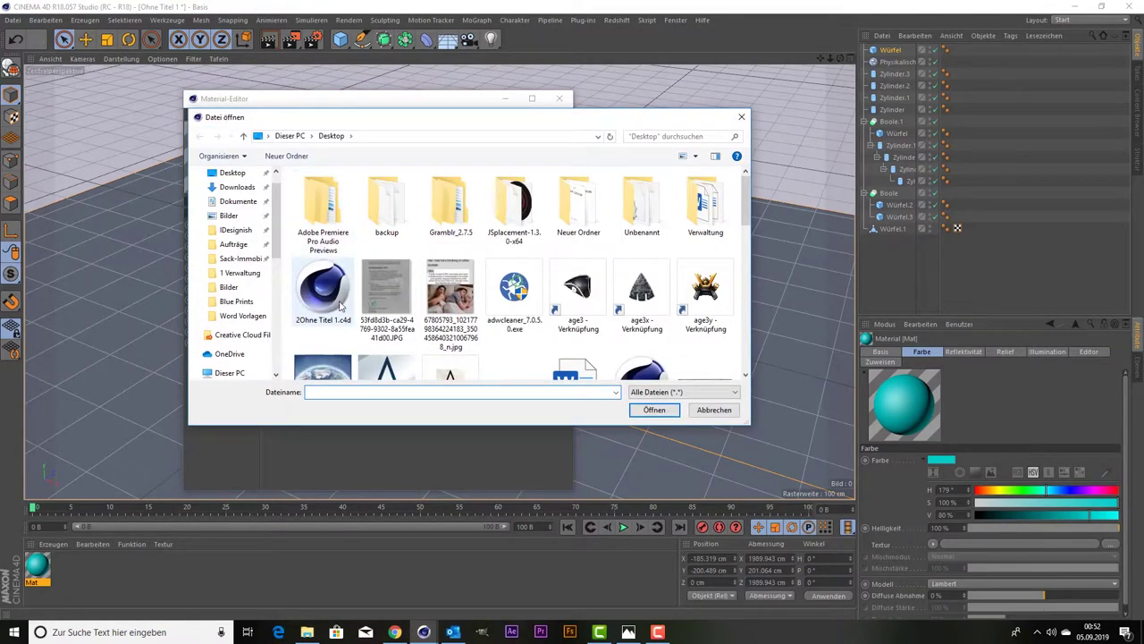
scroll(337, 291, "down", 3)
left_click(237, 231)
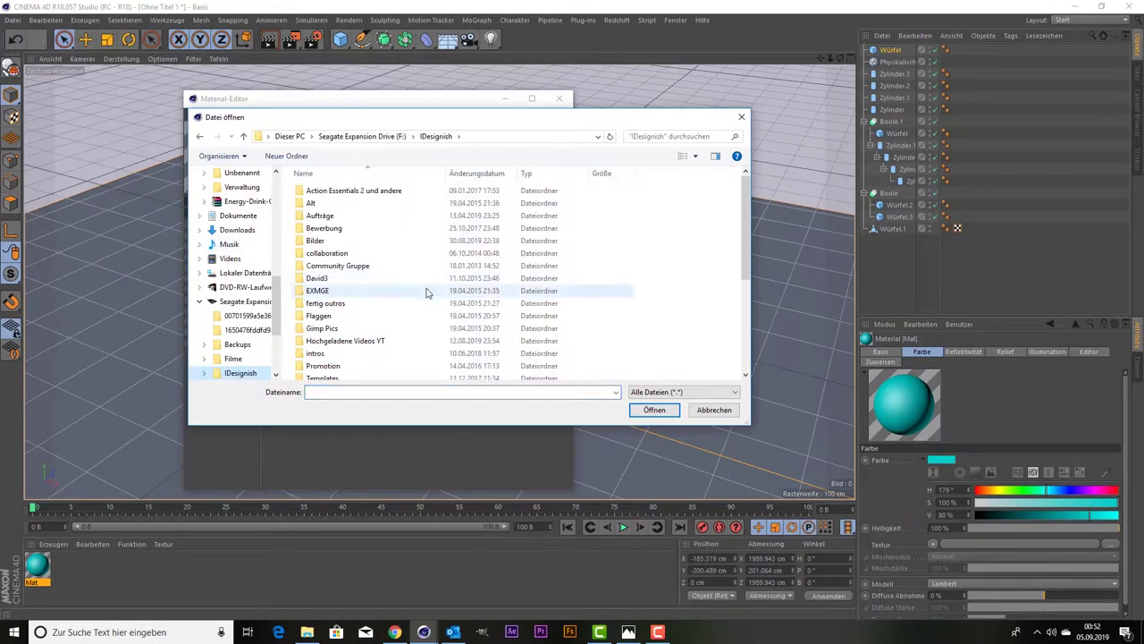
scroll(355, 276, "down", 1)
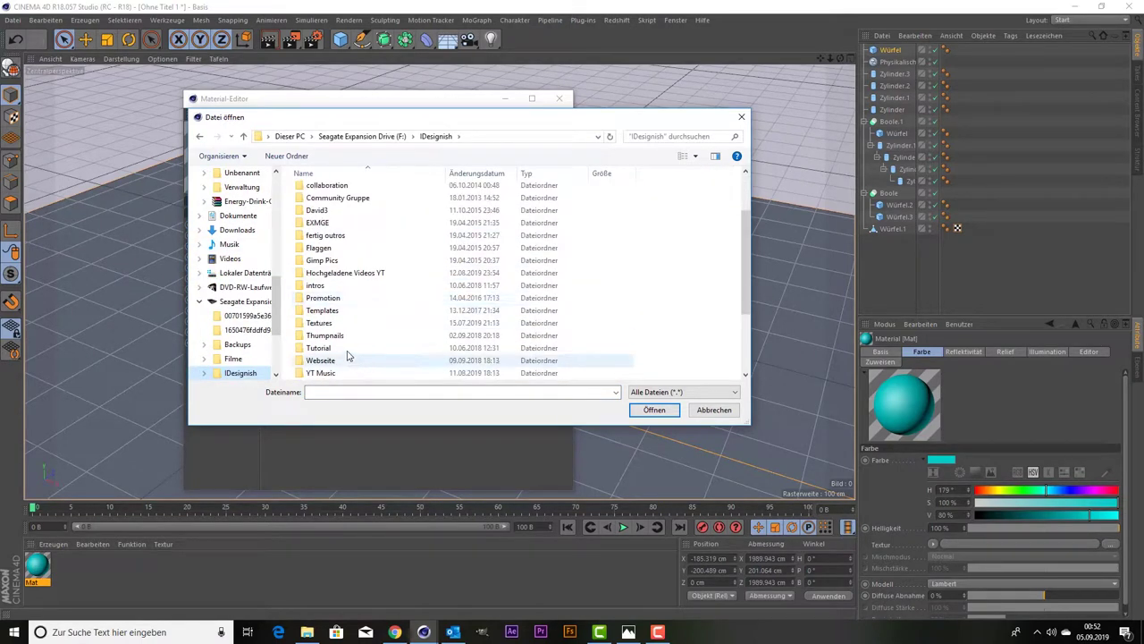
left_click(333, 323)
Load the plank wood texture from the wood folder as the relief image, without copying it.
double_click(333, 324)
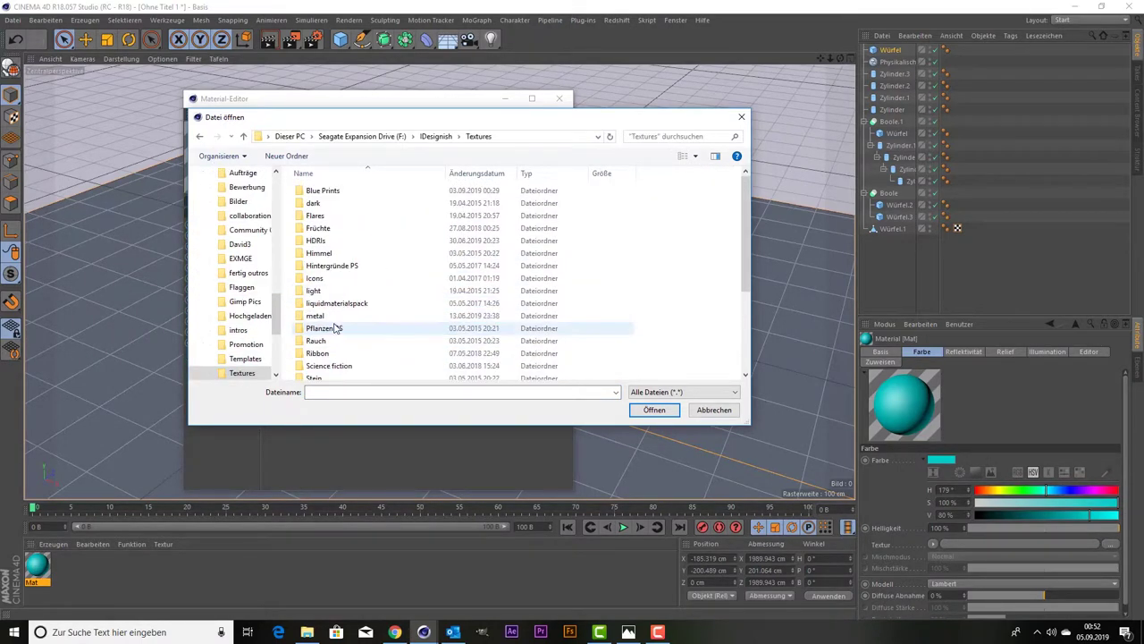
scroll(333, 328, "down", 3)
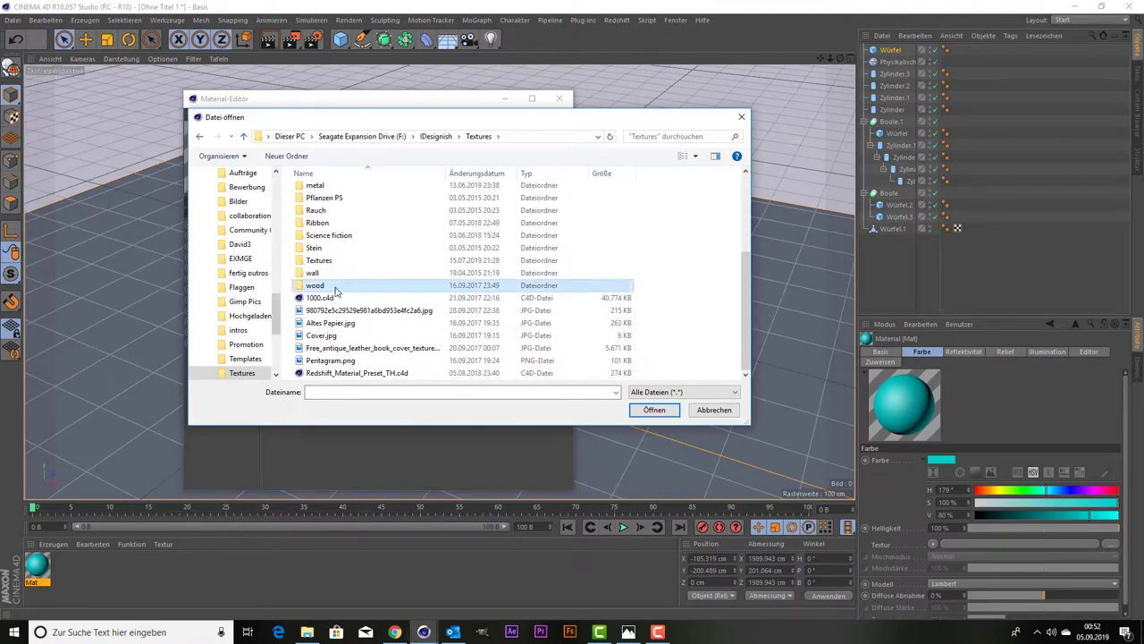
double_click(338, 285)
scroll(531, 374, "down", 1)
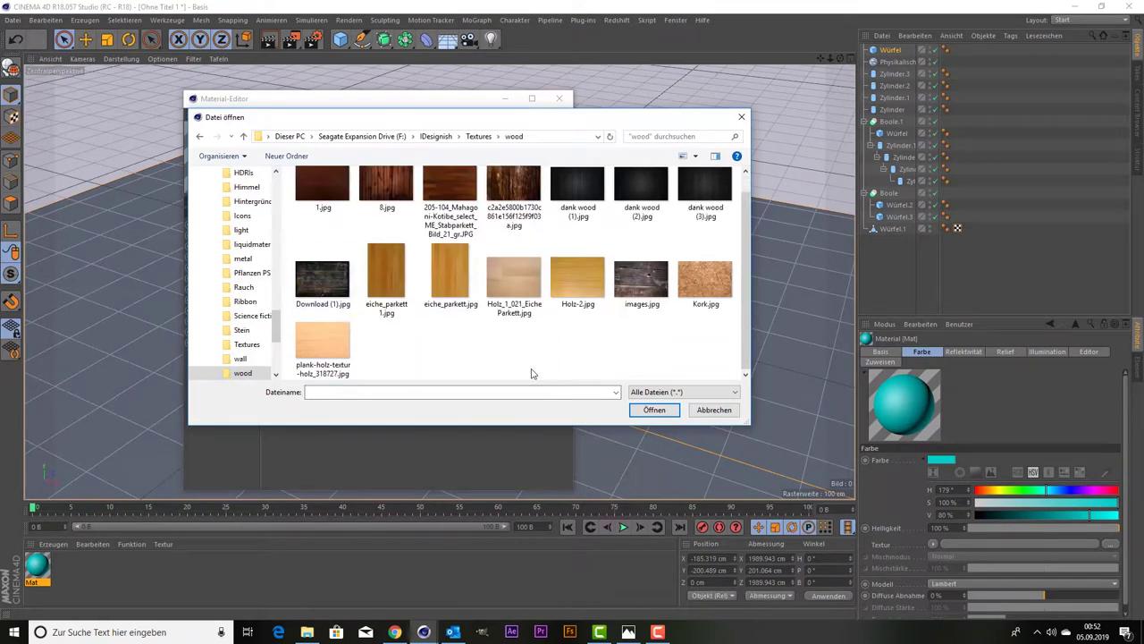
left_click(324, 357)
double_click(323, 358)
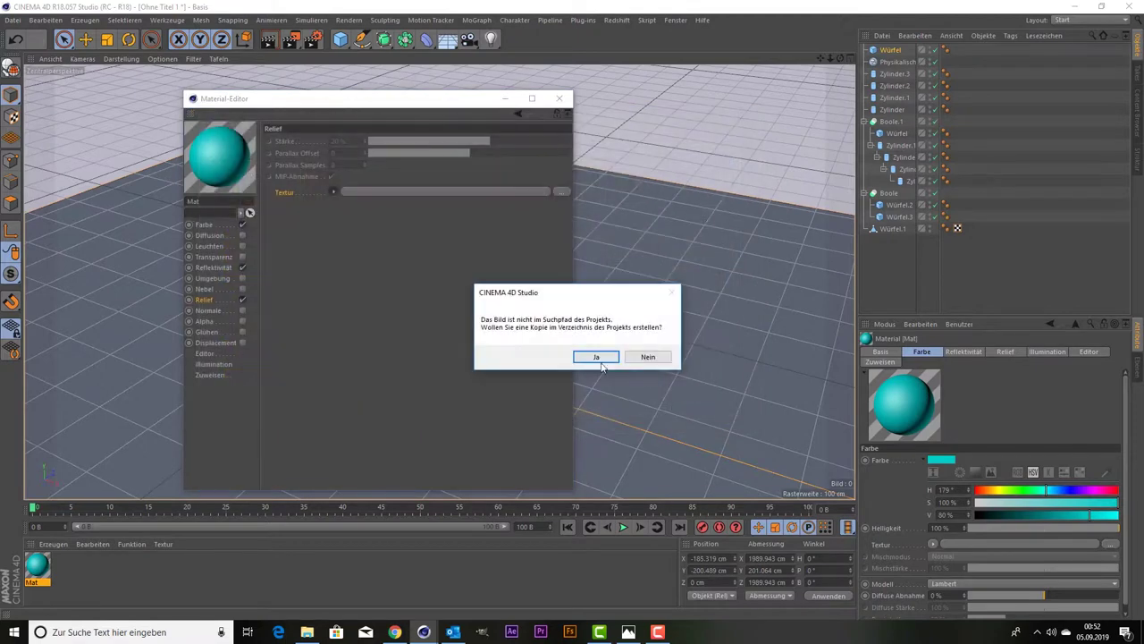
left_click(642, 356)
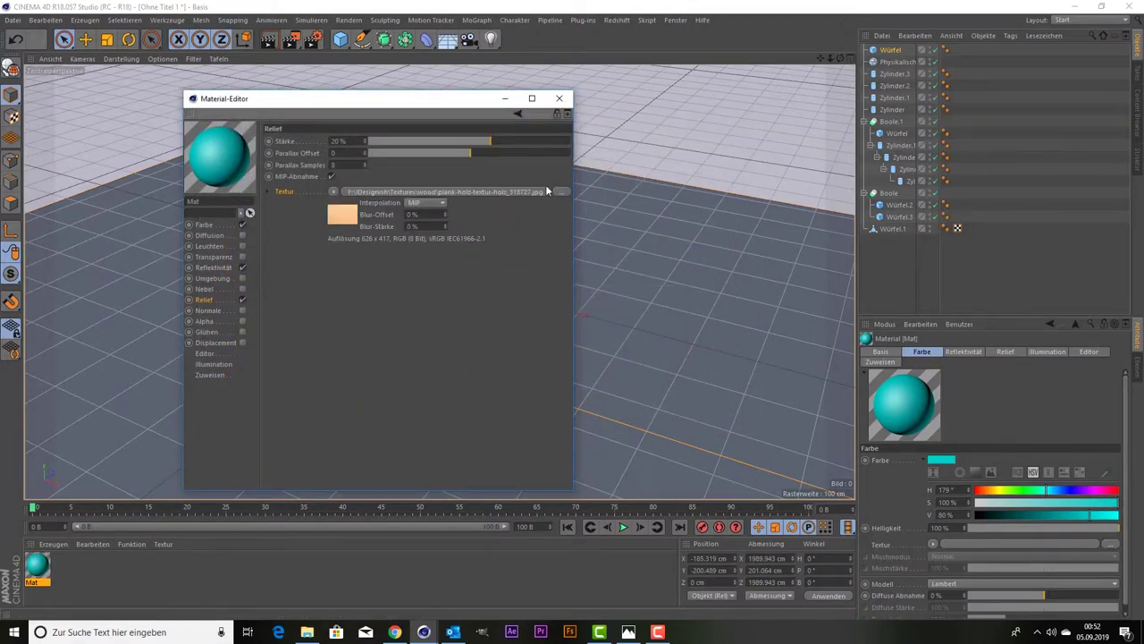
Set the relief strength to 100% and apply Mat to the truck's cab.
left_click_drag(486, 141, 588, 140)
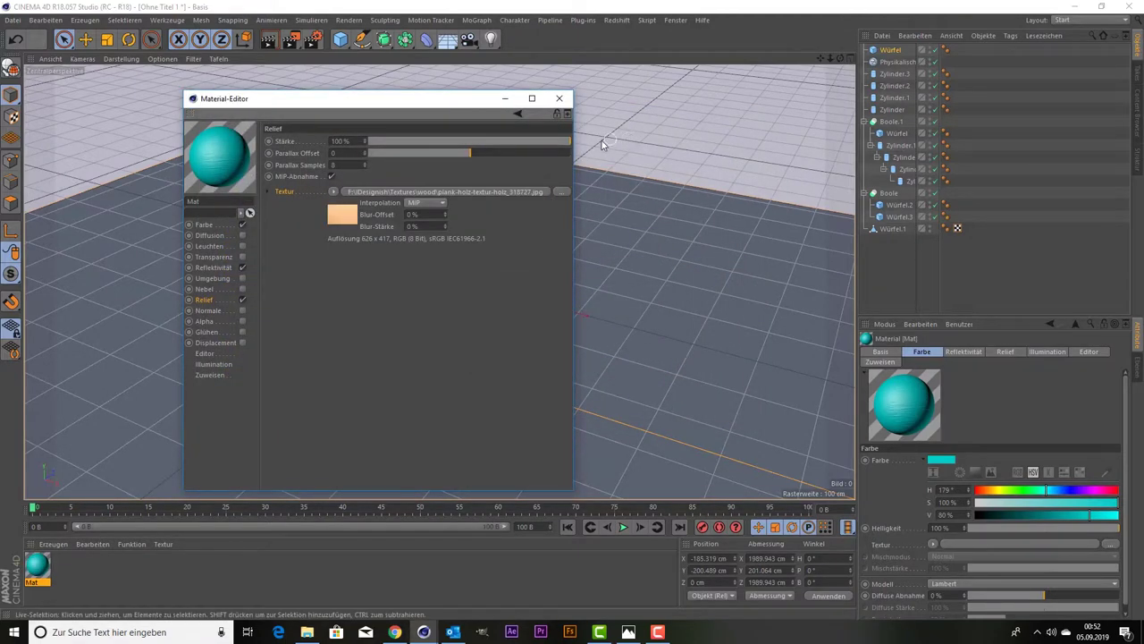
left_click(558, 100)
left_click_drag(45, 570, 509, 199)
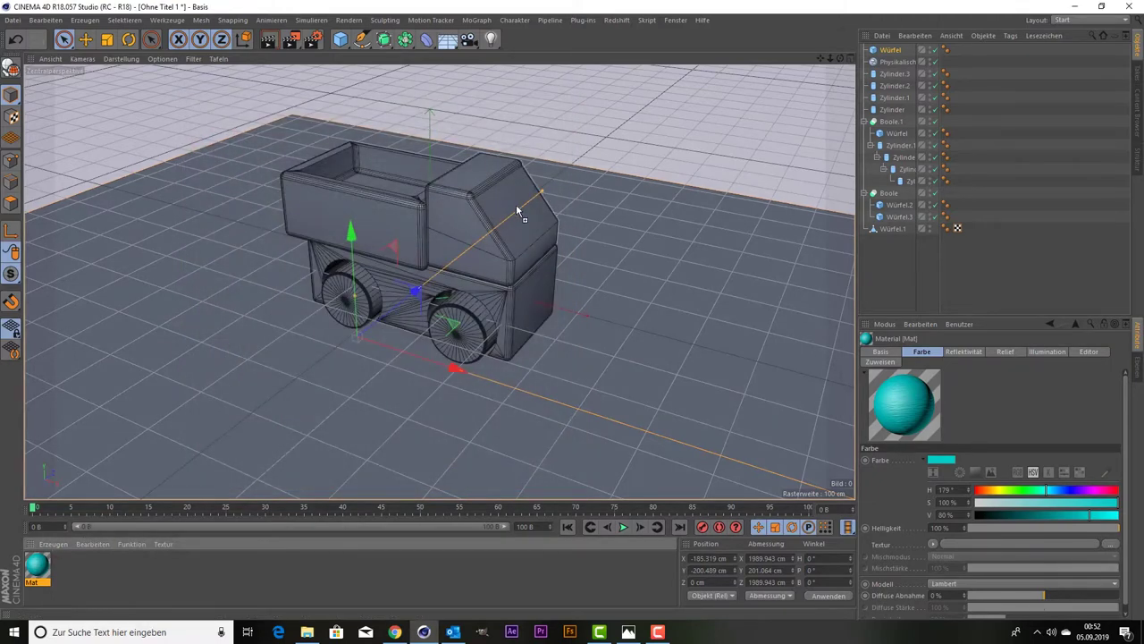
Enable the Ambient Occlusion and Global Illumination render effects in Render Settings.
left_click(312, 38)
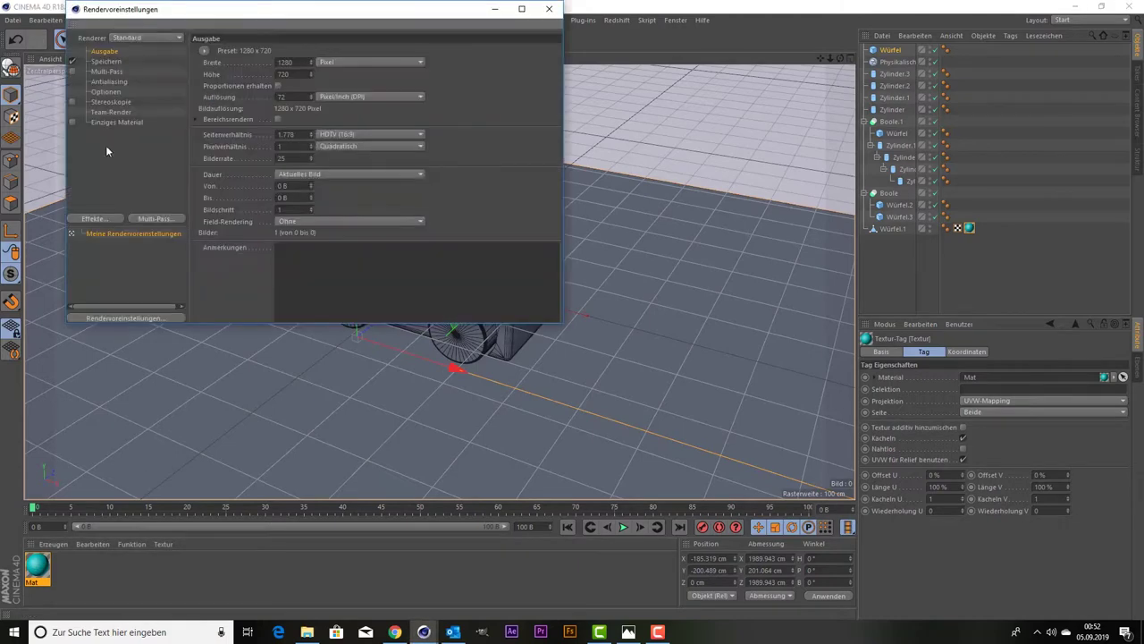
left_click(100, 219)
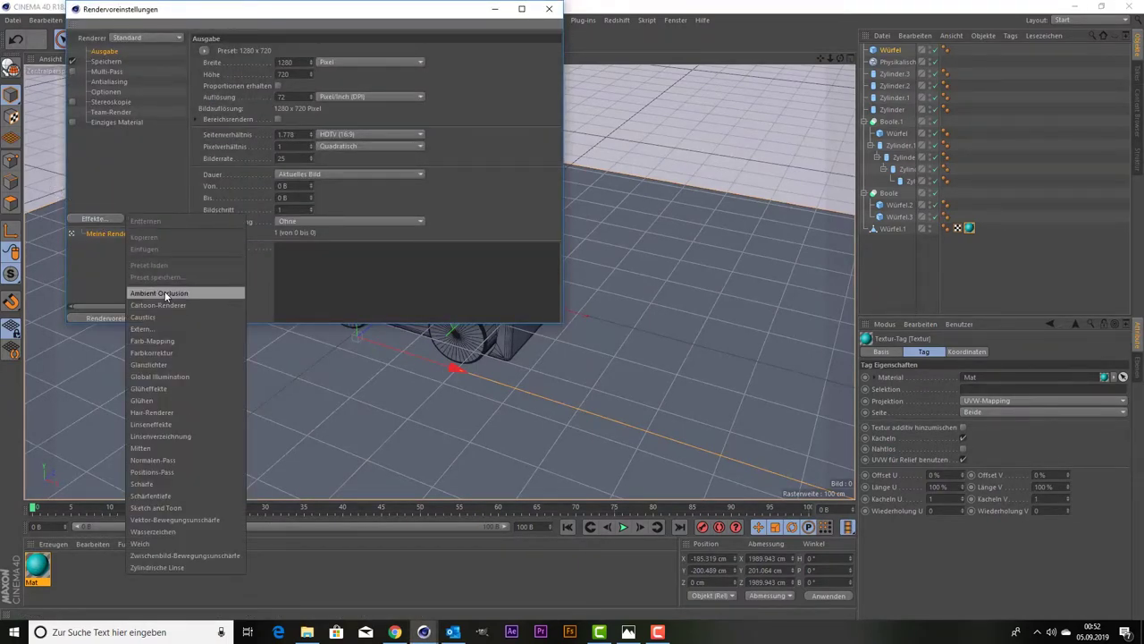
left_click(165, 292)
left_click(90, 219)
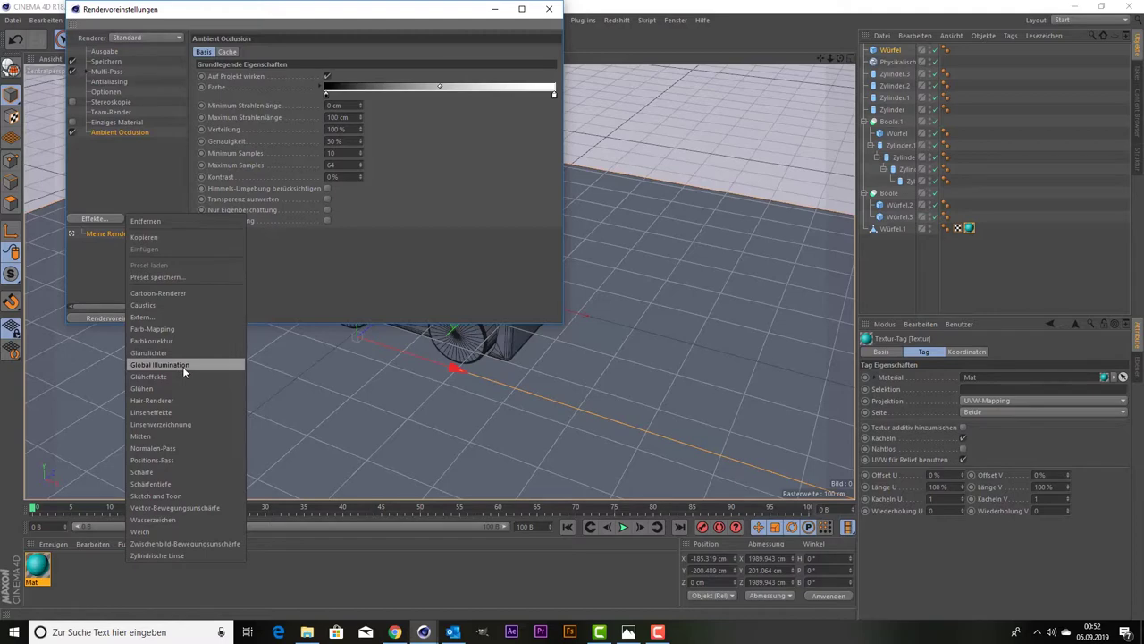
left_click(183, 366)
left_click(549, 9)
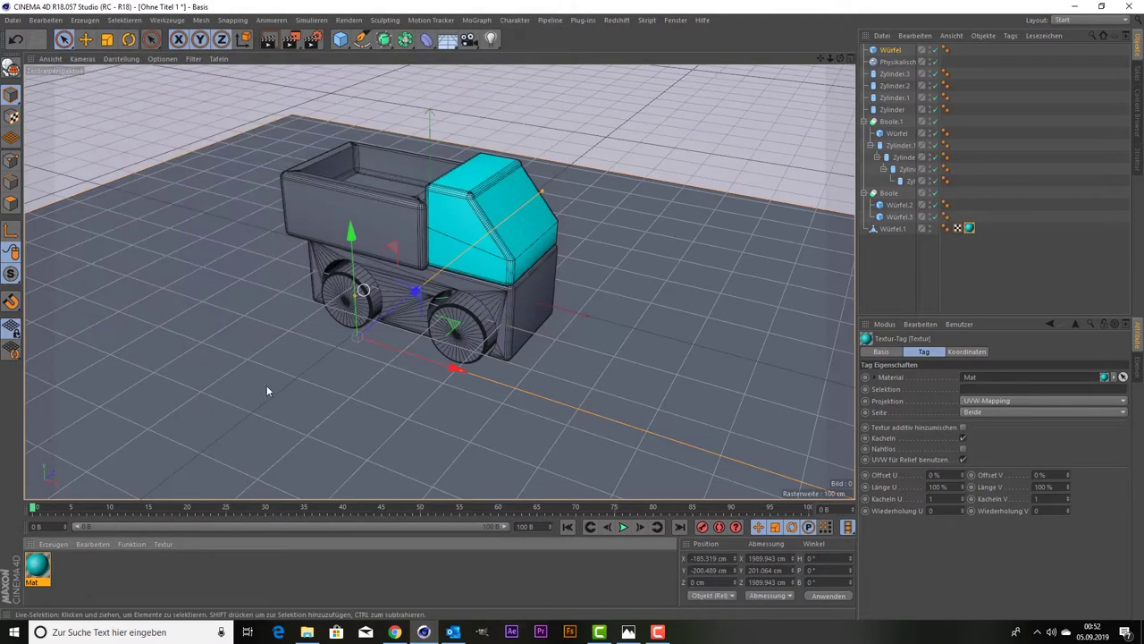
Create a new material on the floor and load eiche_parkett.jpg as its colour texture.
double_click(64, 574)
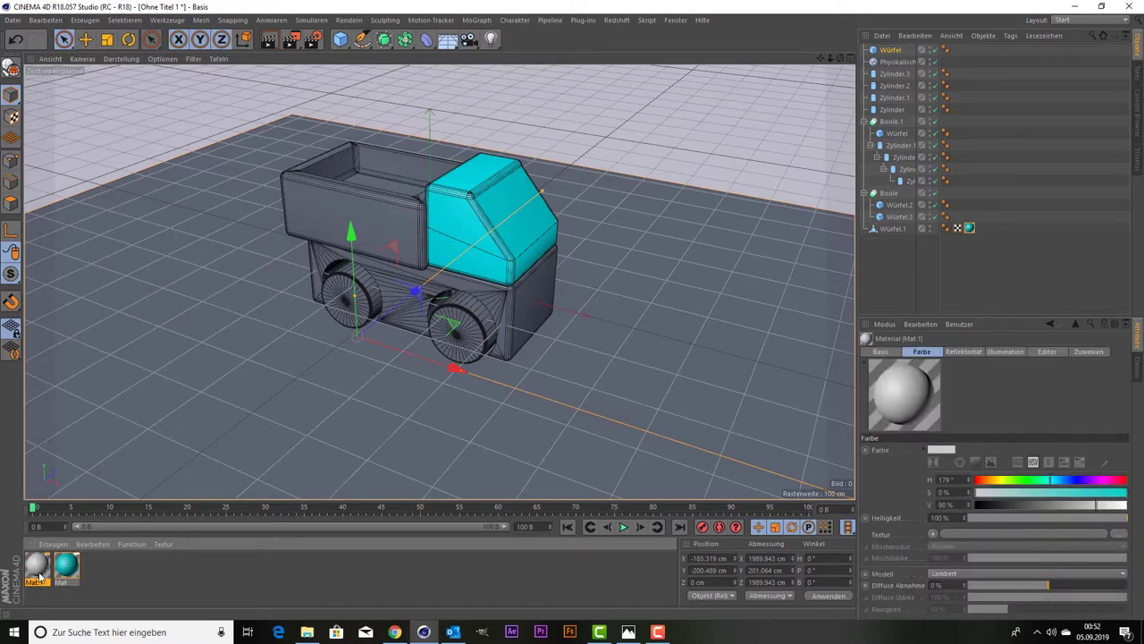
left_click_drag(40, 579, 166, 357)
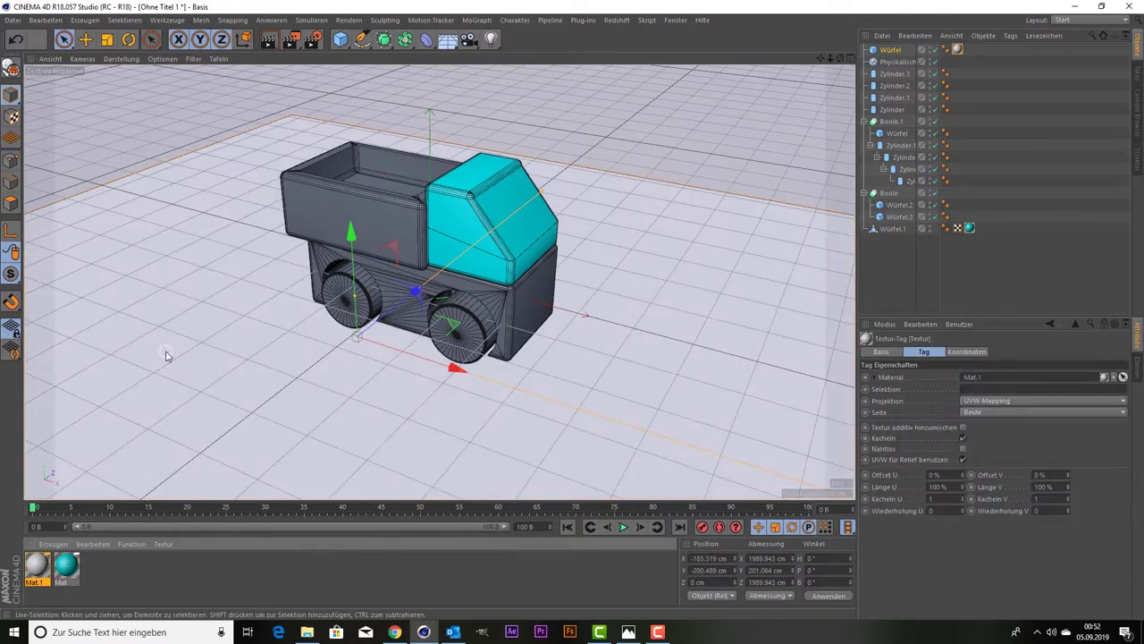
double_click(39, 567)
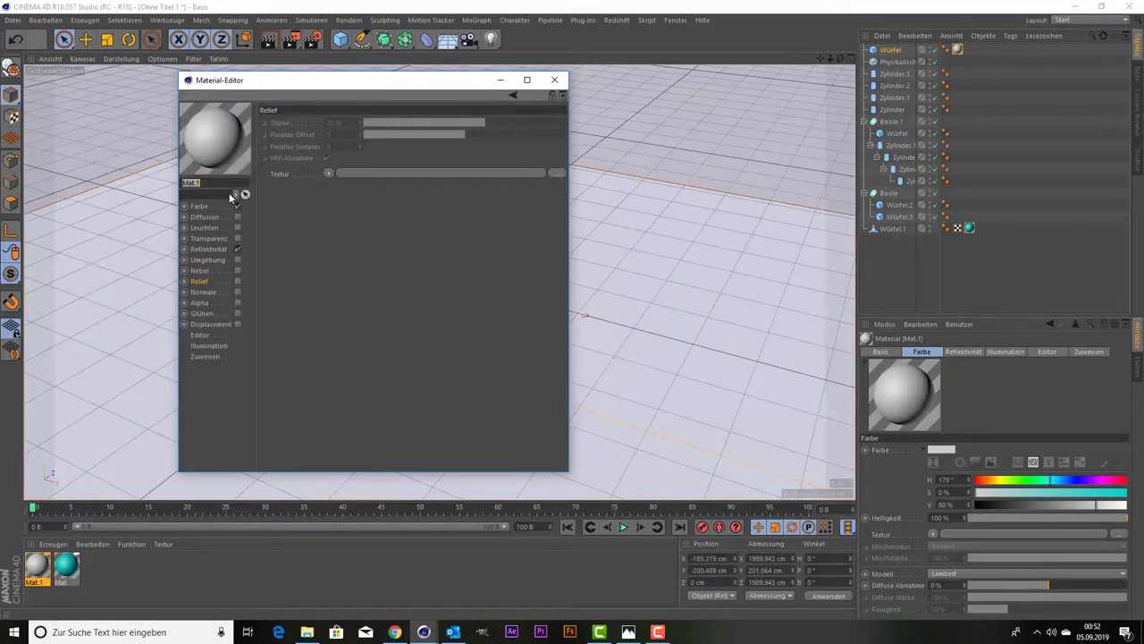
left_click(198, 207)
left_click(330, 204)
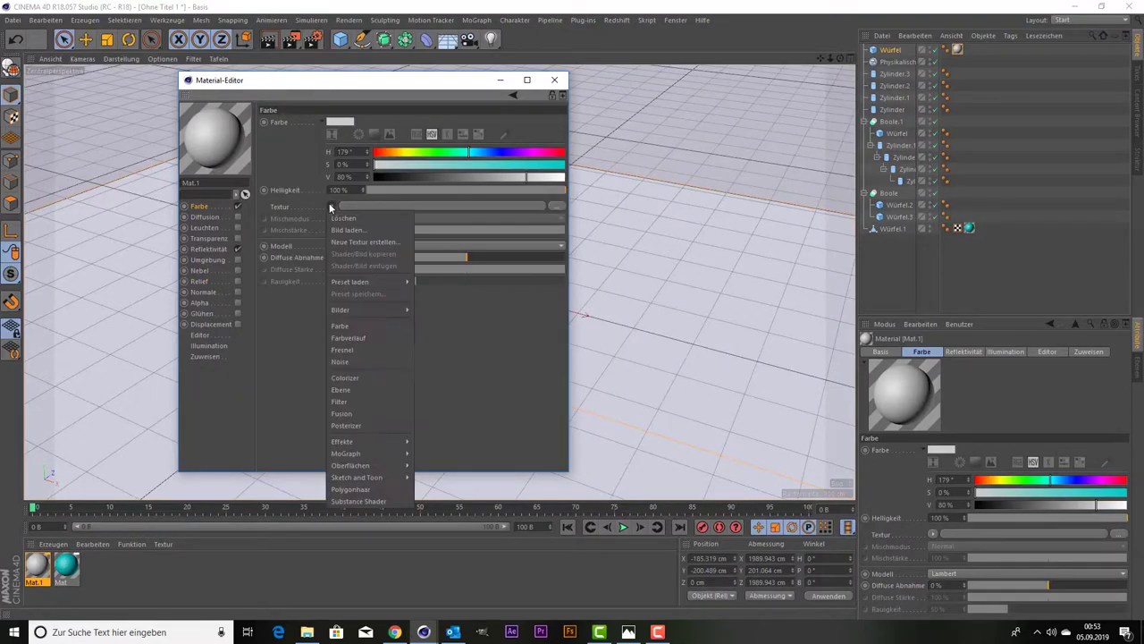
left_click(362, 229)
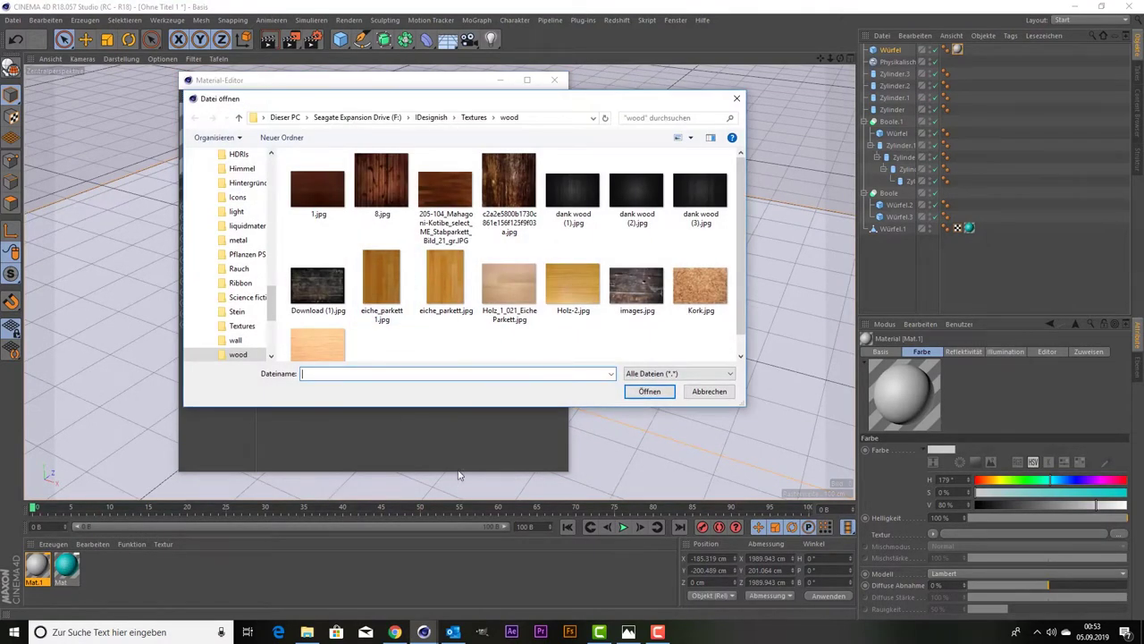
scroll(523, 361, "down", 1)
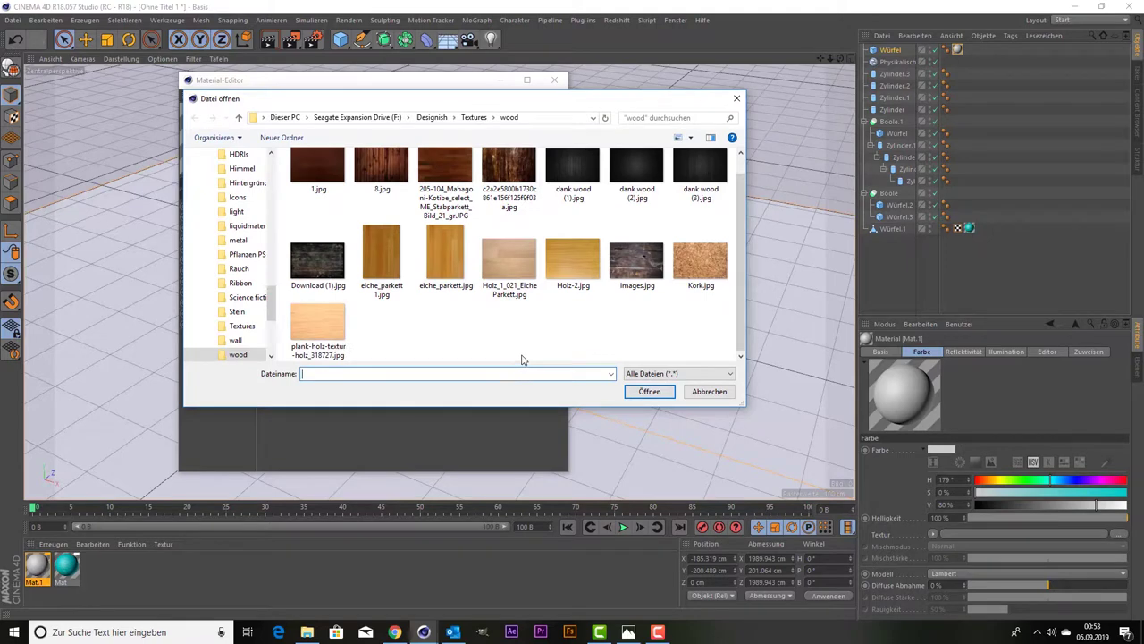
scroll(523, 361, "up", 1)
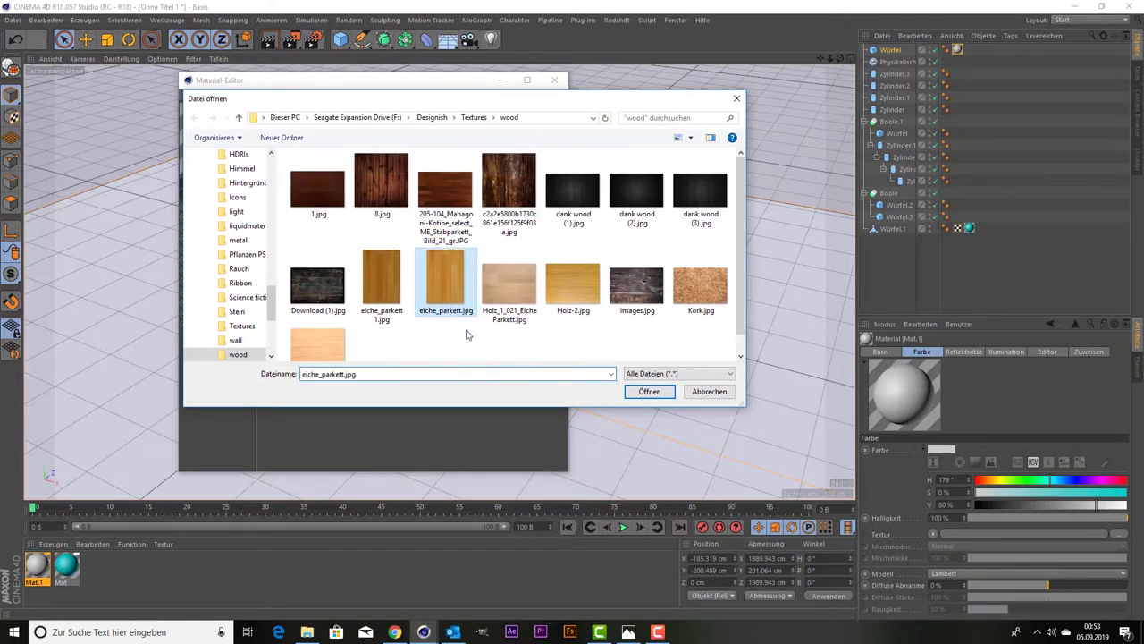
double_click(452, 308)
left_click(645, 358)
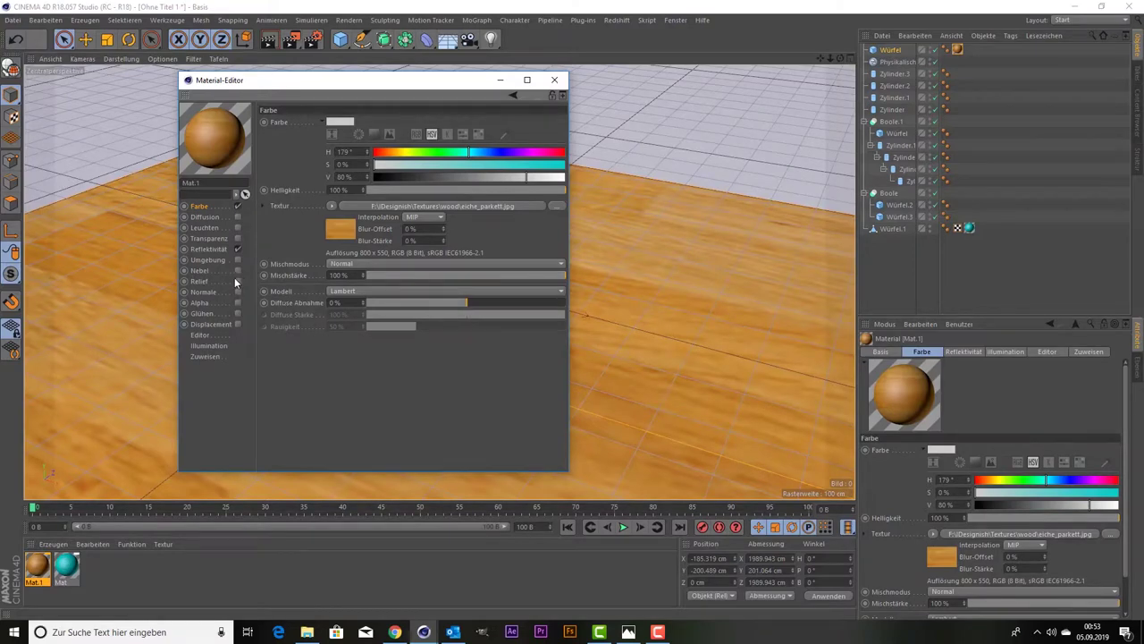
Enable the Relief channel and load eiche_parkett.jpg into it as well.
left_click(236, 281)
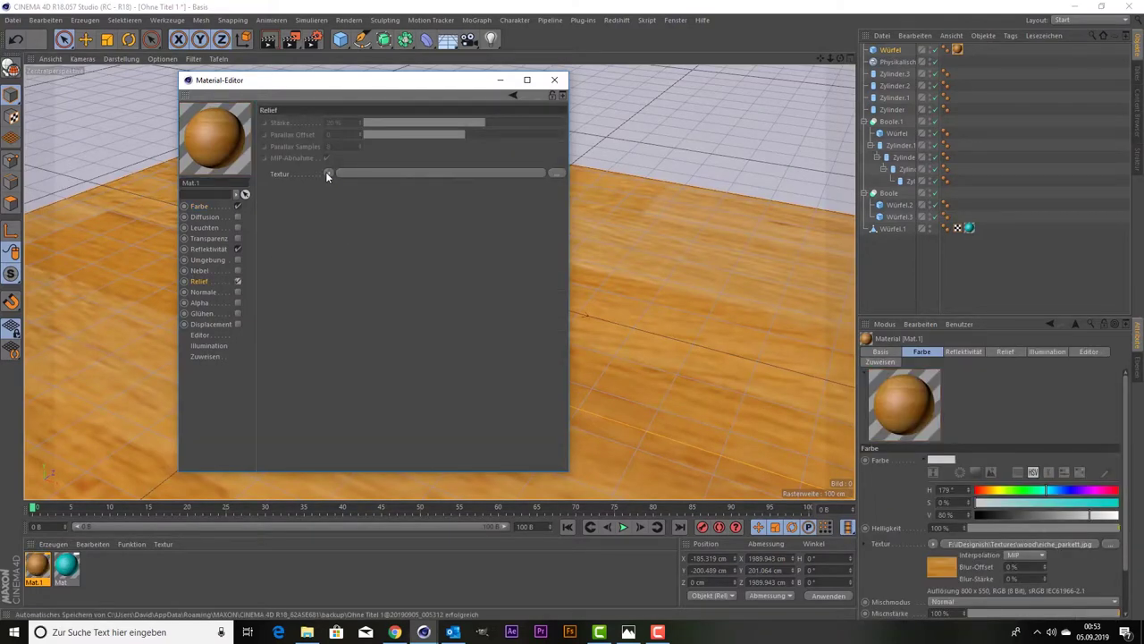
left_click(327, 174)
left_click(357, 197)
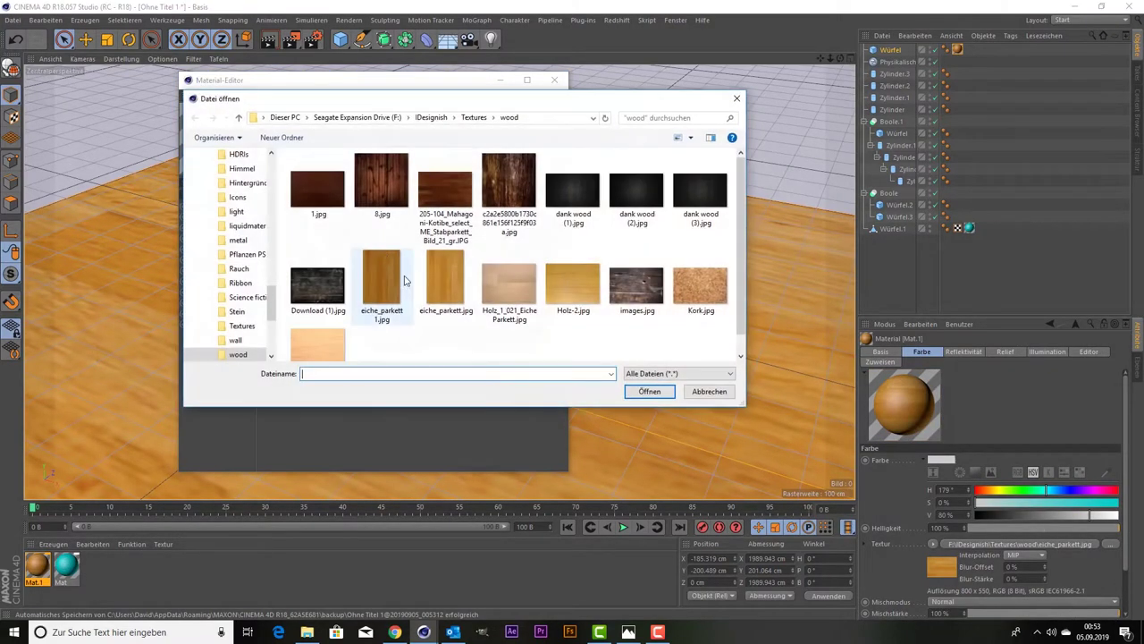
double_click(438, 281)
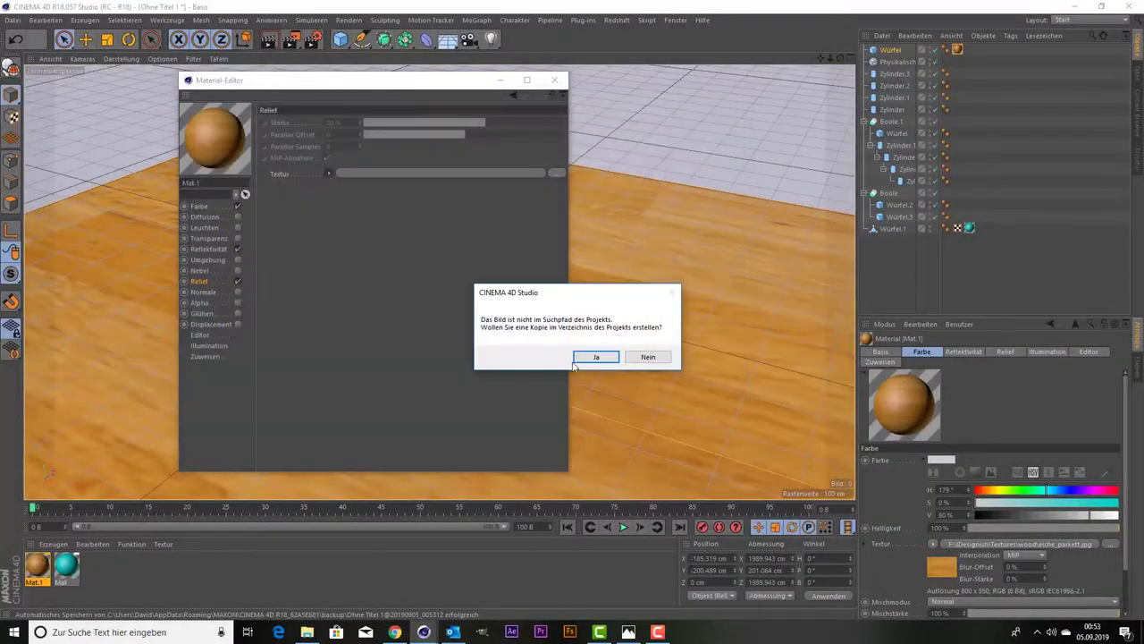
left_click(649, 358)
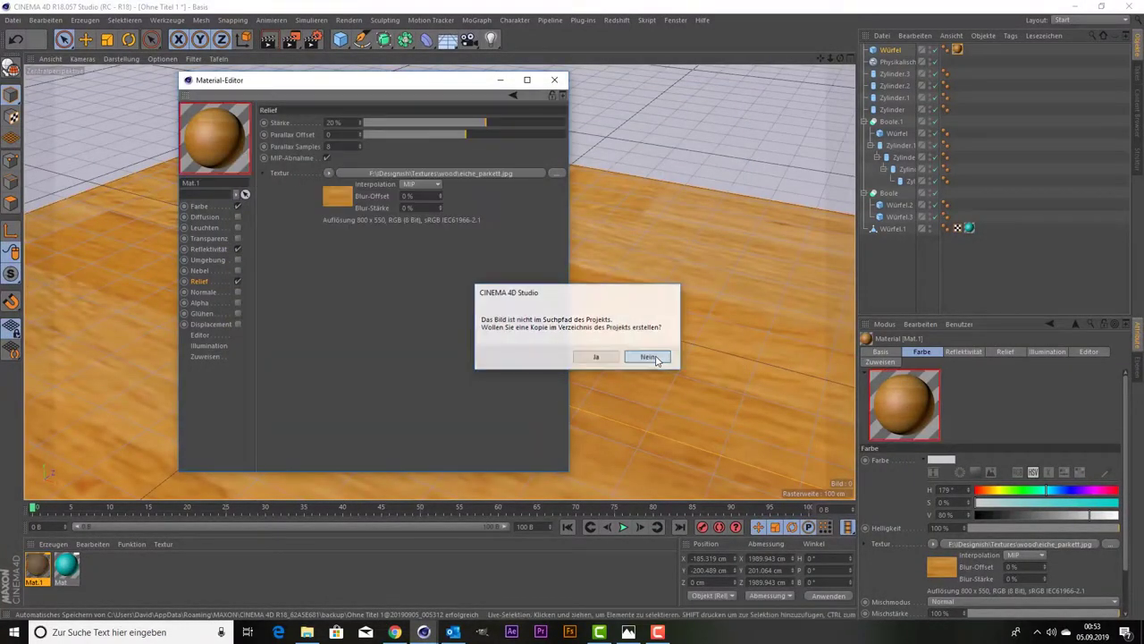
Add a Phong reflectance layer to Mat.1 with its brightness lowered to about 30%.
left_click(213, 250)
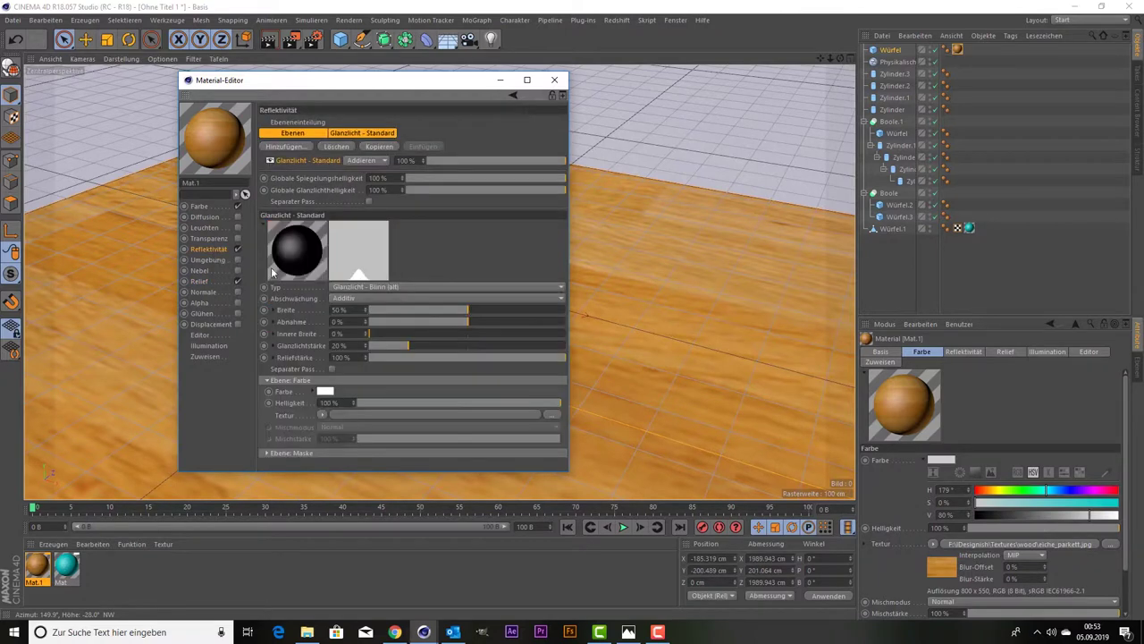
left_click(285, 146)
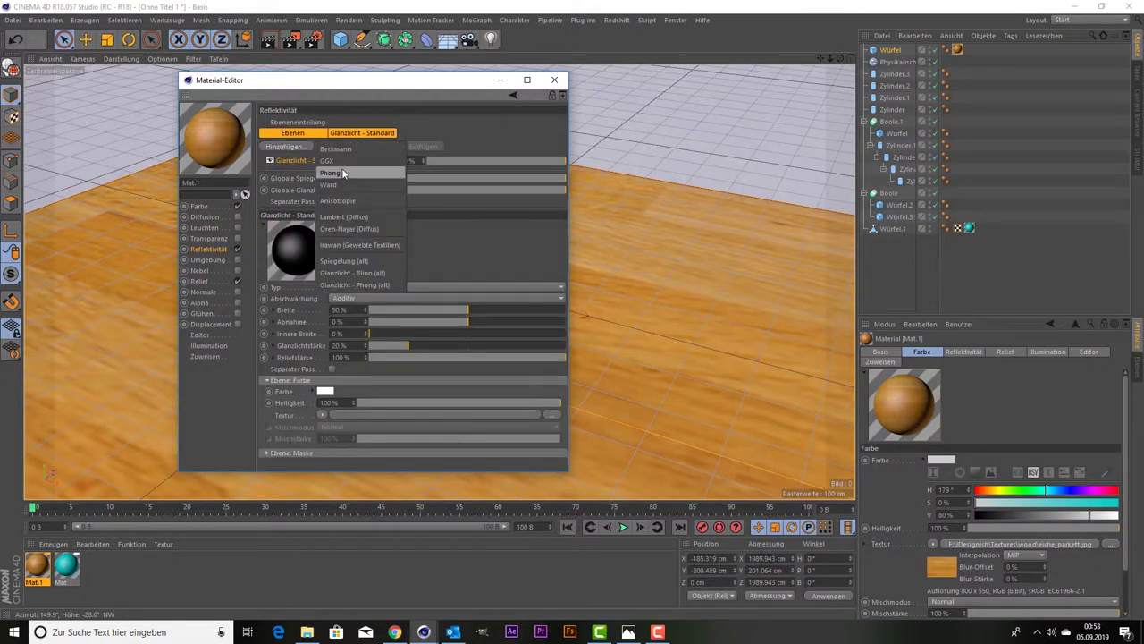
left_click(385, 239)
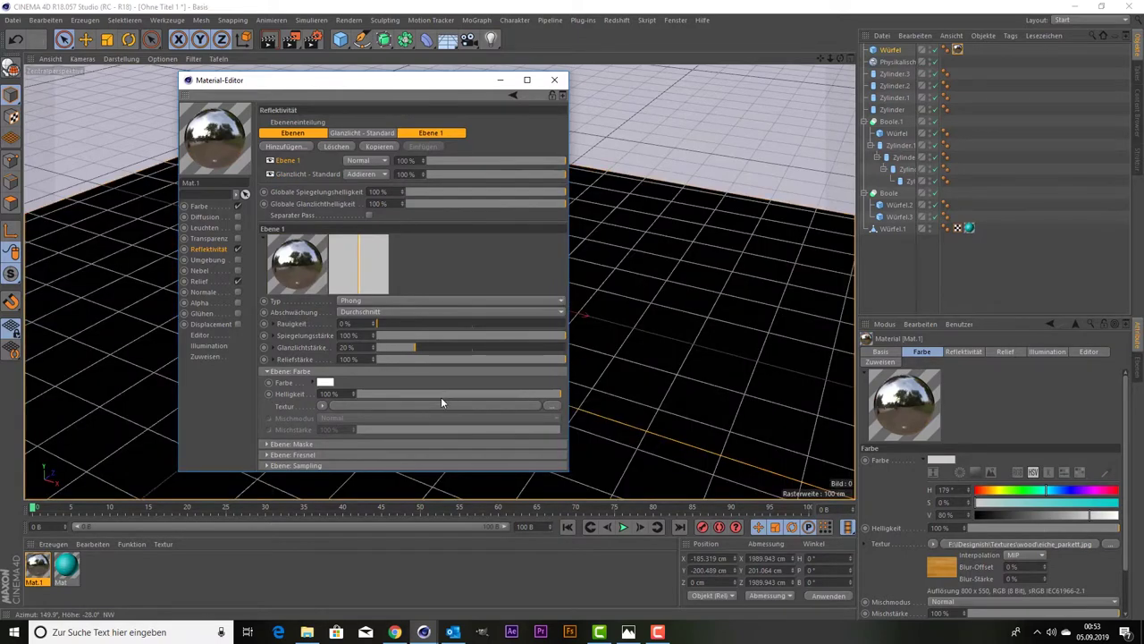
left_click(458, 394)
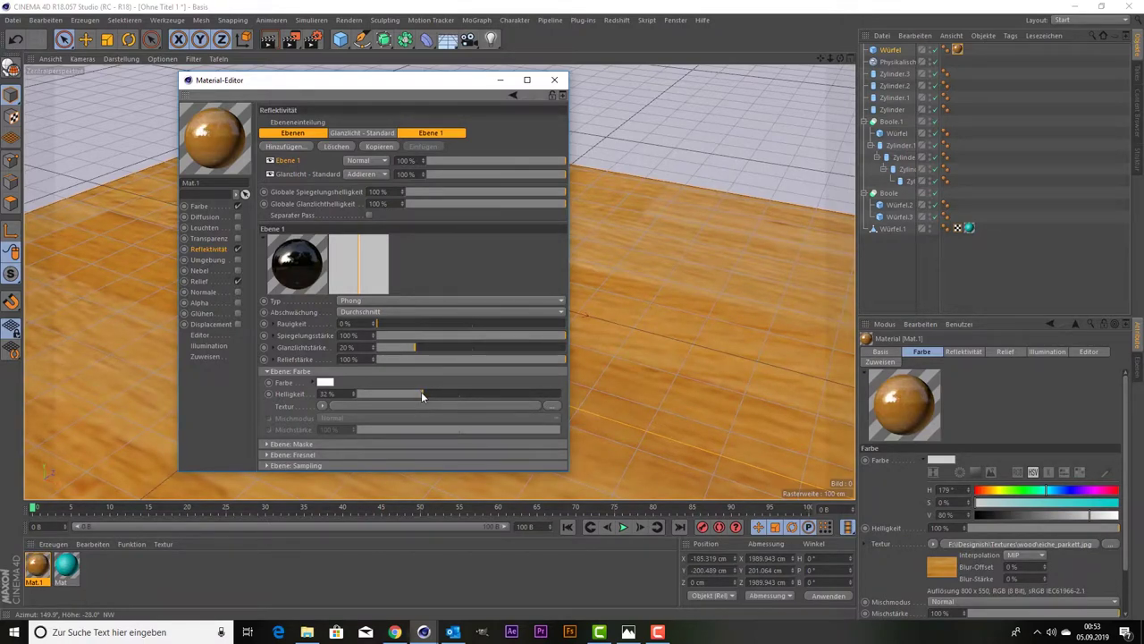
left_click_drag(420, 393, 418, 392)
left_click(554, 80)
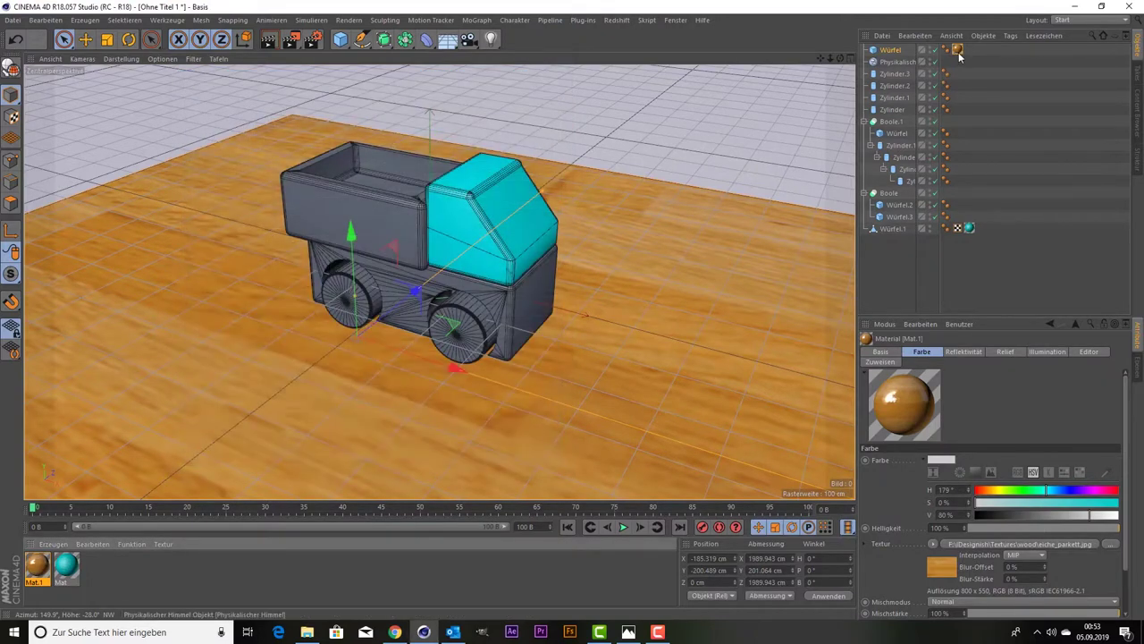
Set the floor texture tag to cube mapping with seamless tiling and review Render Settings.
left_click(957, 49)
left_click(966, 400)
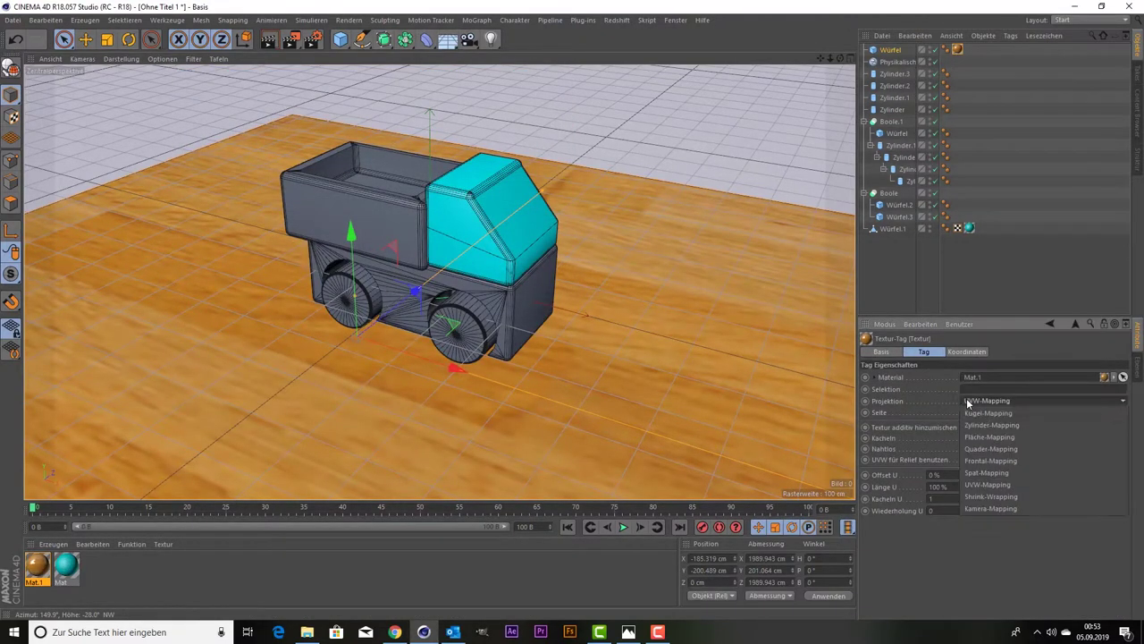
left_click(1010, 448)
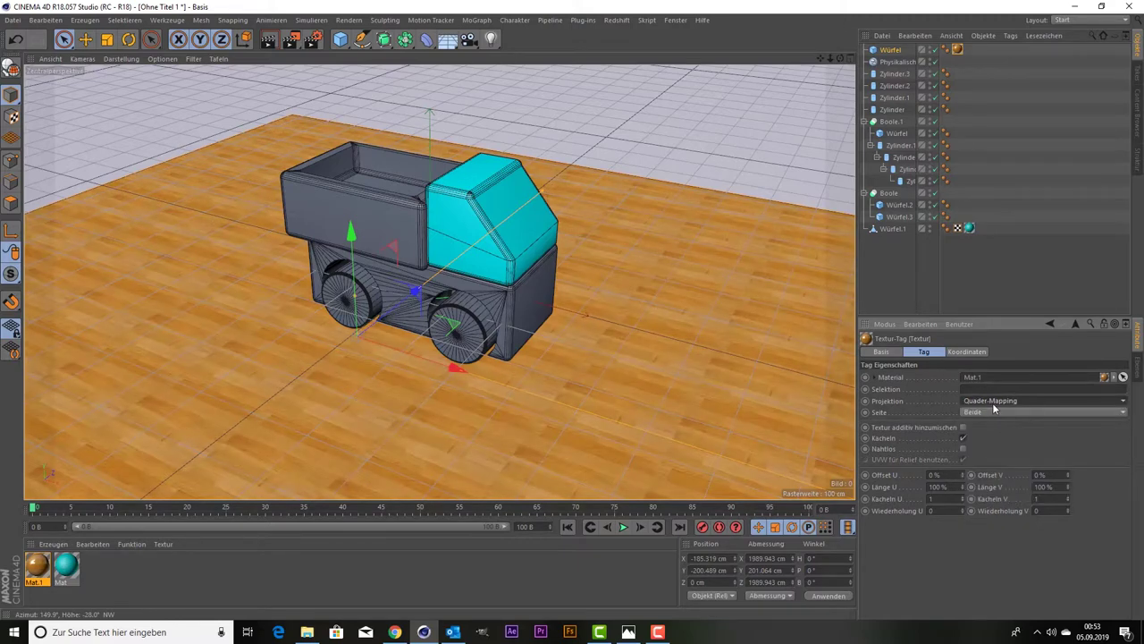
left_click(963, 449)
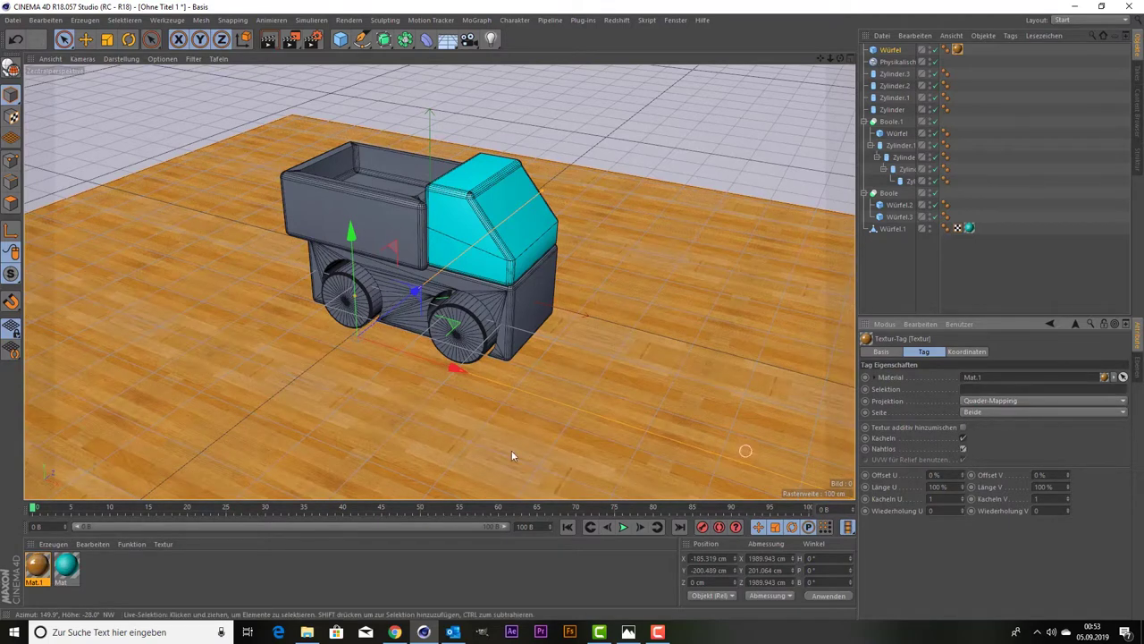
left_click(314, 40)
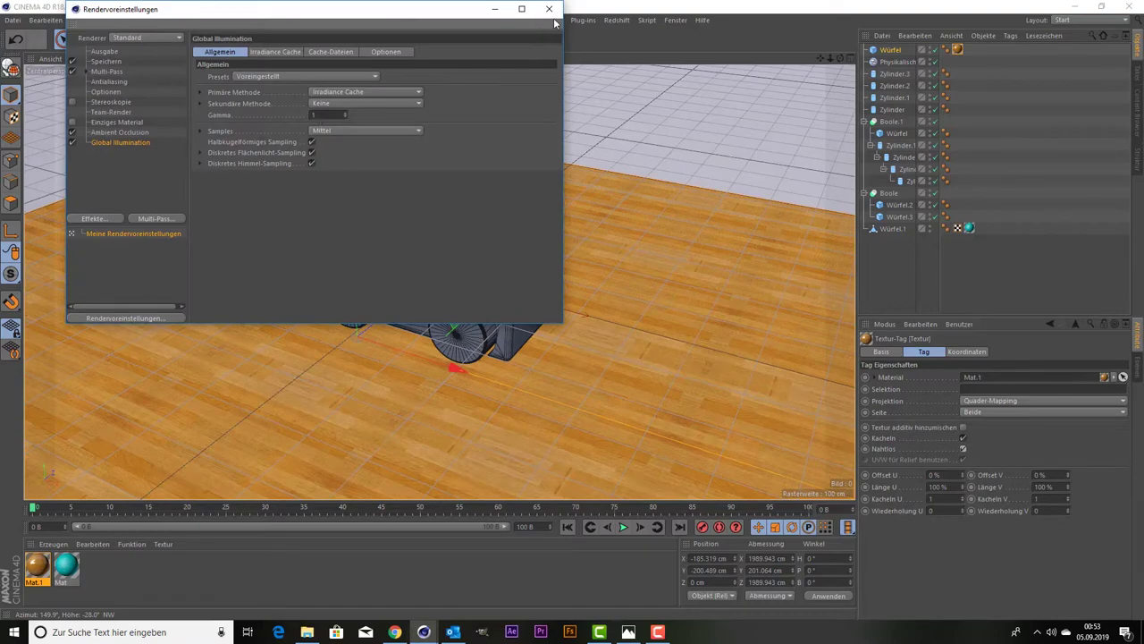
left_click(549, 9)
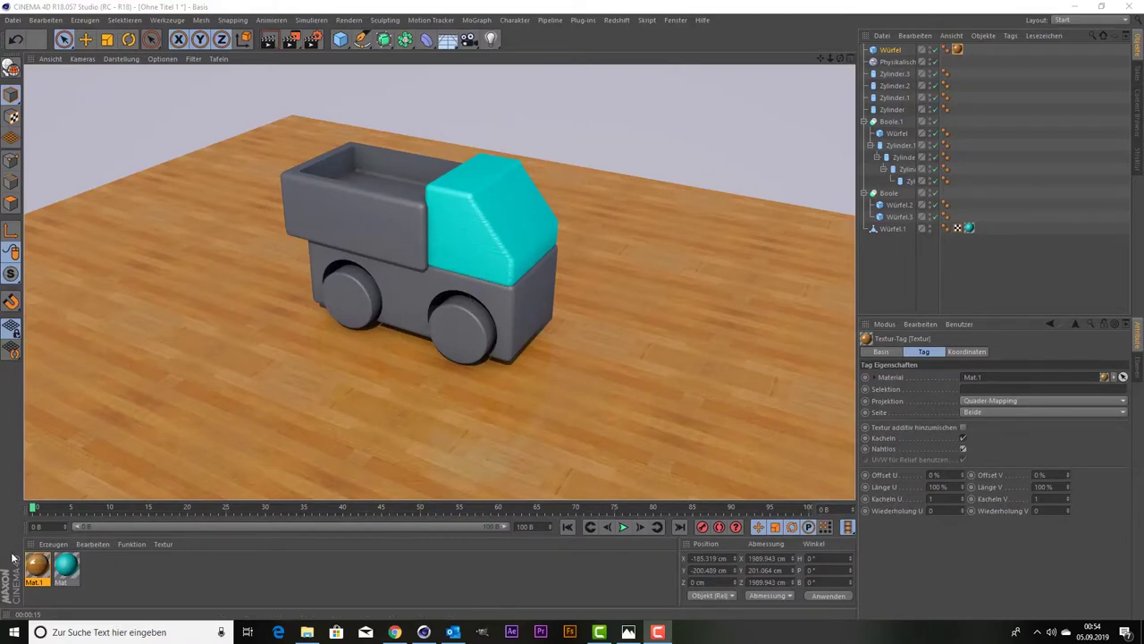
Add a Phong reflection layer to the cyan Mat material.
left_click(71, 561)
double_click(71, 561)
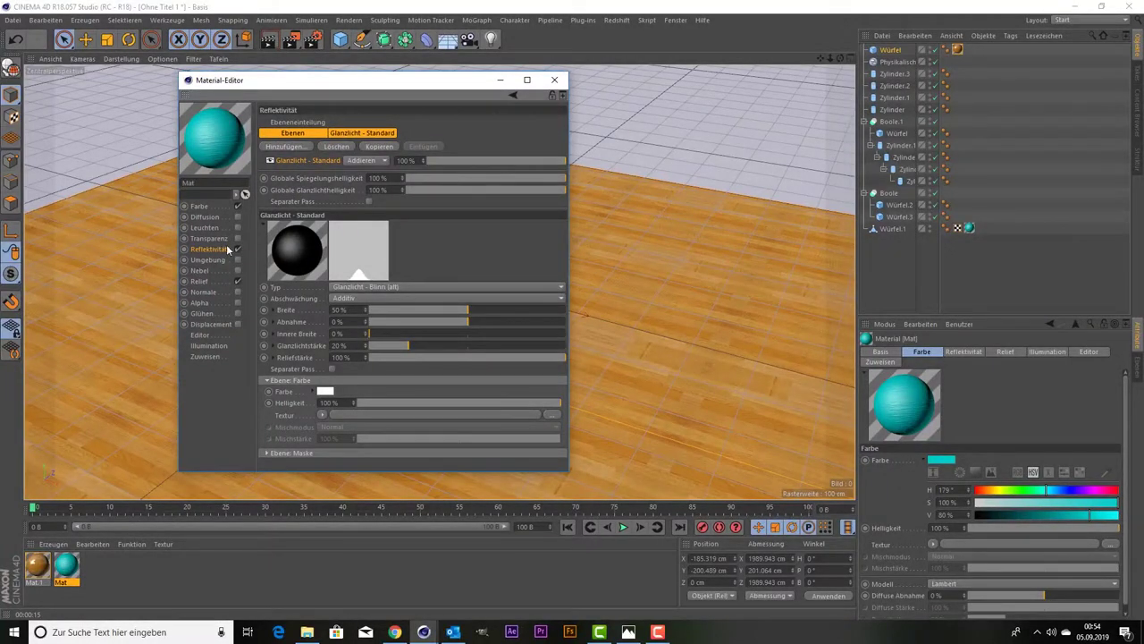
left_click(286, 145)
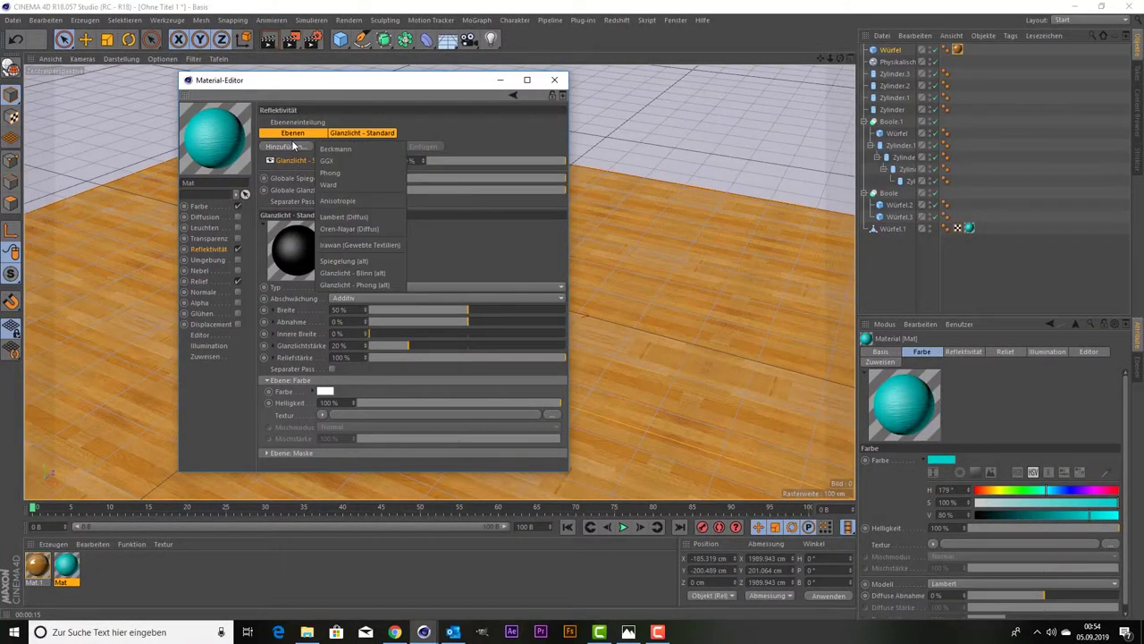
left_click(351, 173)
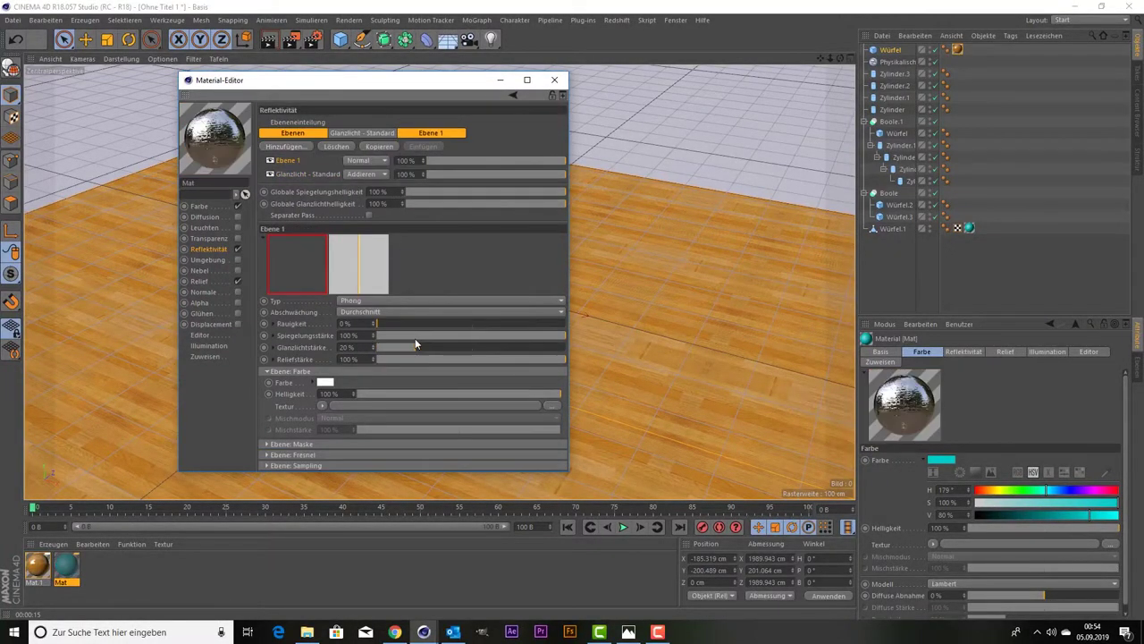
Give the reflection layer a Fresnel texture and render the viewport.
left_click(322, 406)
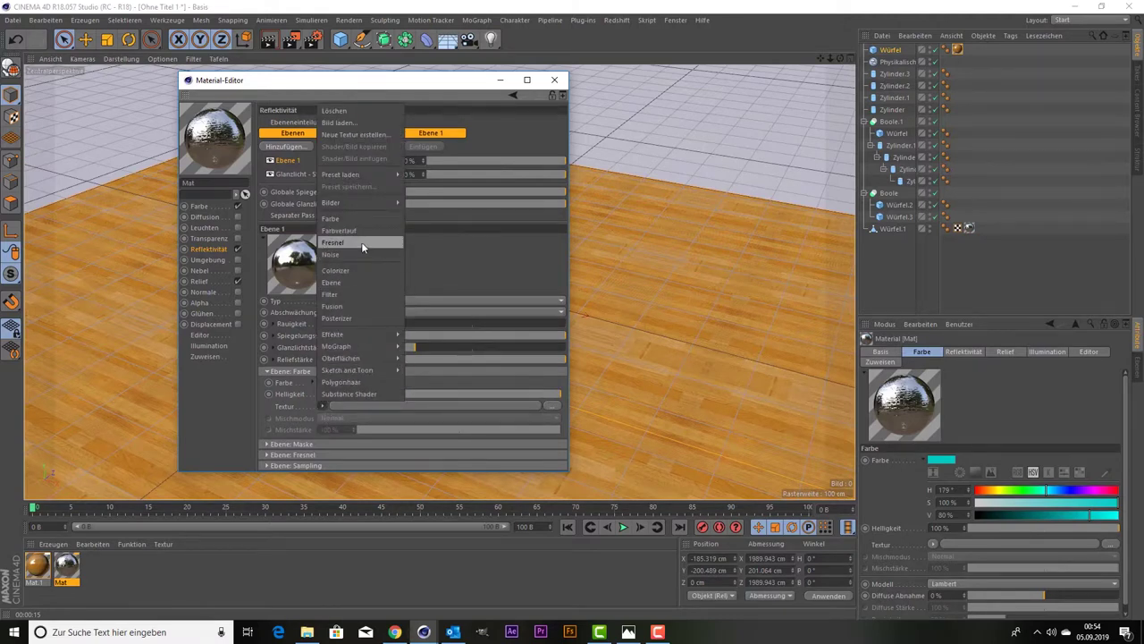
left_click(361, 242)
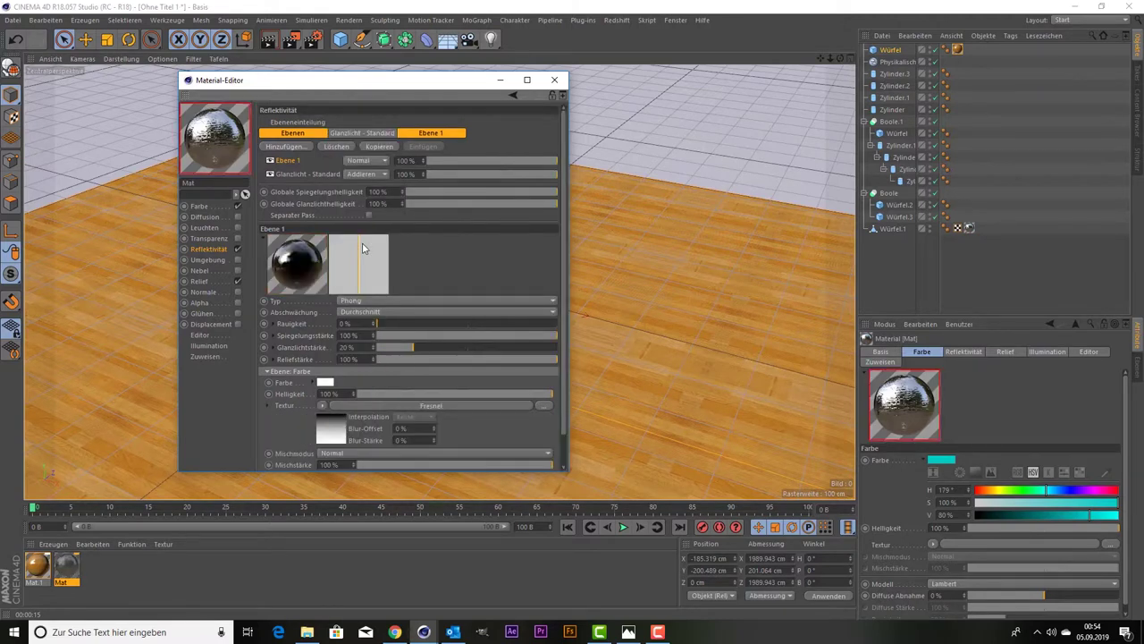
left_click(554, 79)
left_click(281, 42)
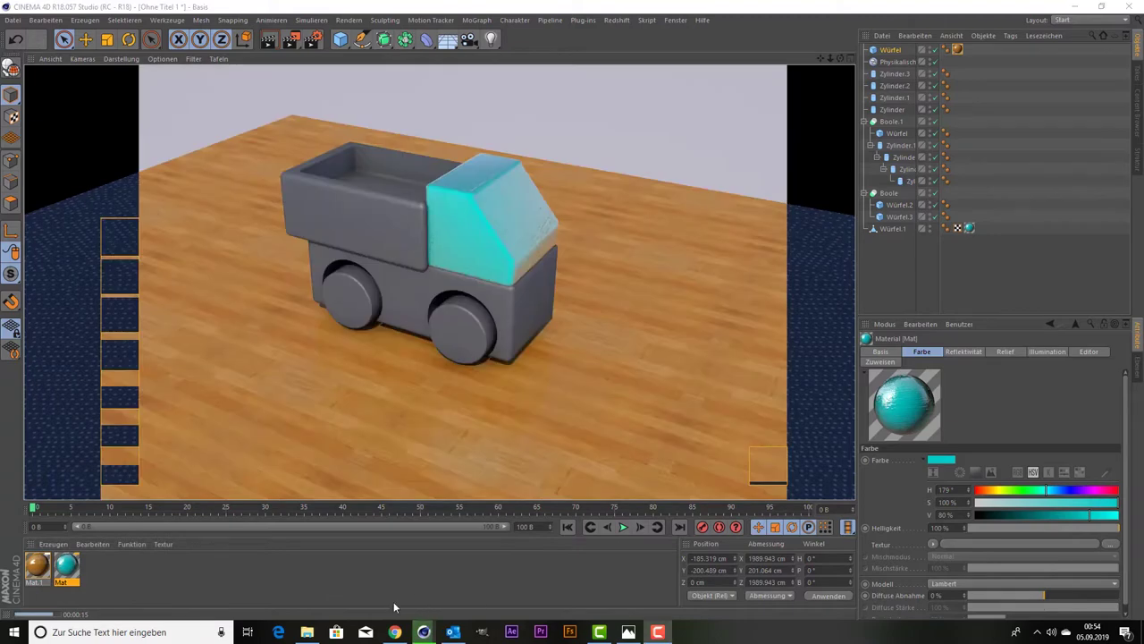
Delete the Fresnel texture from Mat's reflection layer and drop its brightness to 10%.
double_click(68, 567)
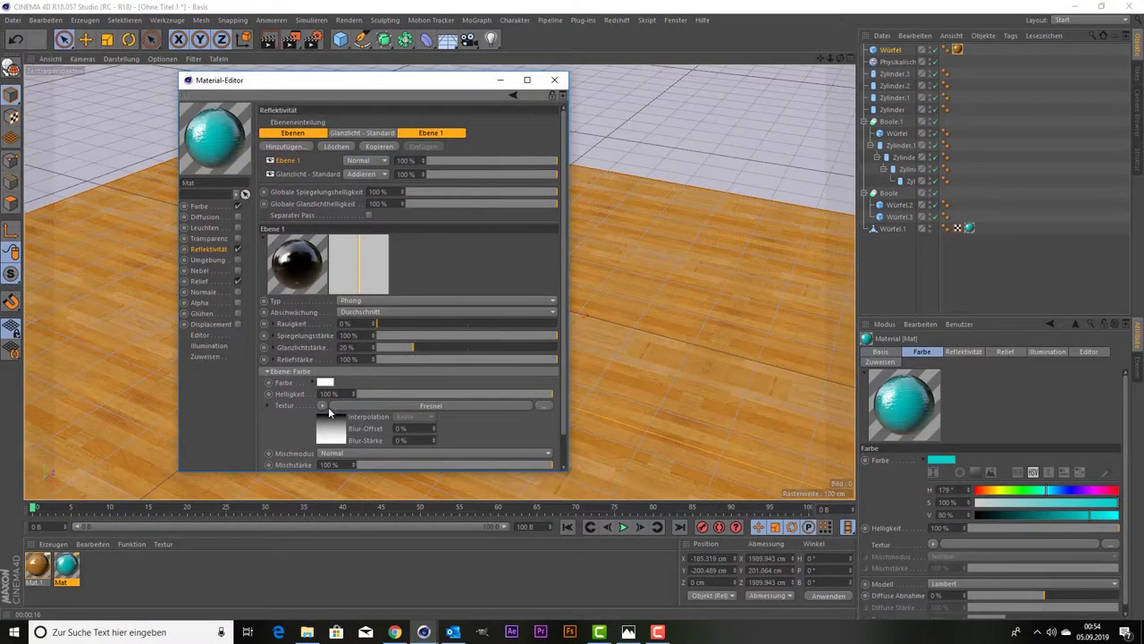
left_click(328, 407)
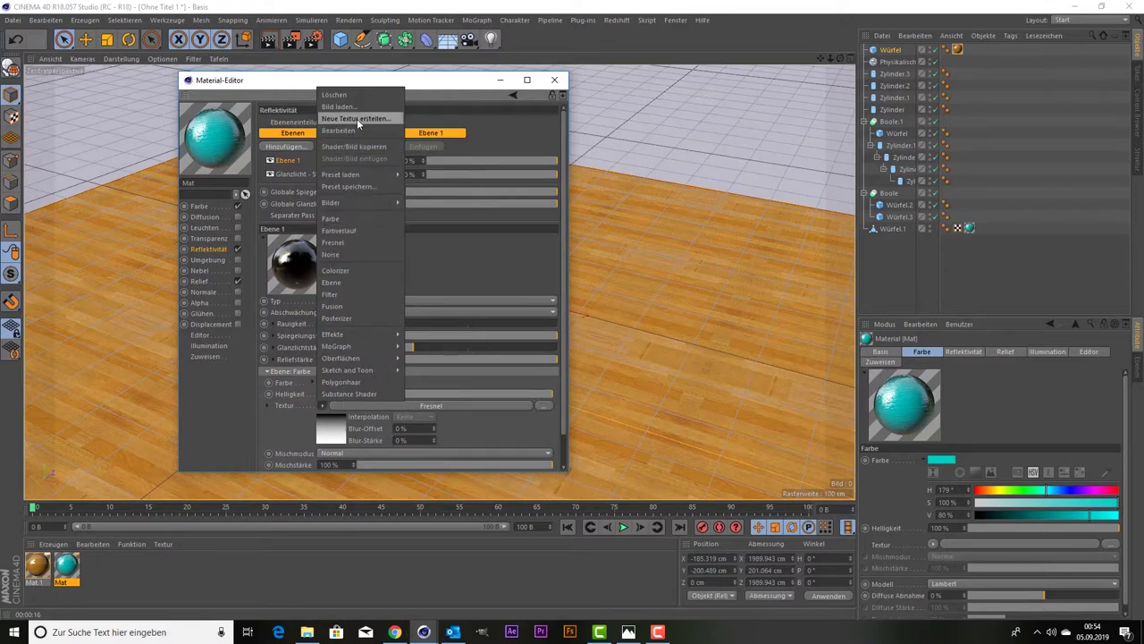
left_click(361, 95)
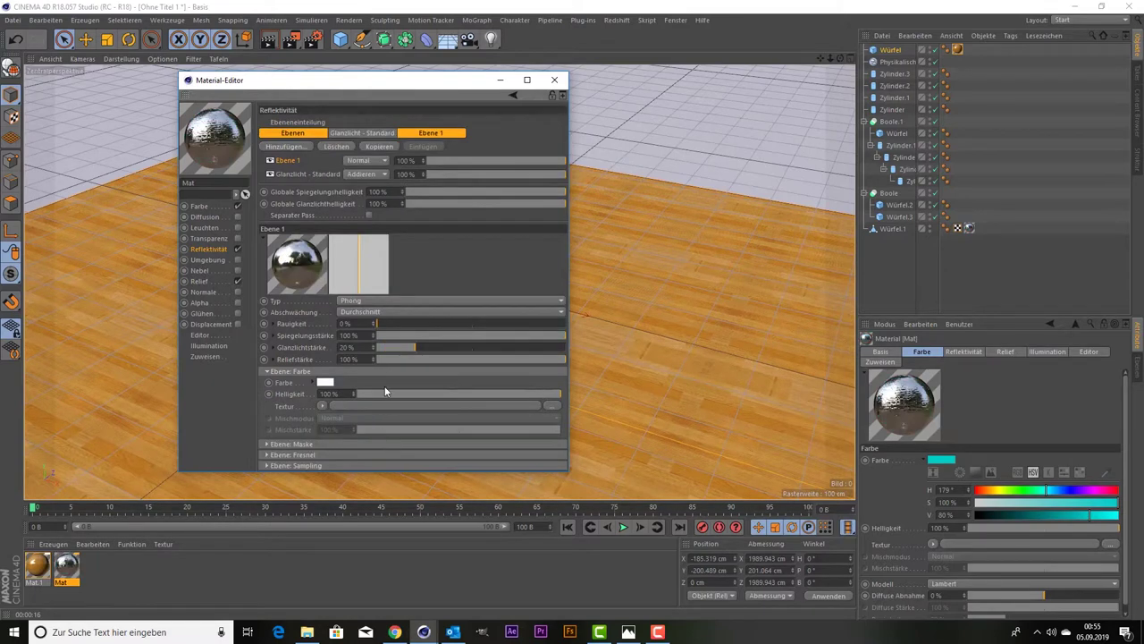
left_click(423, 394)
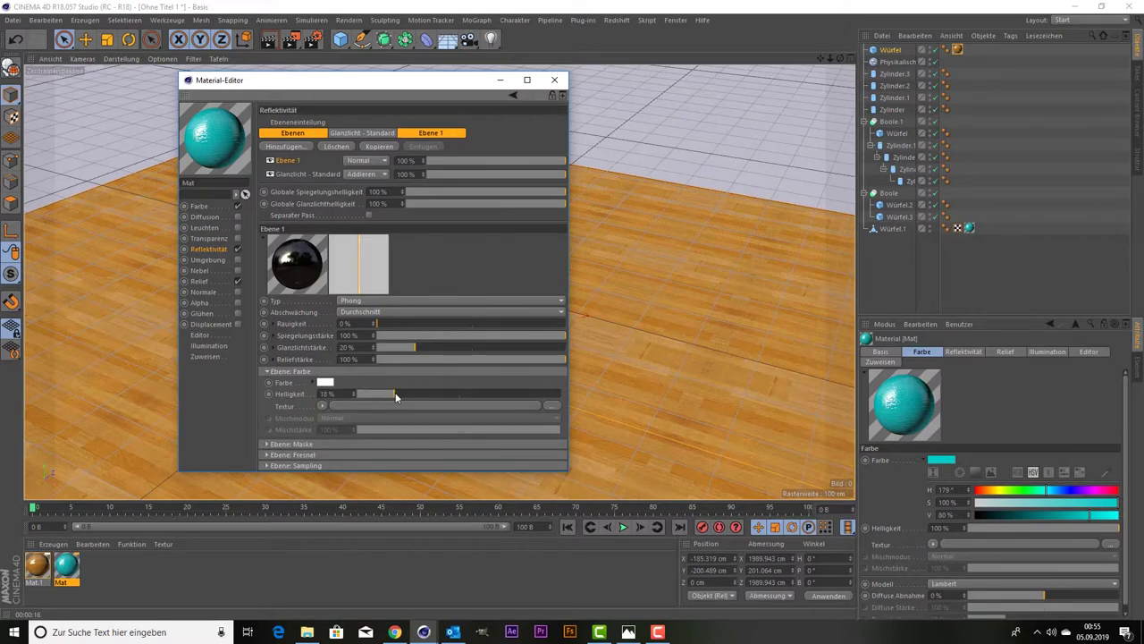
left_click(554, 80)
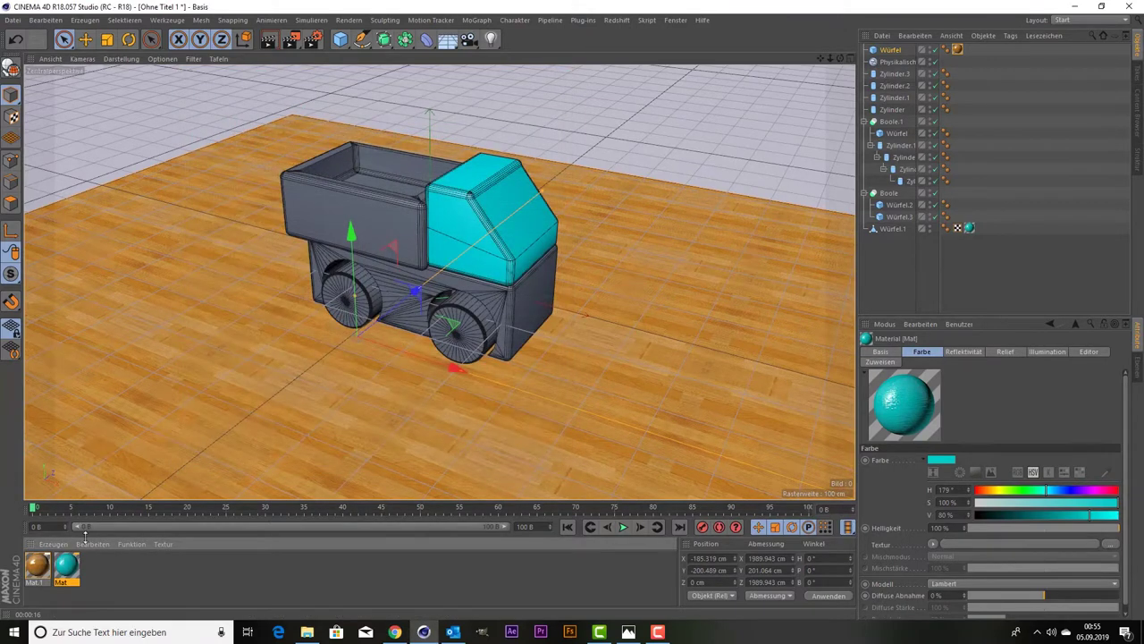
Duplicate the cyan material and change the copy's colour to red.
left_click_drag(72, 572, 46, 572, "ctrl")
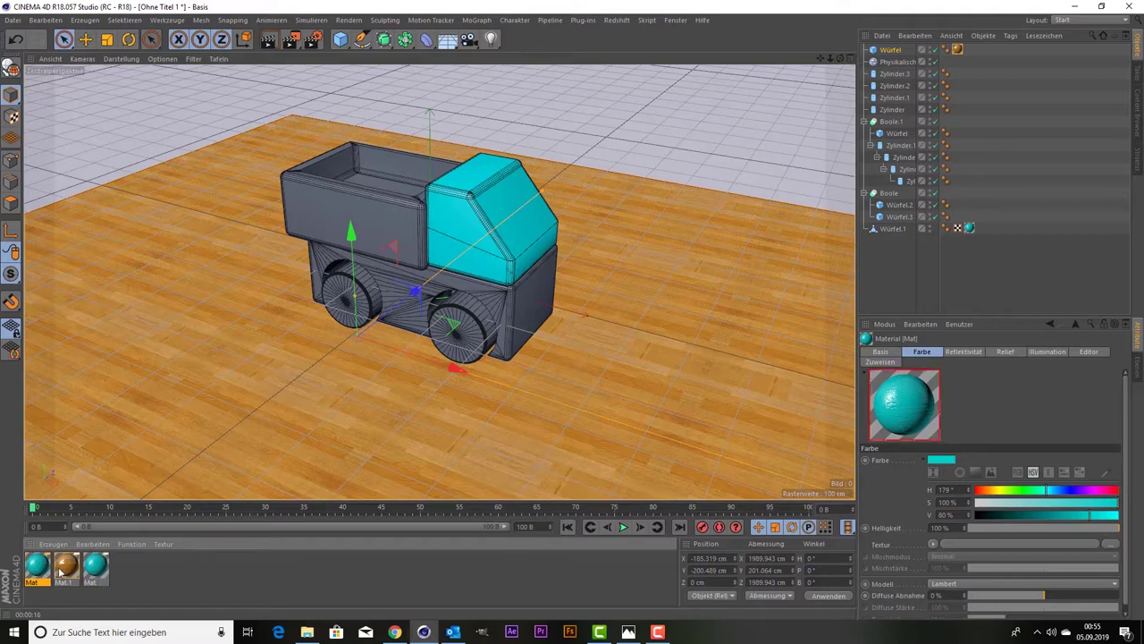
double_click(39, 566)
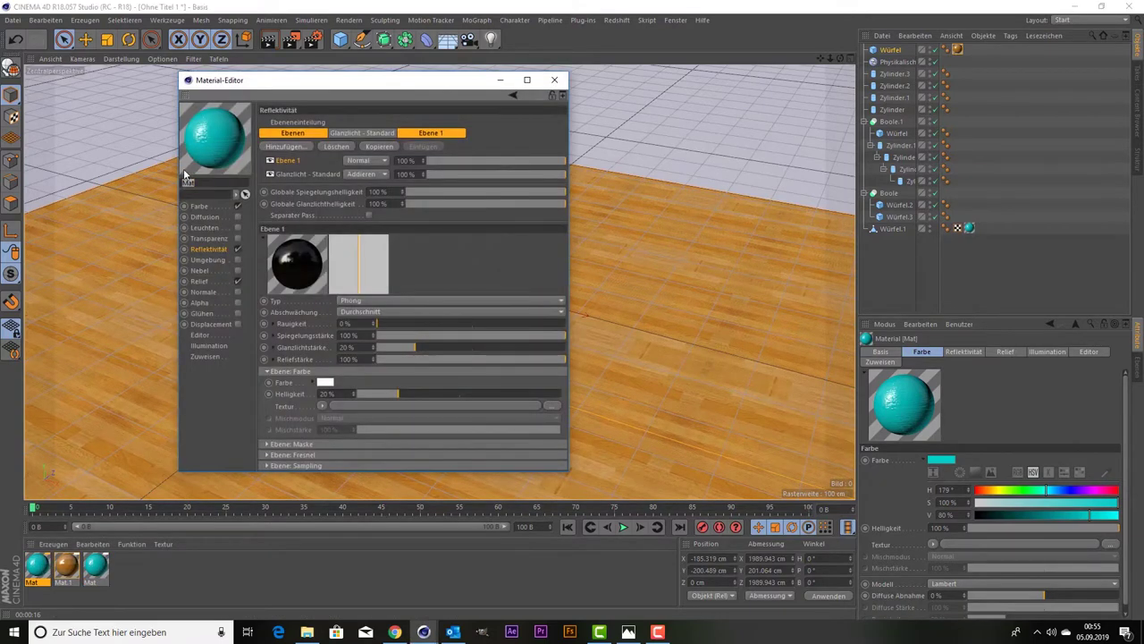
left_click(195, 207)
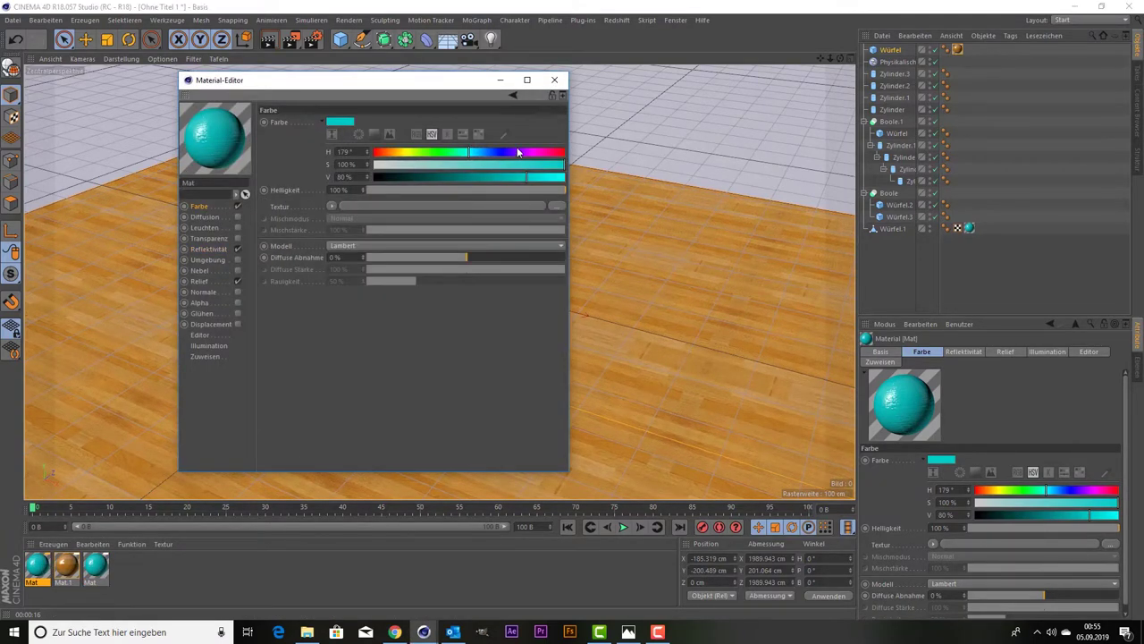
left_click_drag(521, 152, 615, 152)
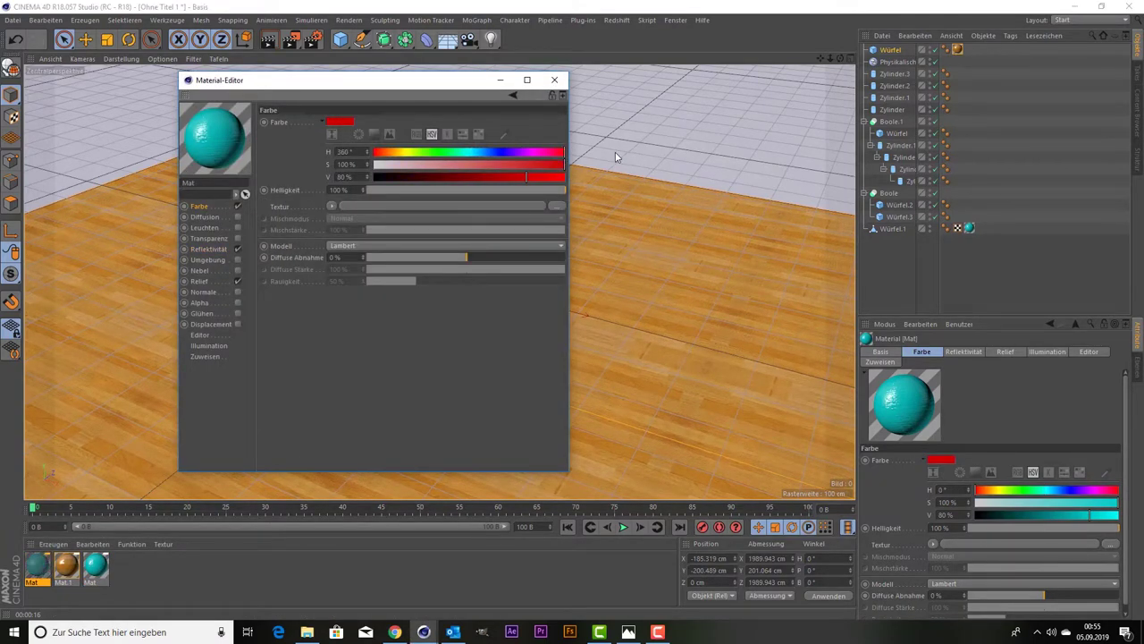
left_click(554, 80)
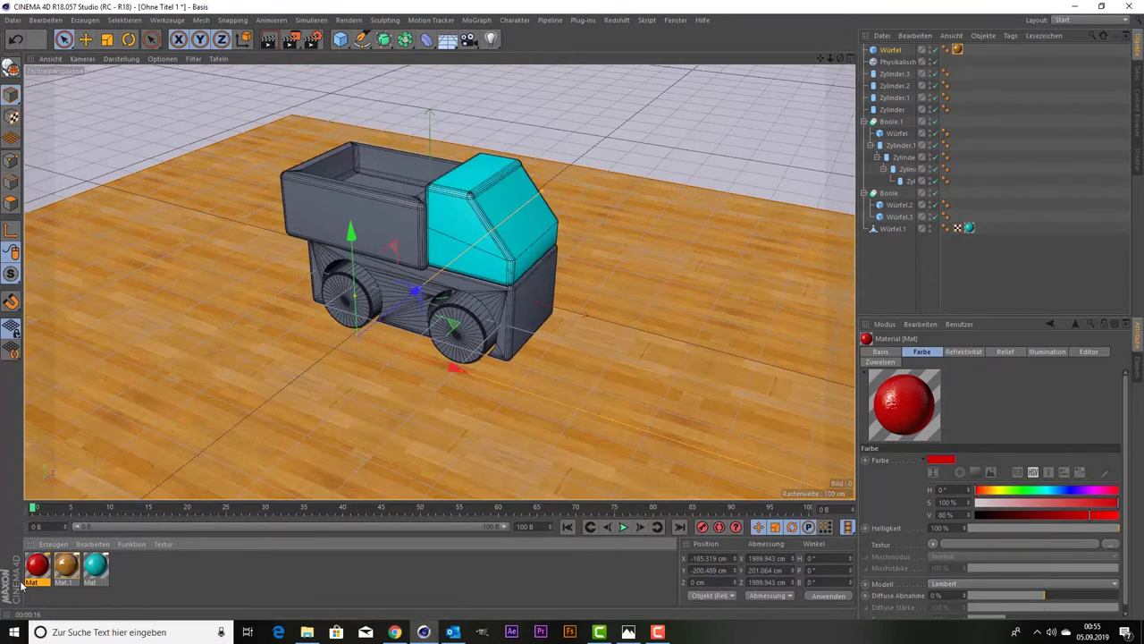
Apply the red material to the wheel cylinders Zylinder, Zylinder.1, Zylinder.2 and Zylinder.3.
mouse_move(37, 564)
left_mouse_down()
mouse_move(386, 307)
mouse_move(349, 297)
left_mouse_up()
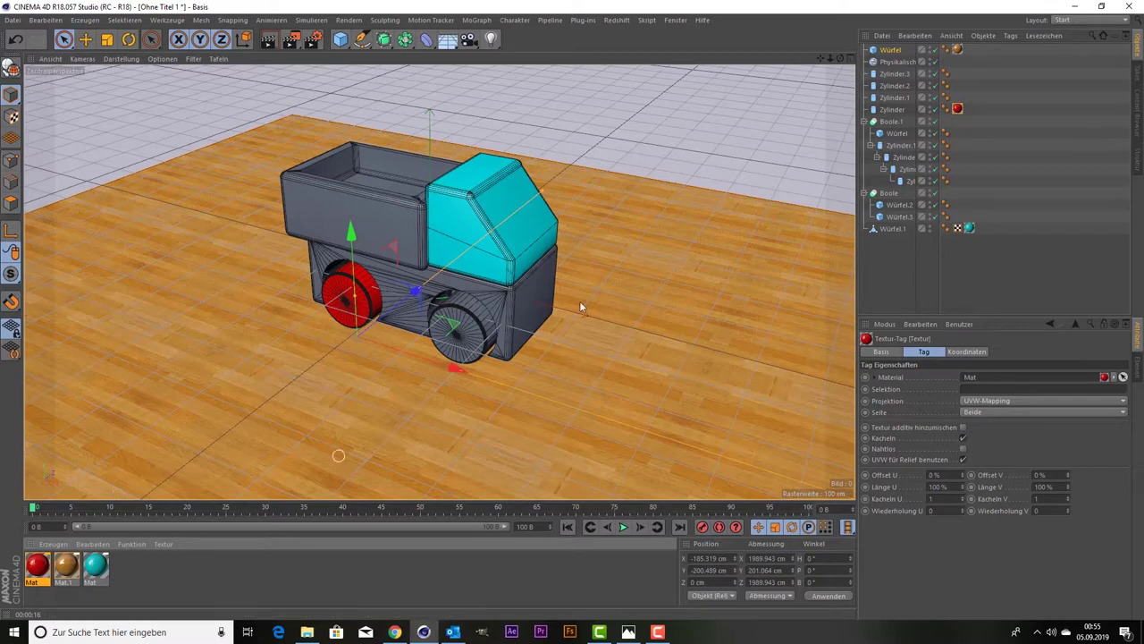
left_click(958, 109)
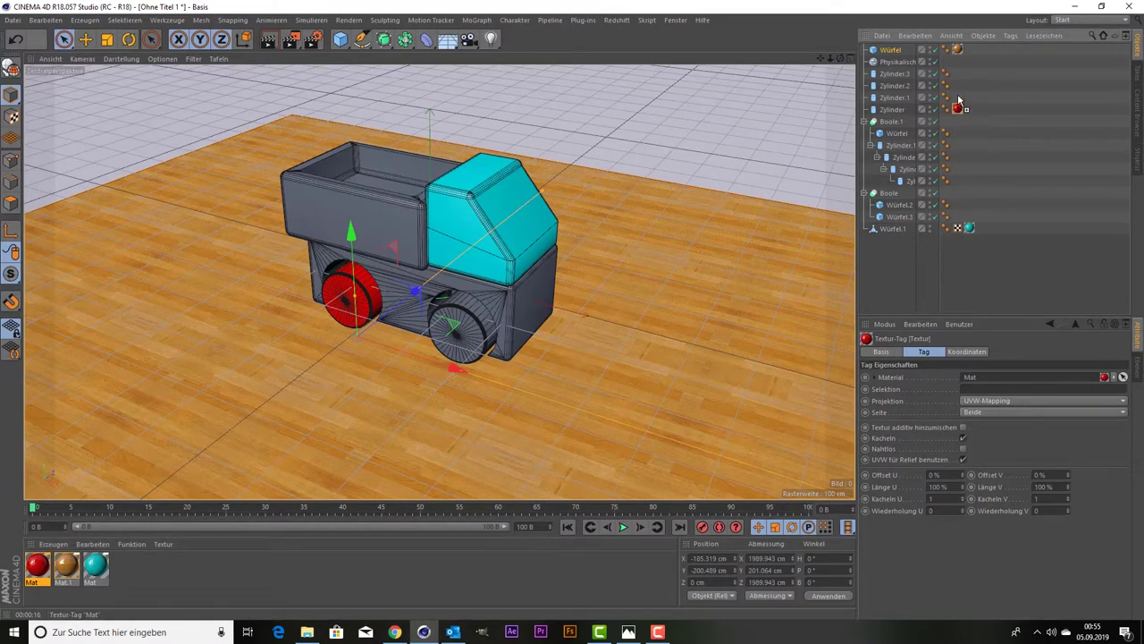
left_click_drag(958, 96, 958, 97, "ctrl")
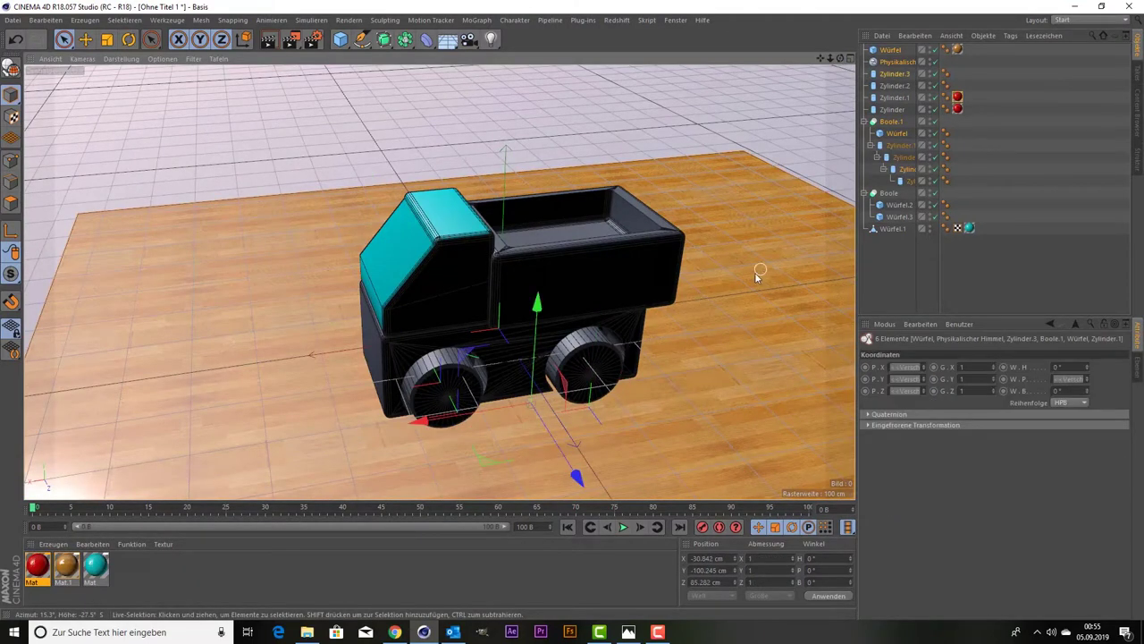
left_click(592, 362)
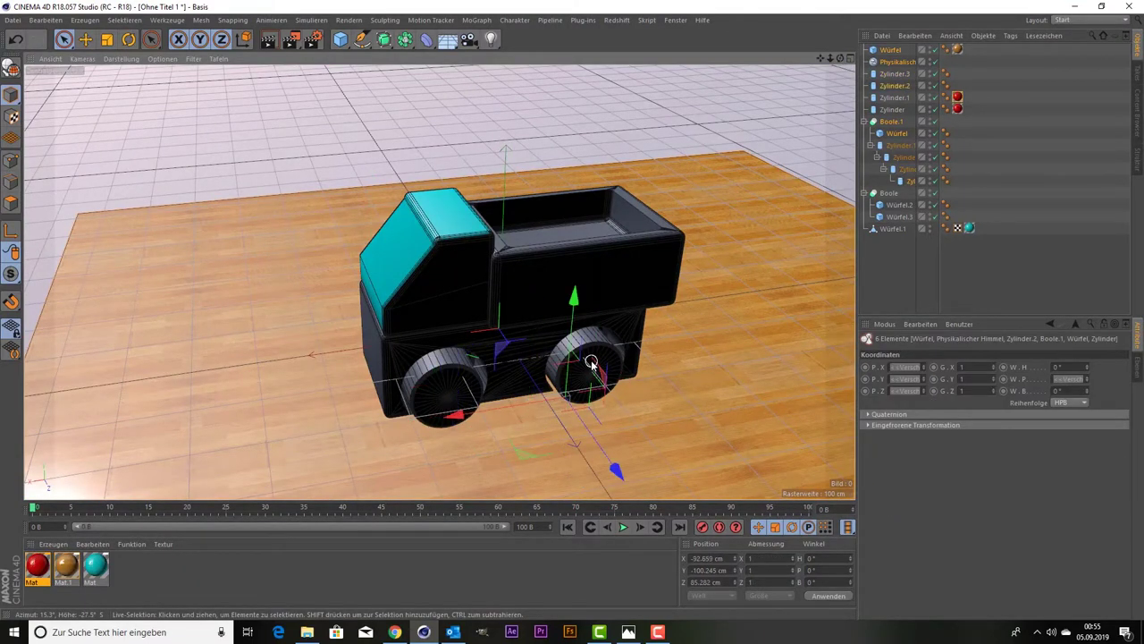
left_click(898, 145)
left_click(905, 158)
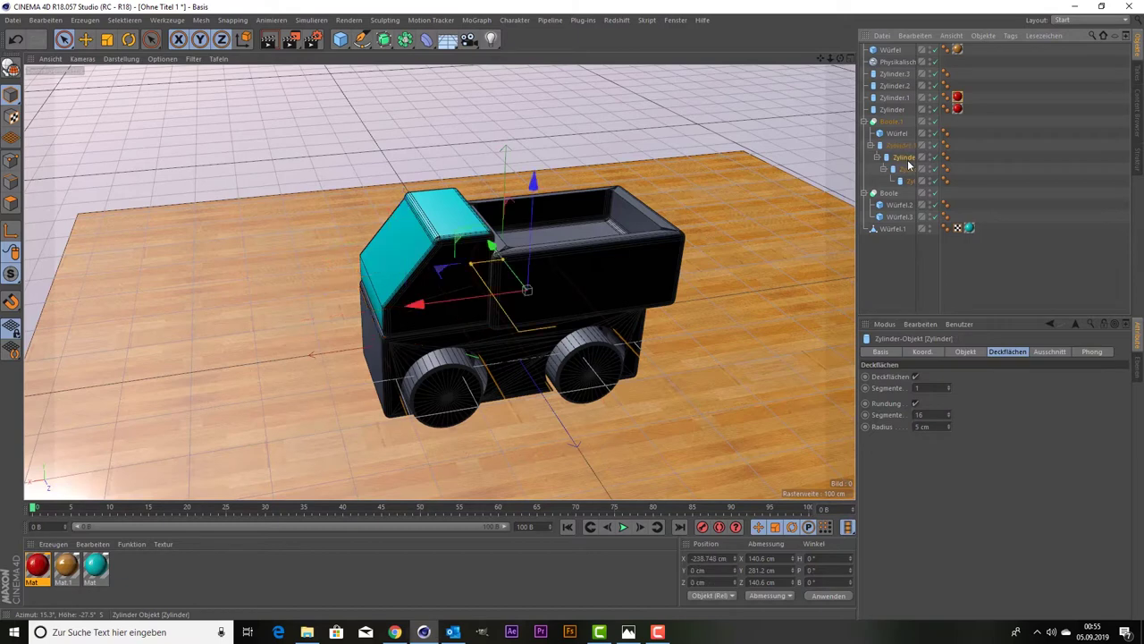
left_click(898, 86)
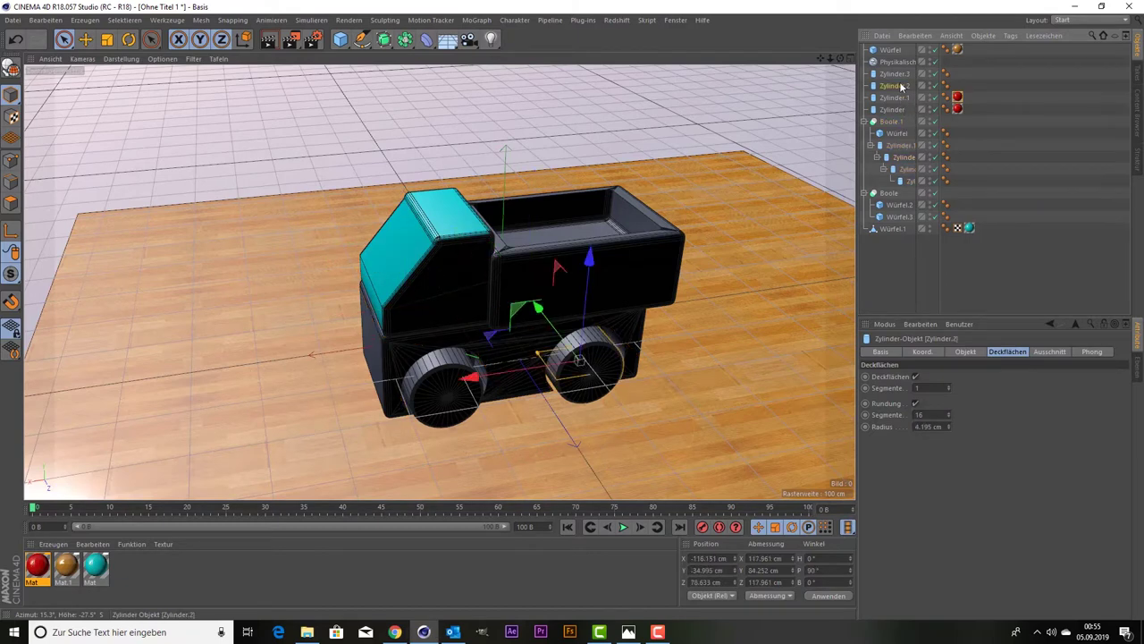
left_click(899, 75)
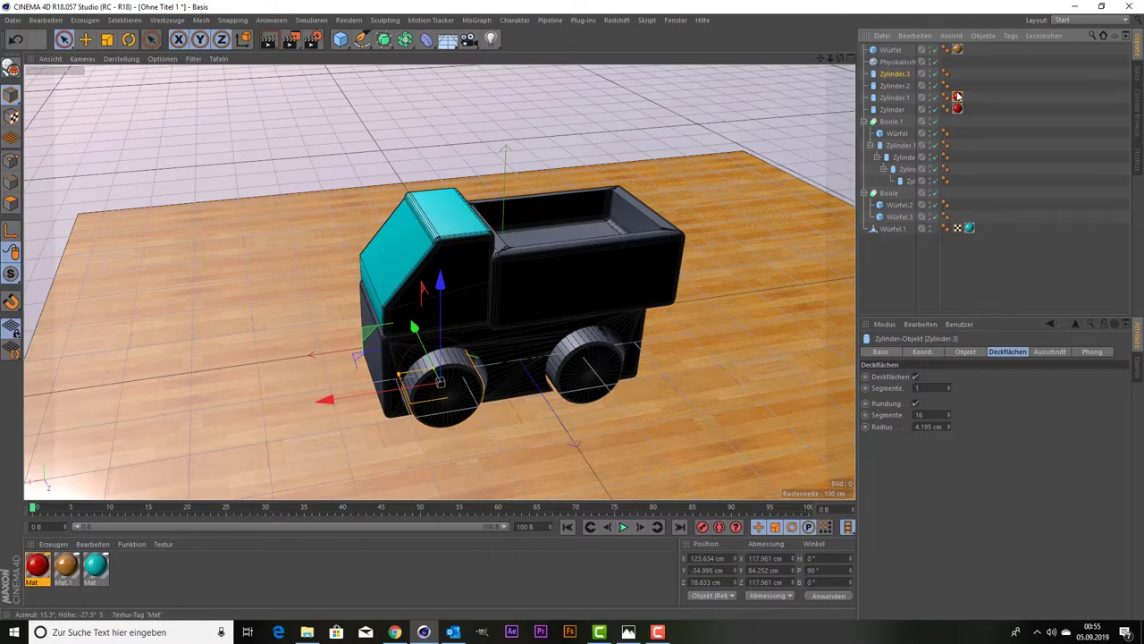
left_click_drag(957, 96, 957, 73, "ctrl")
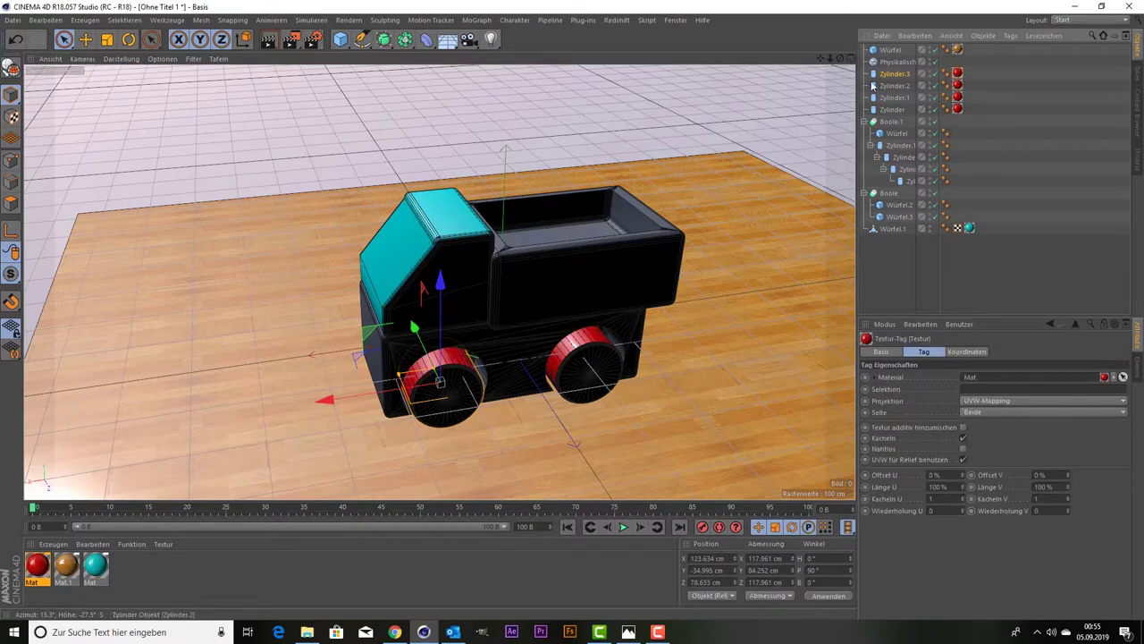
mouse_move(840, 57)
left_mouse_down()
mouse_move(438, 281)
mouse_move(828, 63)
mouse_move(382, 390)
left_mouse_up()
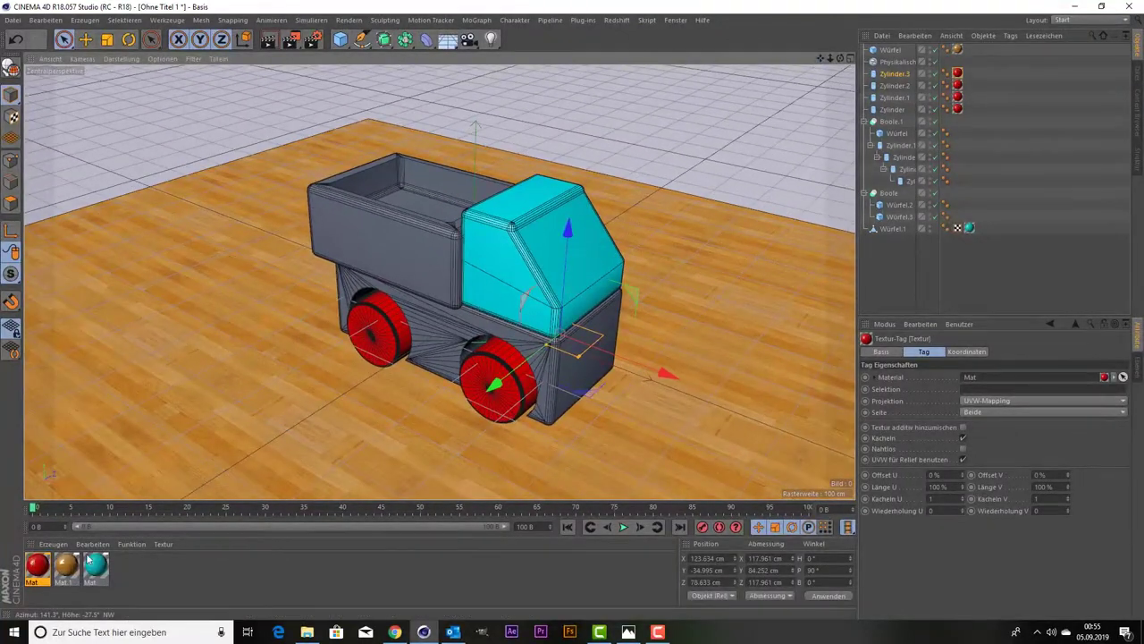
Duplicate the red material and change the copy's colour to blue.
left_click(42, 570)
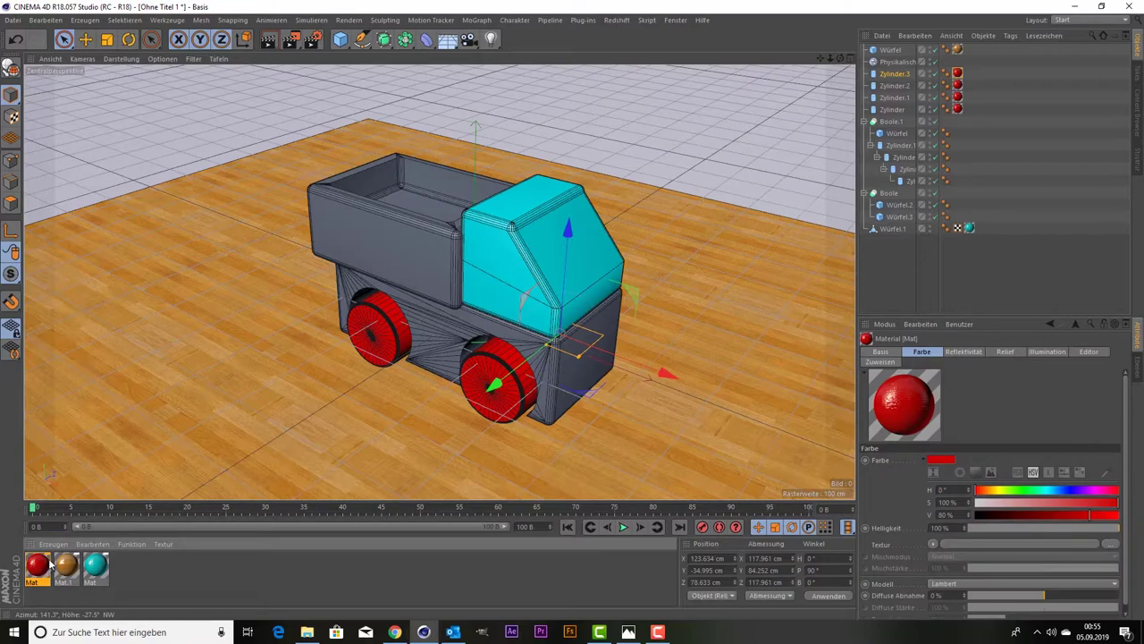
left_click_drag(50, 561, 54, 555, "ctrl")
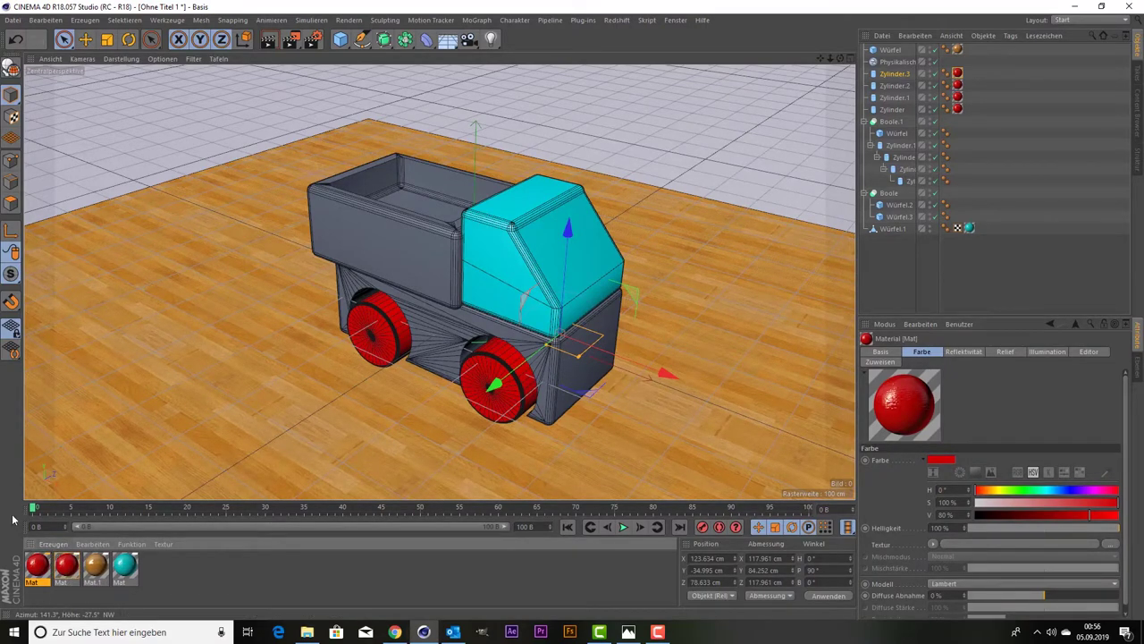
double_click(35, 569)
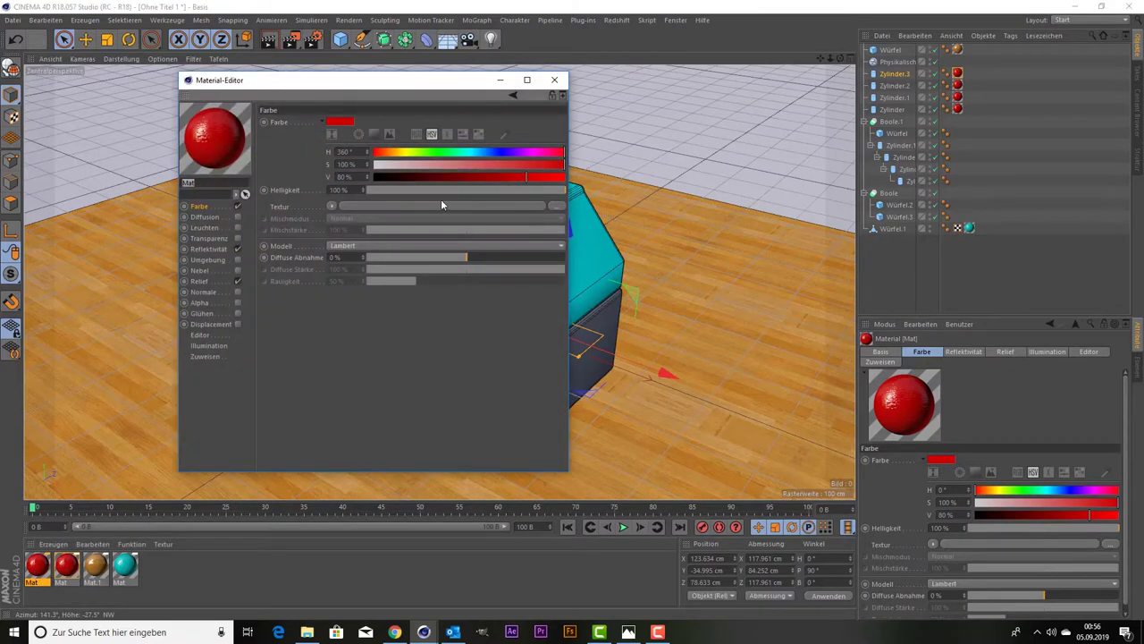
left_click(495, 152)
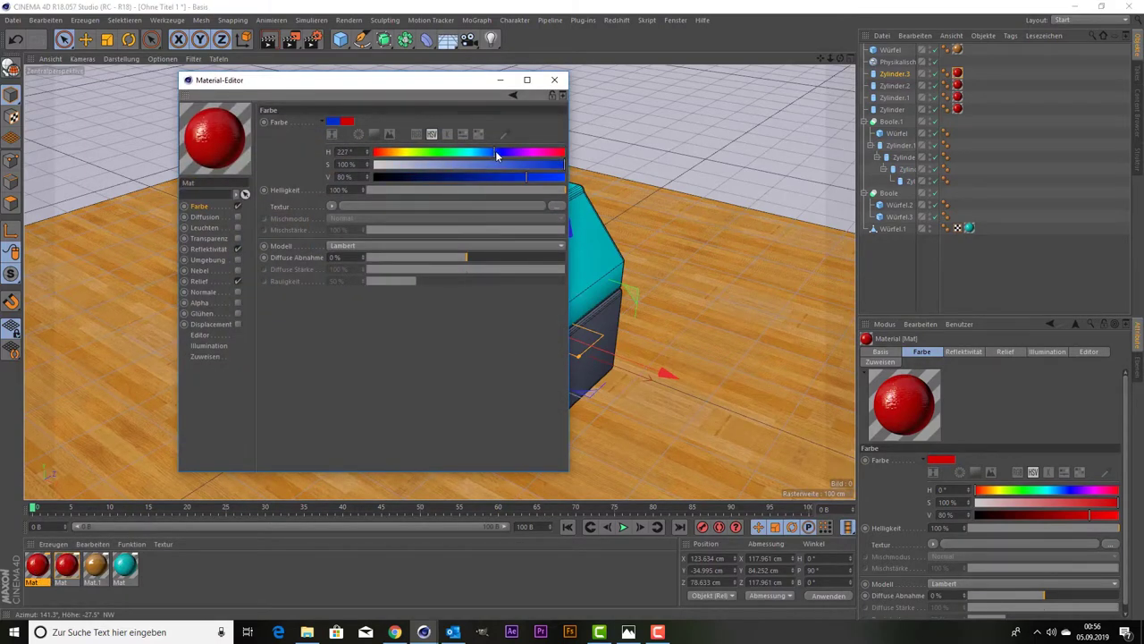
left_click(563, 96)
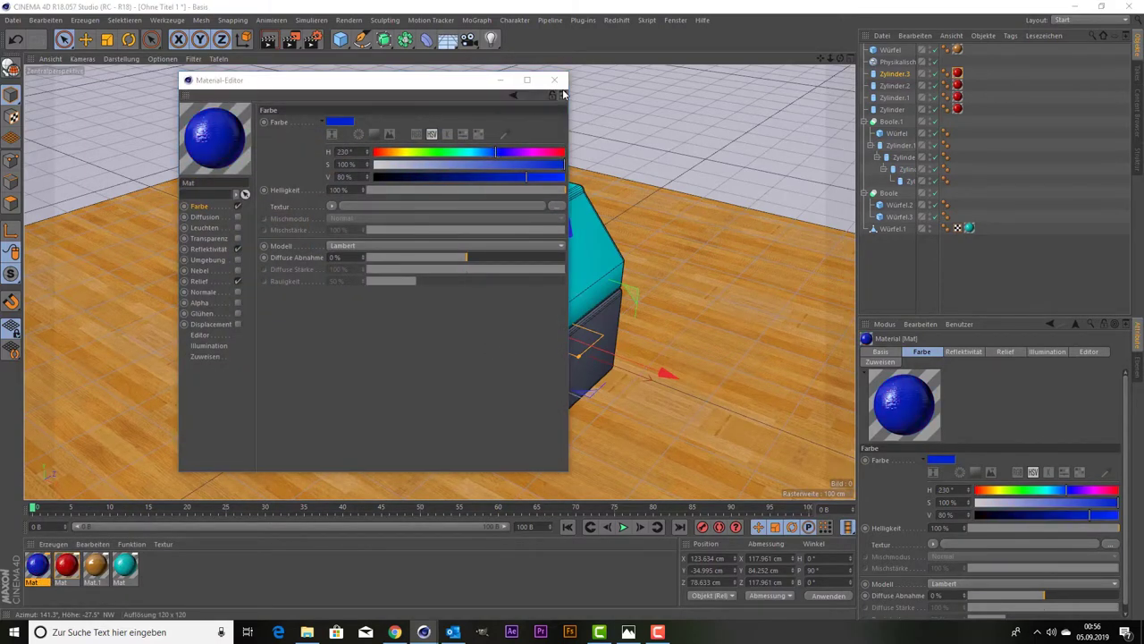
left_click(618, 7)
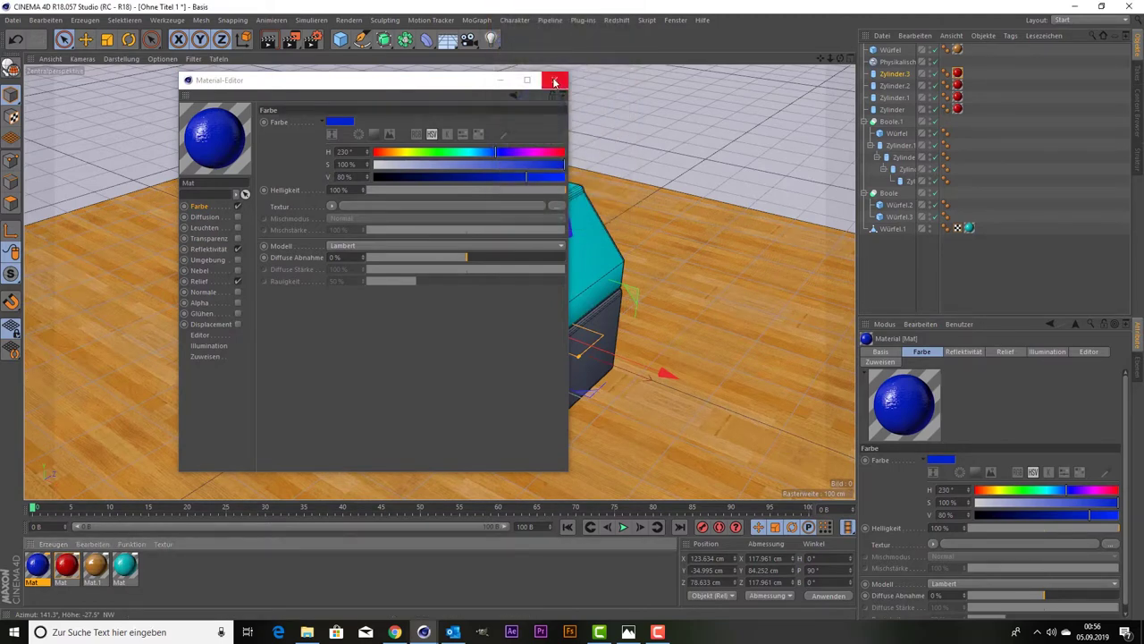
left_click(554, 79)
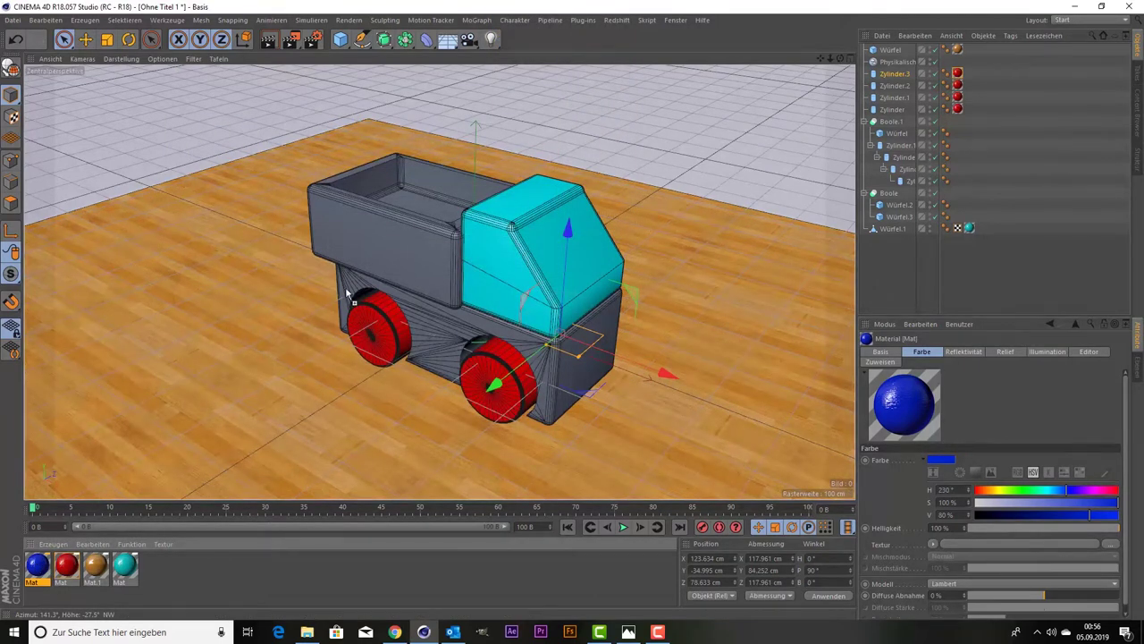
Apply the blue material to the cargo bed, moving its tag from Würfel.2 to Würfel.3.
left_click_drag(38, 566, 369, 240)
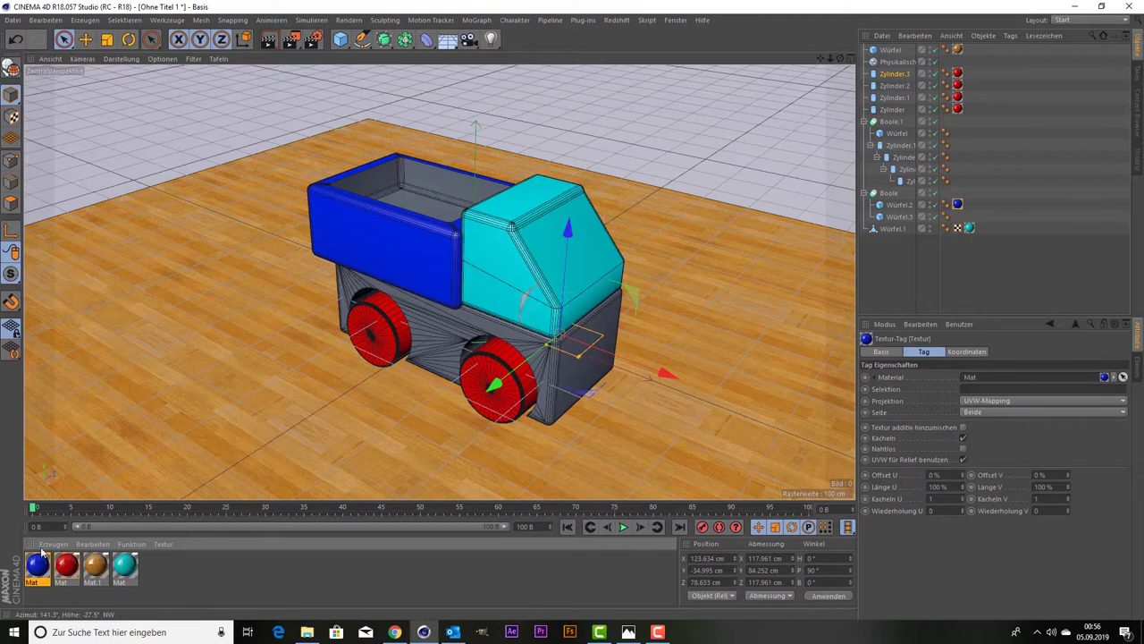
left_click_drag(37, 565, 430, 173)
left_click(970, 206)
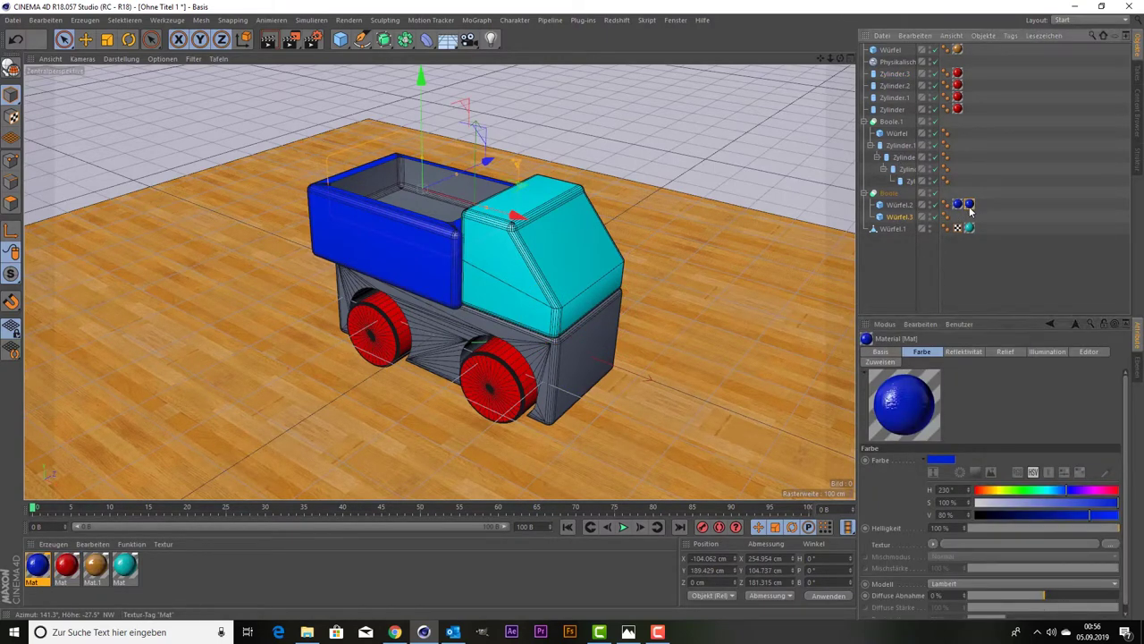
left_click_drag(970, 206, 958, 218)
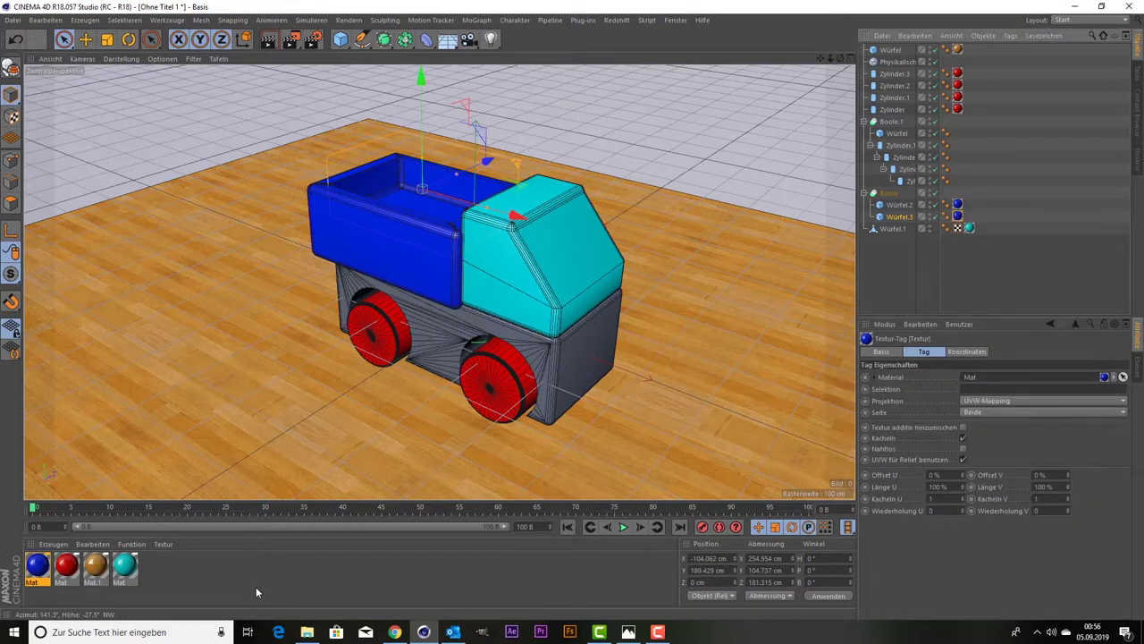
left_click(38, 569)
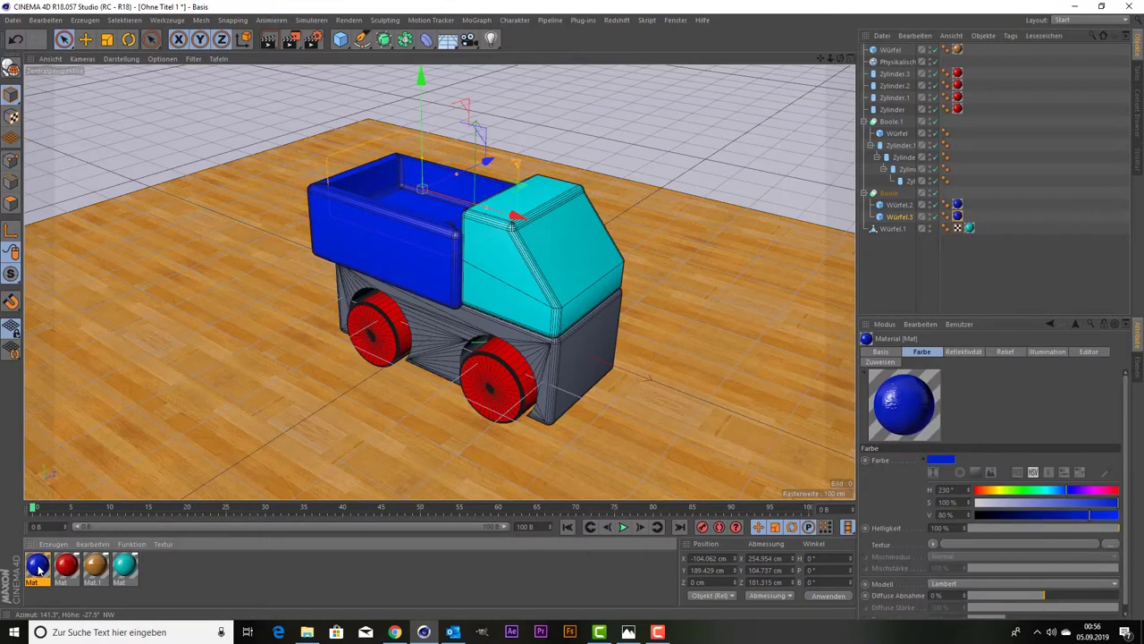
Duplicate the blue material and apply the copy to the Würfel under Boole.1.
mouse_move(38, 569)
left_mouse_down("ctrl")
mouse_move(71, 568)
mouse_move(898, 231)
left_mouse_up("ctrl")
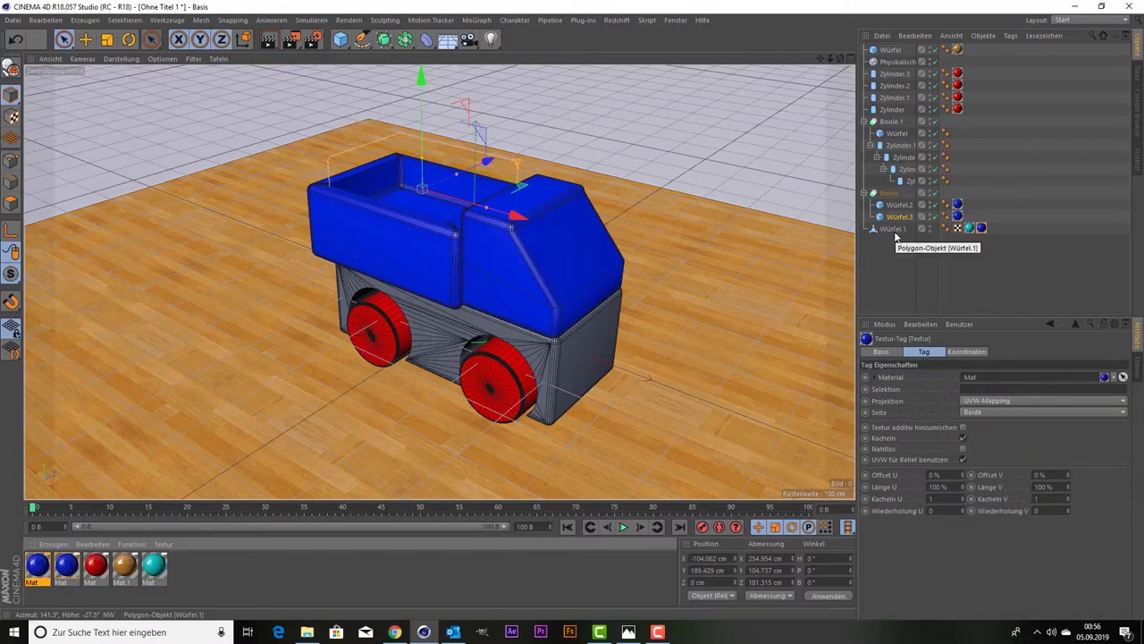
key("ctrl+z")
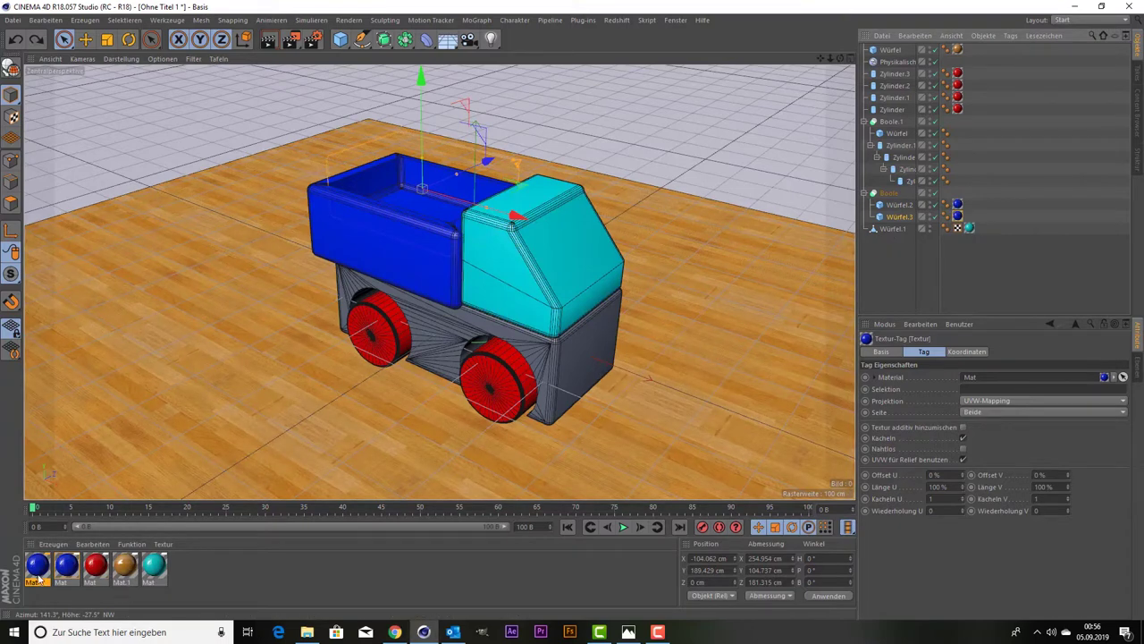
left_click_drag(39, 576, 1084, 215)
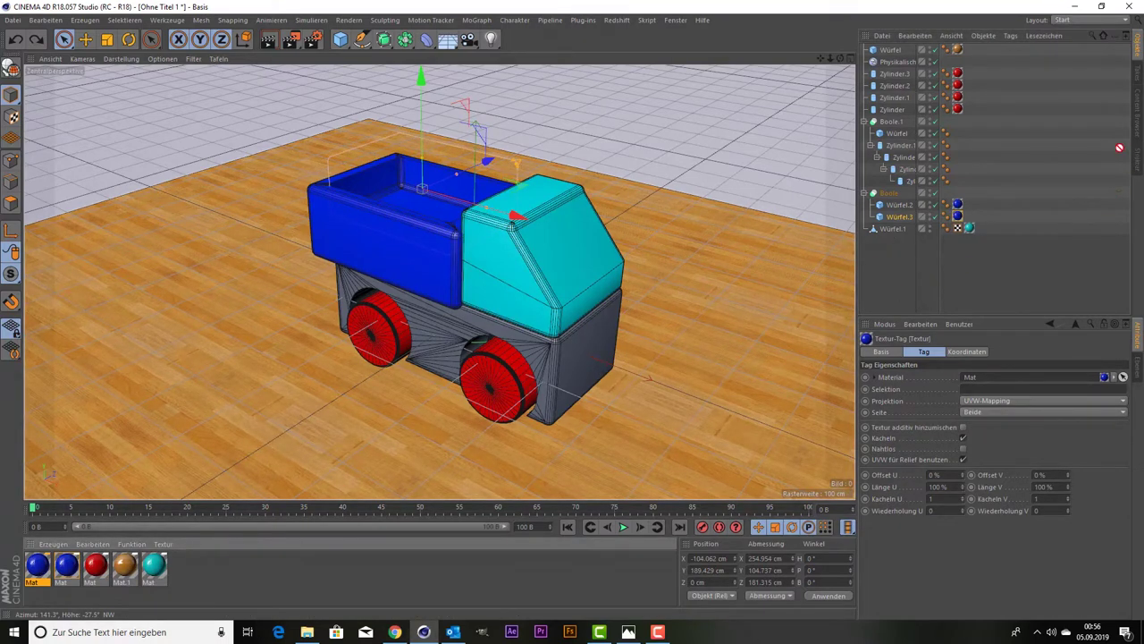
left_click_drag(1119, 148, 898, 137)
Load plank-holz-textur-holz_318727.jpg as the copied material's colour texture, then close the editor.
double_click(36, 563)
left_click(332, 207)
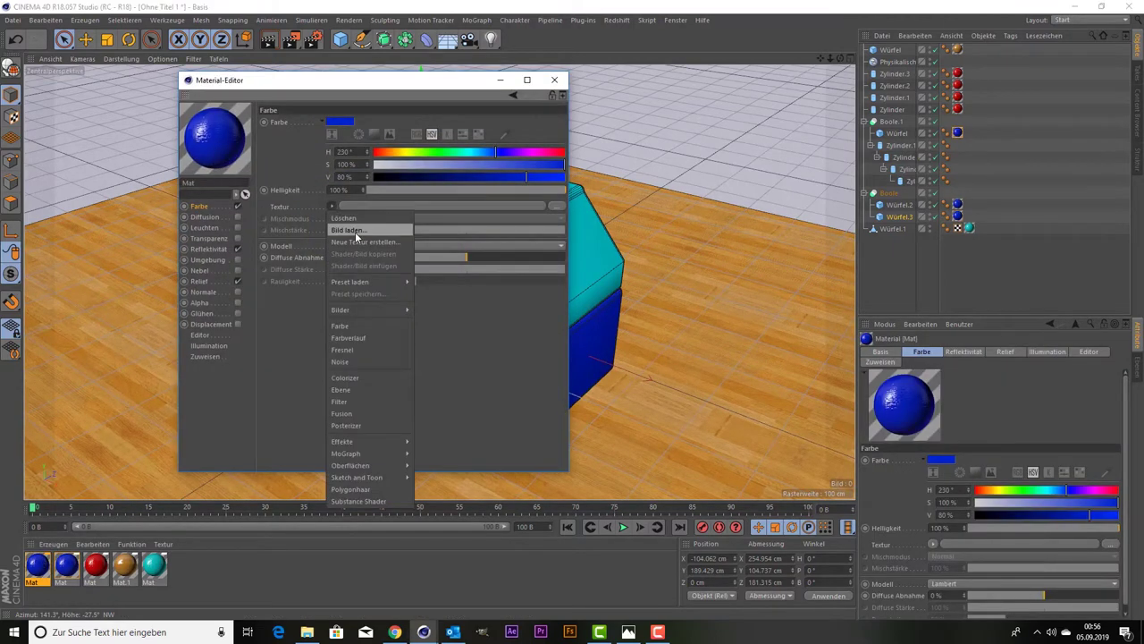
left_click(356, 226)
scroll(364, 295, "down", 1)
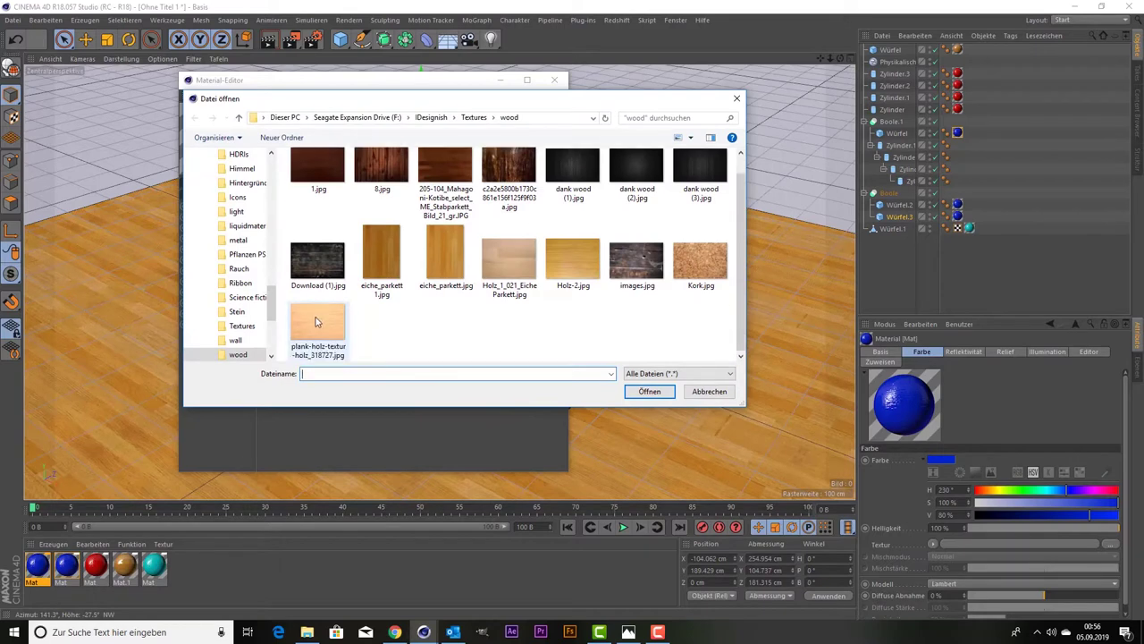
double_click(318, 344)
left_click(644, 357)
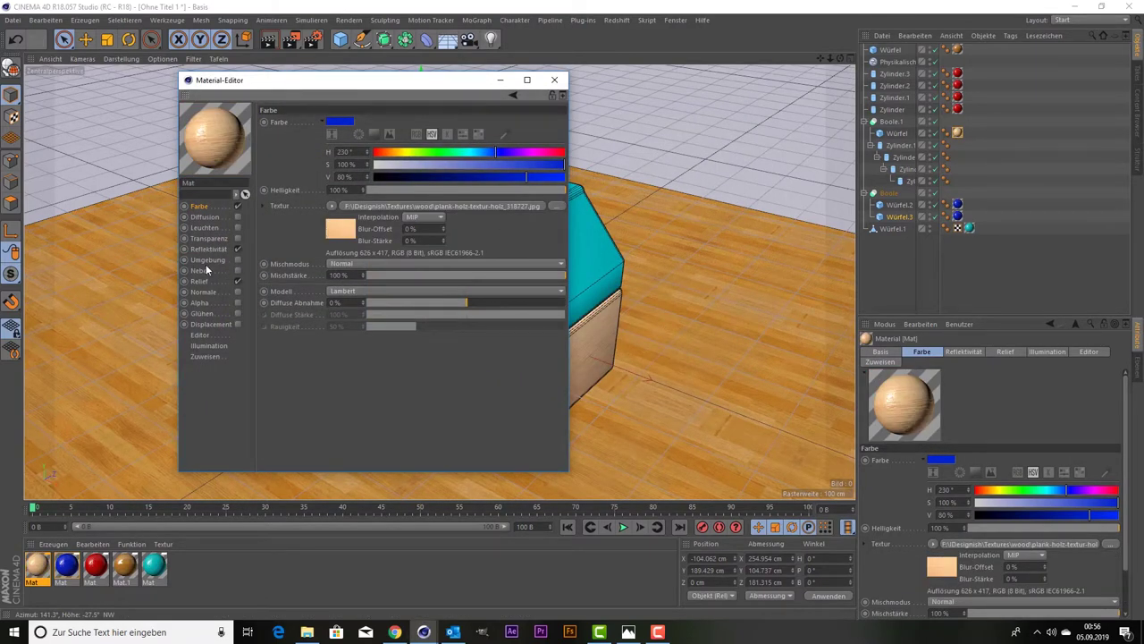
mouse_move(329, 87)
left_mouse_down()
mouse_move(743, 91)
mouse_move(722, 73)
left_mouse_up()
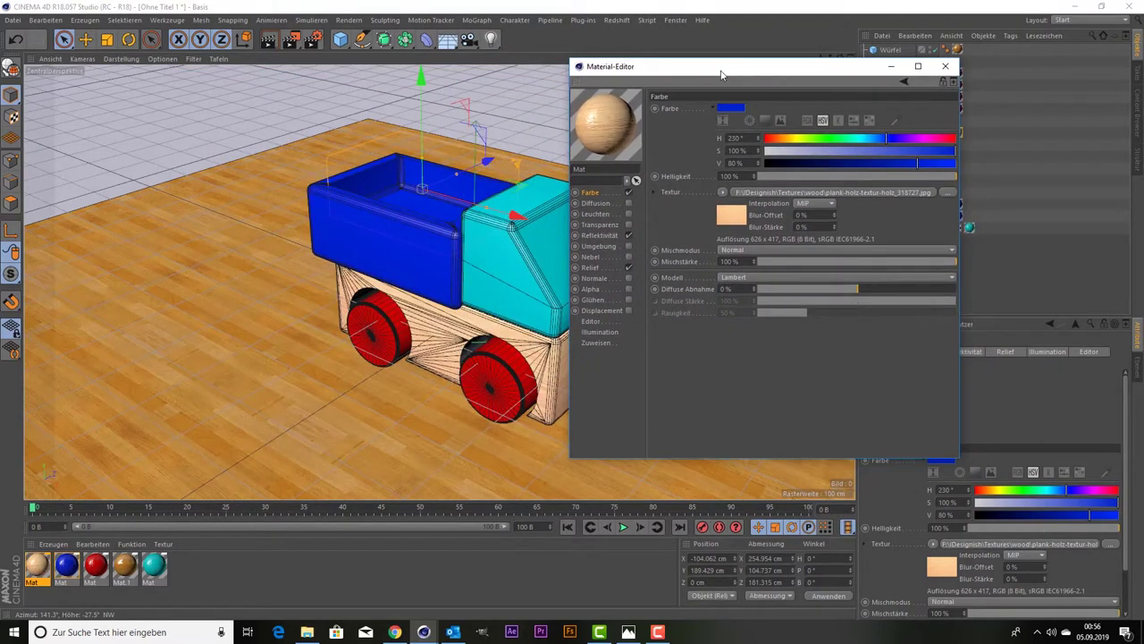
left_click(945, 66)
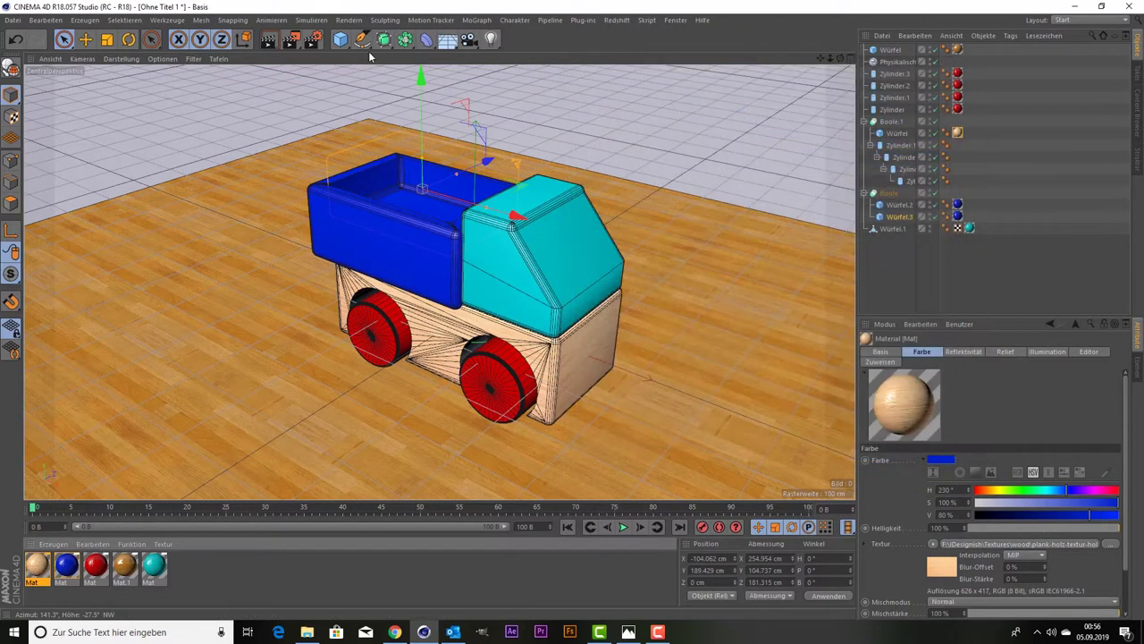
left_click(268, 39)
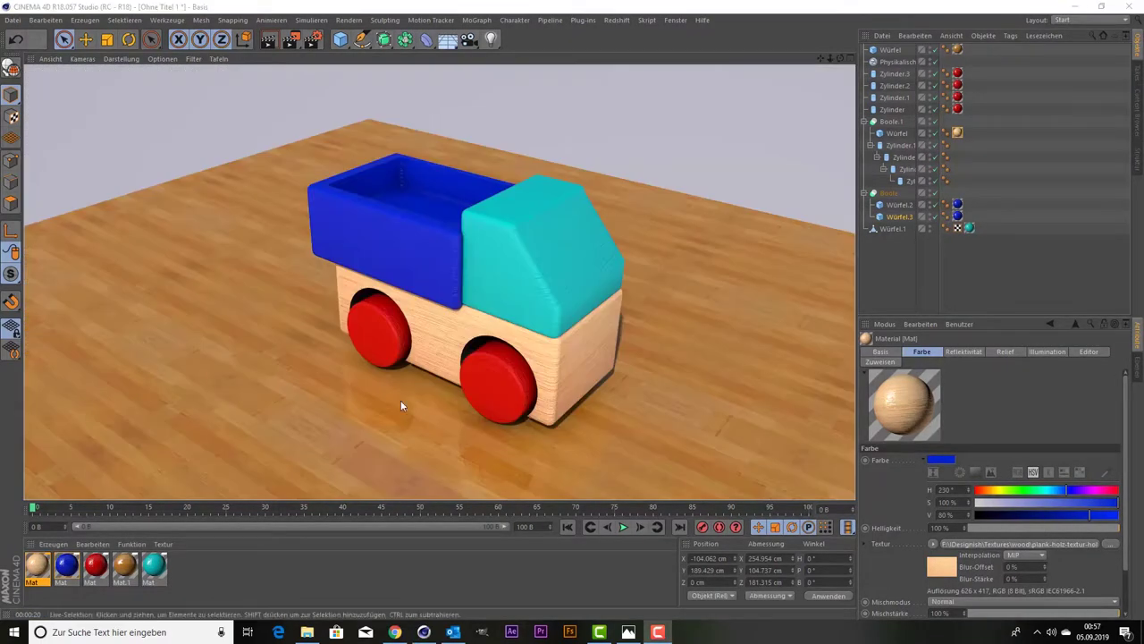
left_click(394, 262)
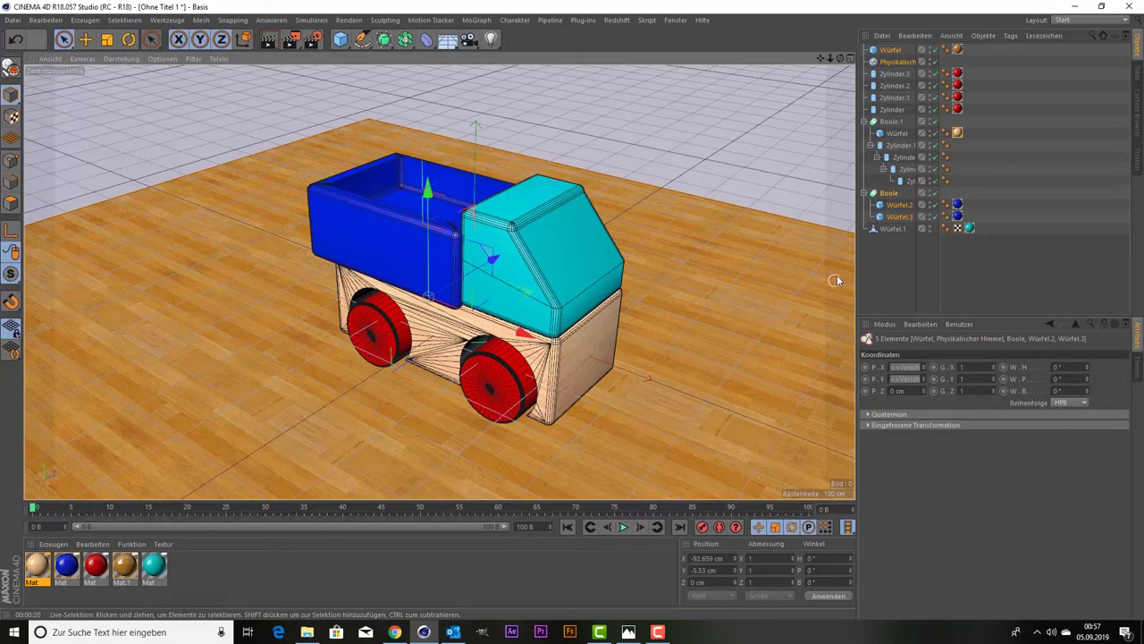
Scale the blue truck bed (Würfel.3) down to about 92 %.
left_click(899, 217)
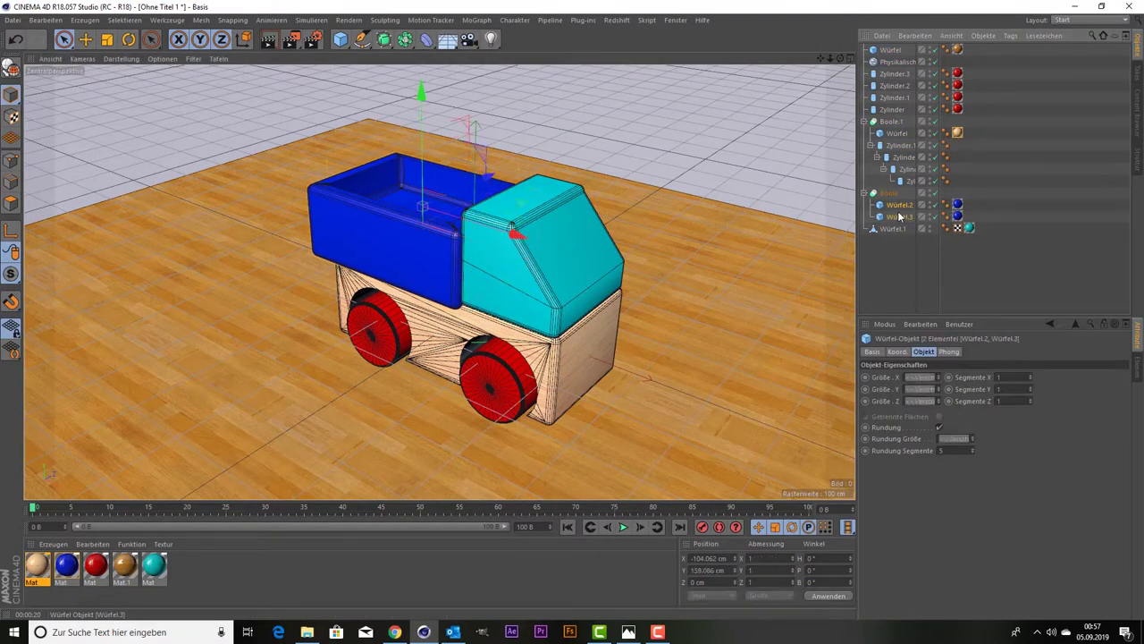
left_click(106, 40)
left_click_drag(150, 143, 83, 128)
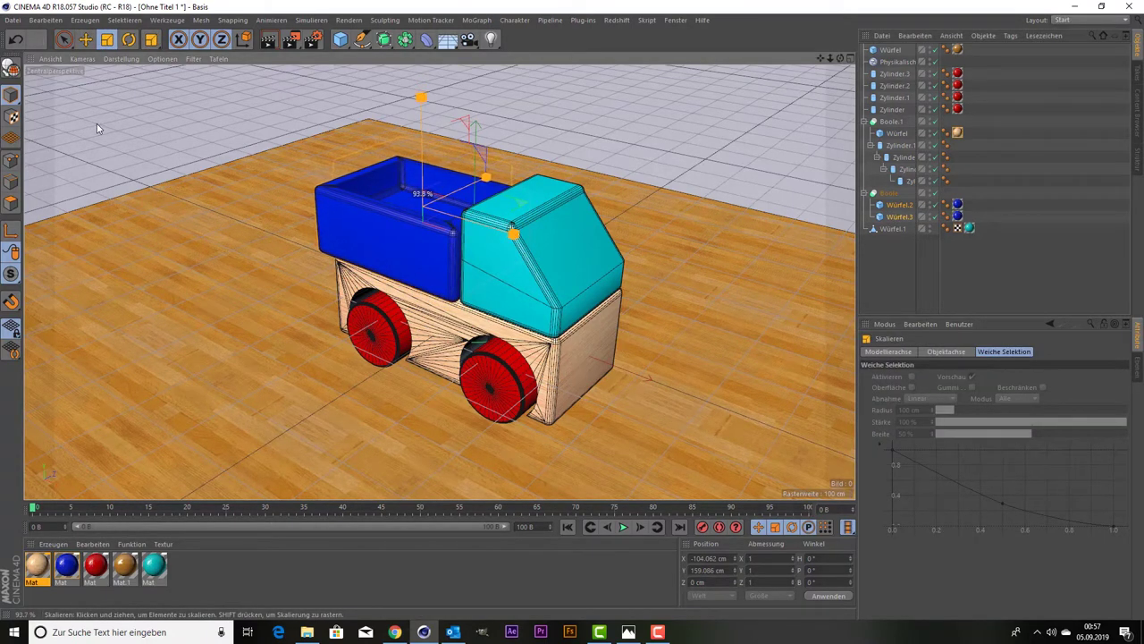
Move the blue bed about 13.3 cm along X toward the cab, then view it from the side.
key("space")
left_click_drag(462, 221, 468, 223)
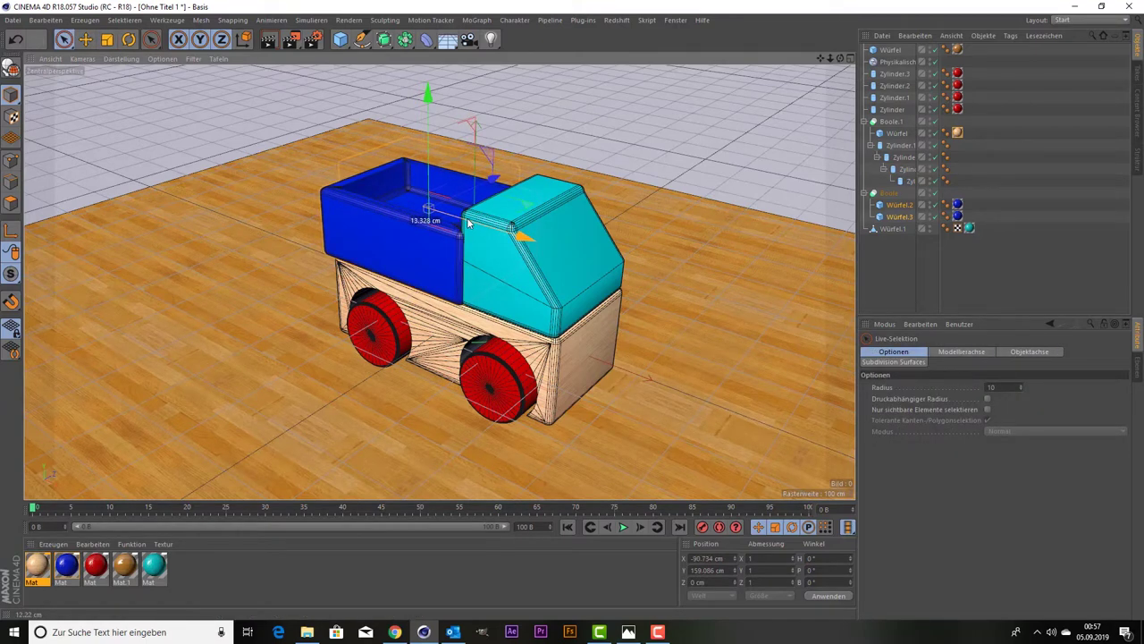
left_click(939, 277)
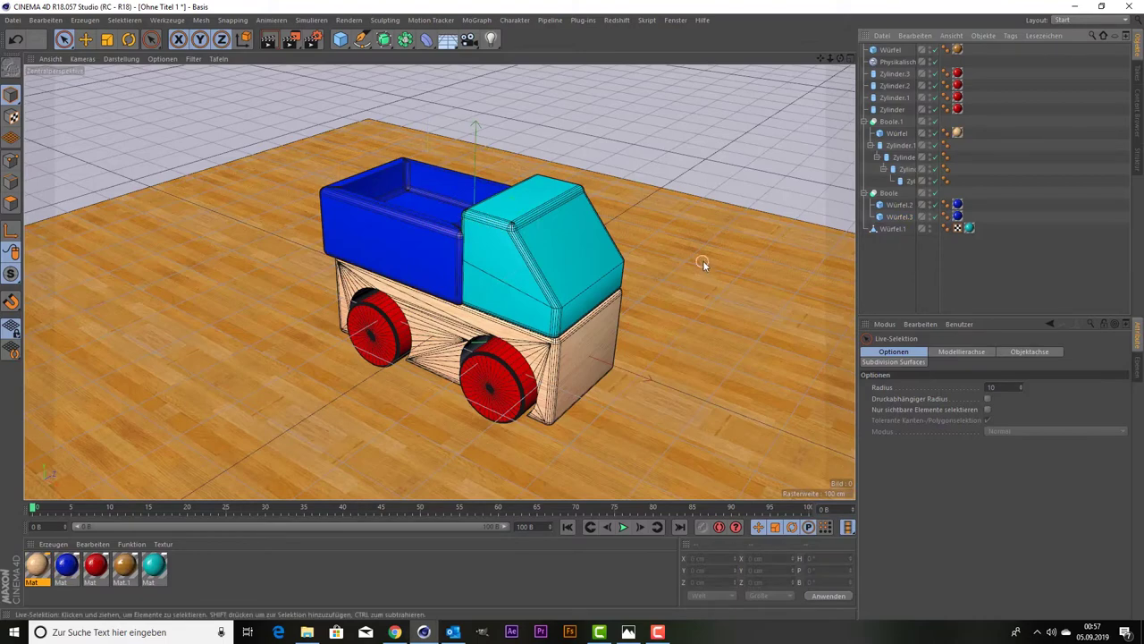
left_click_drag(570, 284, 439, 281, "alt")
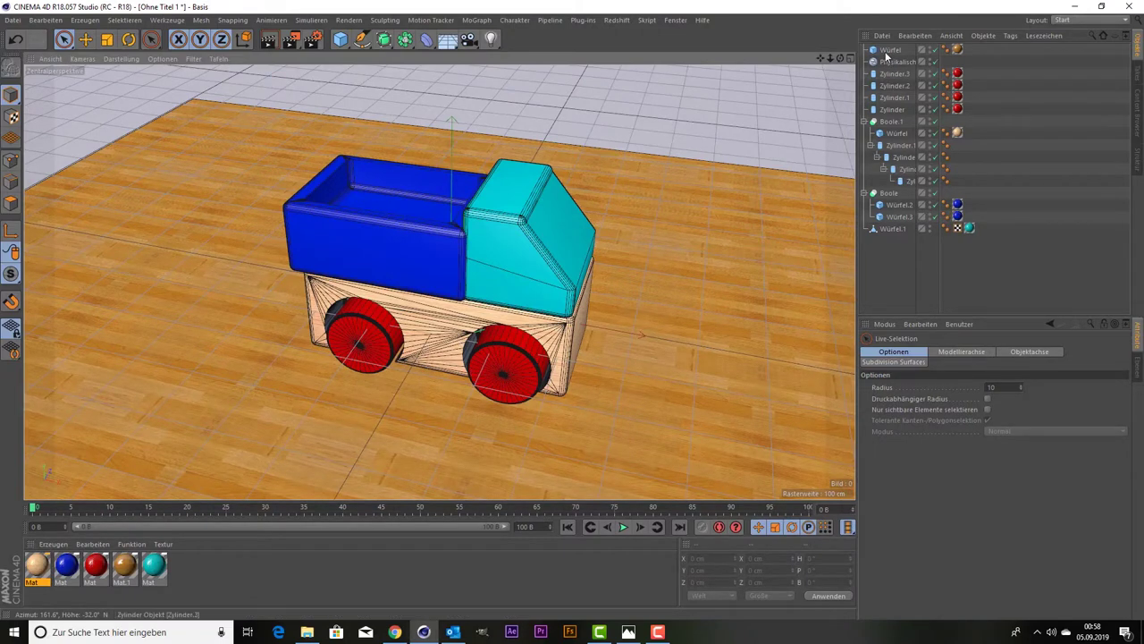
Apply the wood plank material to the Boole.1 object.
left_click_drag(839, 59, 421, 328)
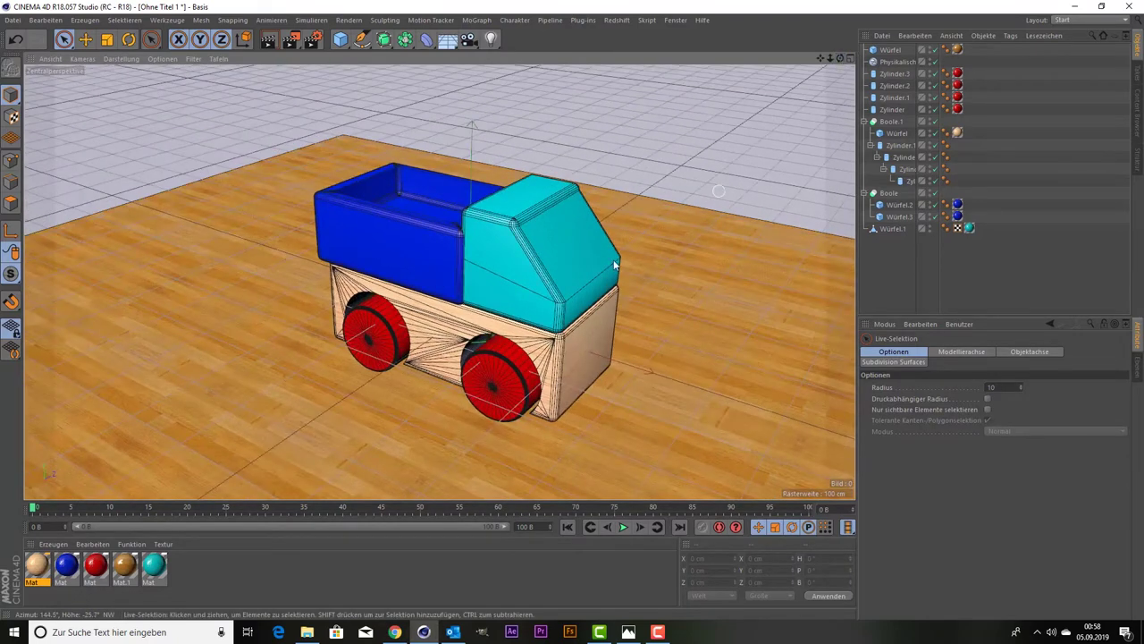
scroll(505, 380, "up", 3)
scroll(500, 383, "up", 3)
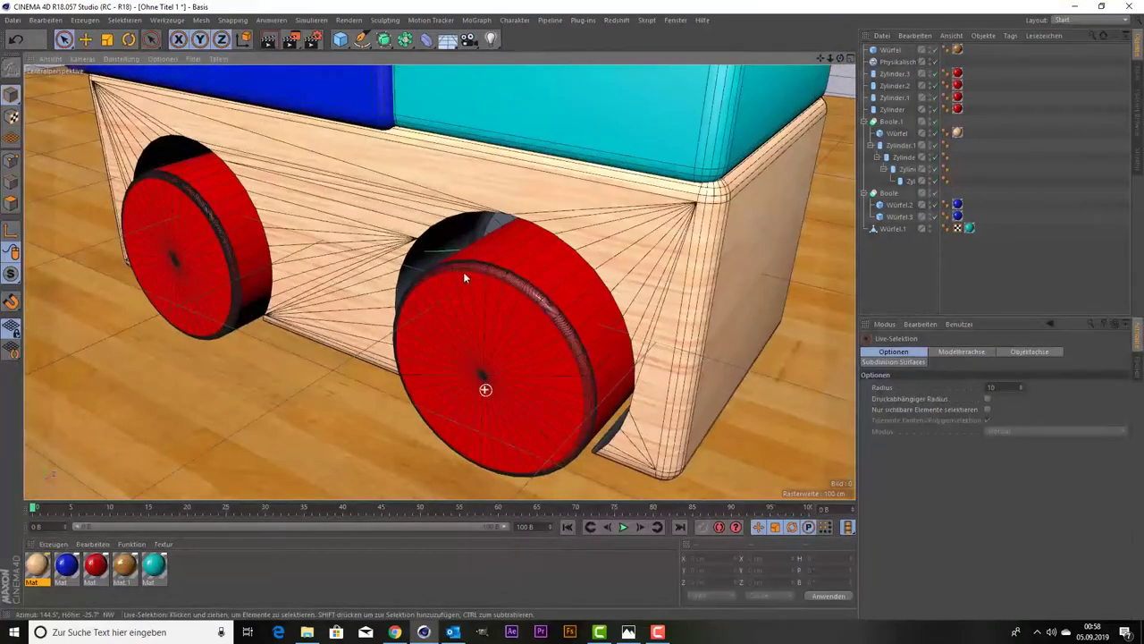
left_click(465, 232)
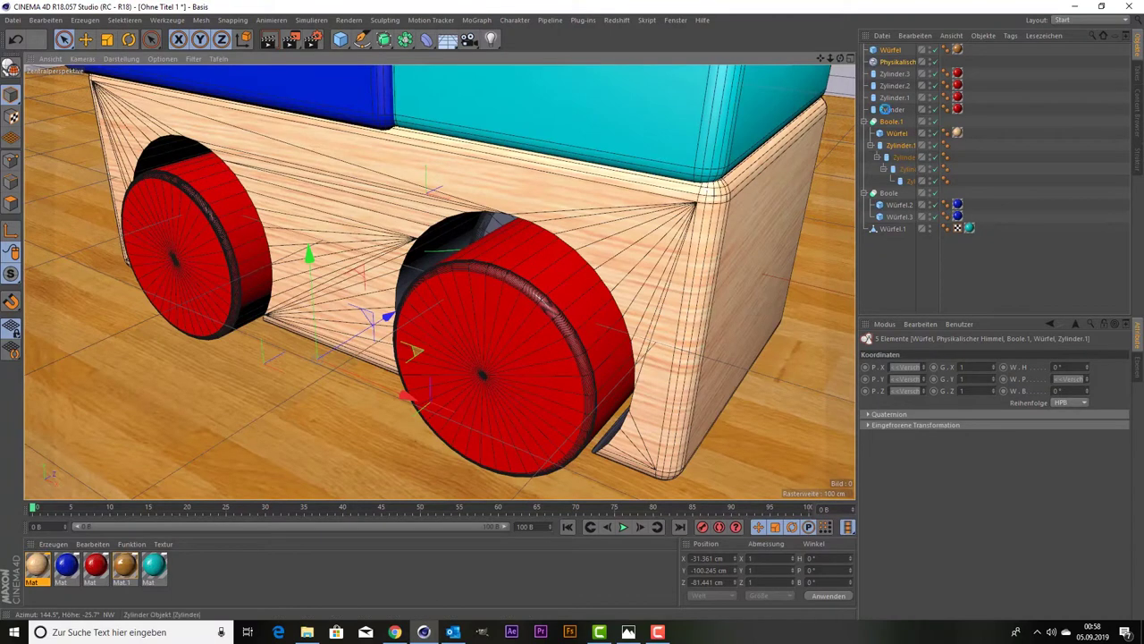
left_click(888, 122)
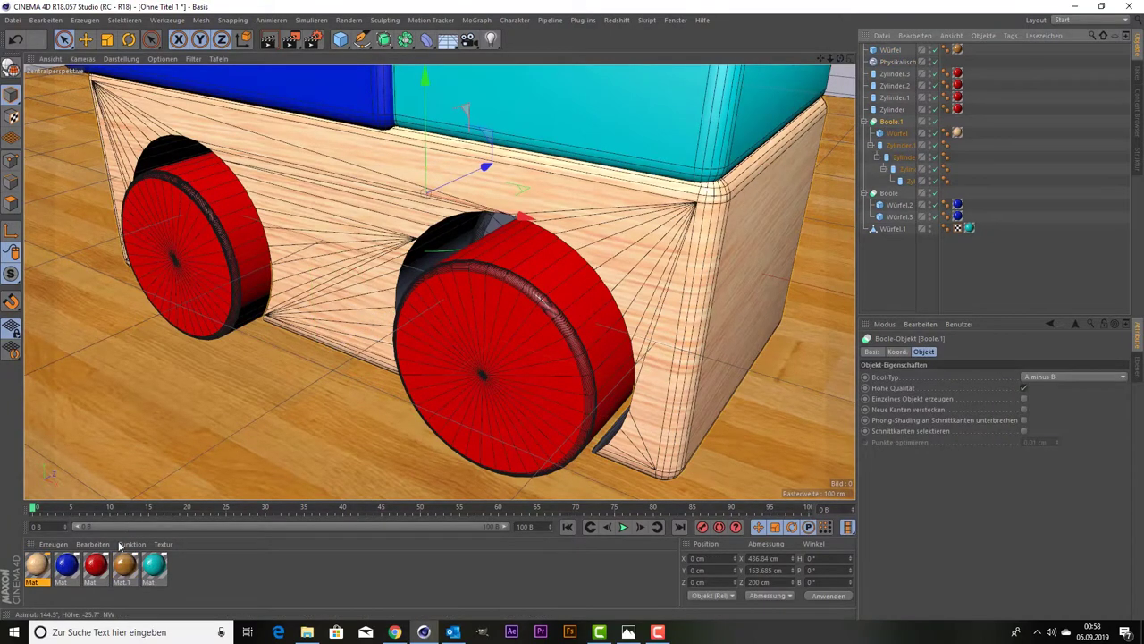
left_click_drag(37, 565, 892, 123)
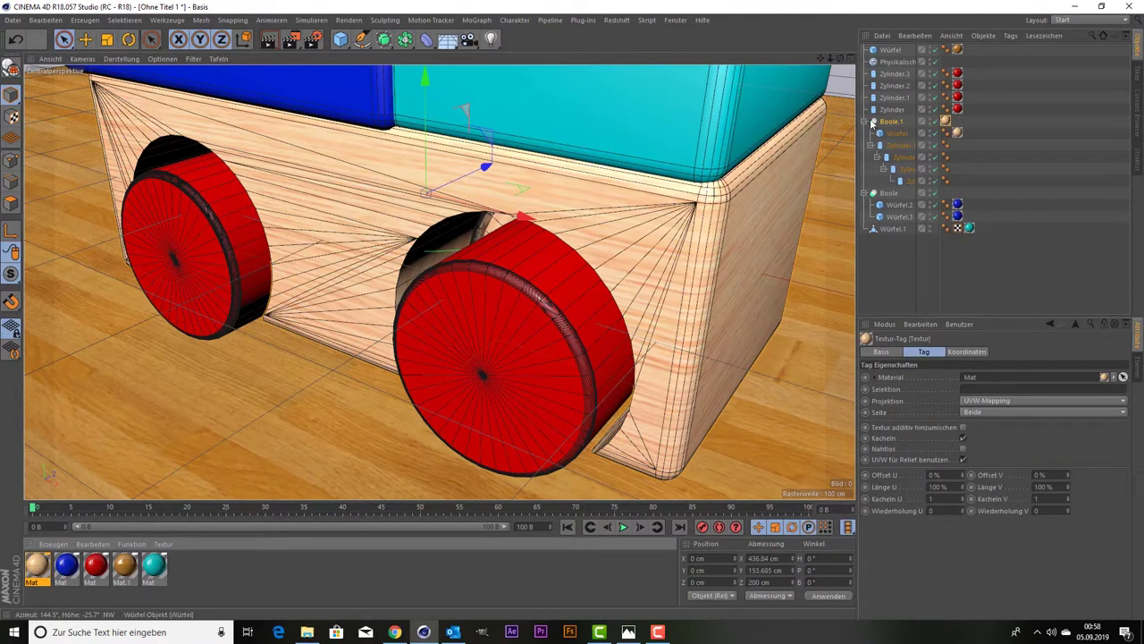
Zoom, pan and orbit around the truck to check the wood base around the wheels.
scroll(186, 159, "down", 2)
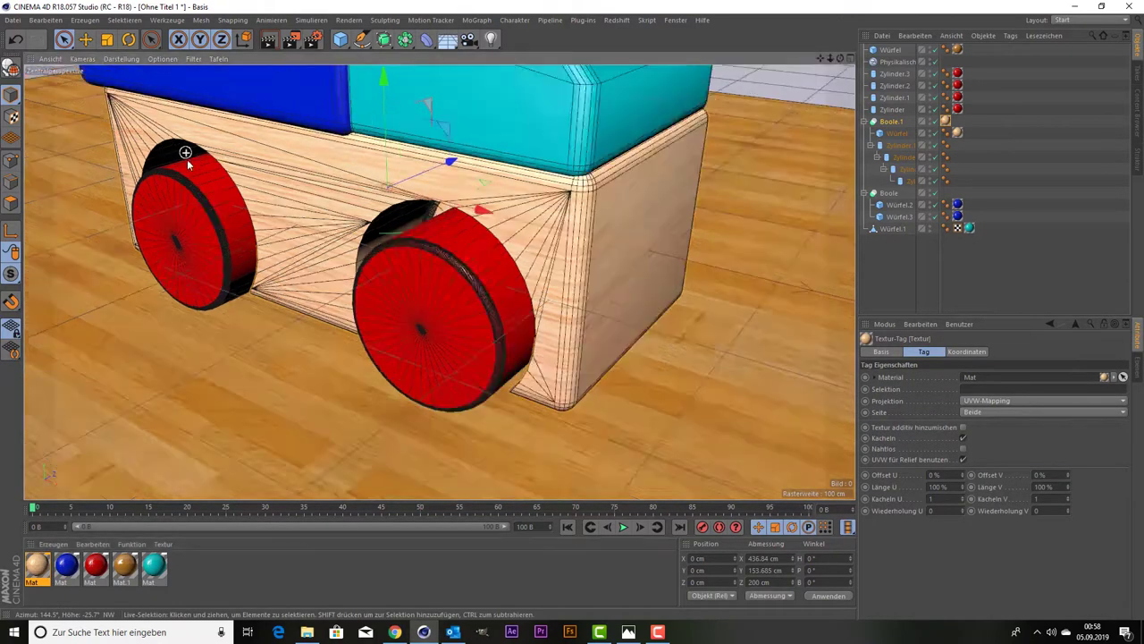
scroll(307, 230, "down", 2)
scroll(306, 230, "up", 4)
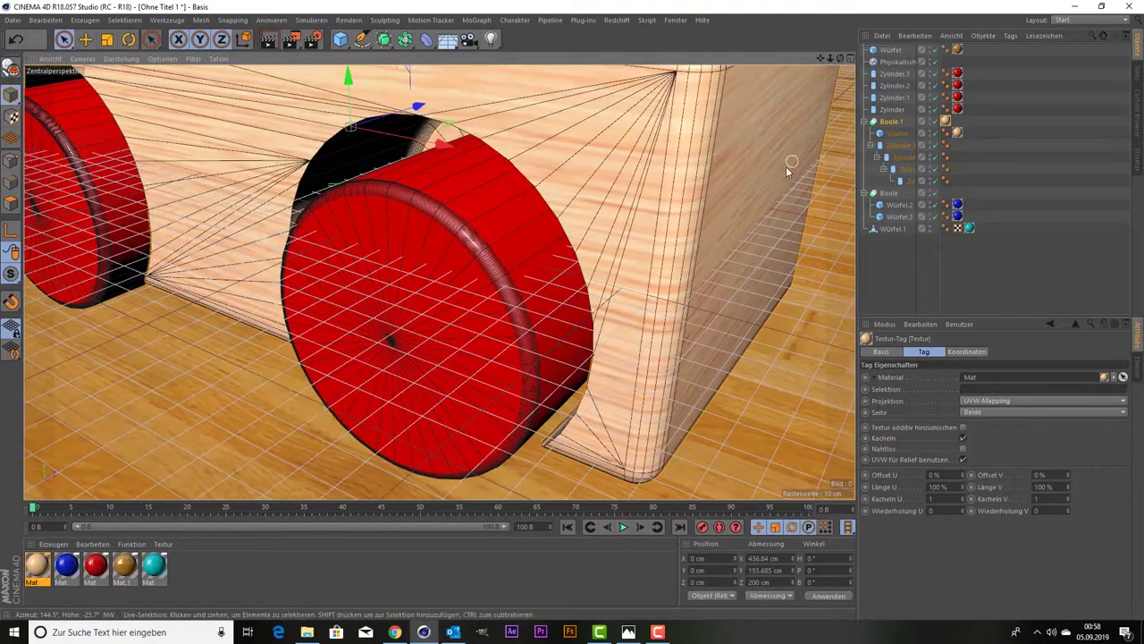
scroll(788, 170, "down", 3)
scroll(791, 175, "down", 1)
left_click_drag(819, 62, 787, 90)
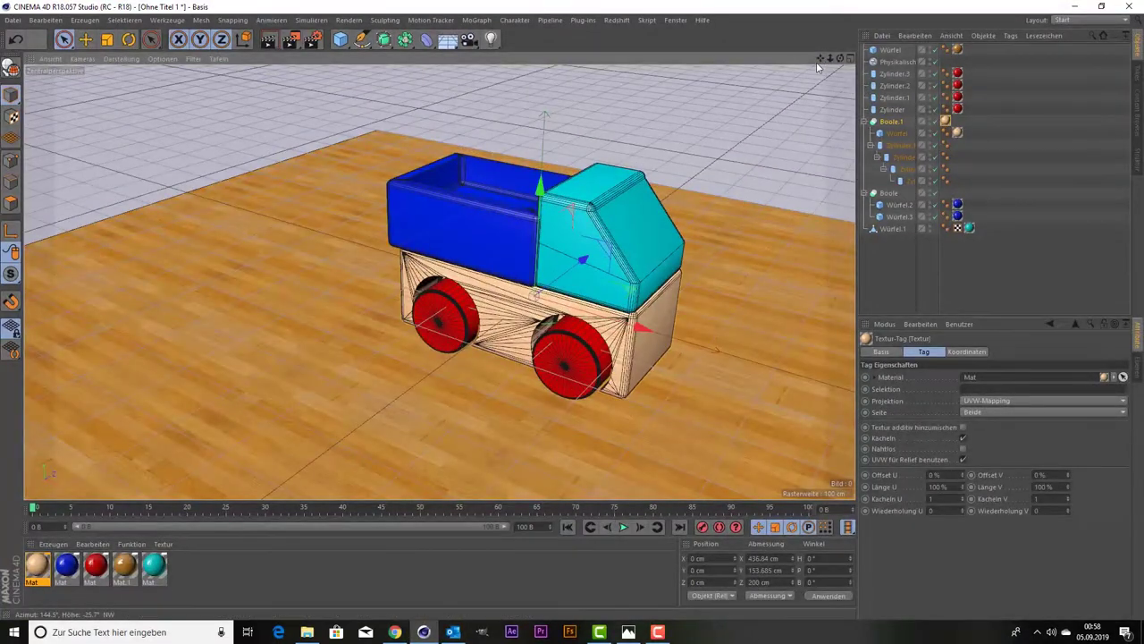
left_click_drag(821, 58, 740, 60)
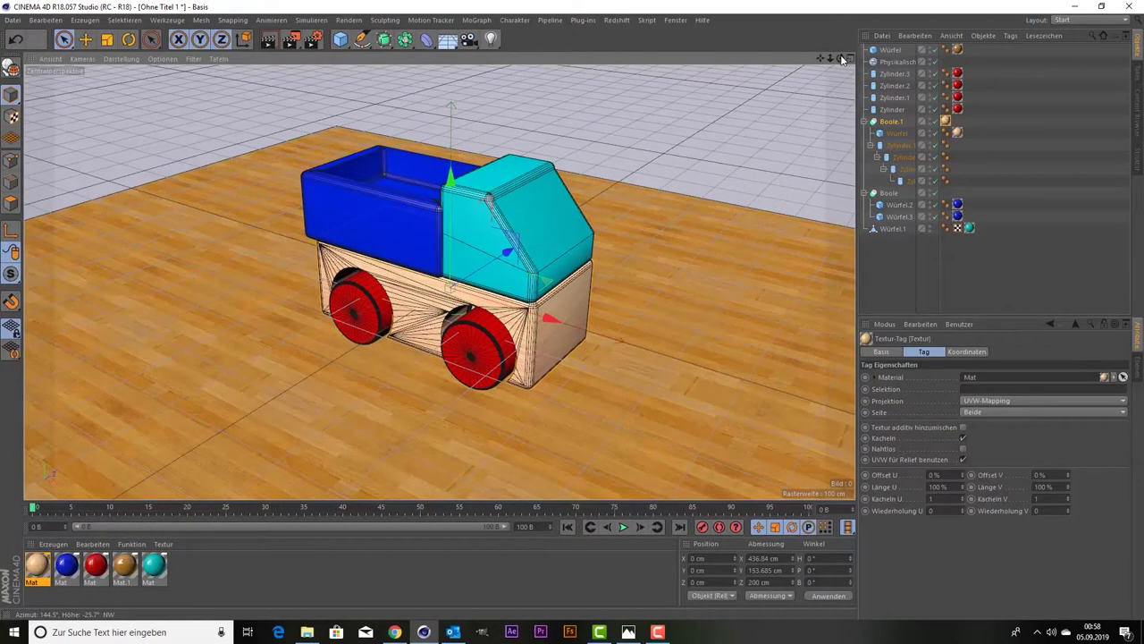
left_click_drag(842, 59, 831, 73)
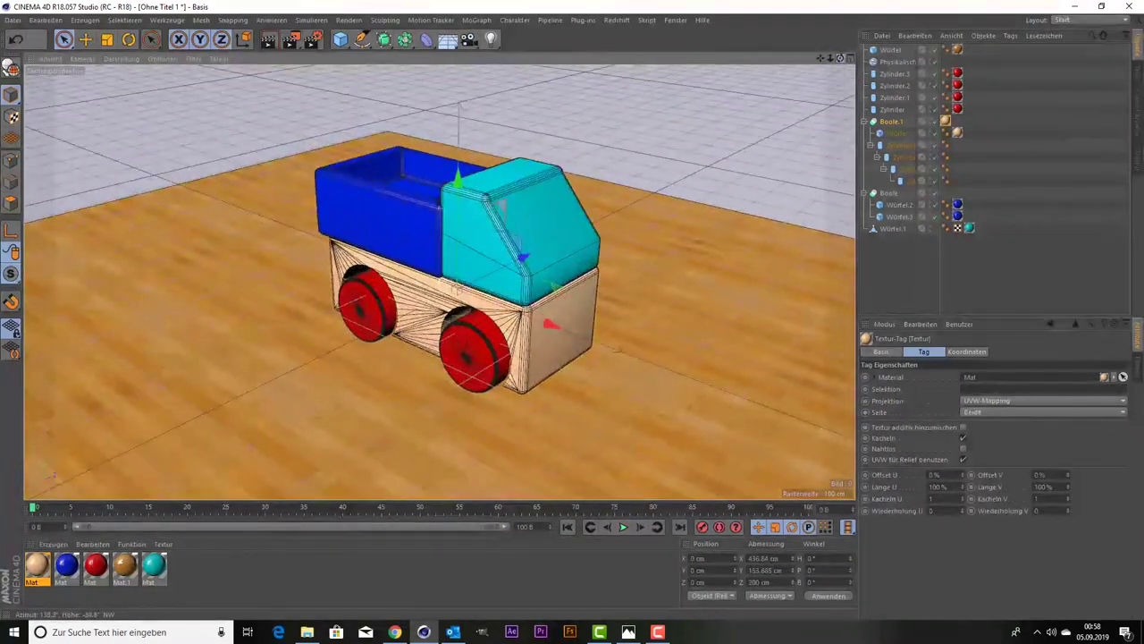
left_click_drag(841, 58, 854, 63)
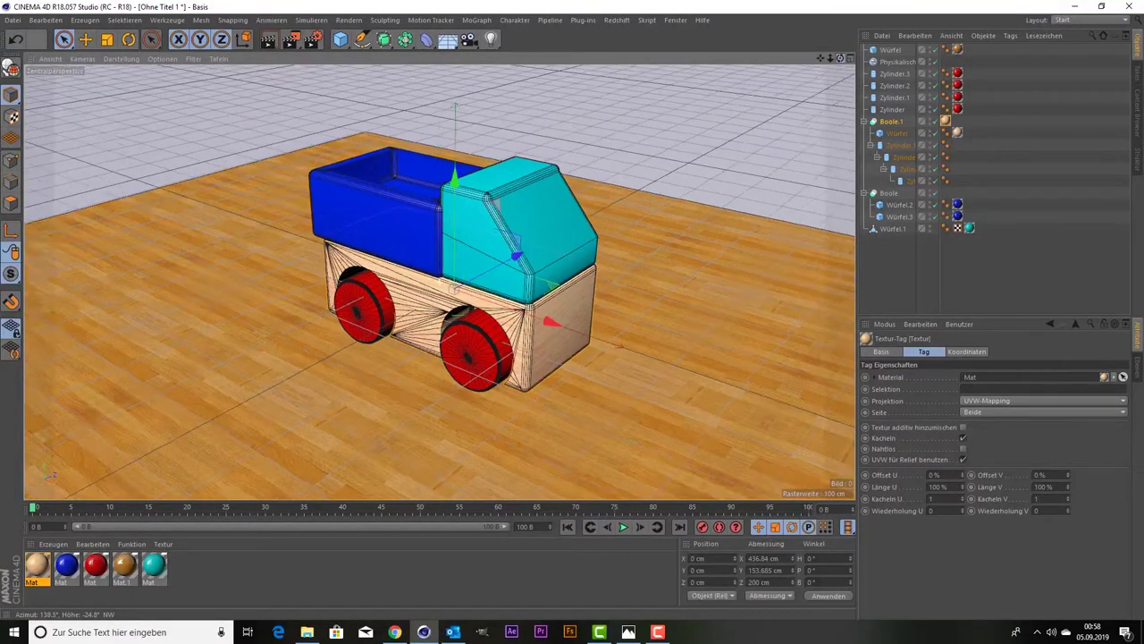